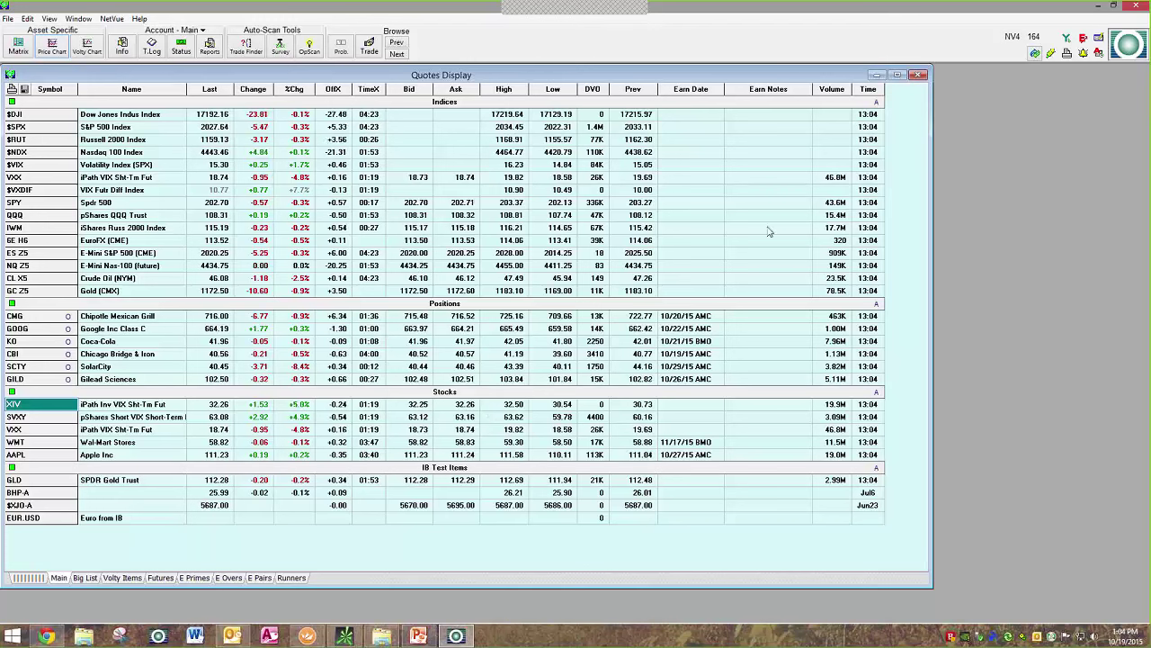
Open the Weekly Earnings Planner and page through the earnings plays week by week from Oct 19 - 23 to Nov 23 - 27.
click(1084, 41)
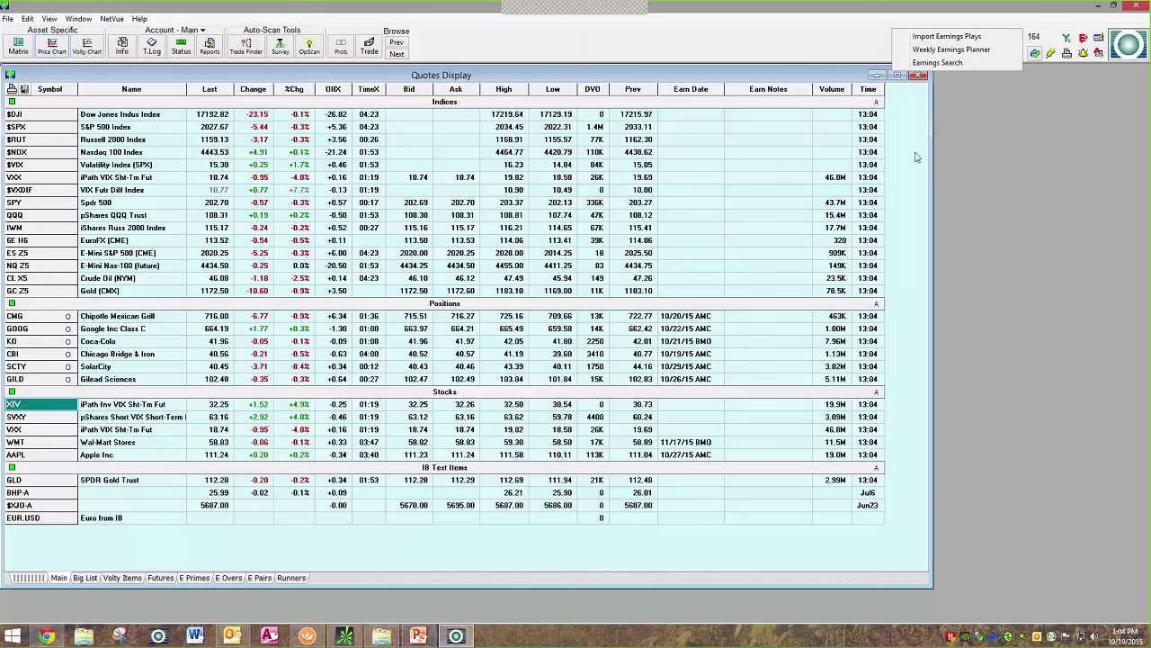
click(951, 50)
drag(592, 141, 590, 129)
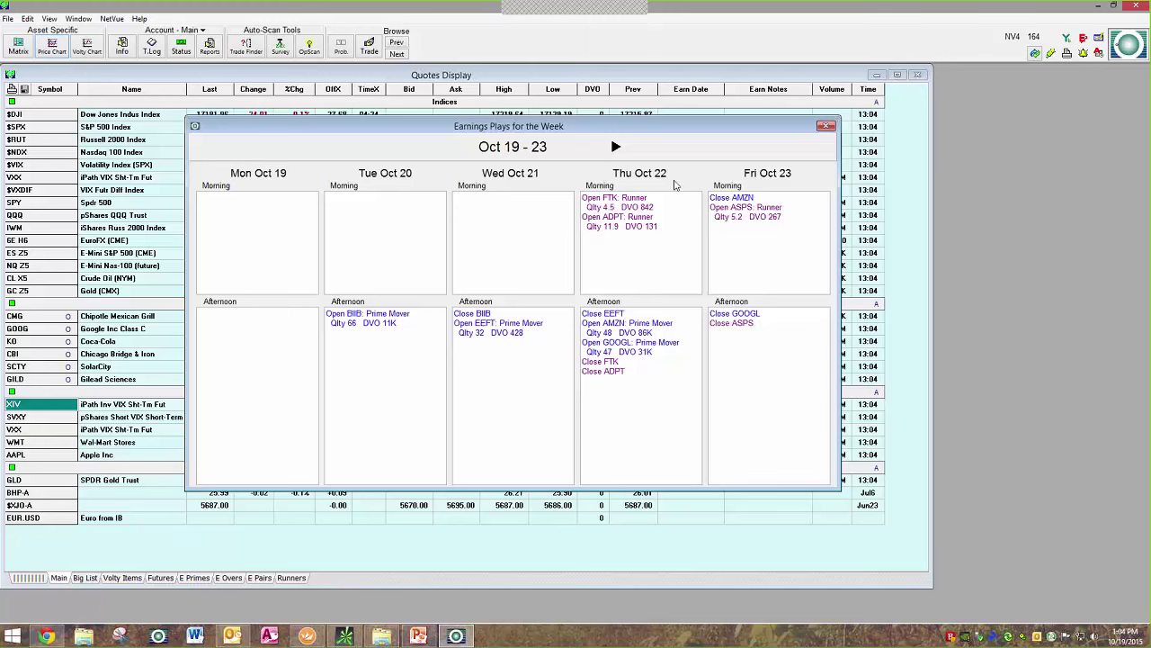
click(614, 147)
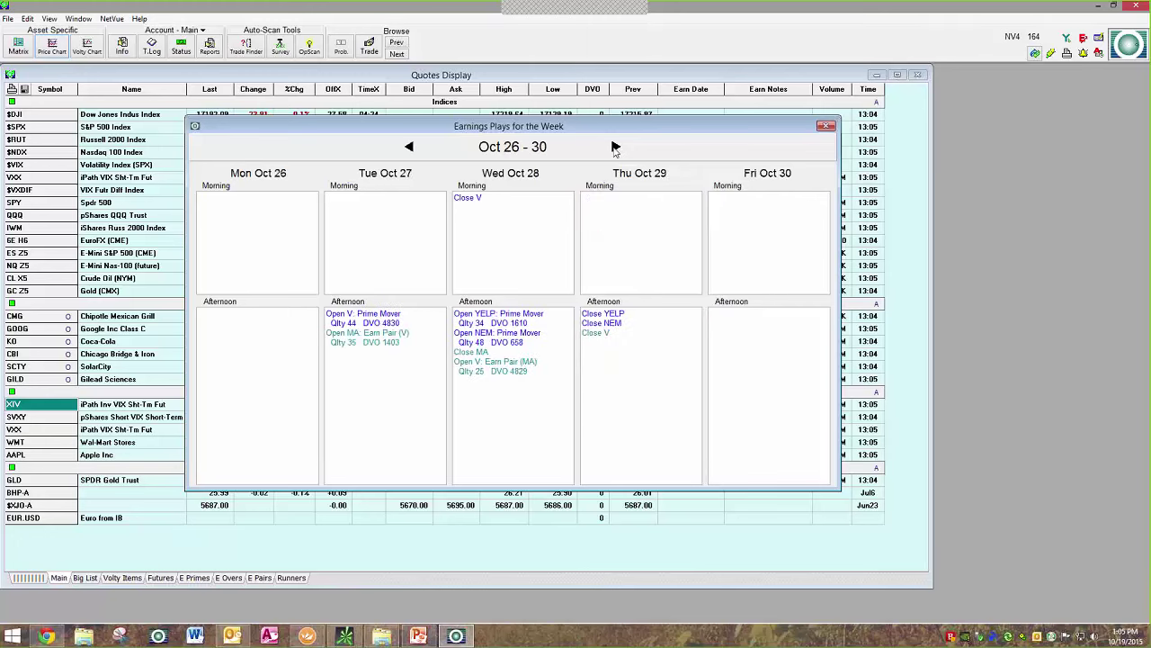
click(614, 147)
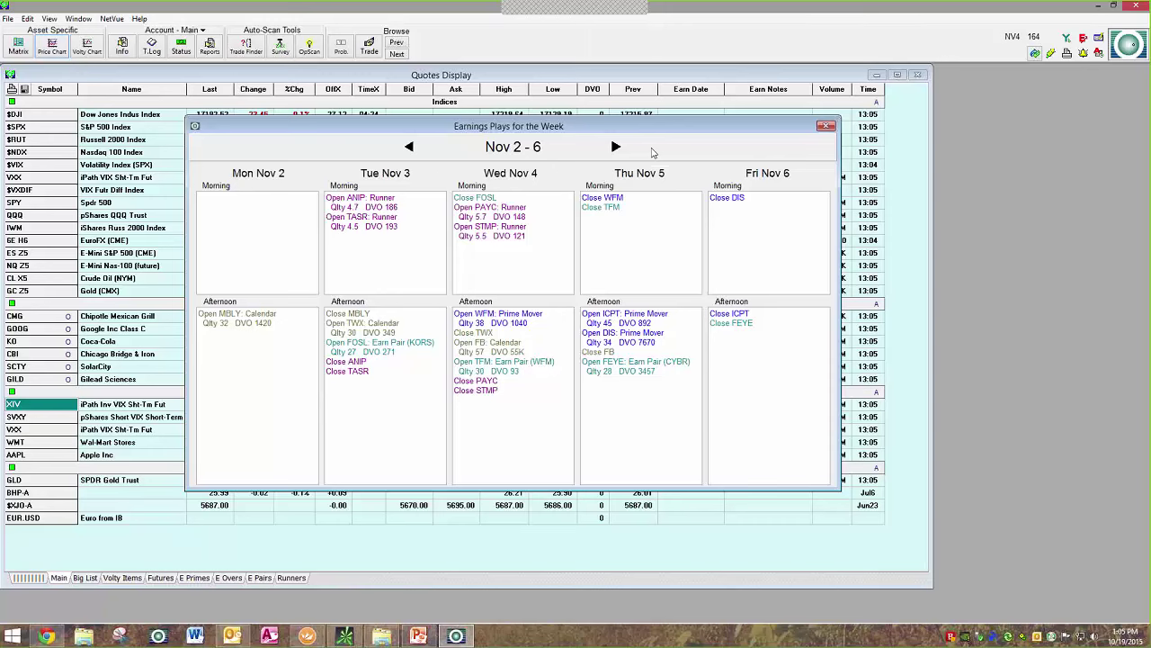
click(616, 147)
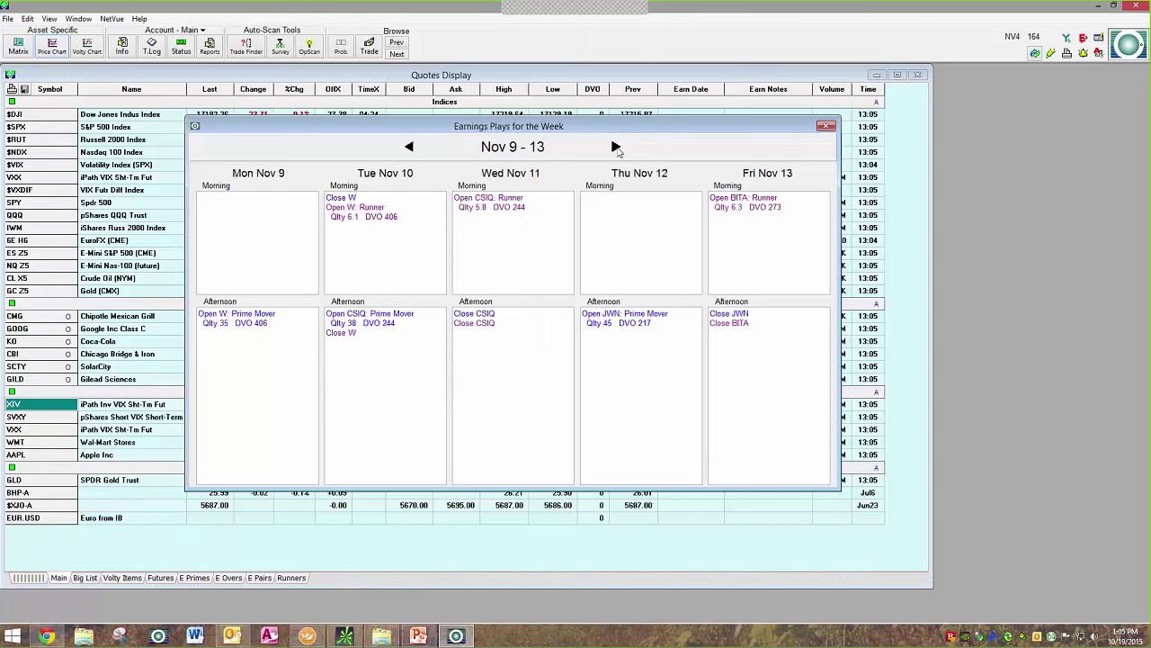
click(615, 147)
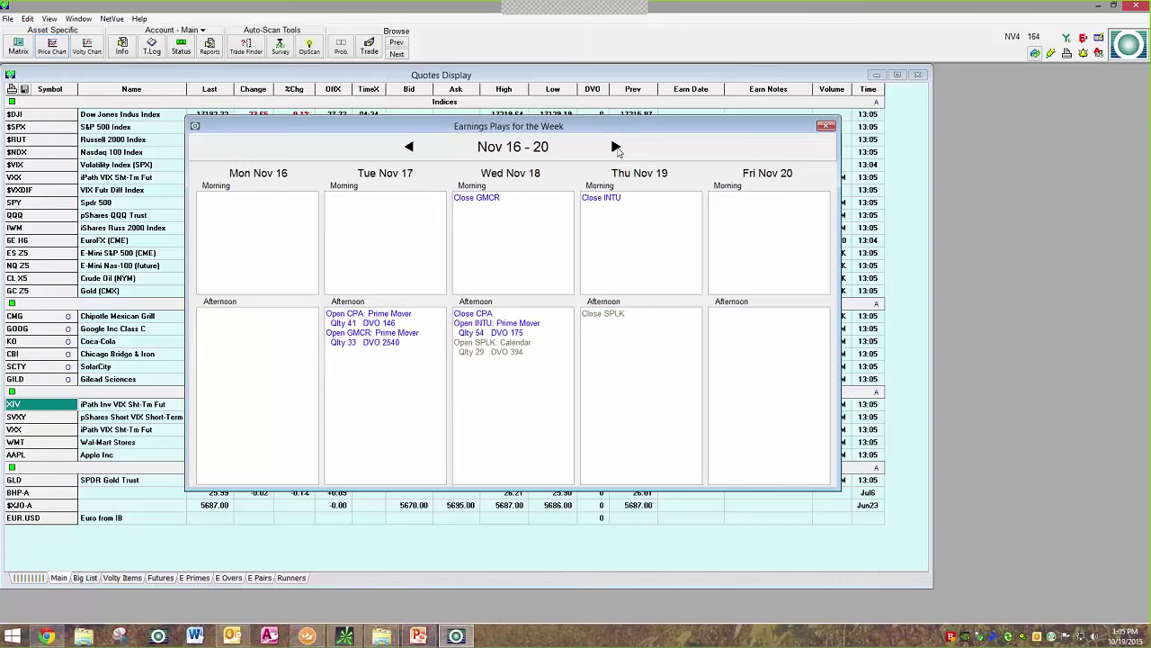
click(615, 147)
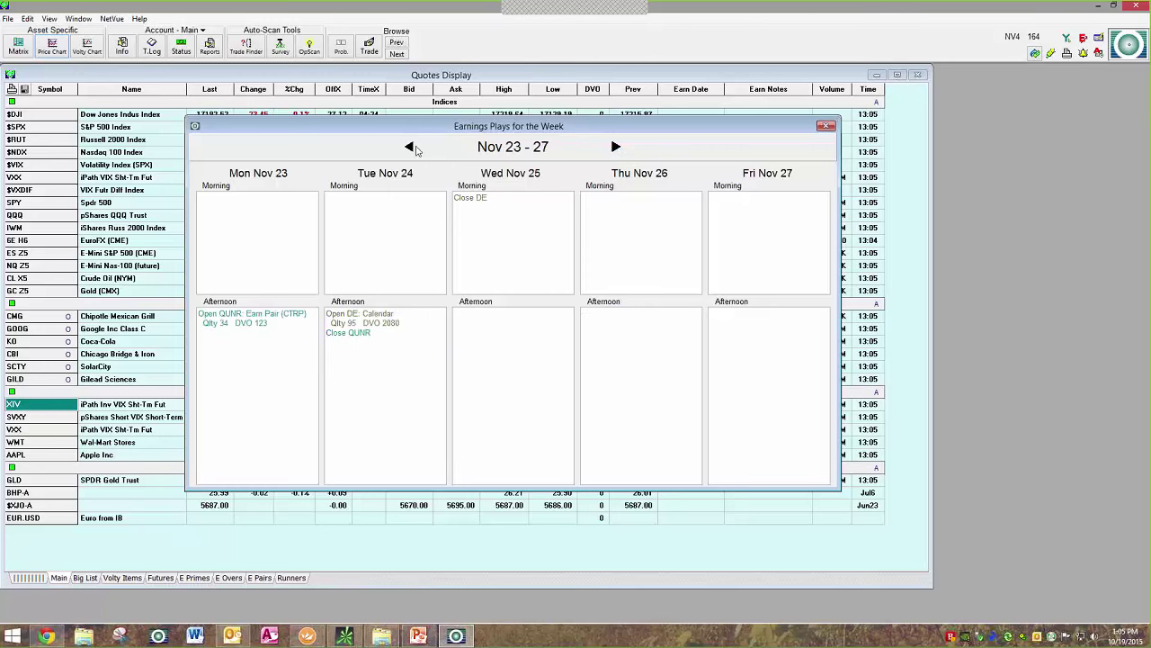
Go back to the Nov 2 - 6 week of earnings plays, review it and close the planner.
click(410, 148)
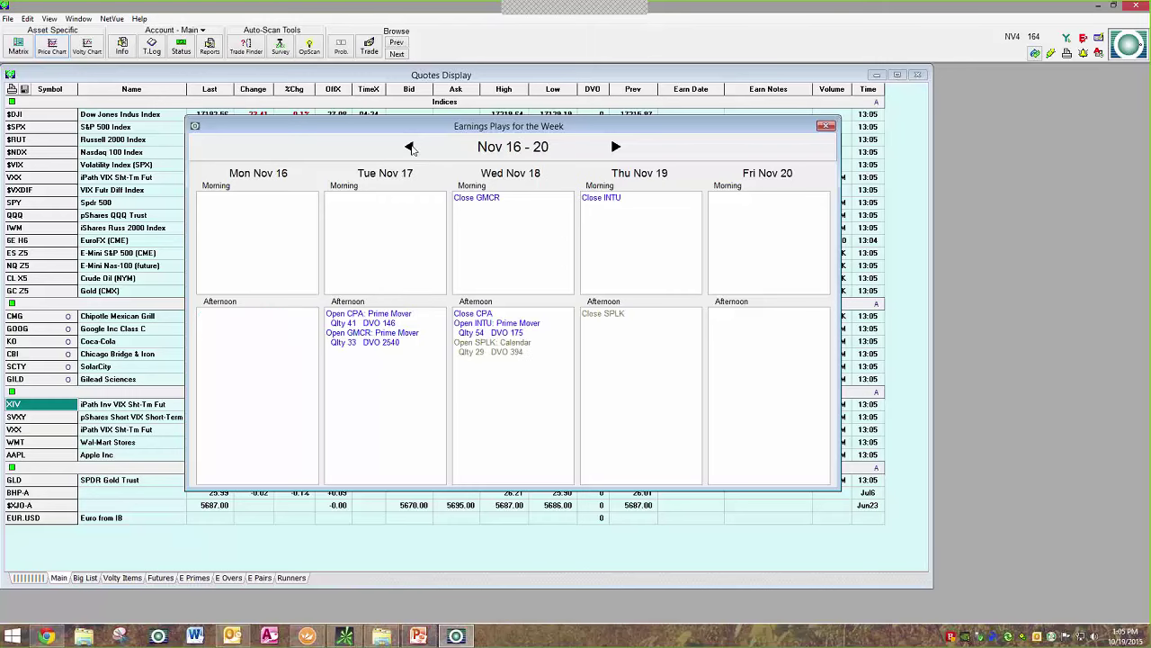
click(410, 148)
click(410, 148)
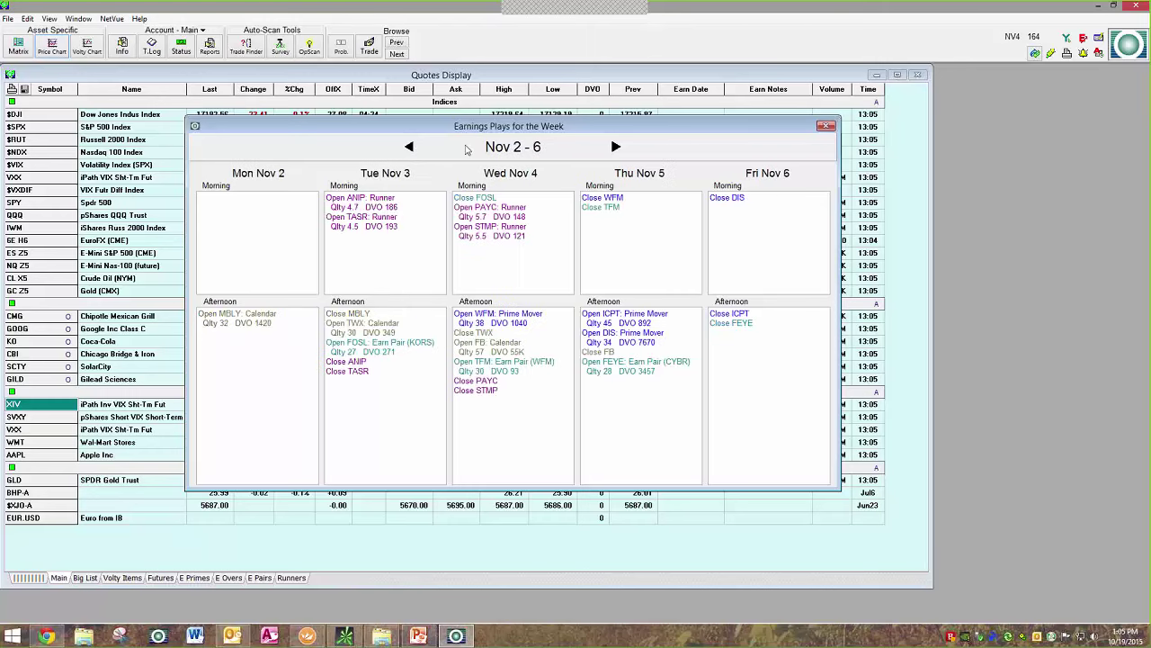
click(825, 126)
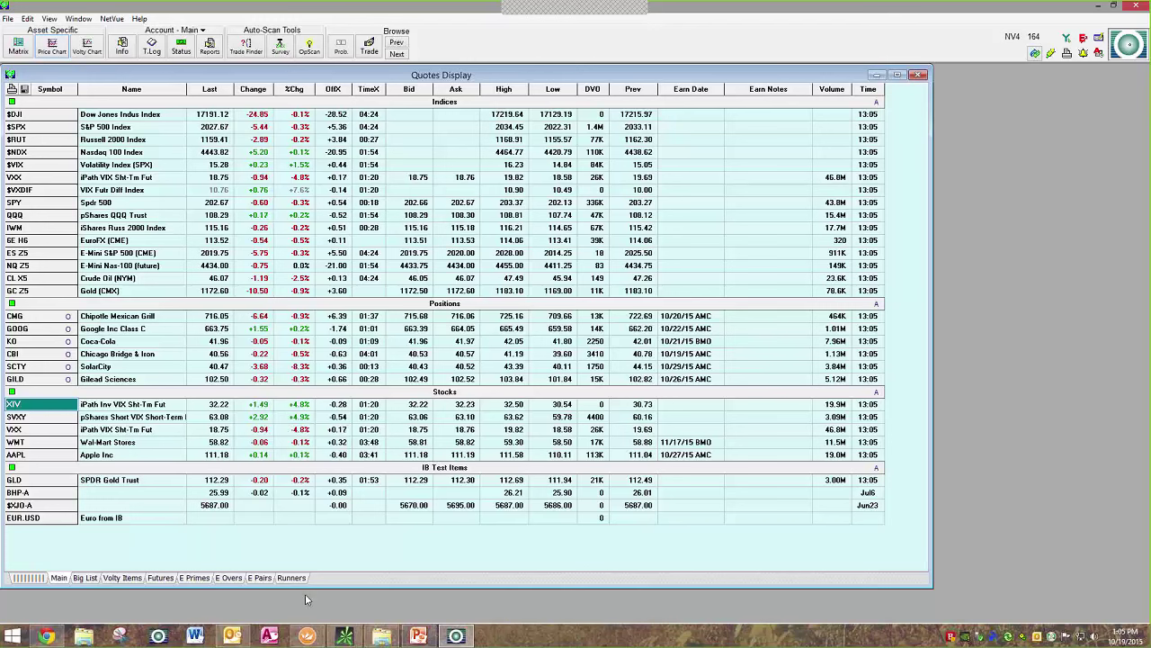
Switch to Chrome, open optionvue.com in a new tab, and look through the OptionVue Video Archive linked on its Support page.
click(45, 637)
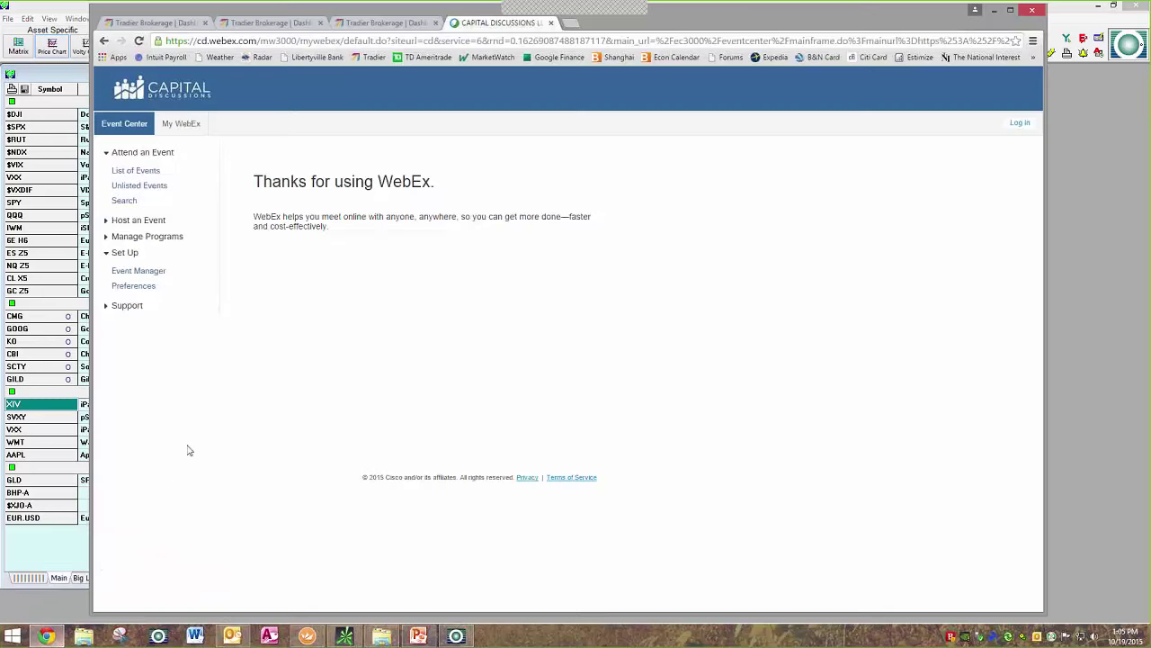
click(574, 22)
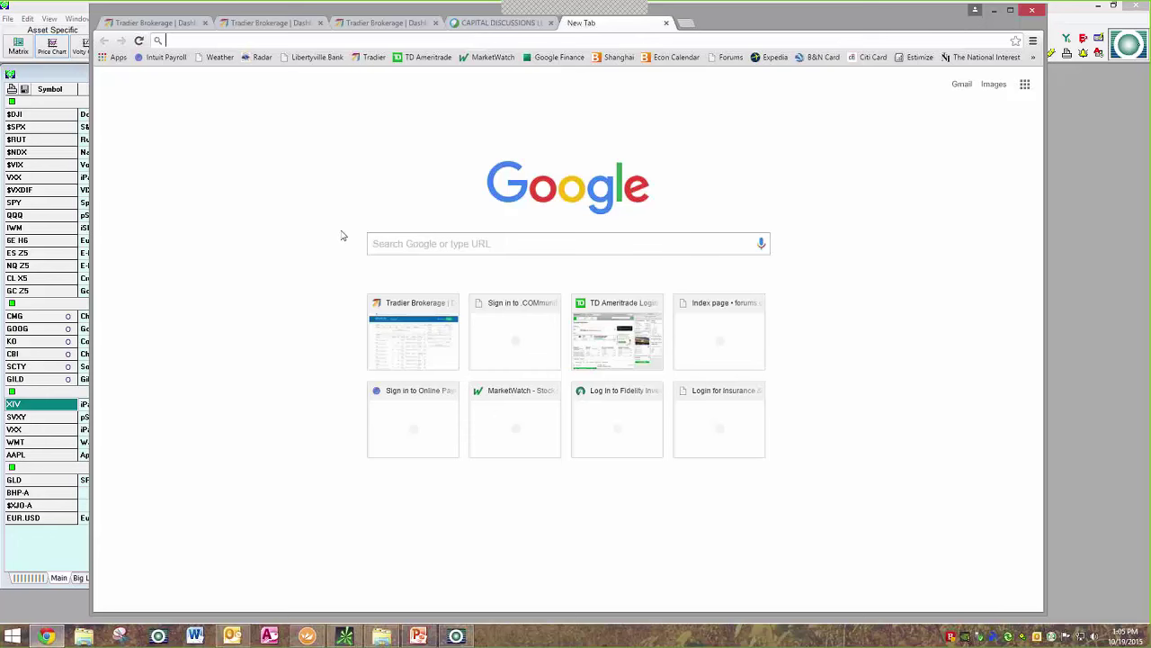
text(optionvue.com)
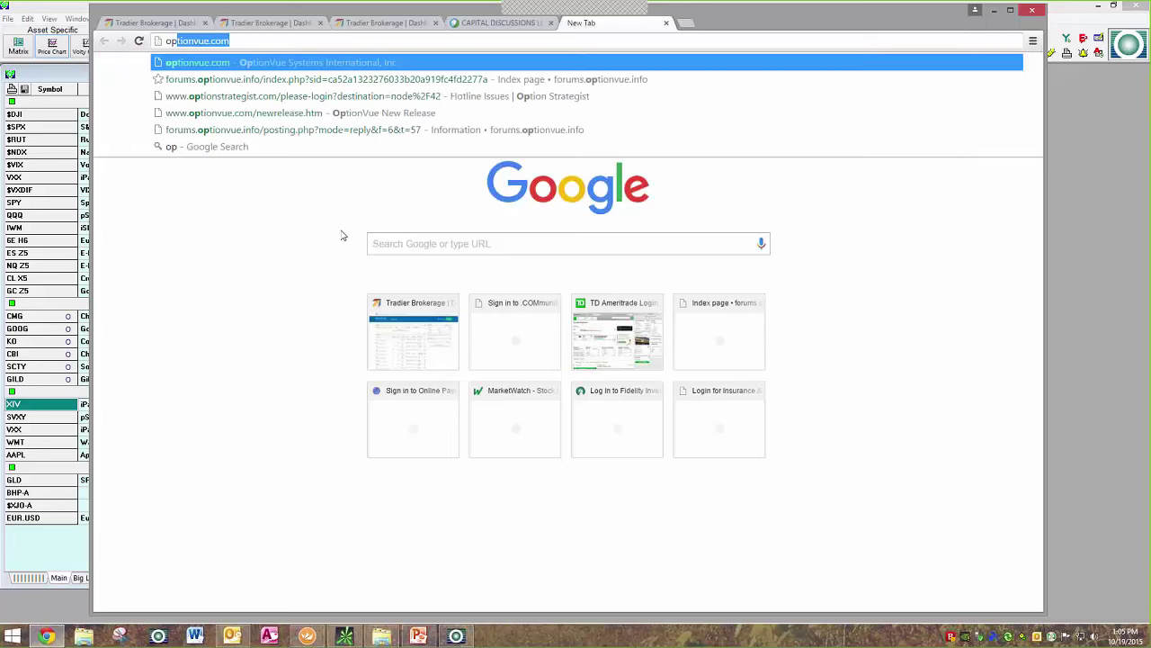
key(Return)
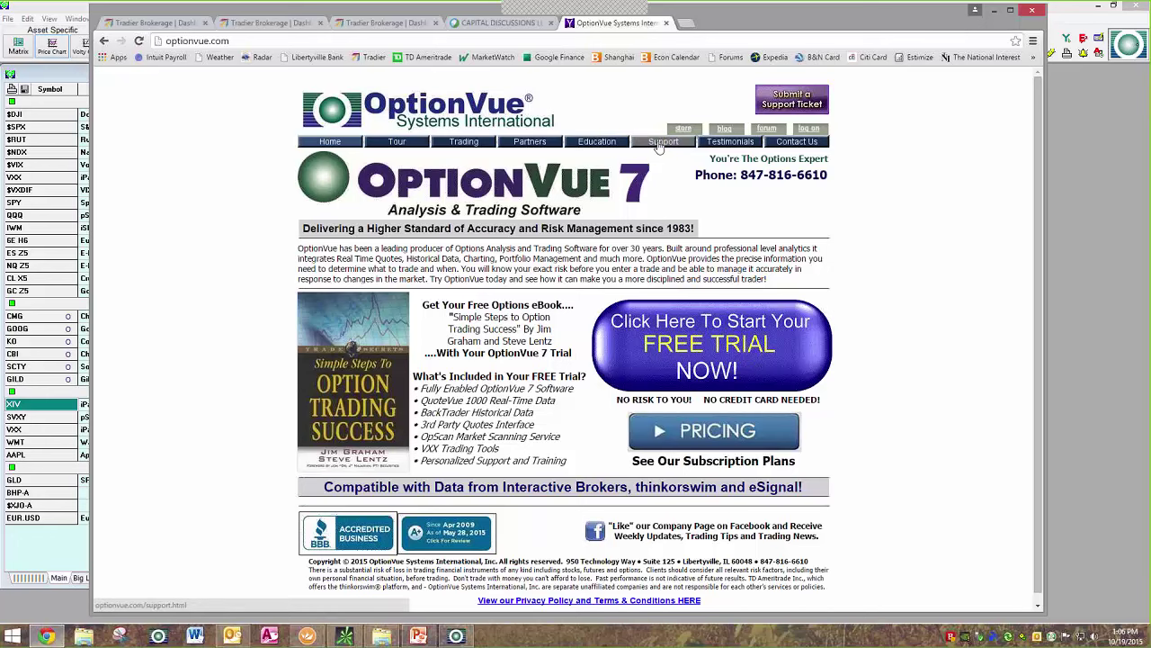
click(661, 144)
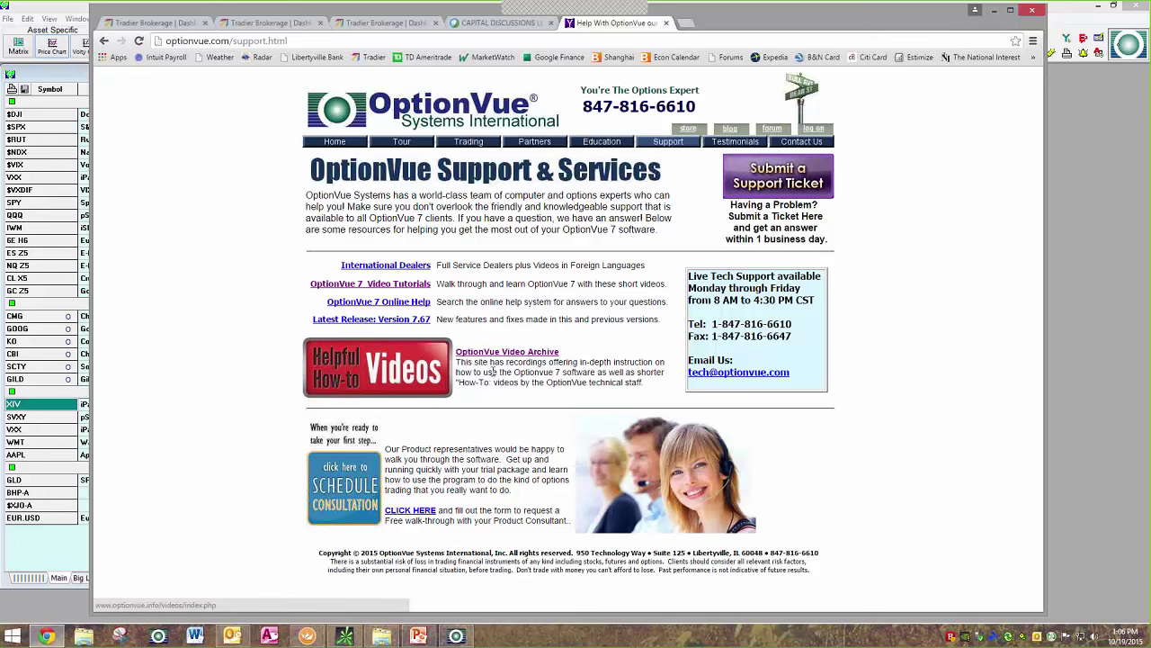
click(519, 353)
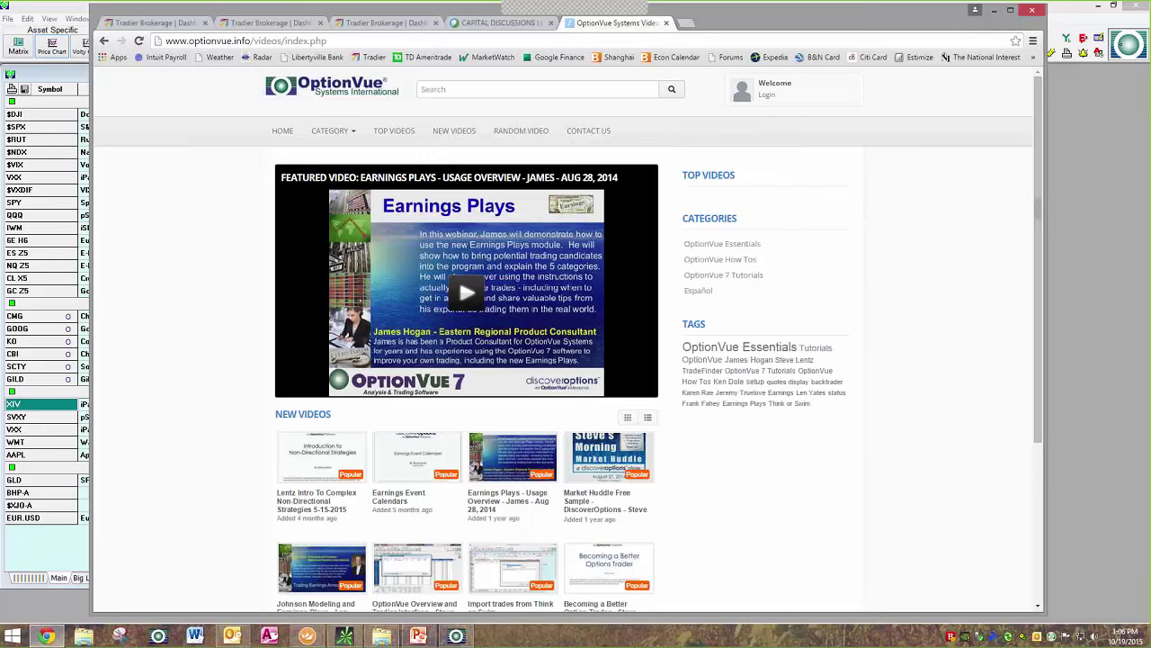
drag(1040, 200, 1003, 333)
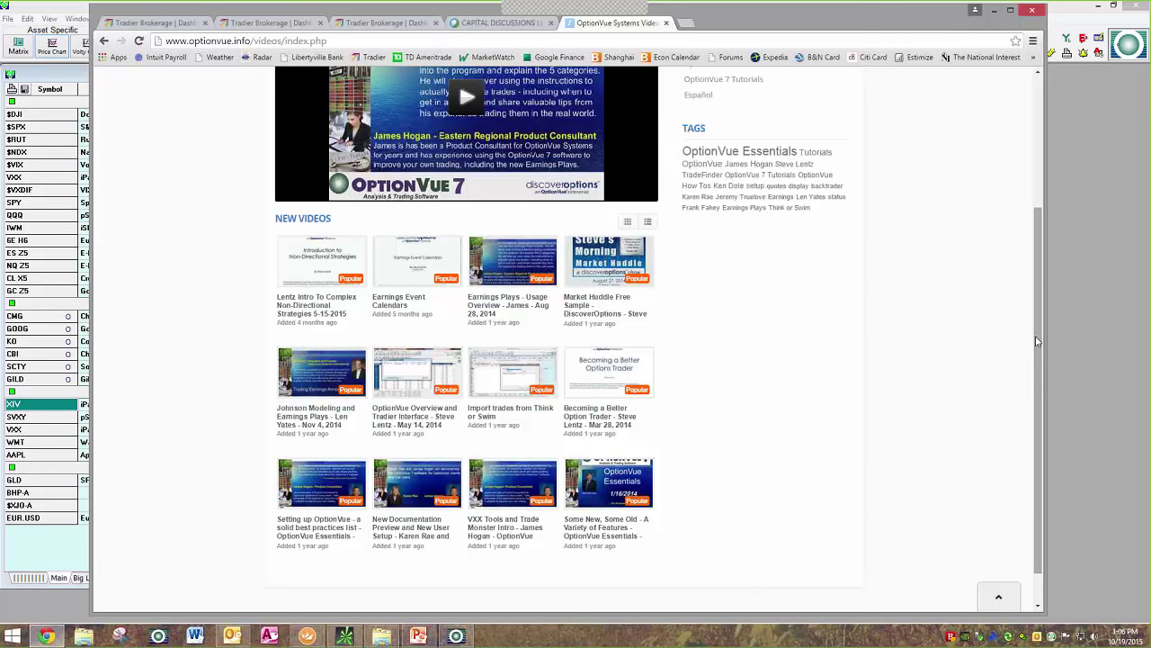
drag(1036, 341, 1023, 192)
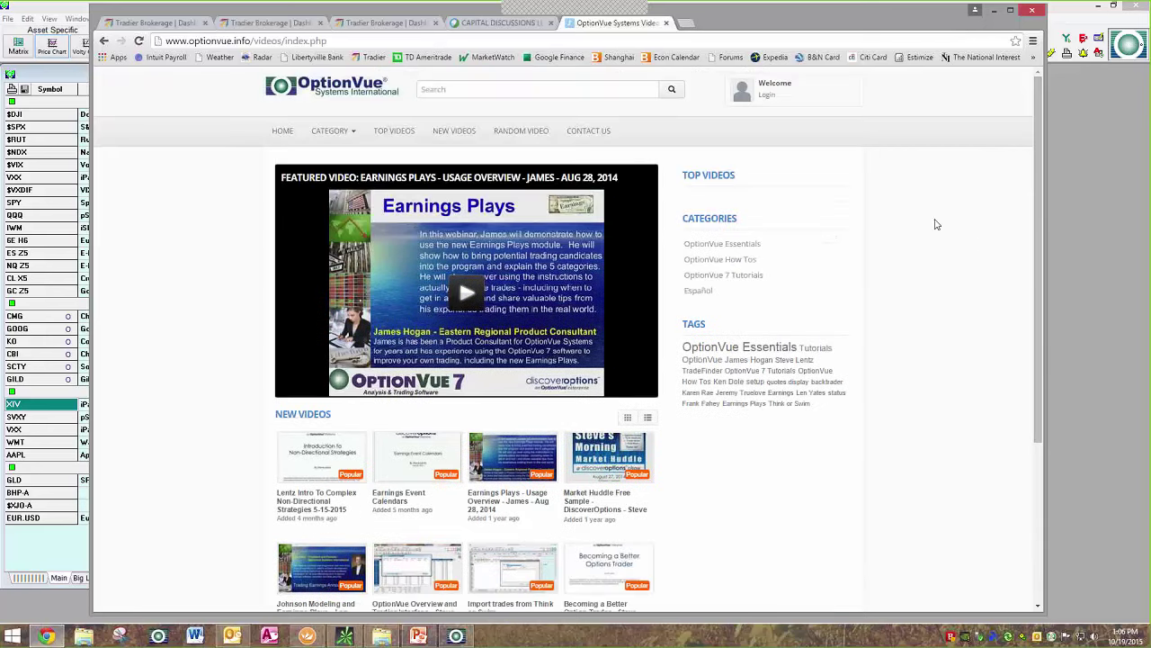
Go to YouTube in the same tab, search for "optionvue" and look through the results.
click(398, 42)
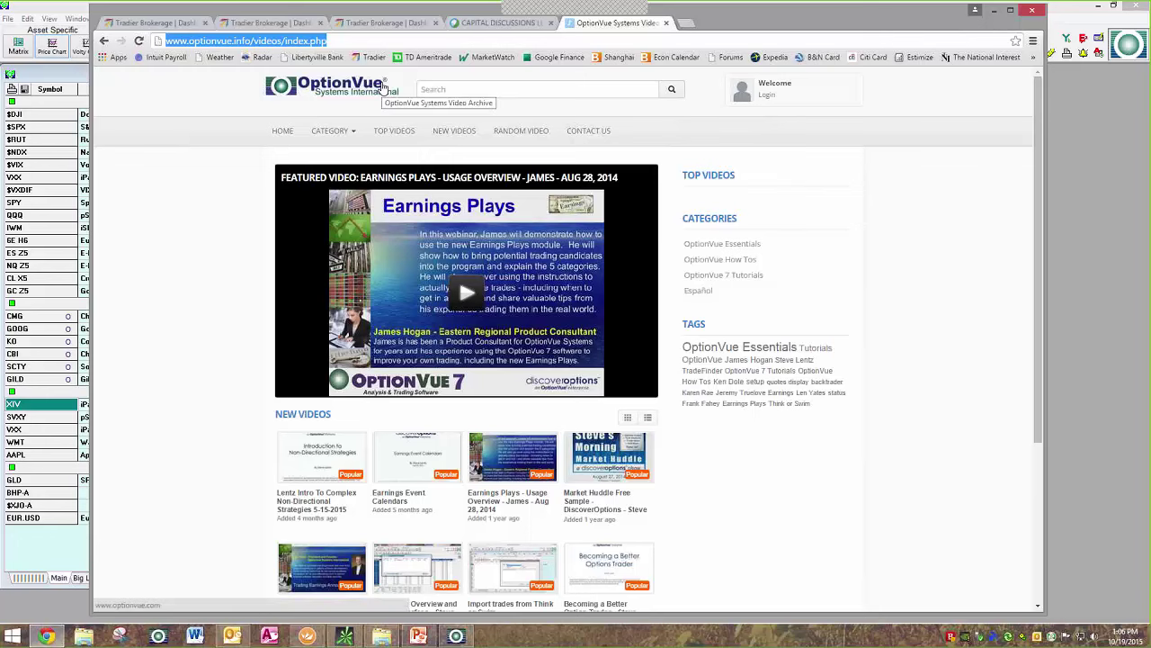
text(you)
key(Return)
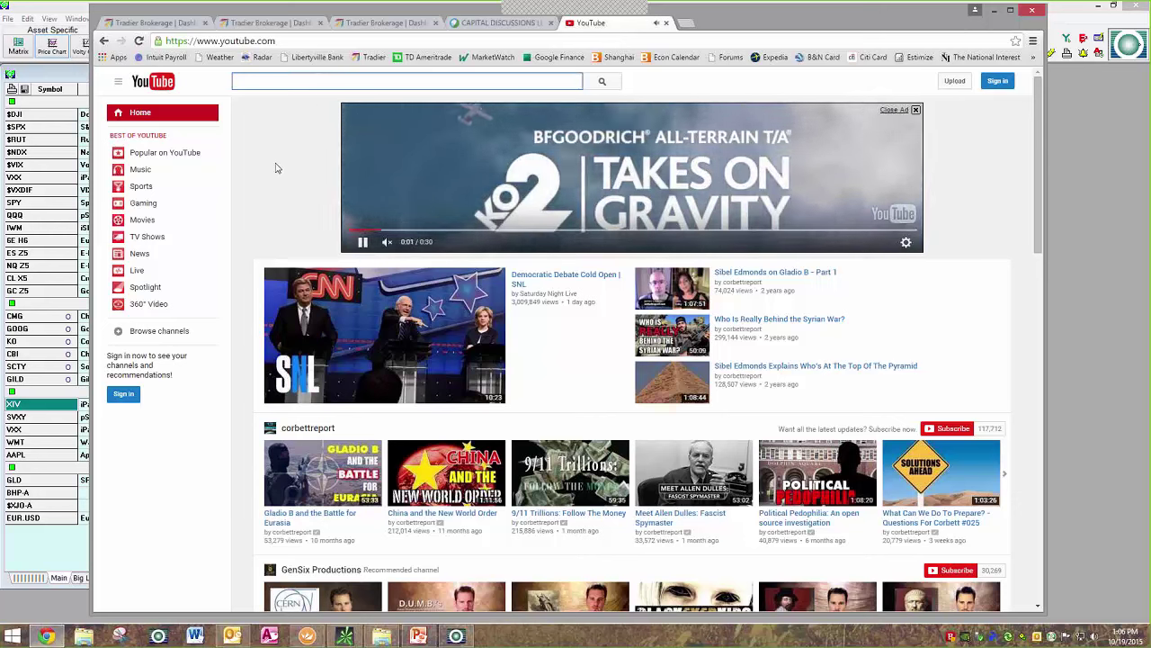
text(optionvue)
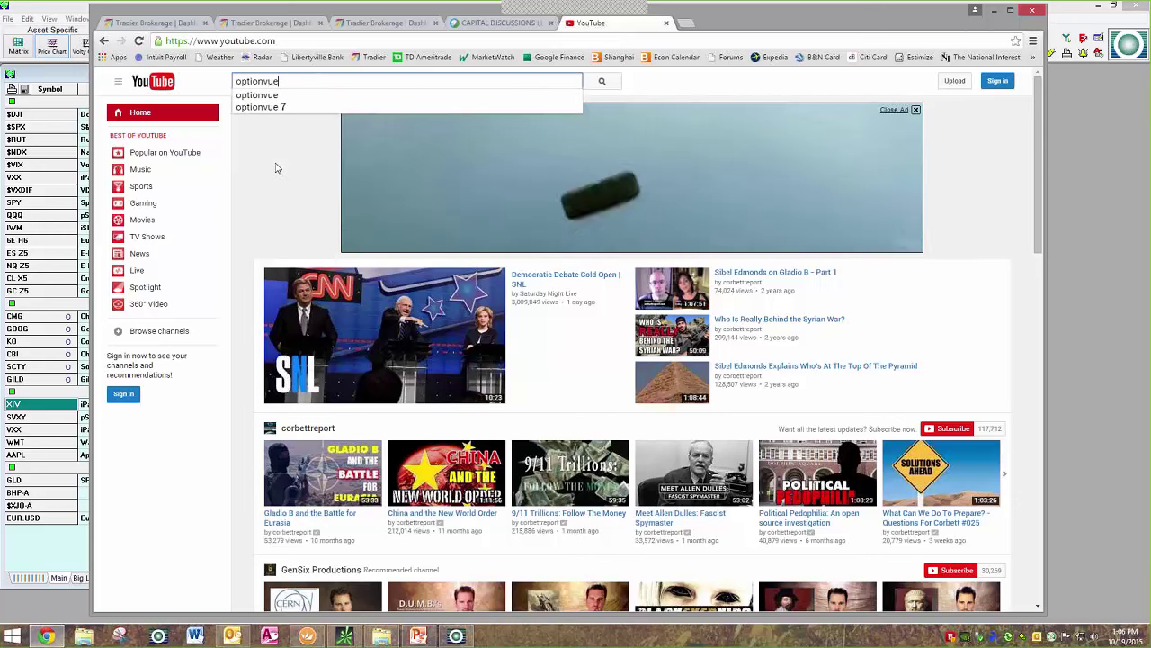
key(Return)
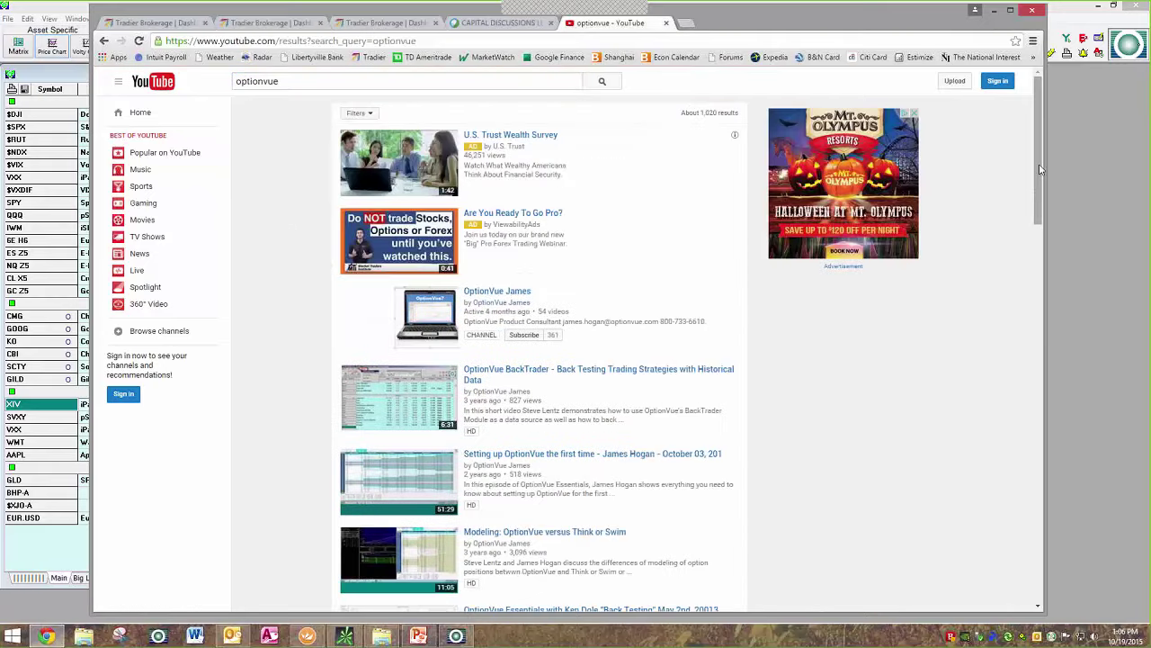
drag(1039, 163, 1066, 160)
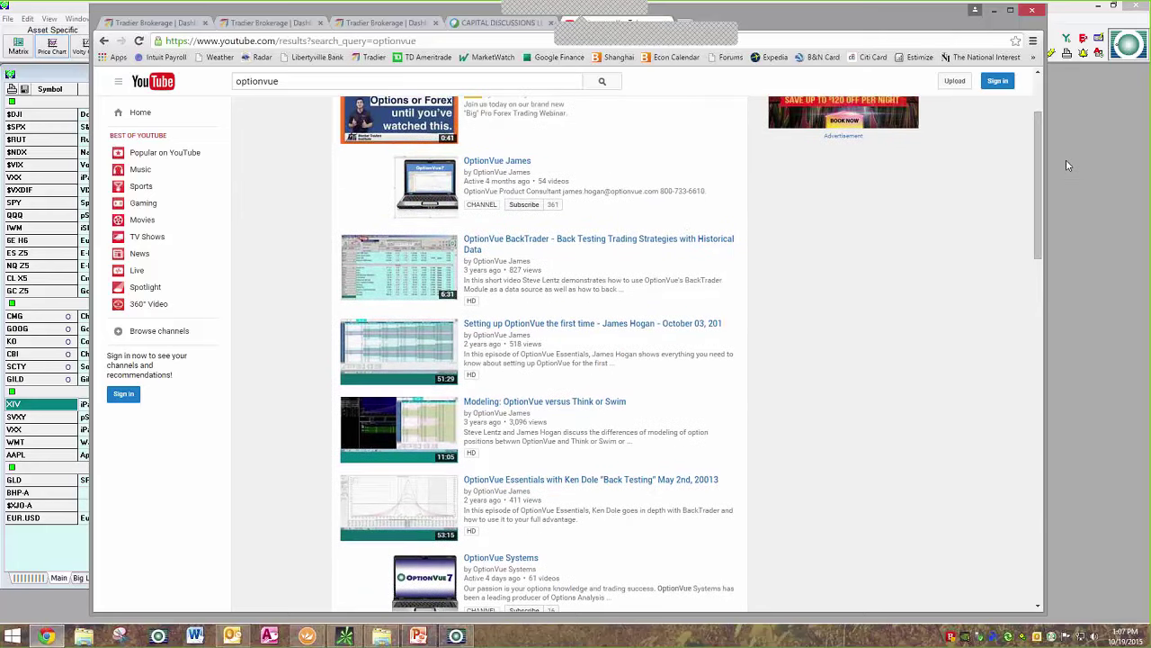
Open the OptionVue Systems channel from the results, look through its uploaded videos, and minimize the browser.
click(500, 176)
mouse_move(501, 176)
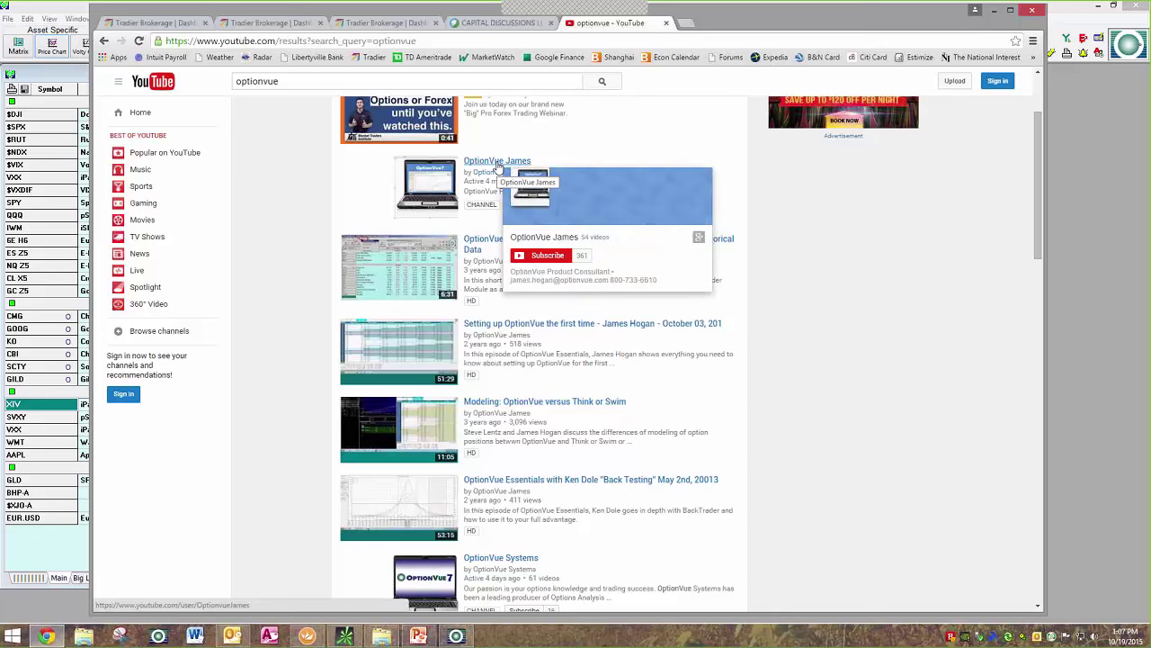
mouse_move(508, 559)
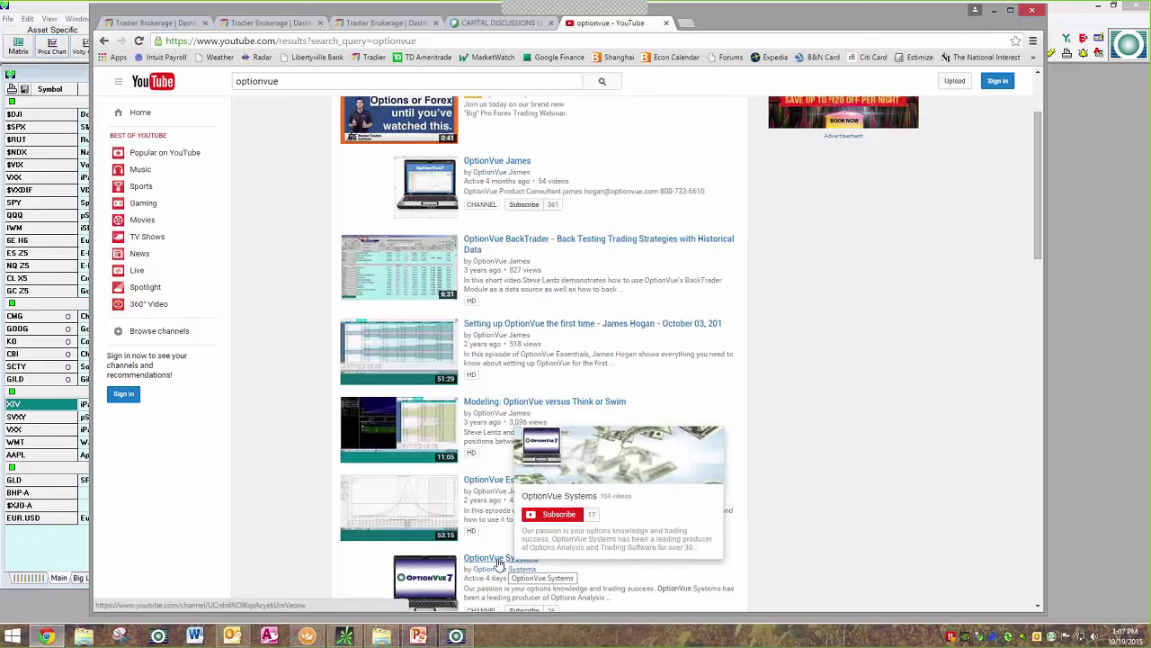
click(500, 559)
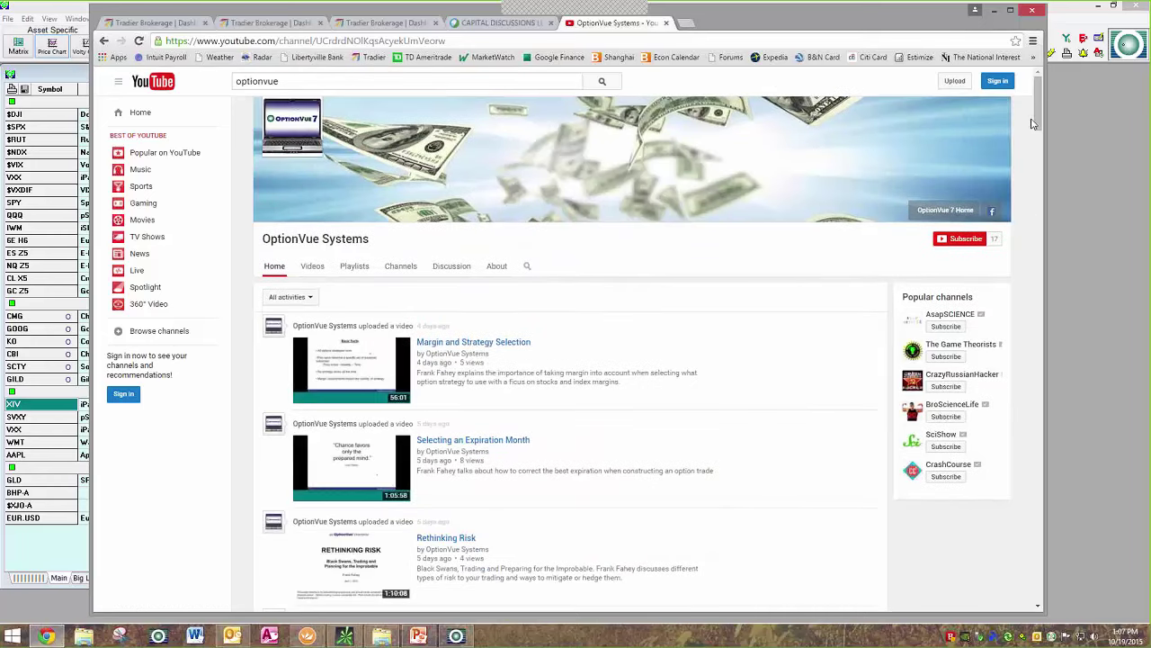
drag(1034, 123, 1039, 133)
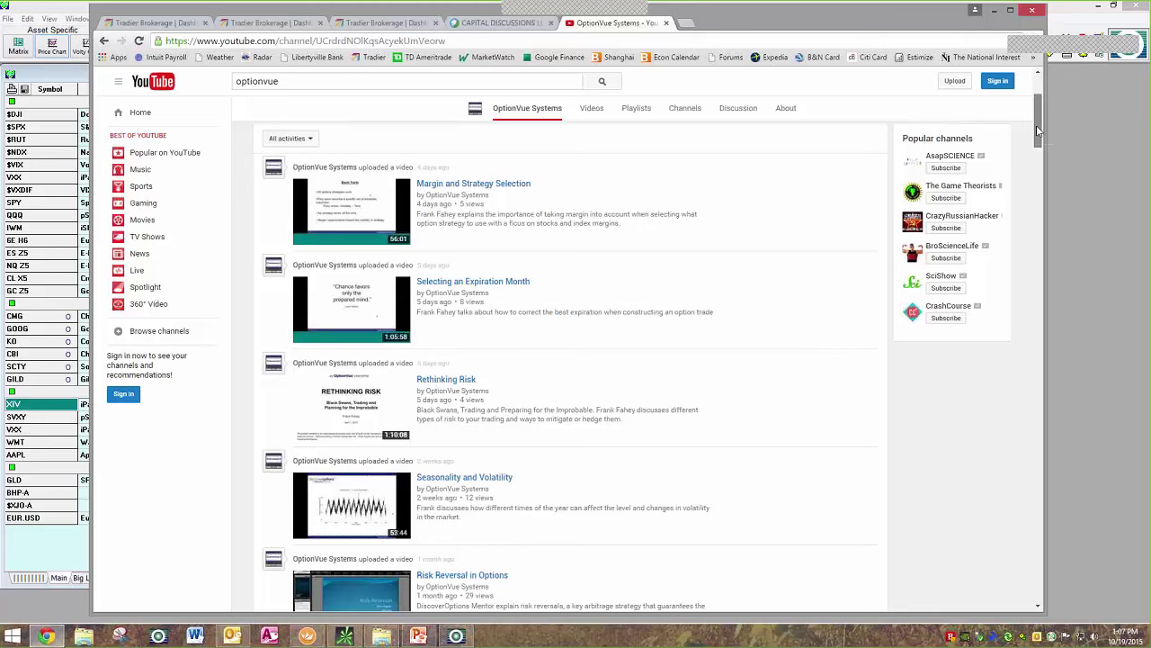
drag(1037, 130, 1038, 99)
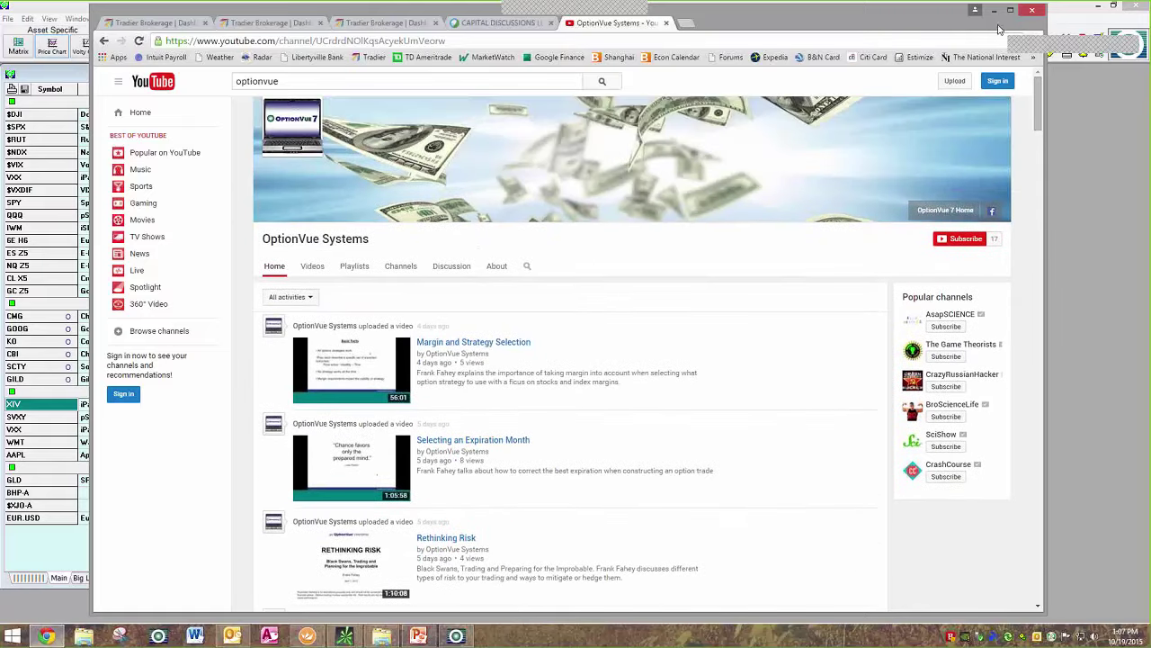
click(993, 10)
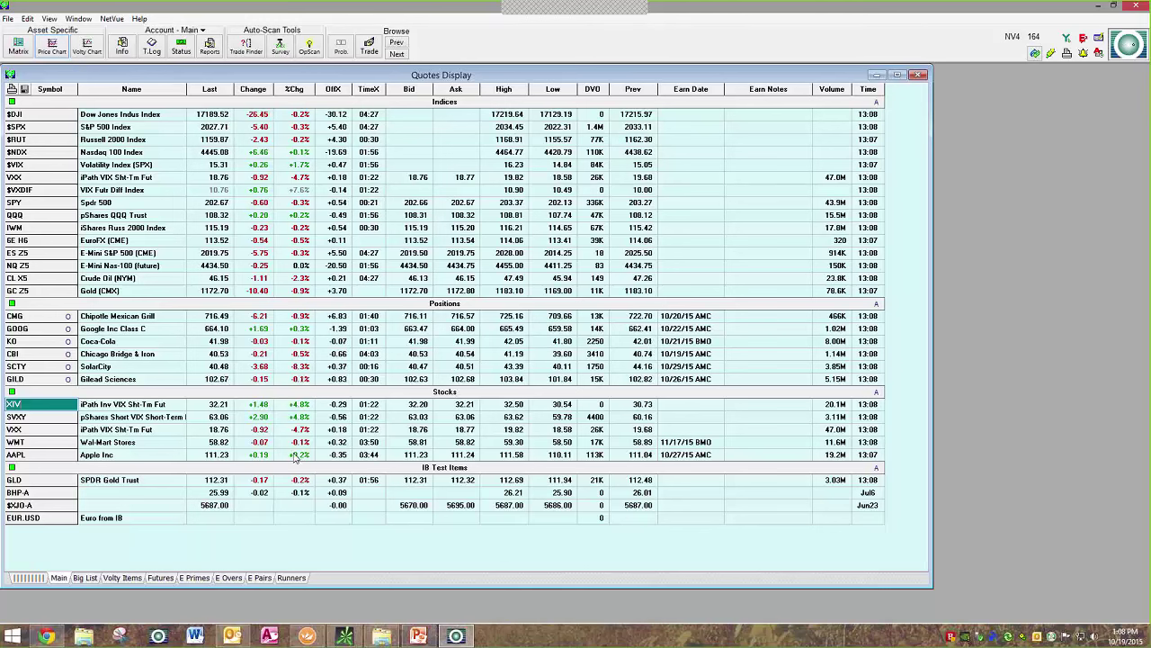
Review the earnings quote pages E Primes, E Overs, E Pairs and Runners in turn.
click(195, 579)
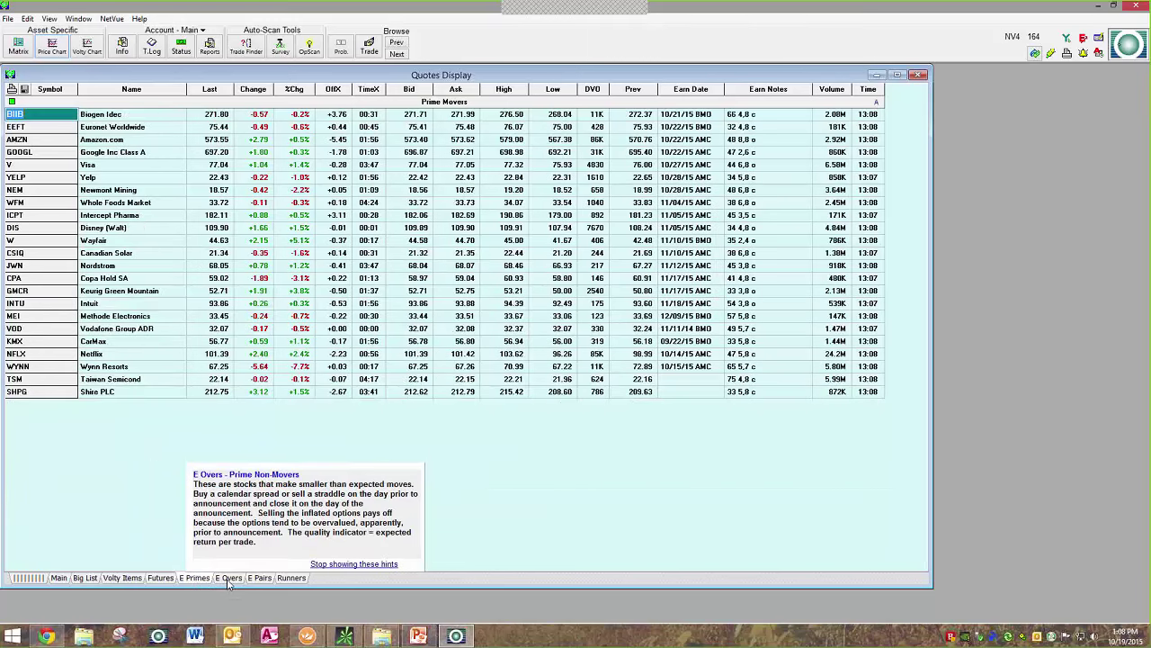
click(228, 578)
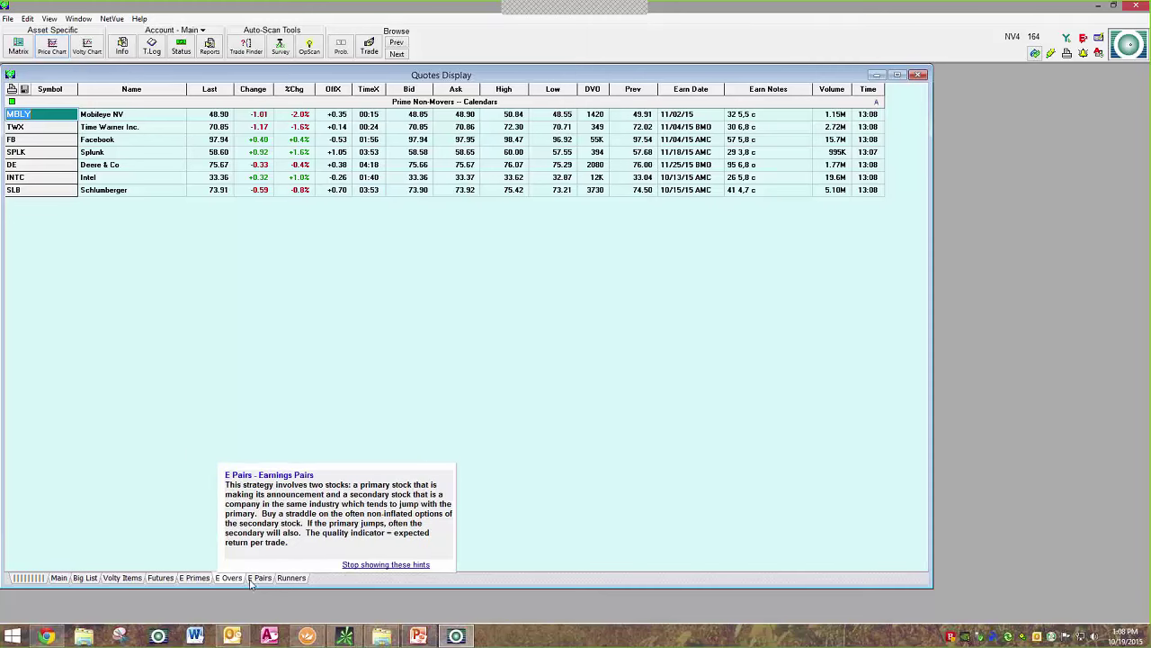
click(261, 580)
click(290, 580)
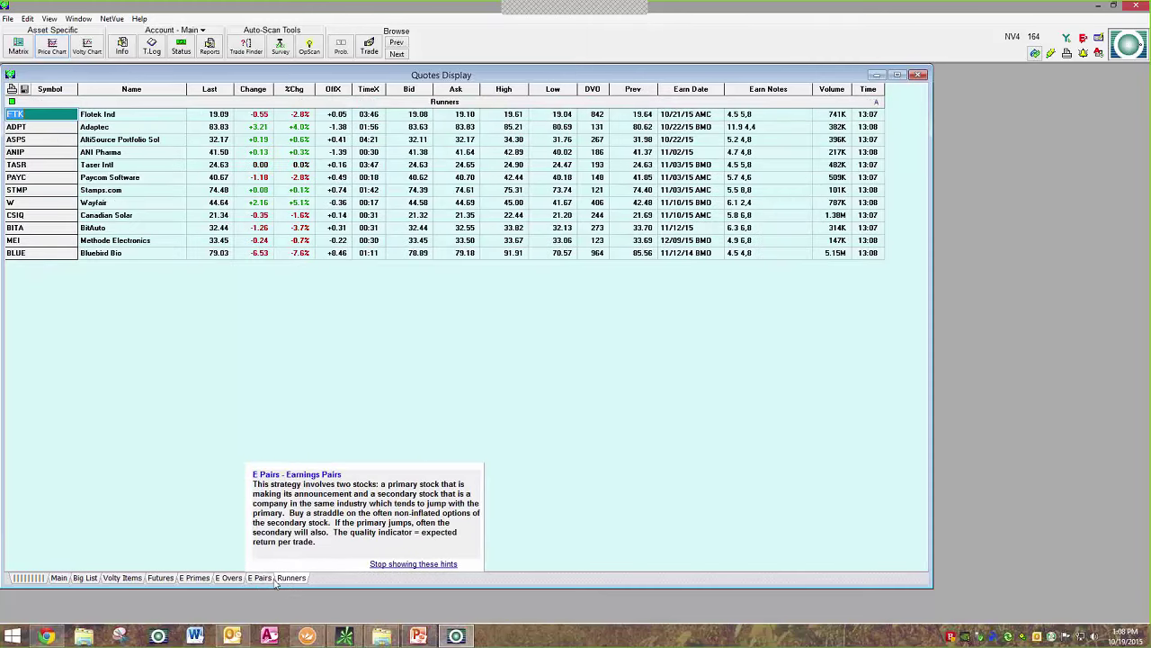
Return to the E Primes page, open the Matrix for Biogen Idec (BIIB) and move its window slightly higher.
click(196, 578)
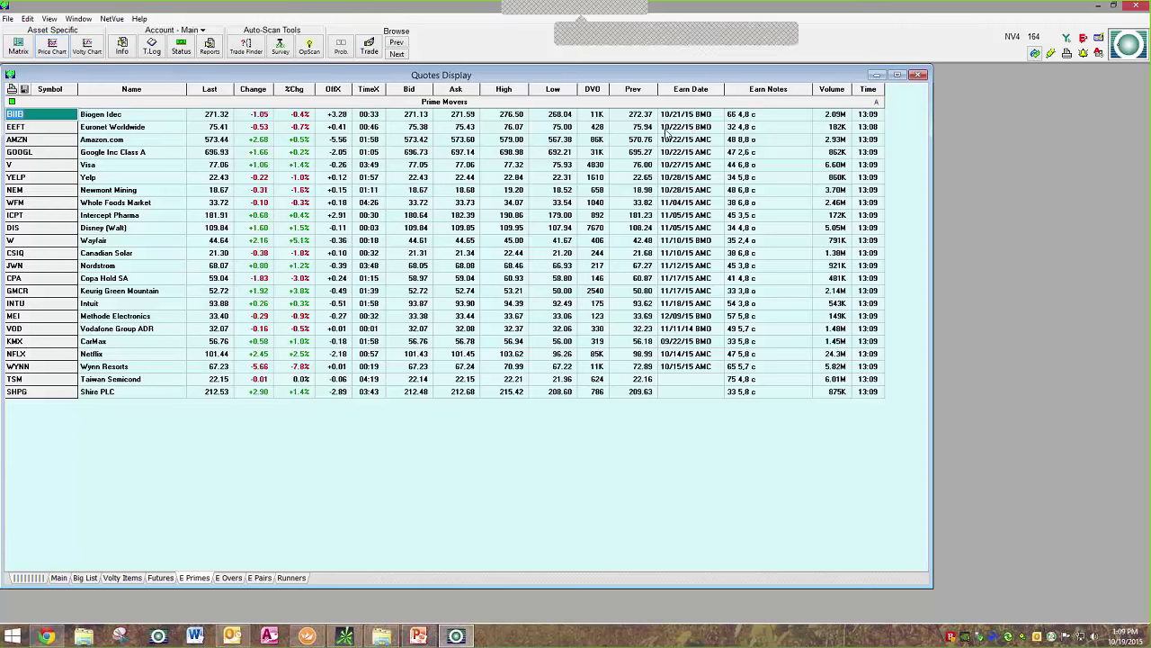
key(Return)
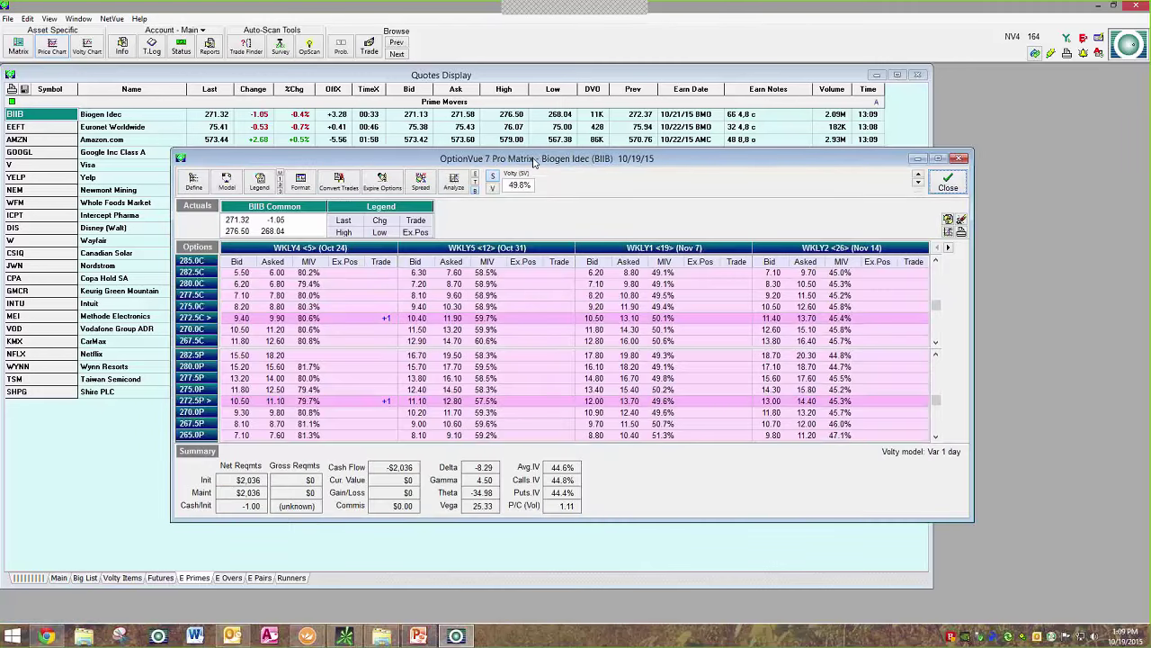
drag(535, 160, 535, 146)
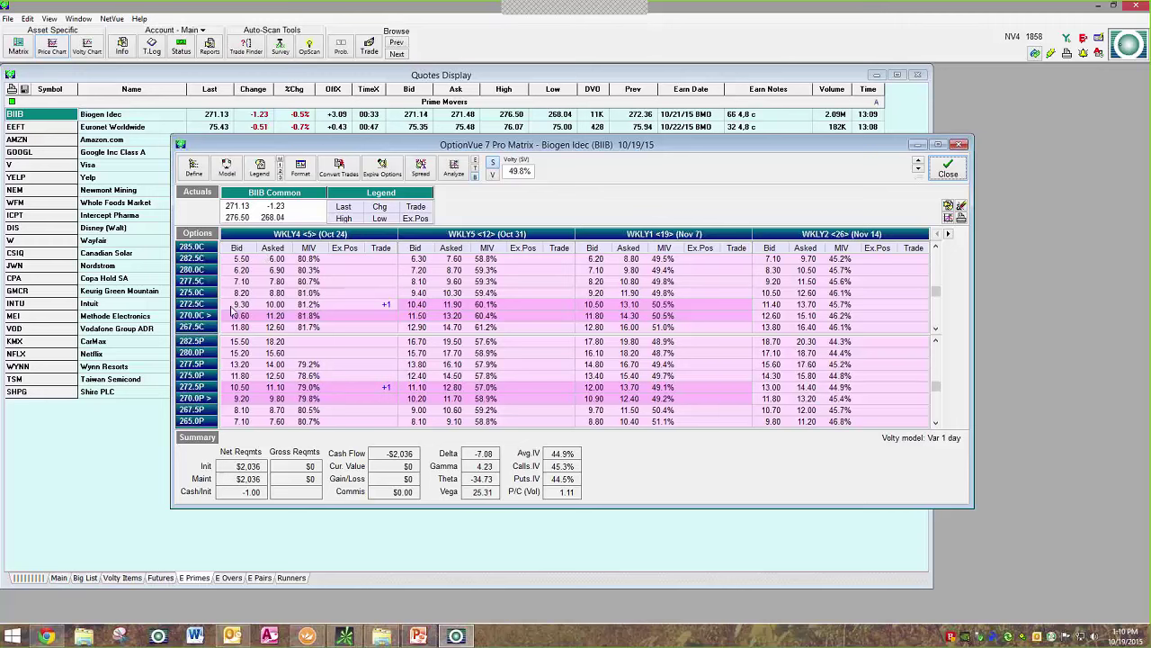
Shift Biogen's WKLY4 (Oct 24) straddle trade from the 272.5 strike to one long 270 call and one long 270 put.
click(388, 317)
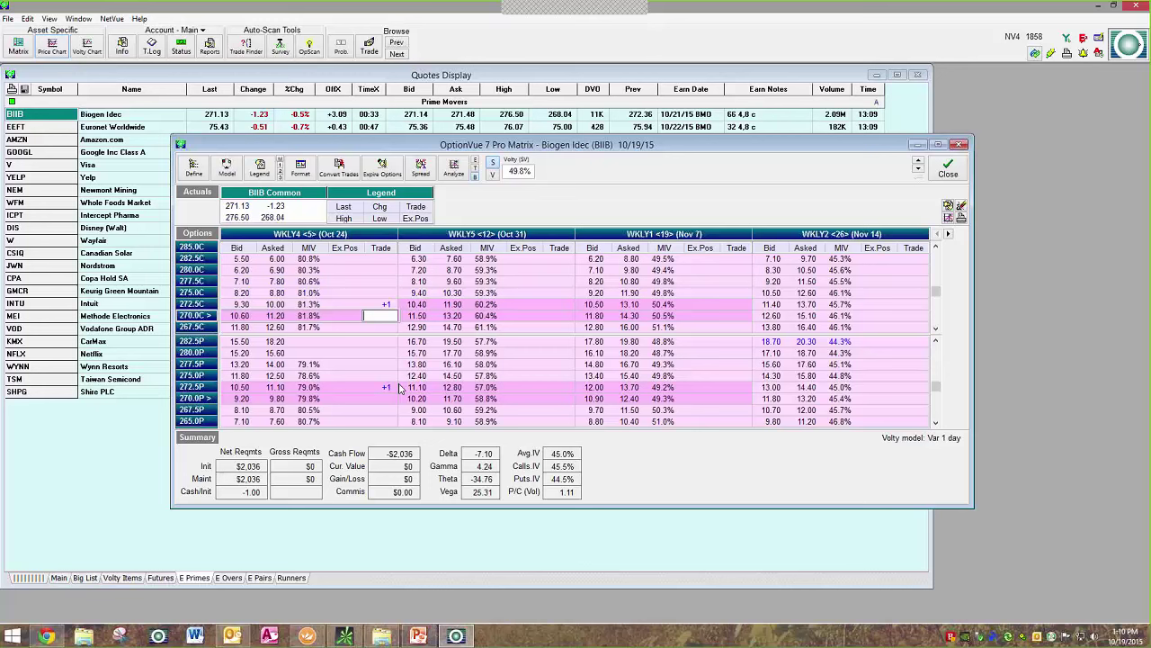
text(1)
key(Return)
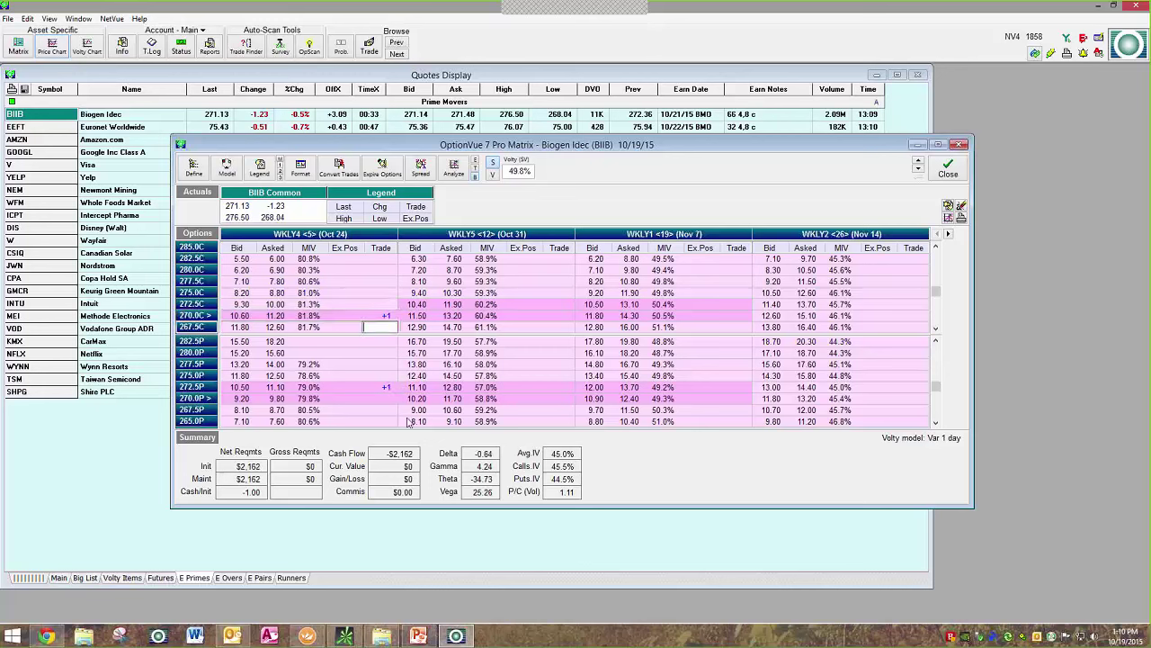
click(380, 398)
text(1)
key(Delete)
key(Up)
key(Up)
key(Up)
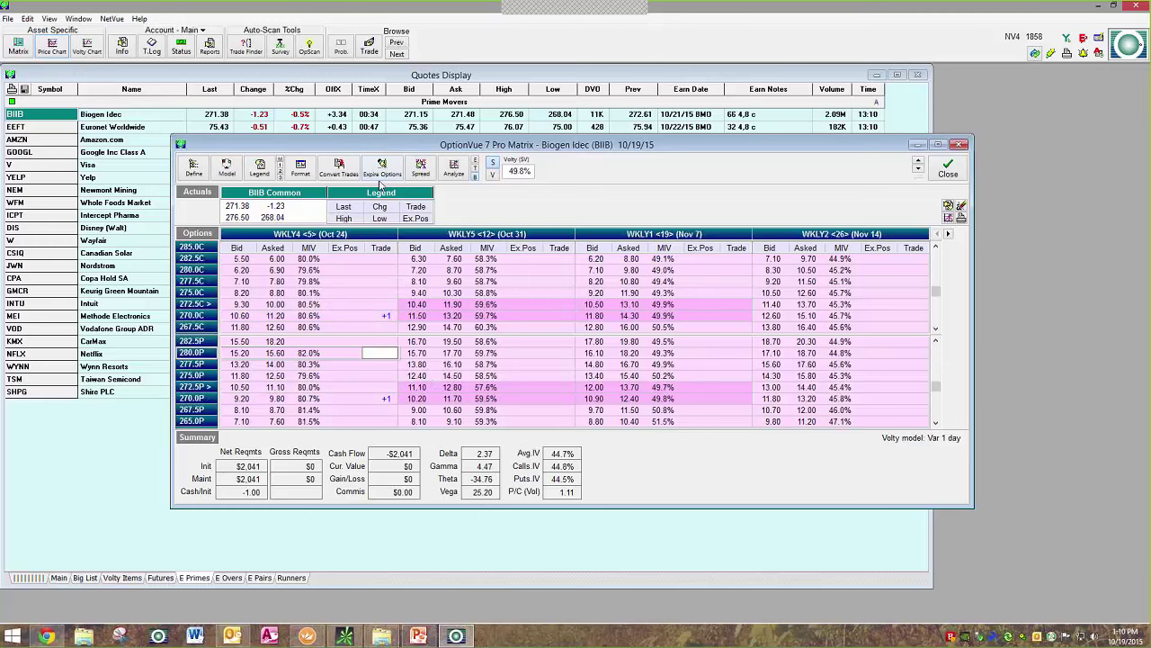
Open the graphic analysis of the 270 straddle, enlarge its window, examine the profit/loss curves, and close it.
click(458, 169)
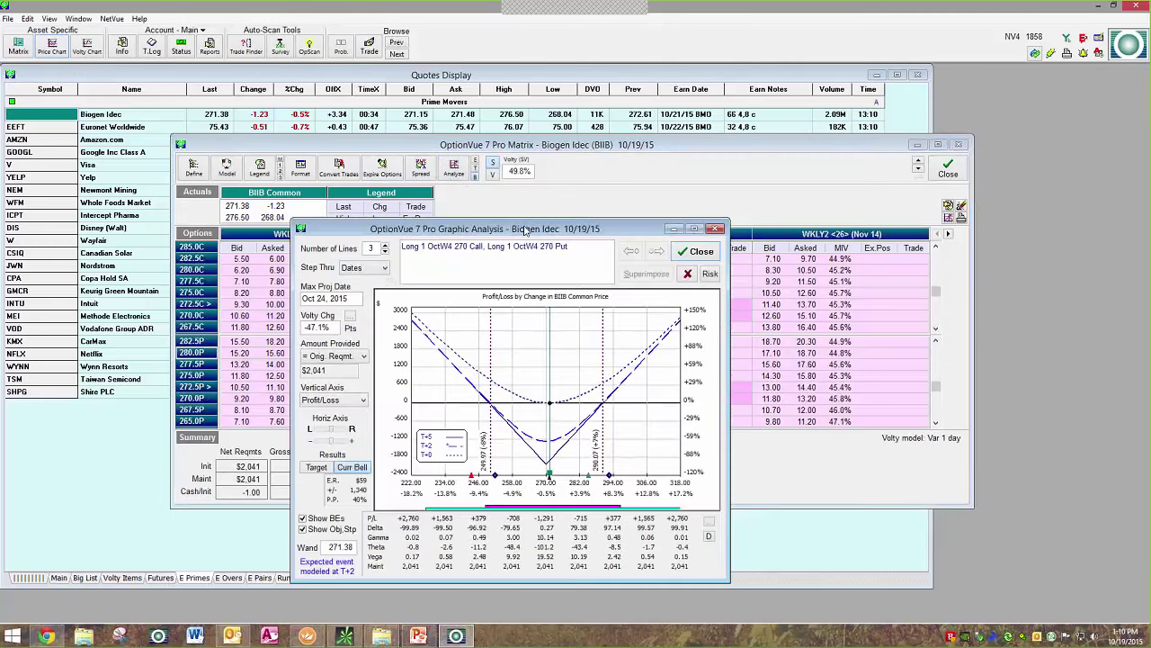
drag(530, 228, 503, 149)
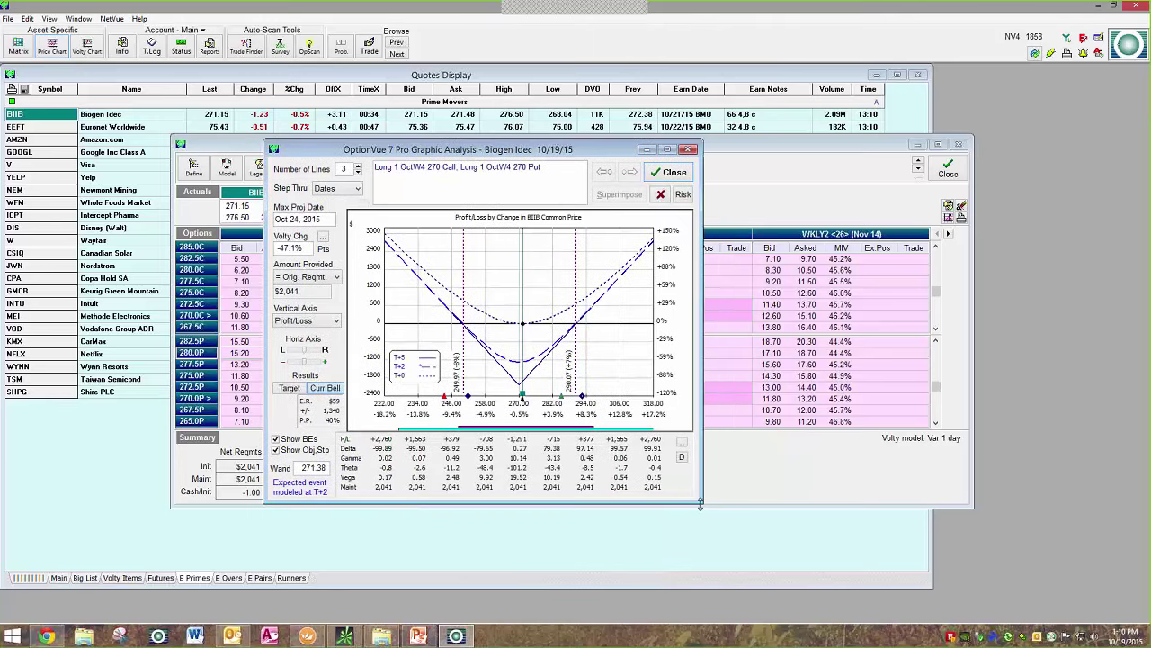
drag(702, 502, 861, 547)
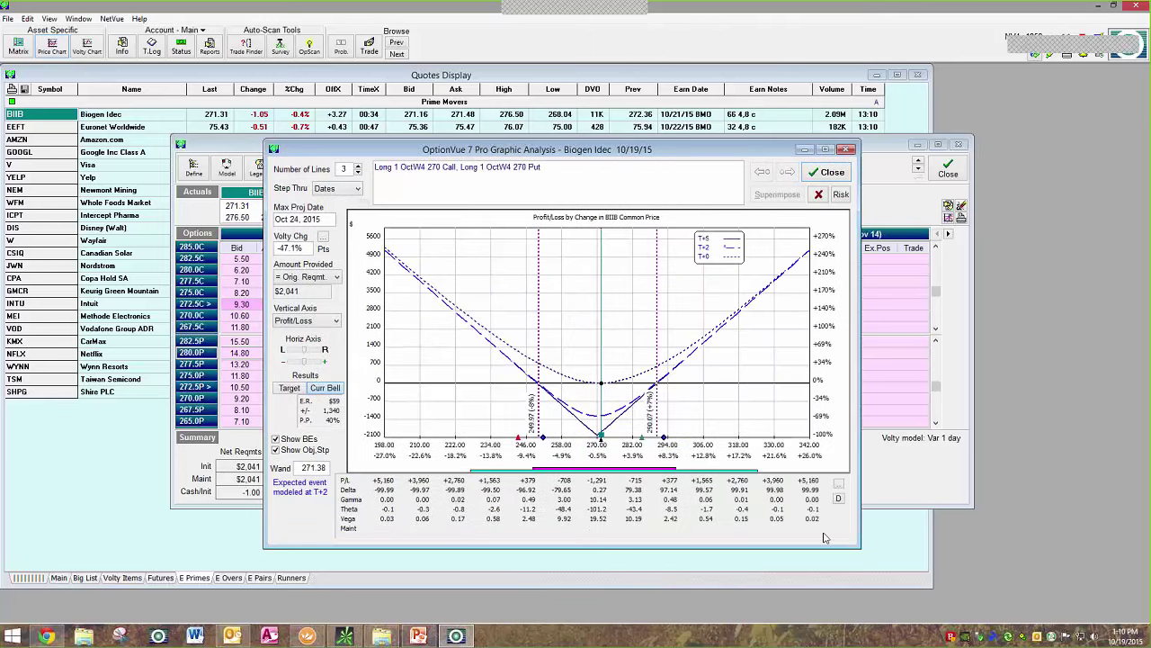
drag(579, 150, 582, 123)
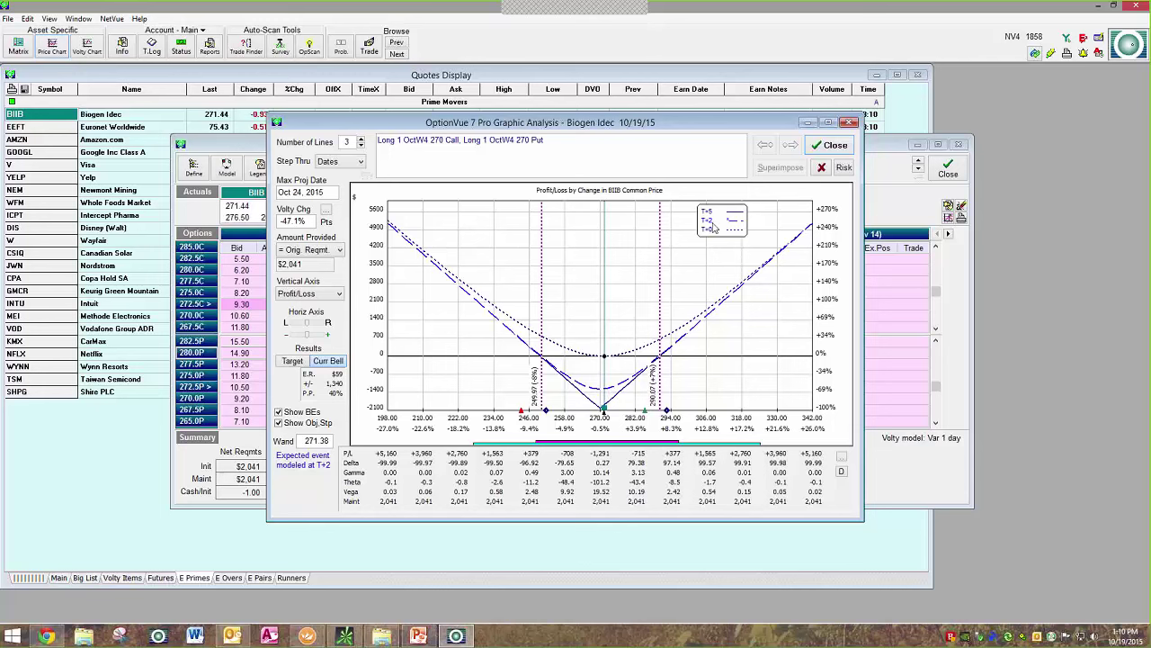
drag(666, 132, 656, 175)
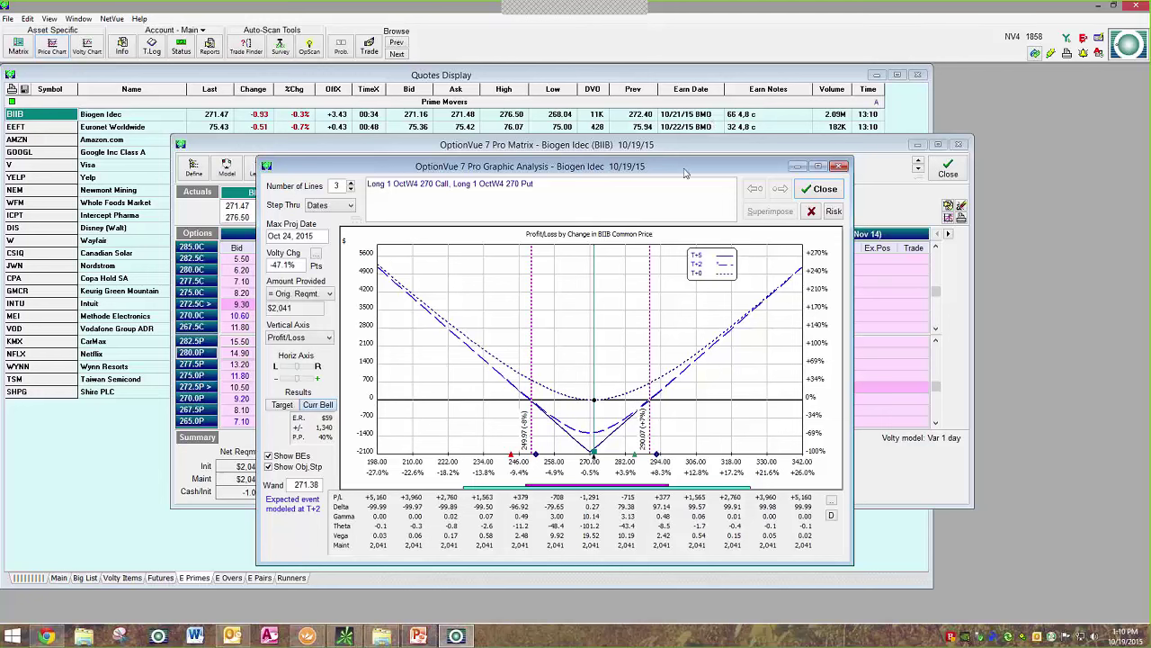
drag(684, 172, 697, 155)
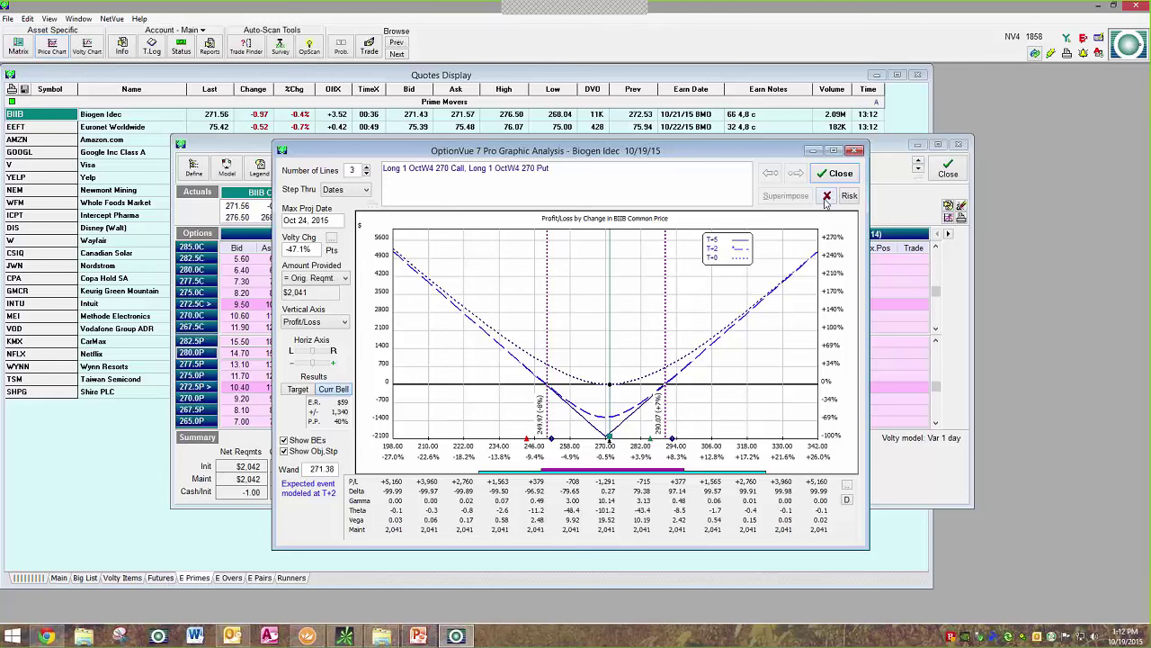
click(835, 173)
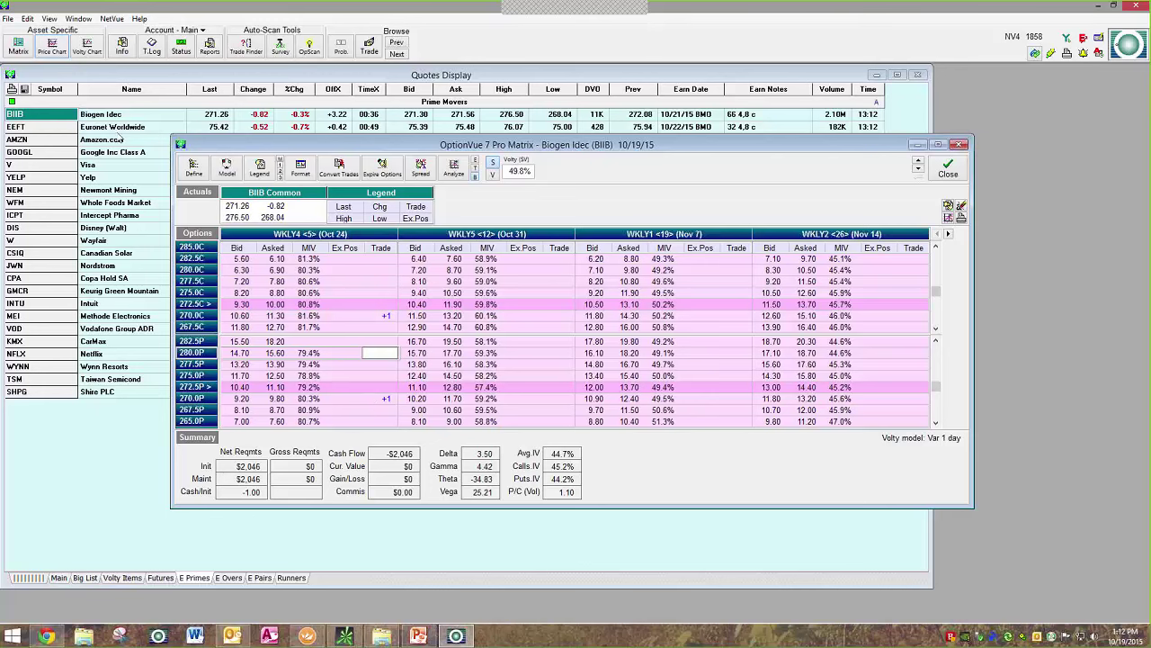
Open Biogen's price chart, toggle the earnings markers, and inspect price bars near the July, April and January 2015 earnings dates.
click(52, 50)
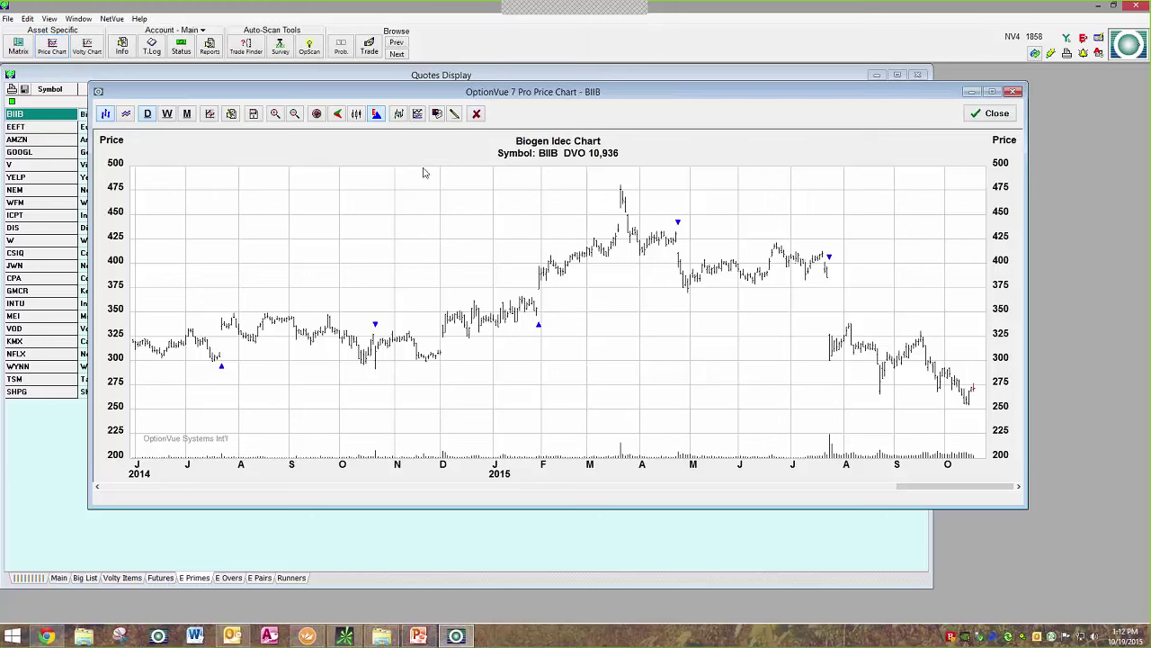
click(376, 114)
click(377, 114)
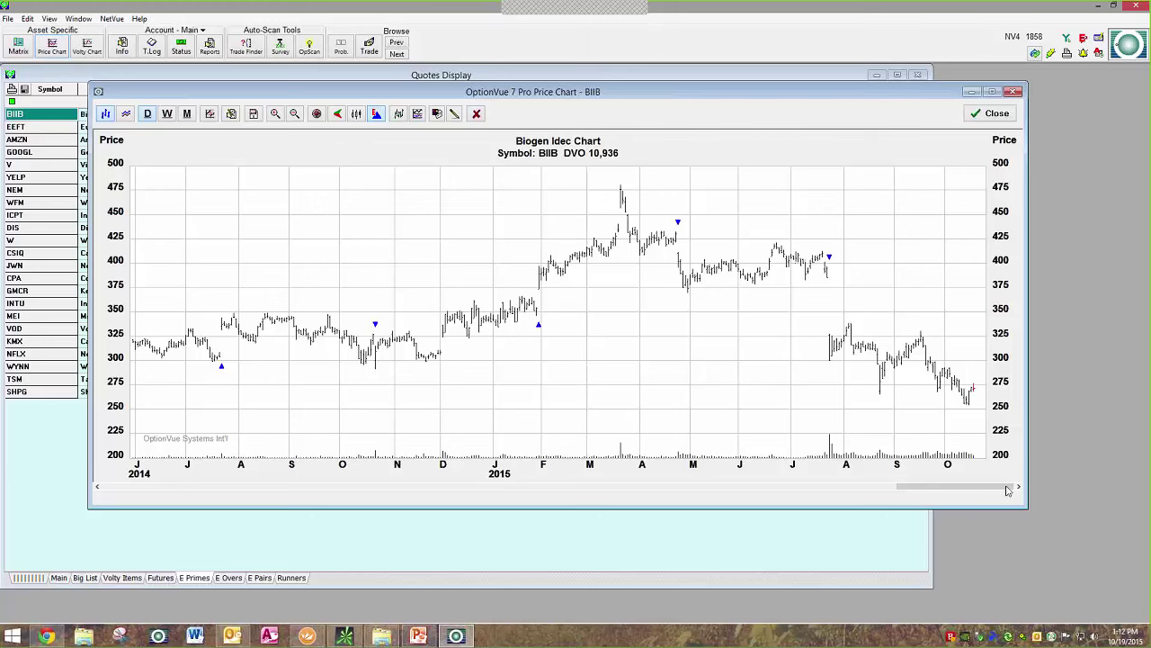
drag(829, 393, 819, 400)
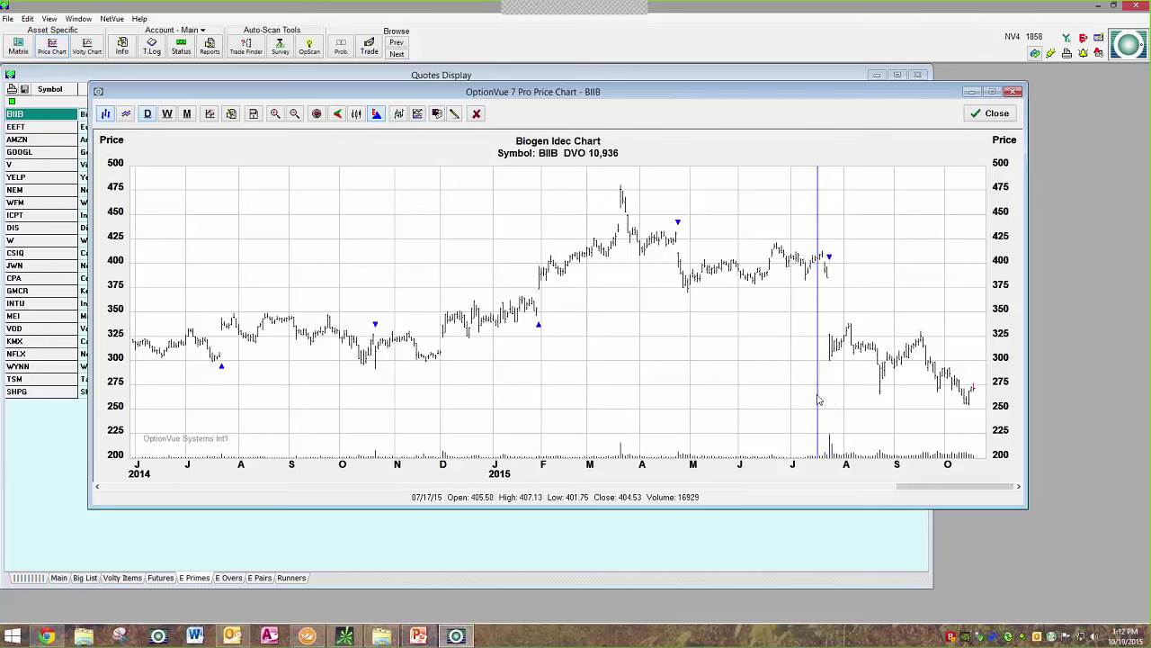
click(677, 330)
click(547, 376)
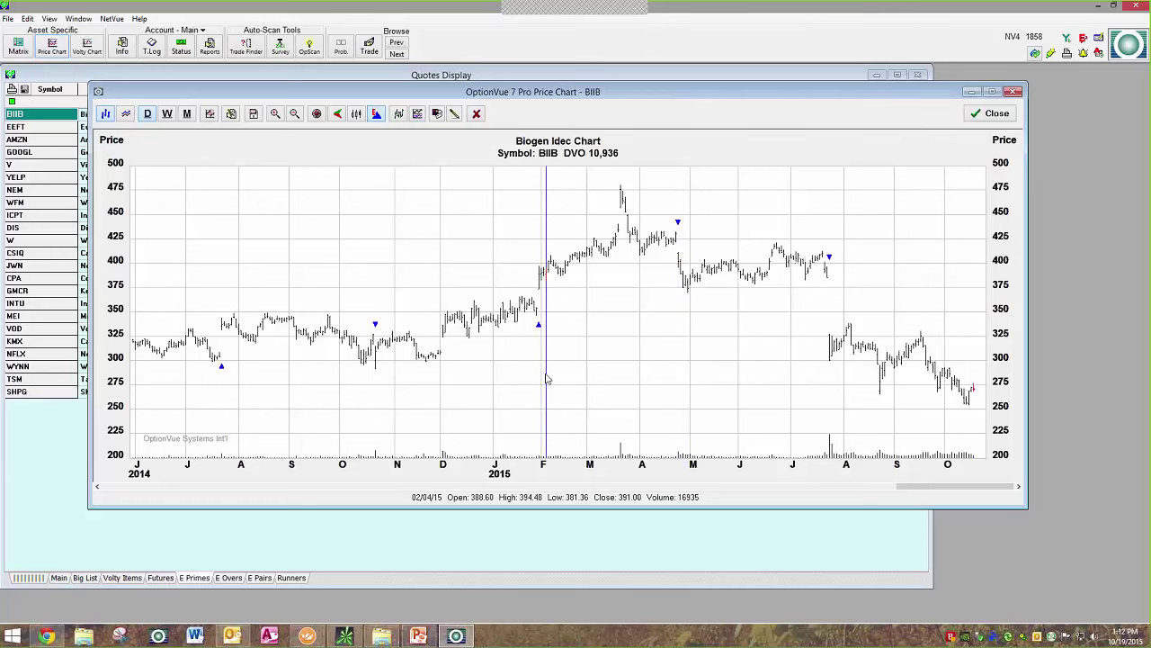
click(538, 377)
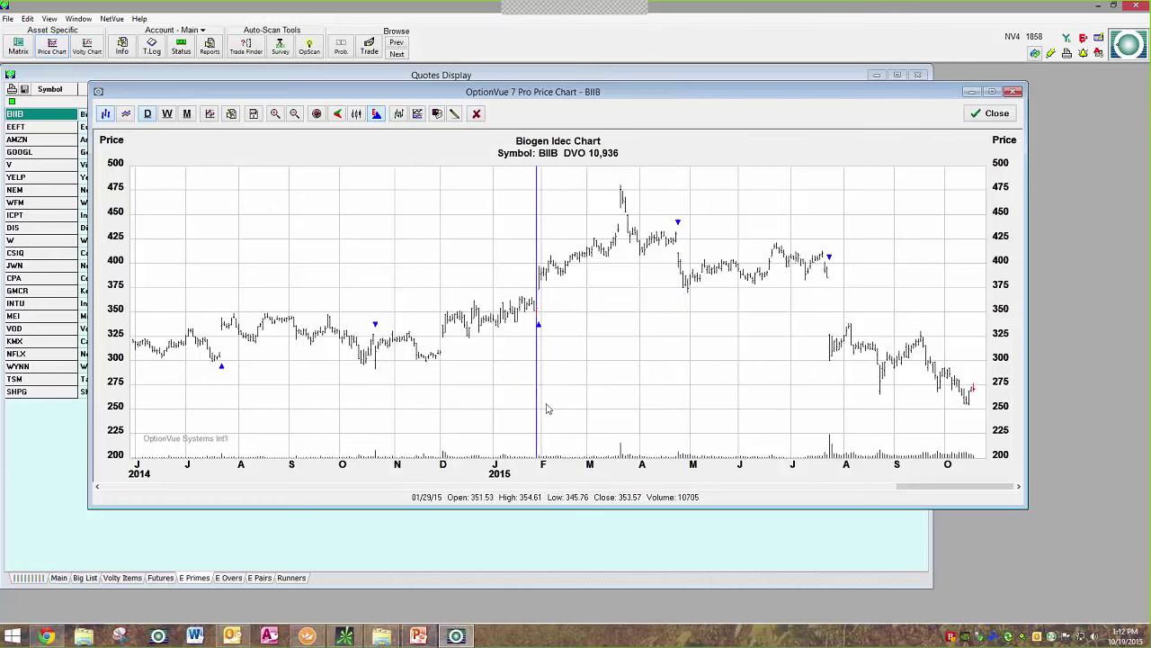
Examine Biogen's earnings moves back to 2013, return to the latest prices, check the 06/15/15 bar, and close the chart.
drag(906, 491, 830, 491)
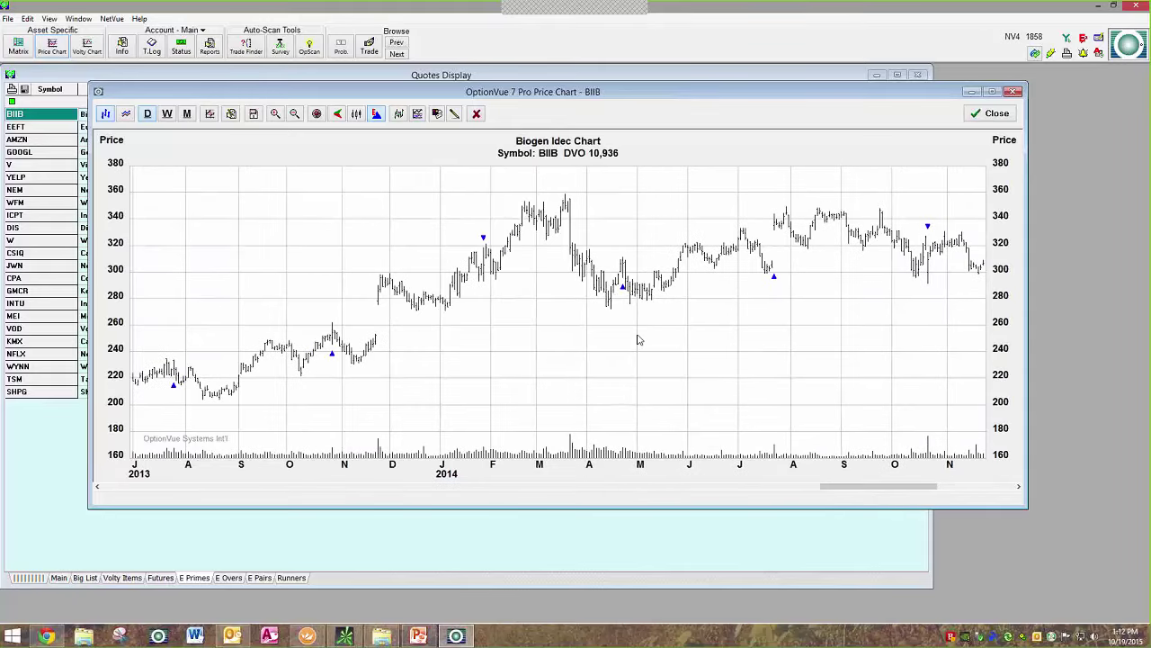
drag(861, 488, 921, 490)
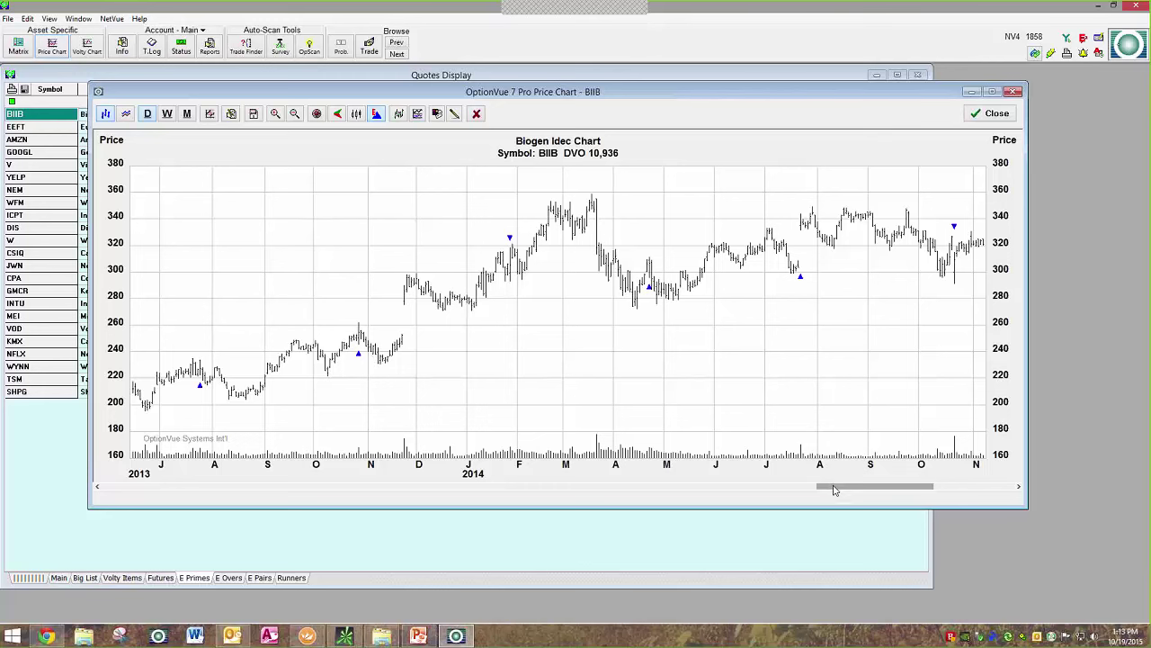
drag(834, 489, 913, 489)
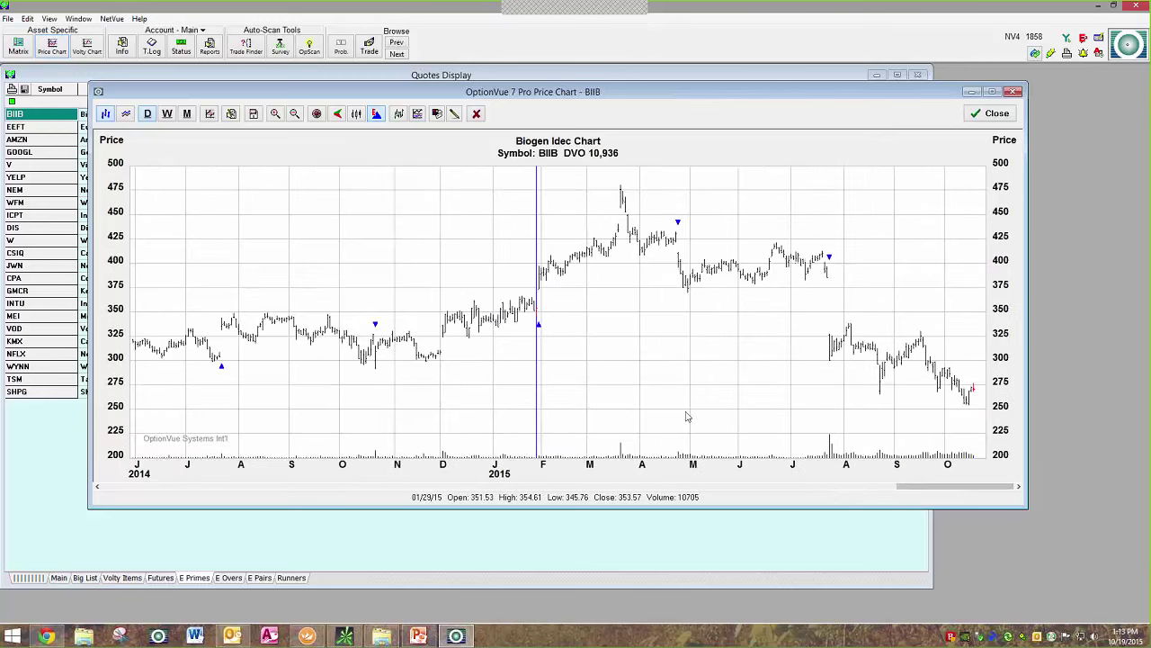
click(763, 385)
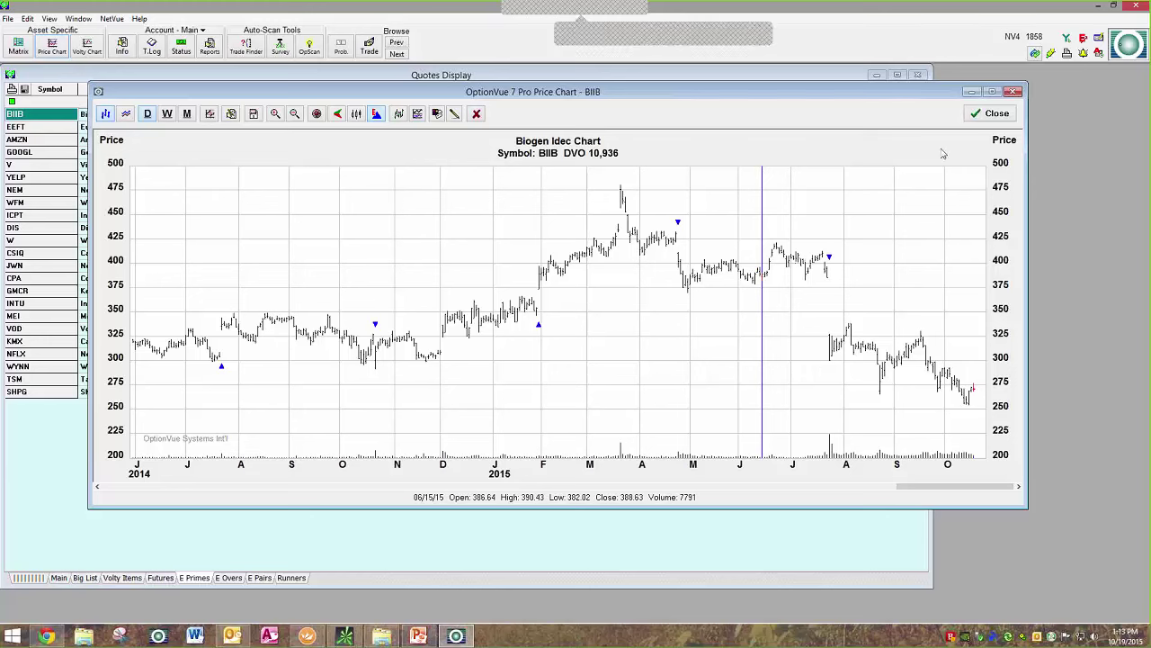
click(992, 115)
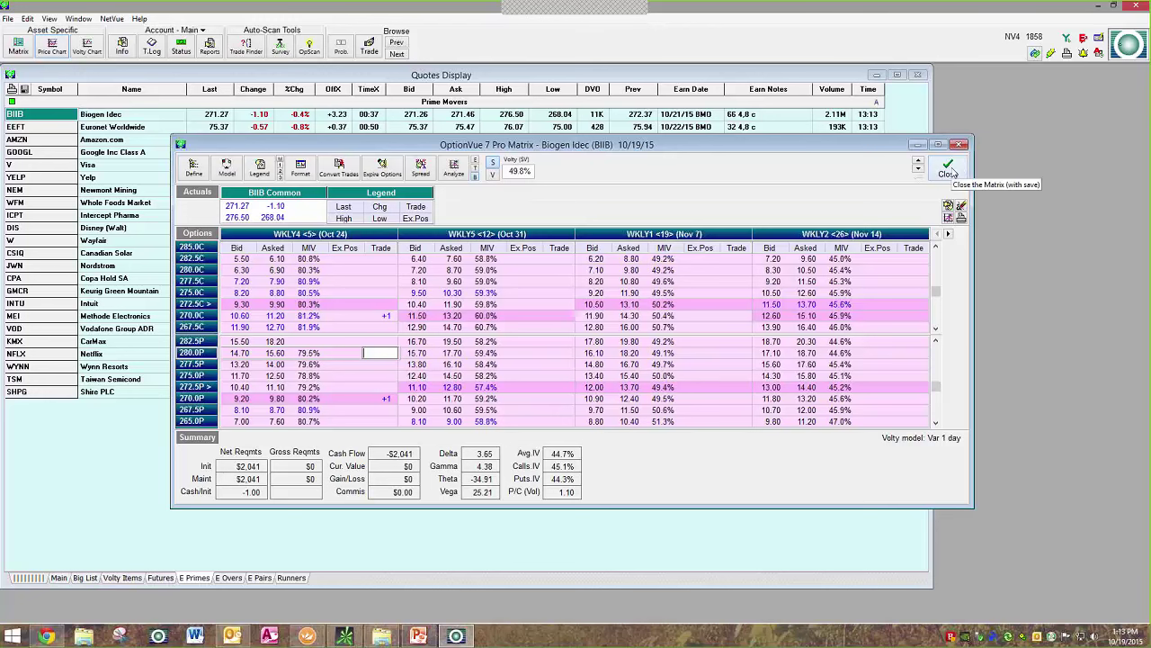
Close the Biogen Matrix with saving, and review the E Overs and E Pairs quote pages.
click(948, 167)
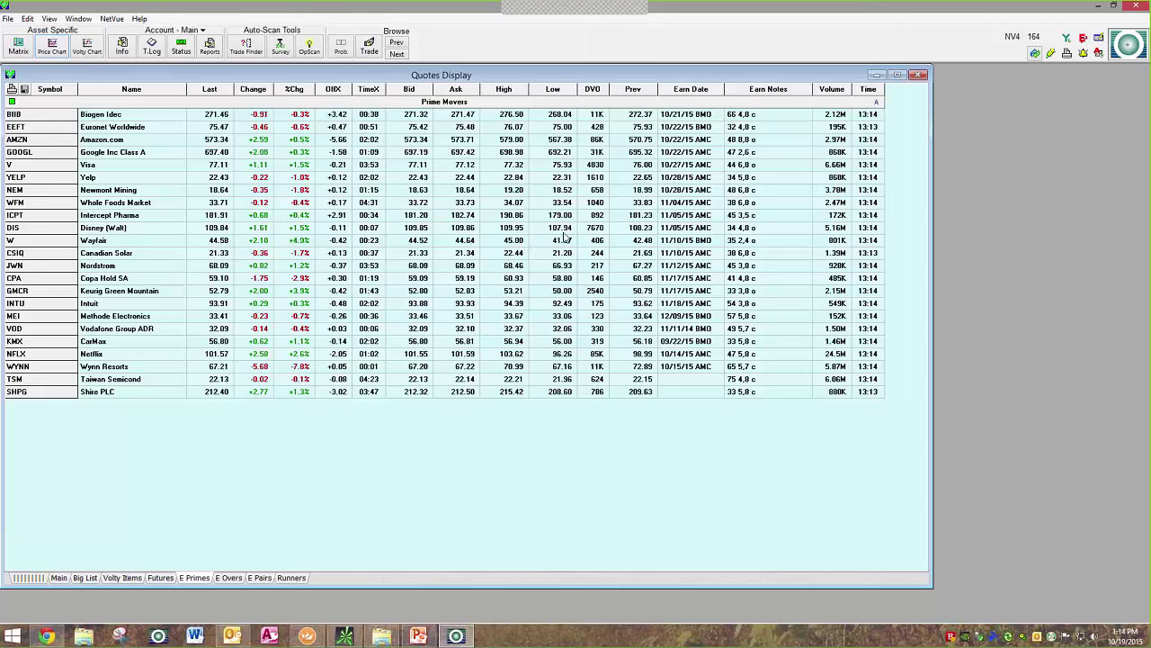
click(229, 578)
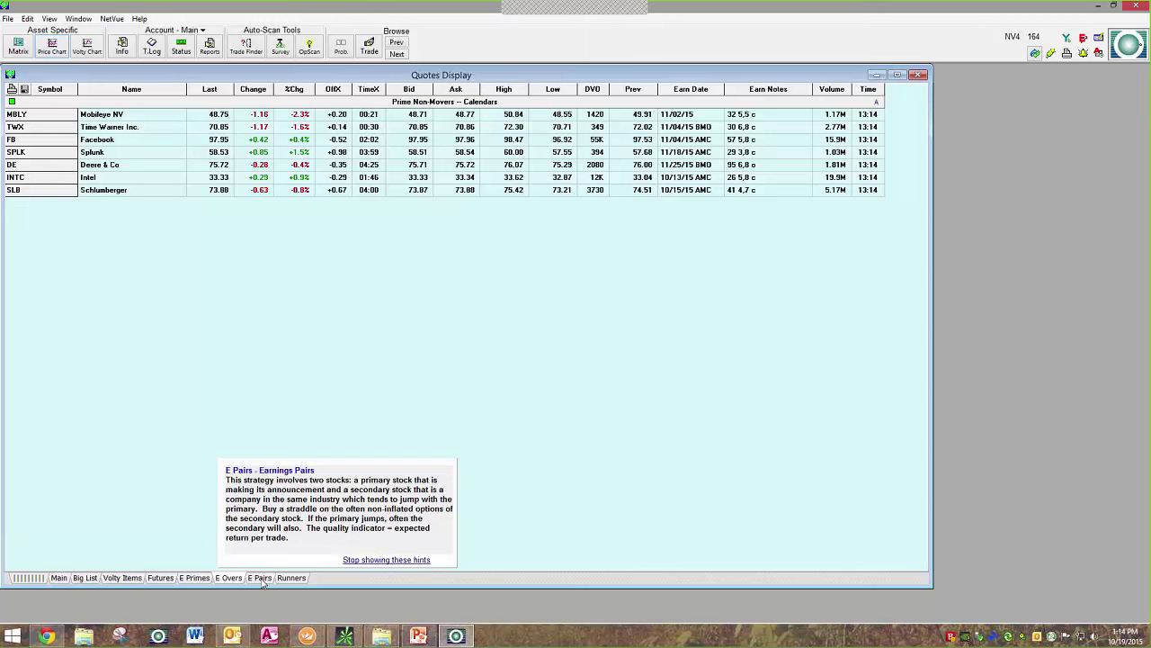
click(262, 580)
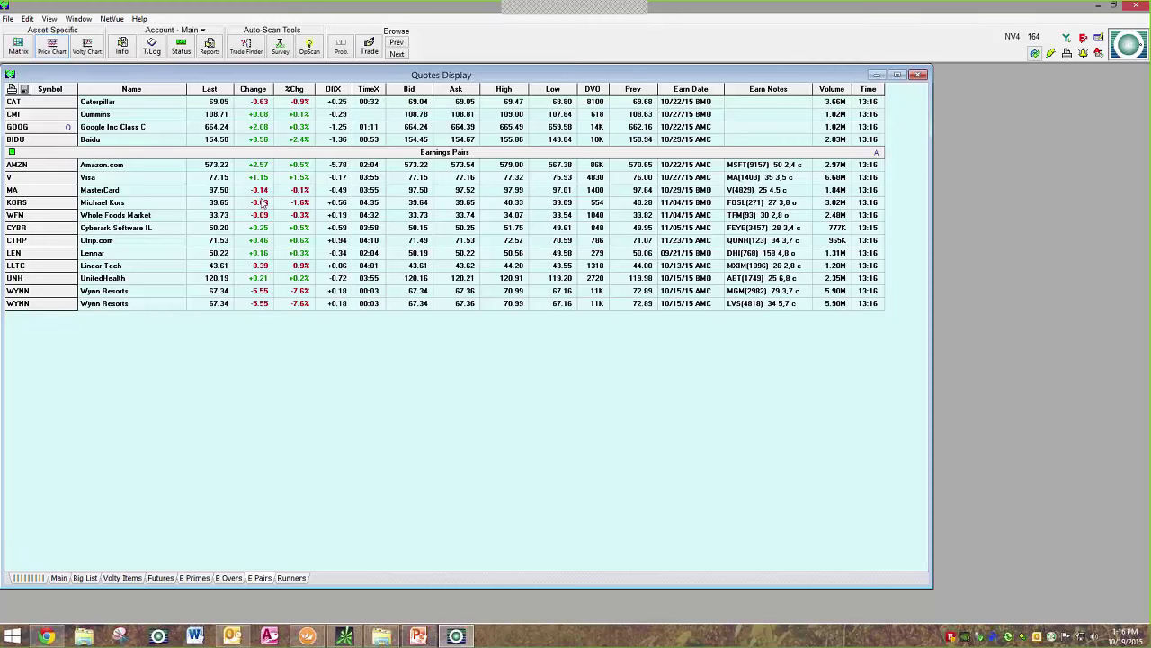
Open Visa's price chart from the Earnings Pairs list, enlarge it, switch to MasterCard, and inspect the 07/29/15 bar.
click(204, 180)
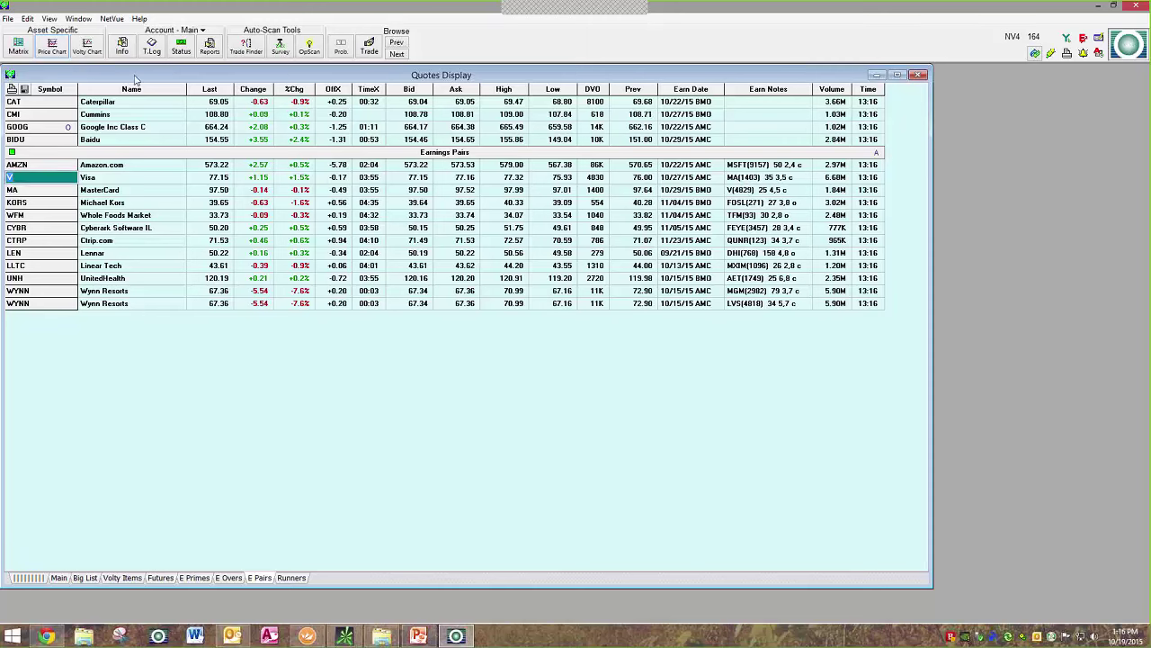
click(51, 47)
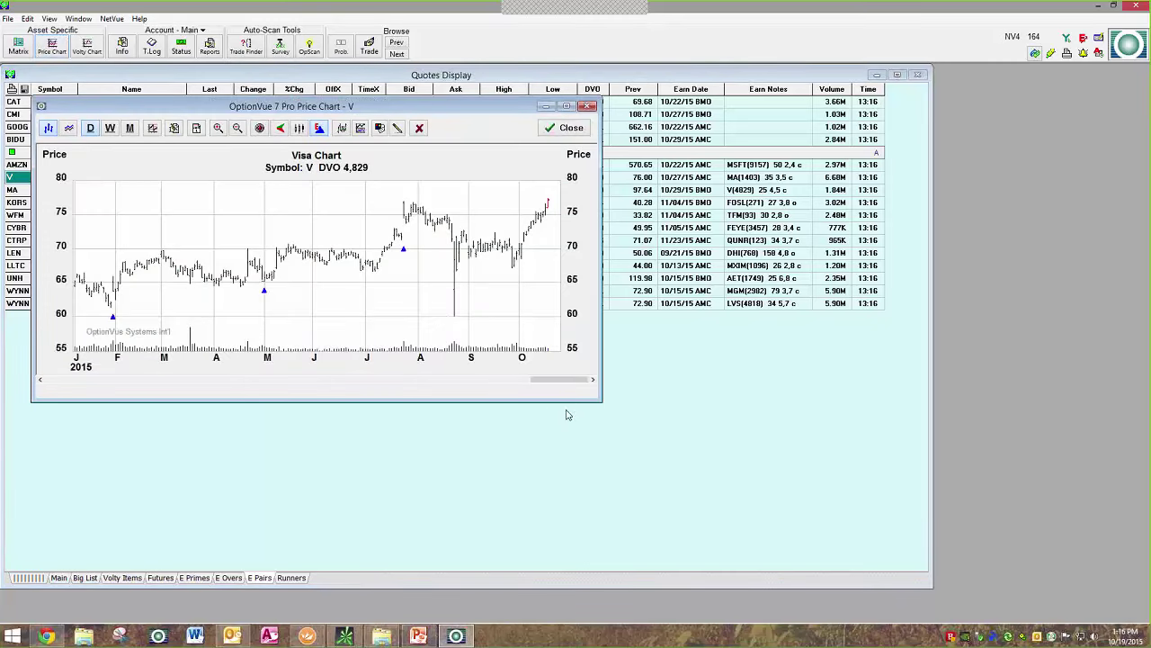
drag(600, 402, 797, 530)
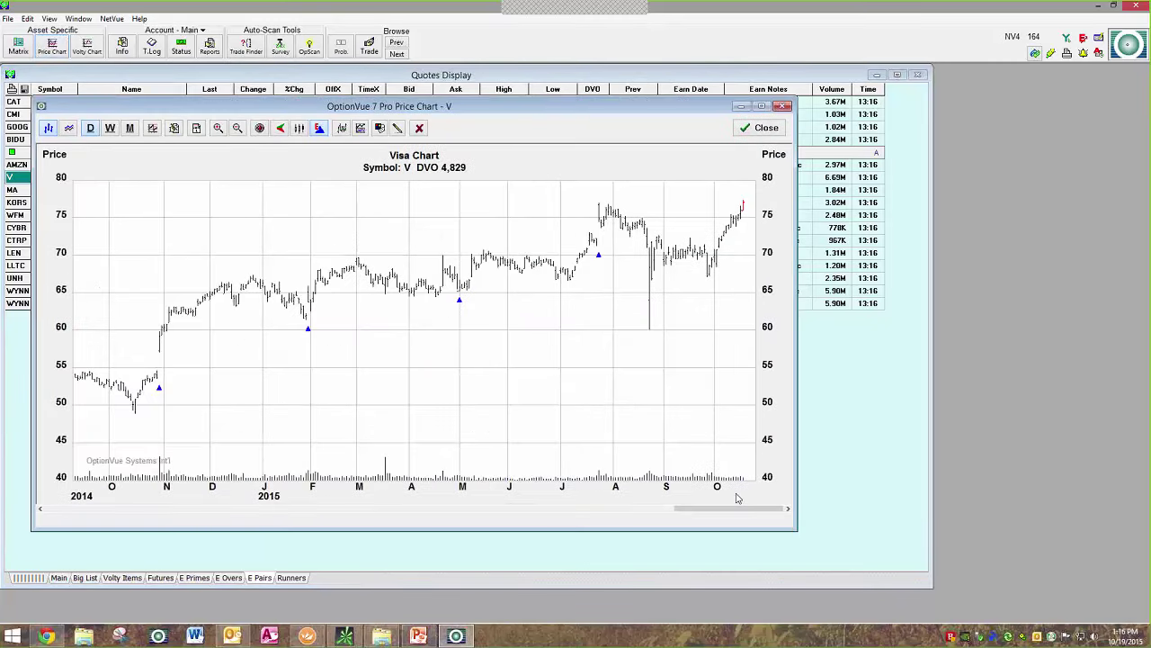
click(396, 54)
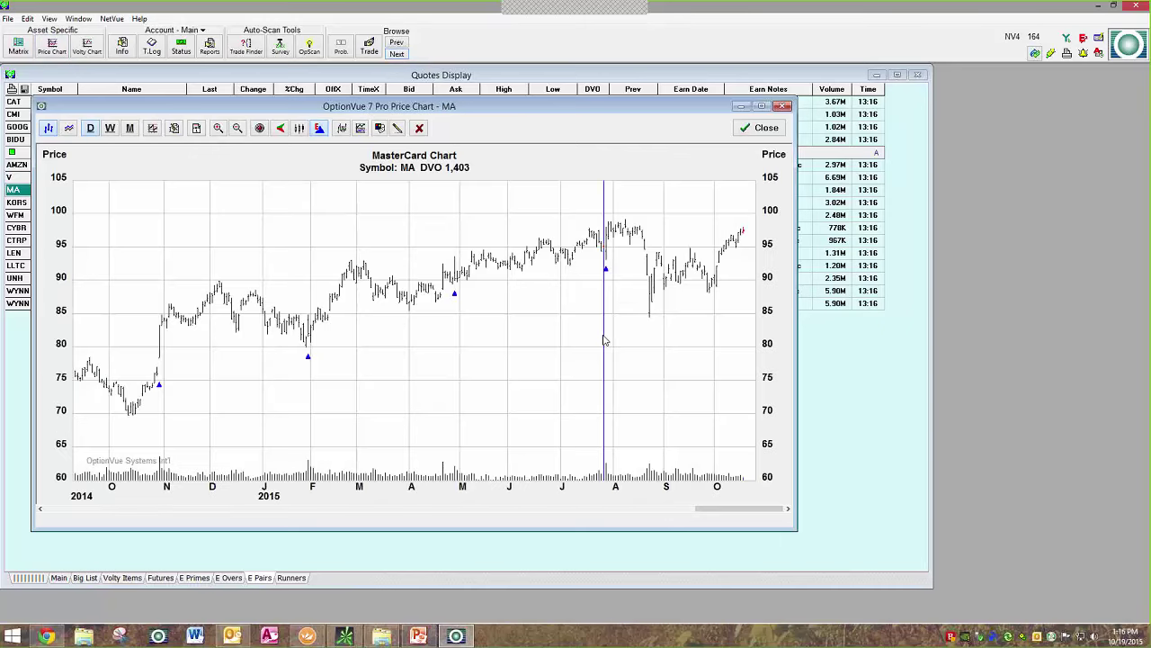
click(606, 340)
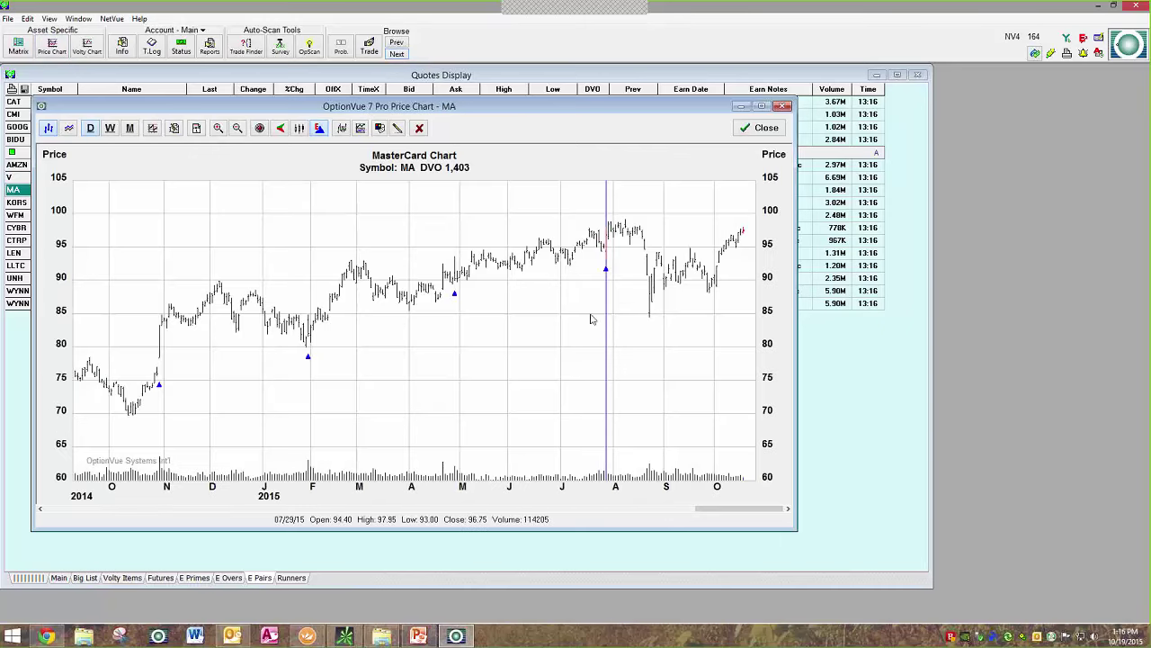
Switch back to Visa's chart and inspect the bars around its July earnings marker, from 07/23/15 to 07/27/15.
click(396, 42)
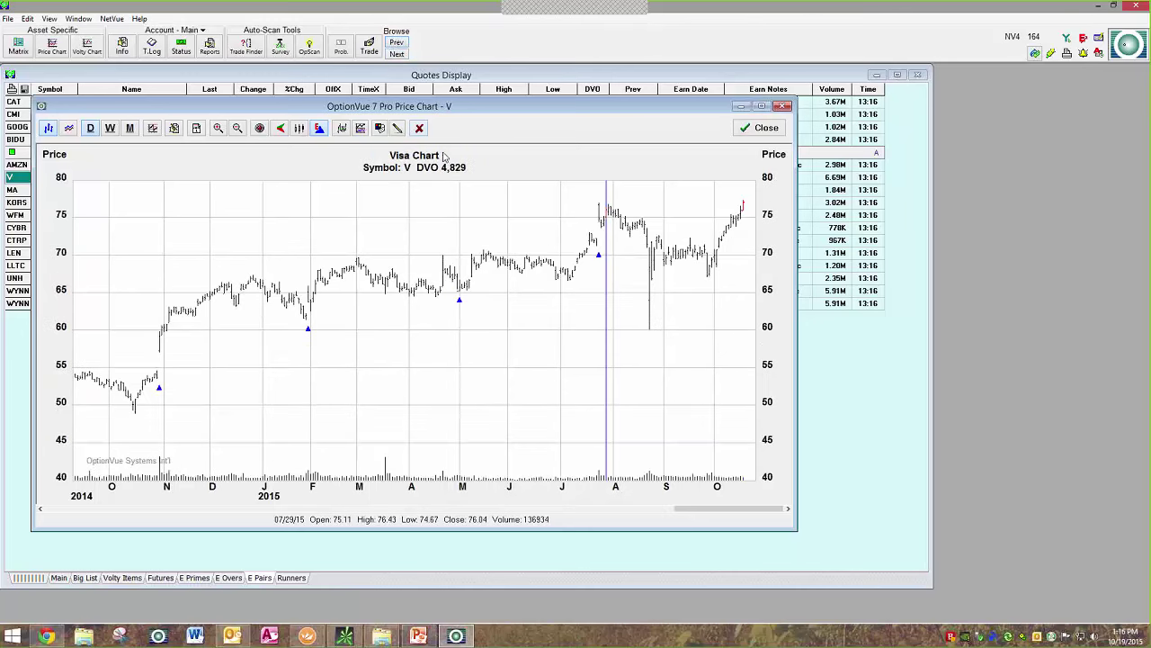
click(603, 244)
drag(603, 244, 597, 244)
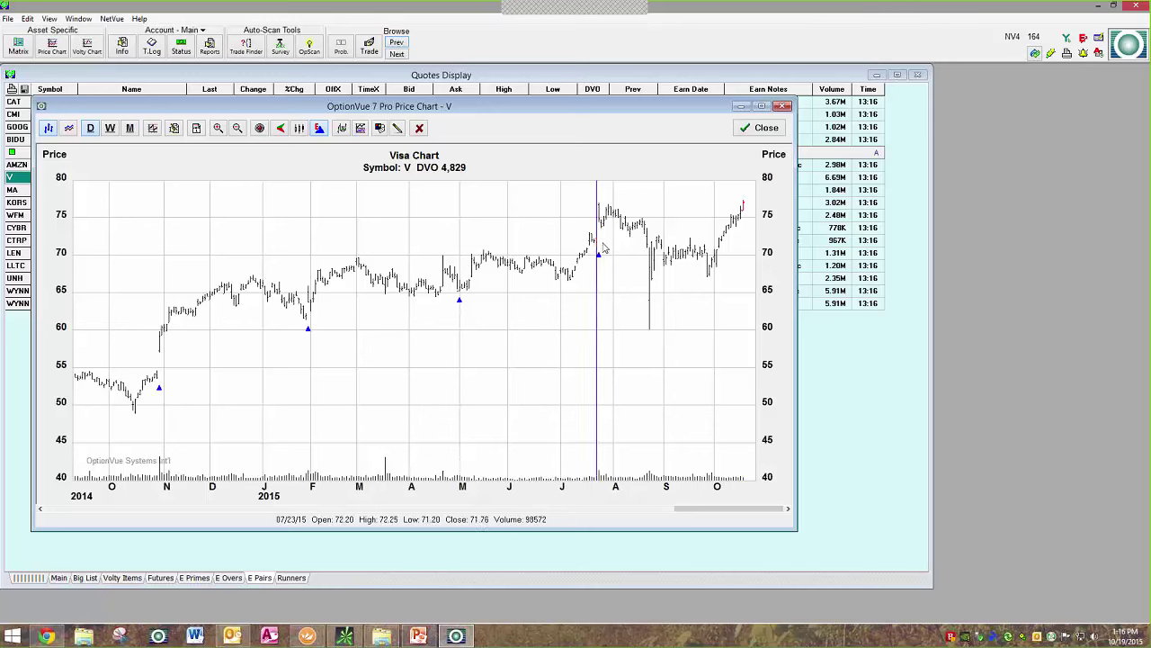
click(600, 247)
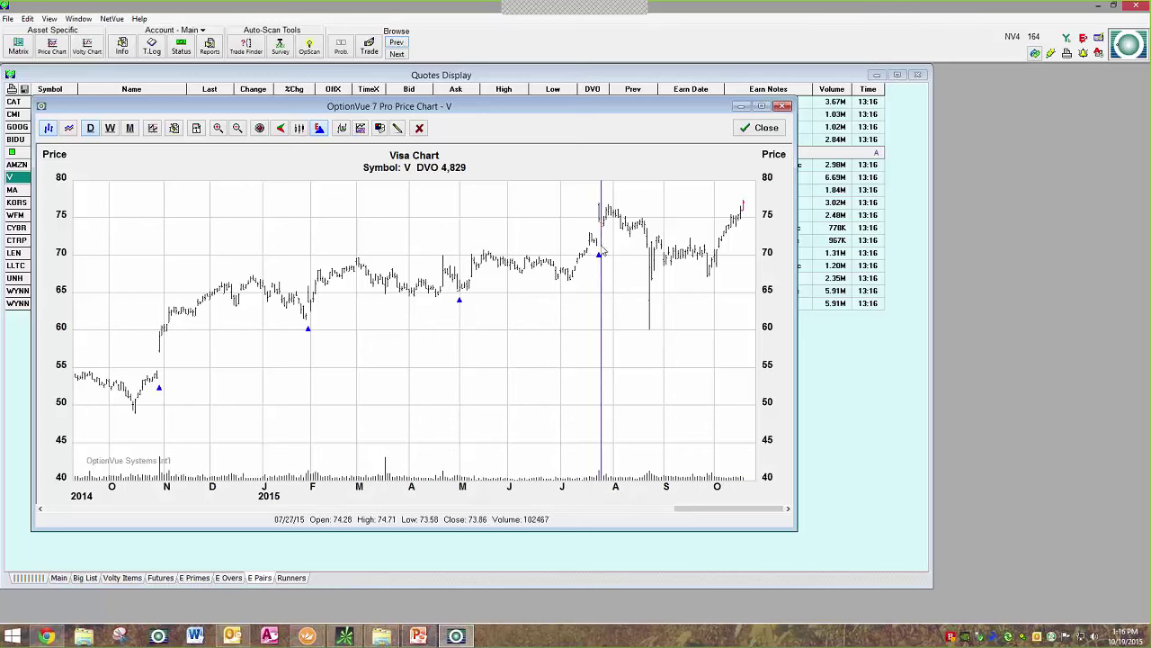
Compare MasterCard's bars around late July, including 07/24/15, with Visa's earnings date, reposition the chart window, and return to Visa's chart.
click(397, 54)
click(609, 331)
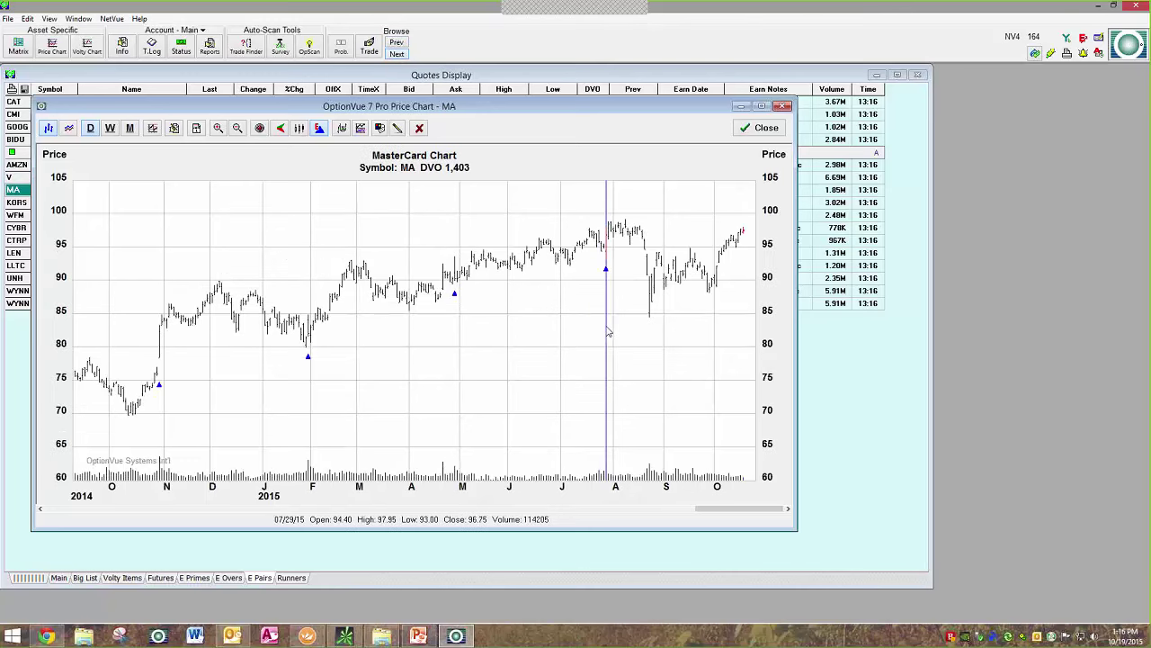
key(Left)
key(Left)
key(Right)
key(Right)
click(602, 333)
click(599, 332)
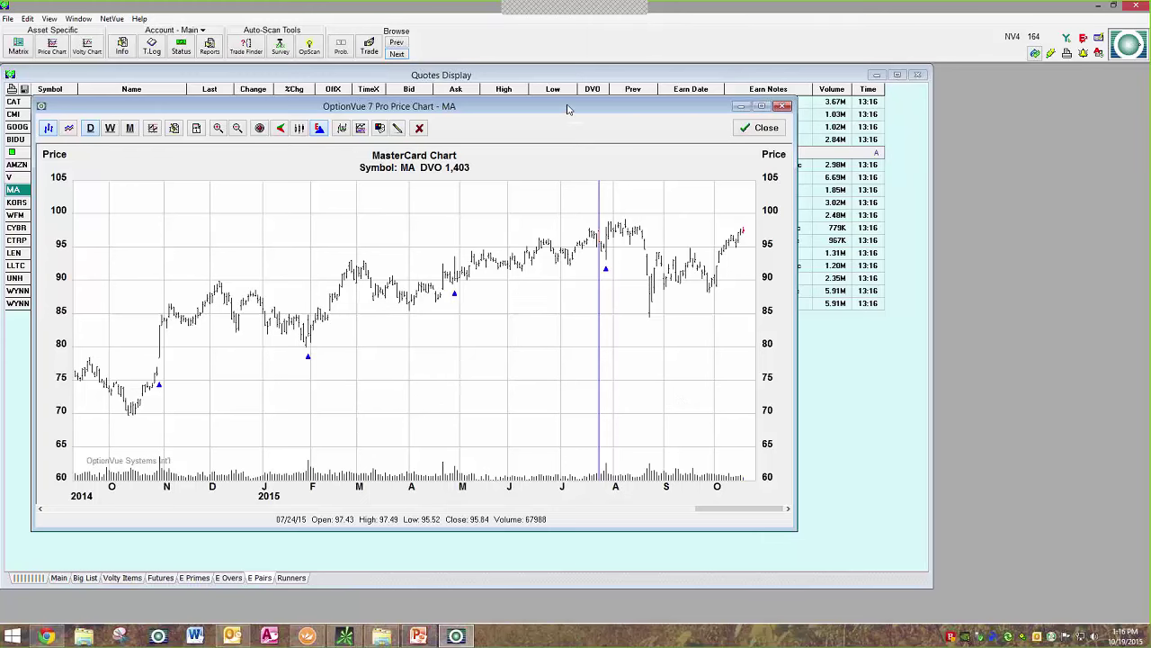
drag(566, 109, 629, 121)
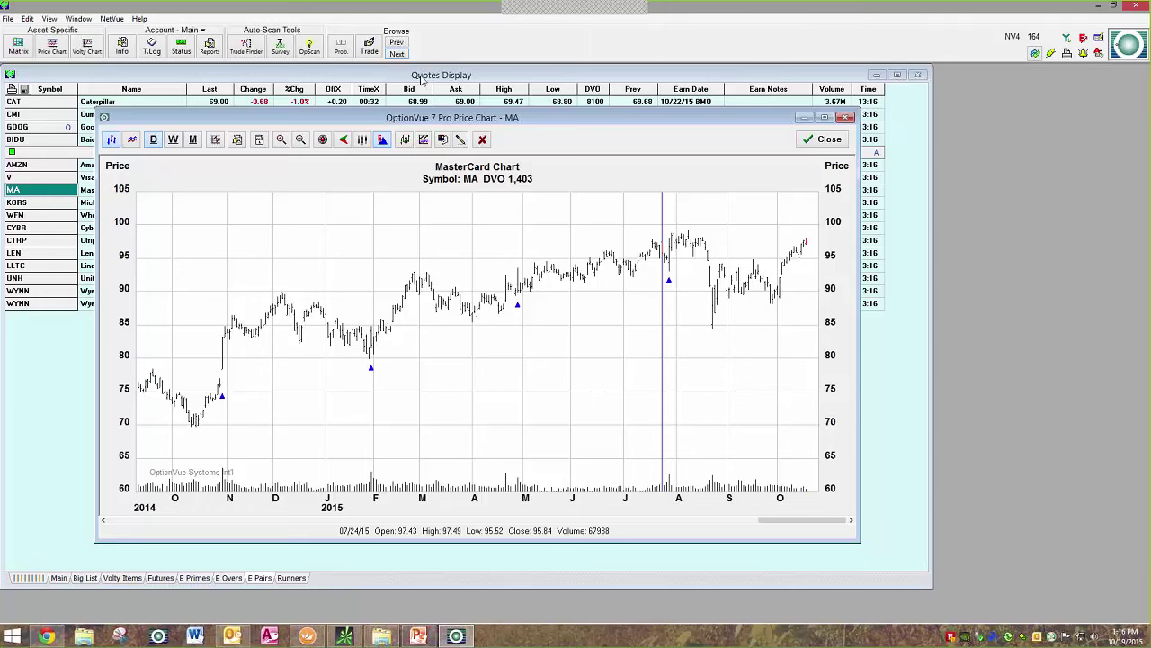
click(398, 55)
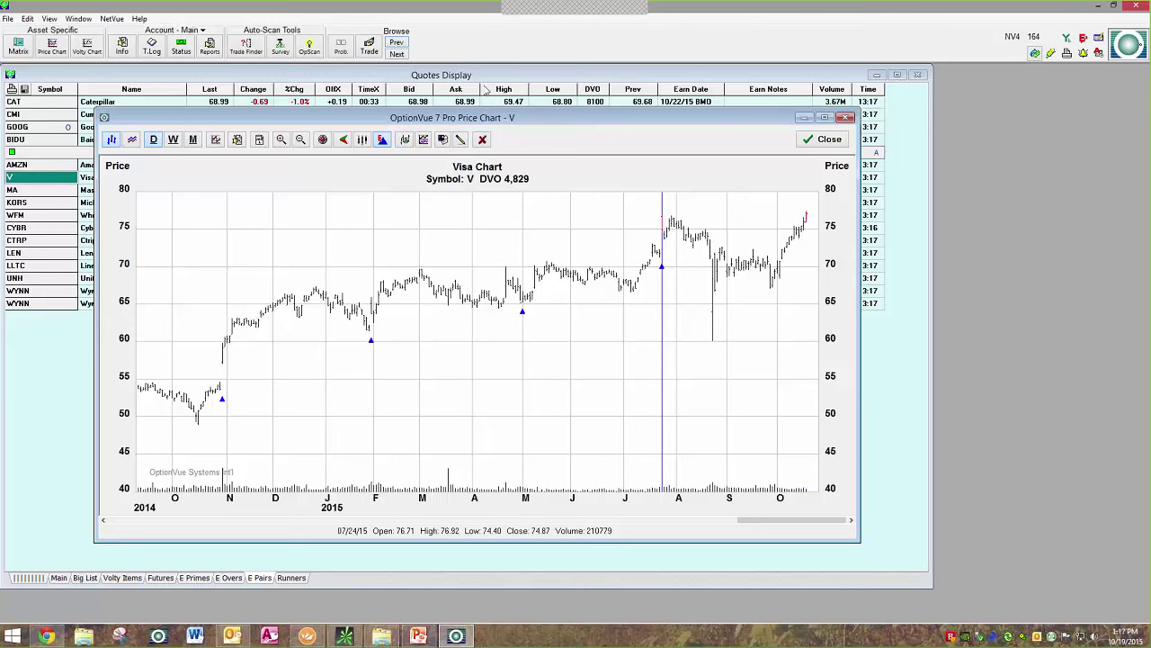
Switch to MasterCard's chart, close it, and compare the Visa and MasterCard rows in the Earnings Pairs list.
click(396, 54)
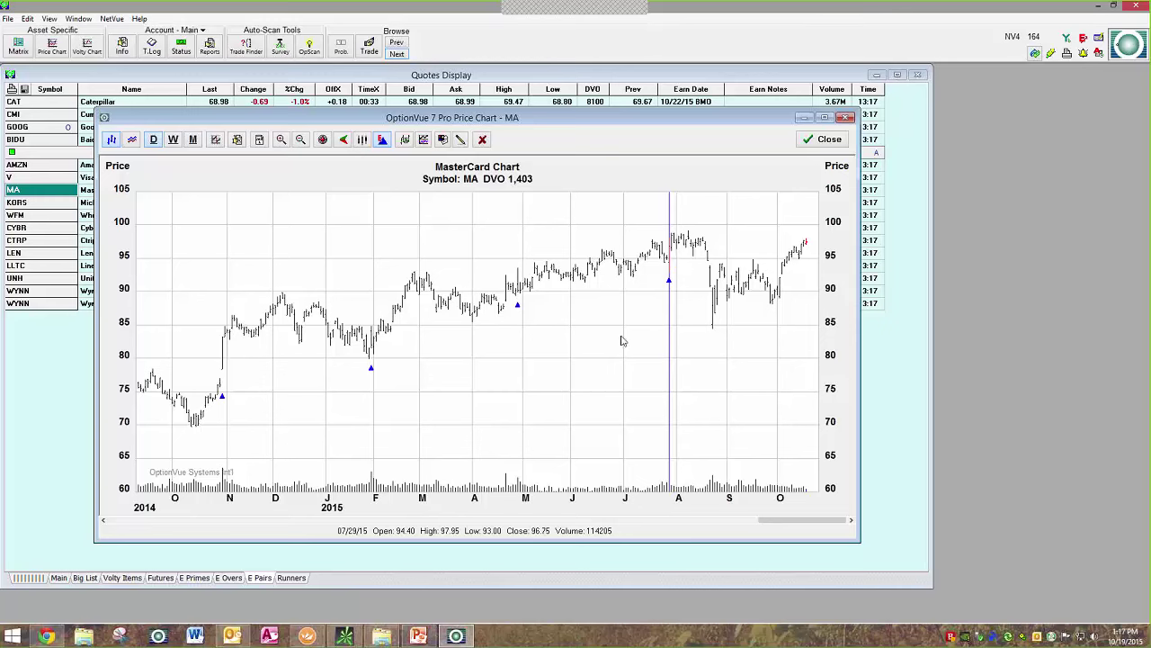
click(827, 140)
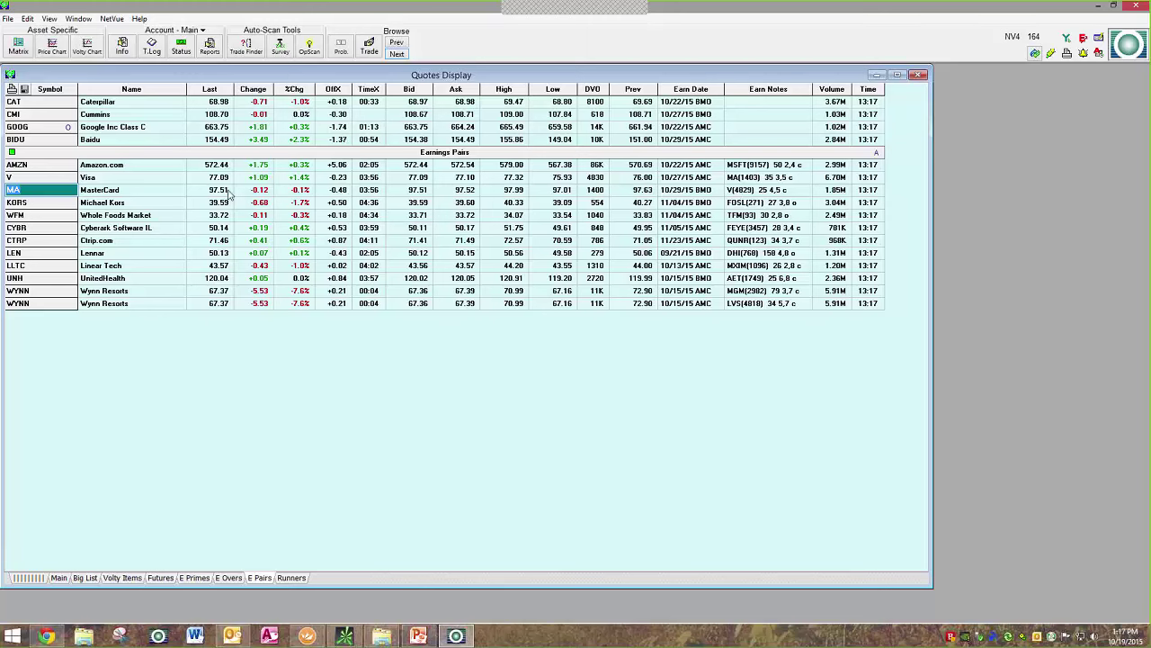
key(Up)
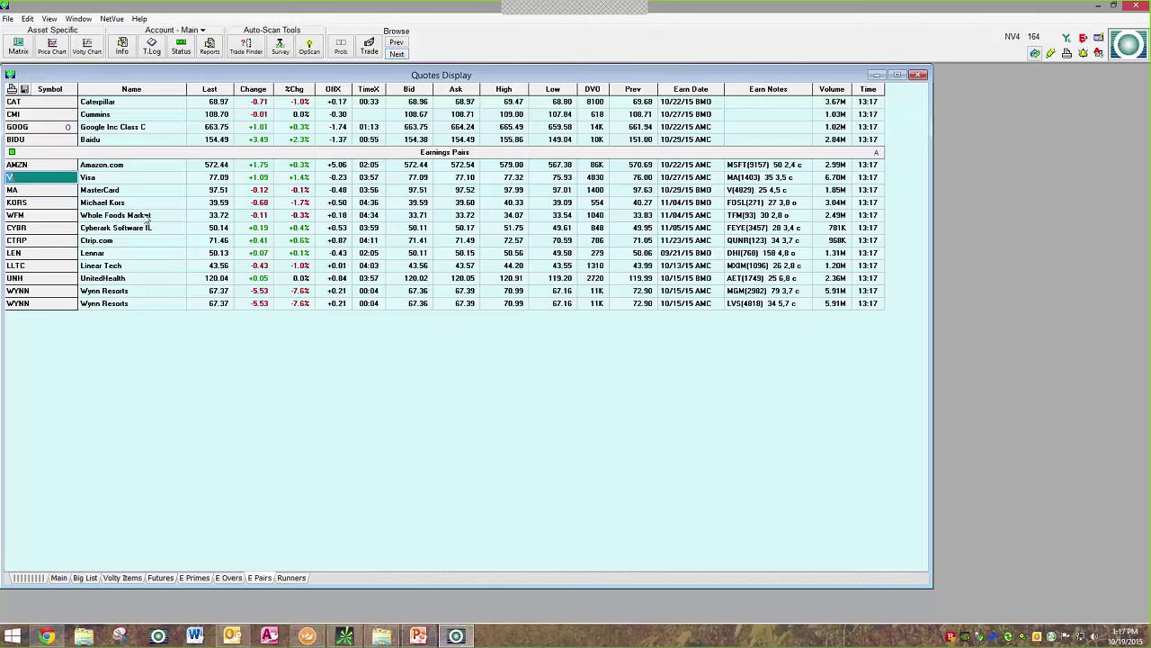
click(180, 196)
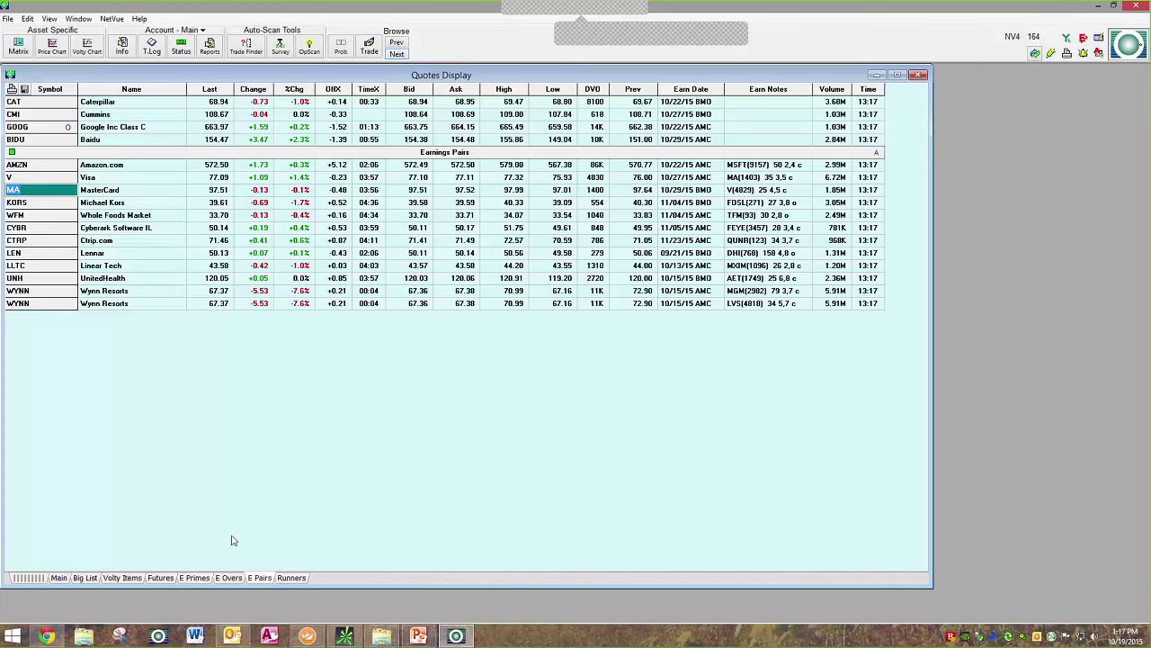
Open Flotek's price chart from the Runners quote page, reposition and enlarge it, and inspect the 01/28/15 earnings bar.
click(297, 578)
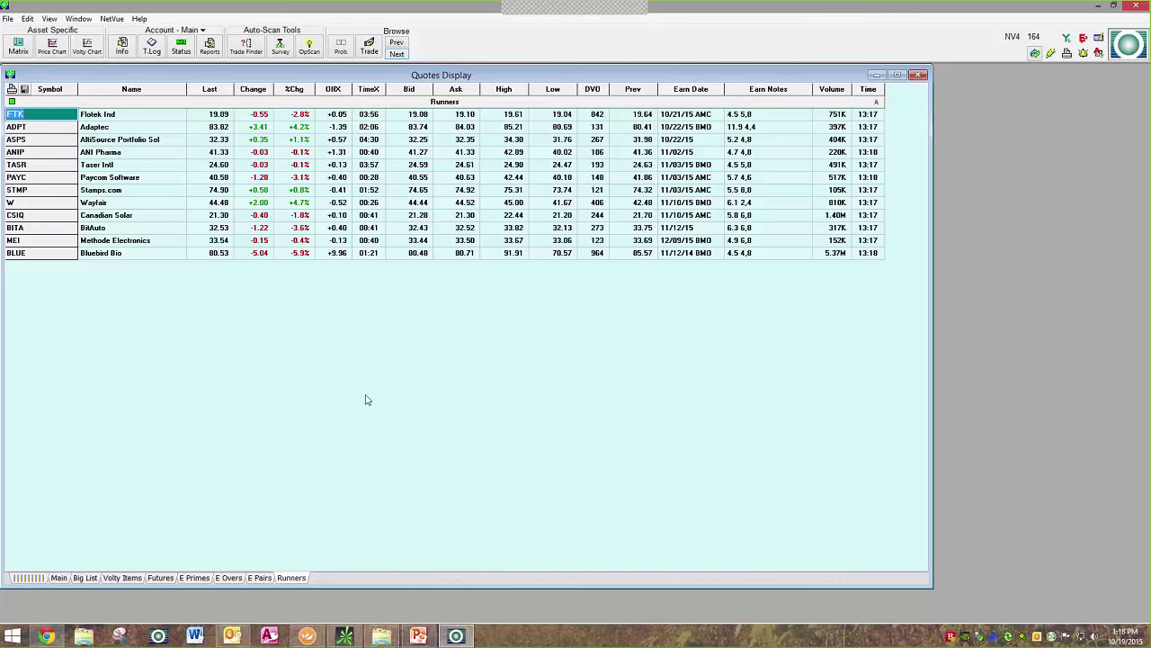
mouse_move(301, 581)
click(51, 45)
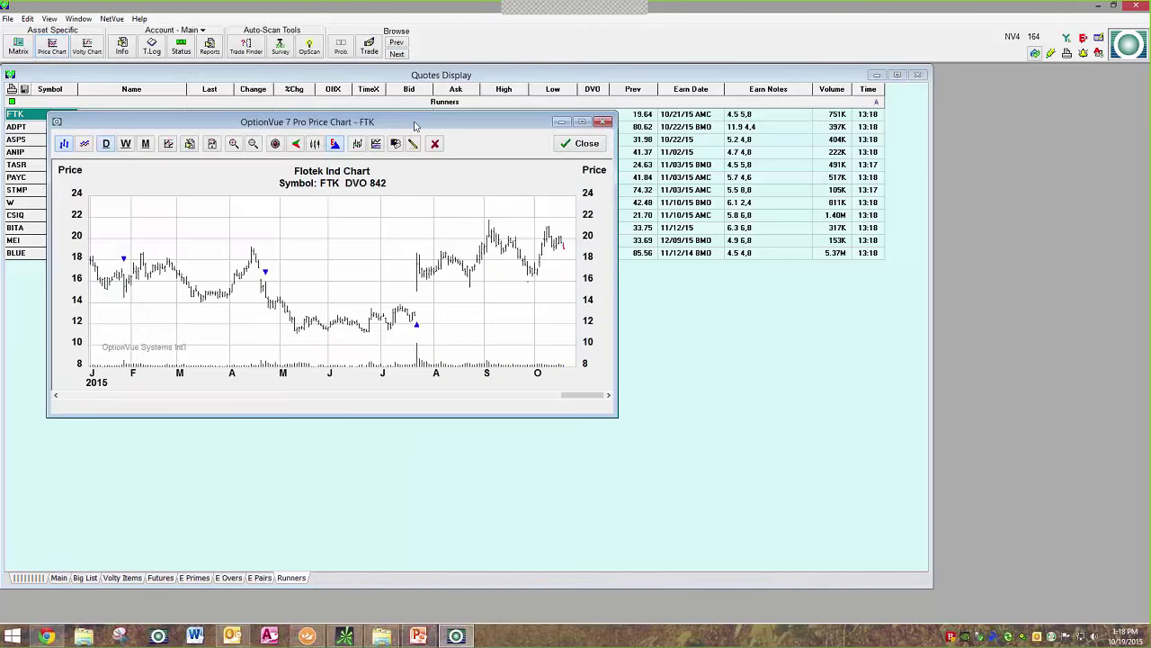
drag(415, 122, 591, 138)
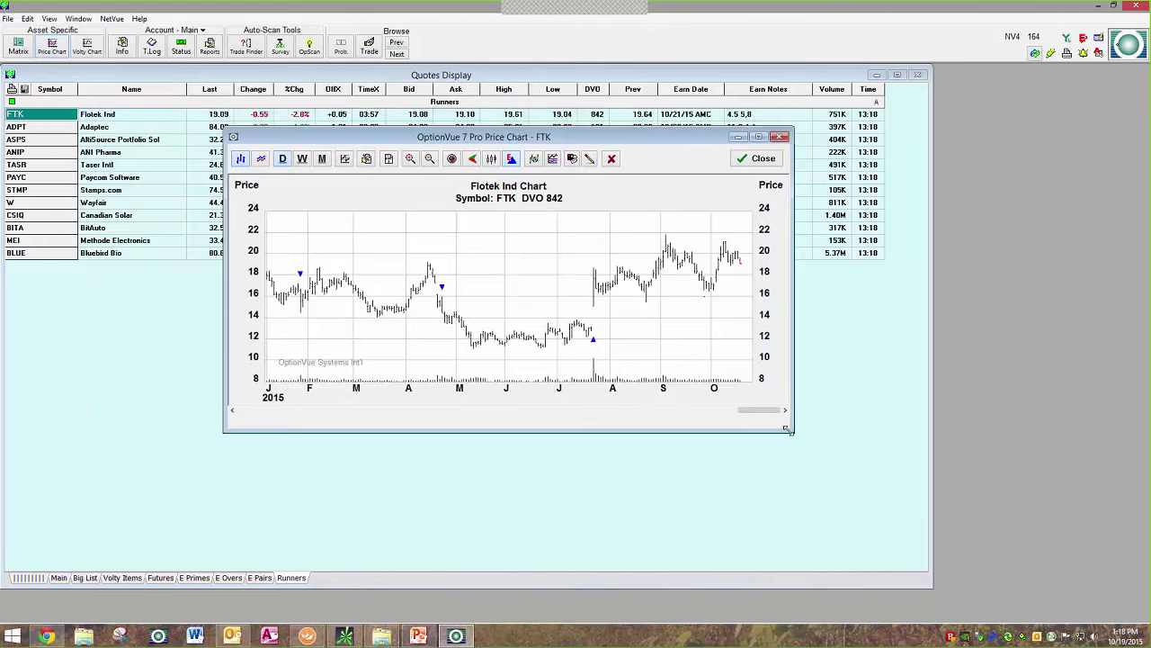
drag(793, 433, 874, 493)
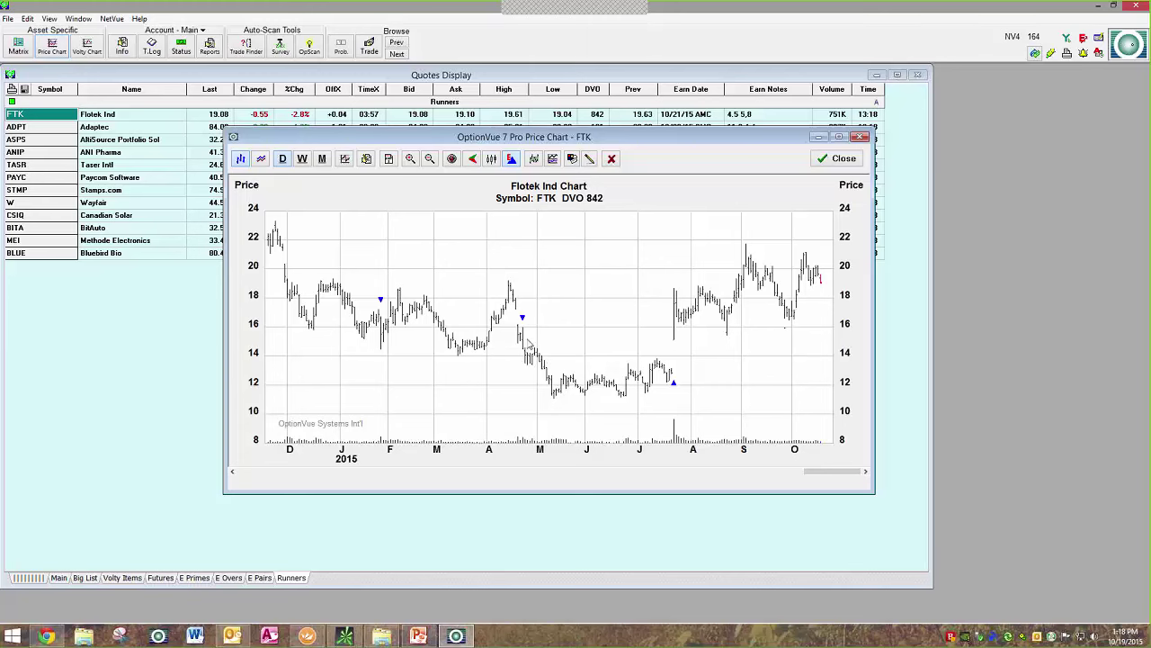
drag(387, 346, 382, 376)
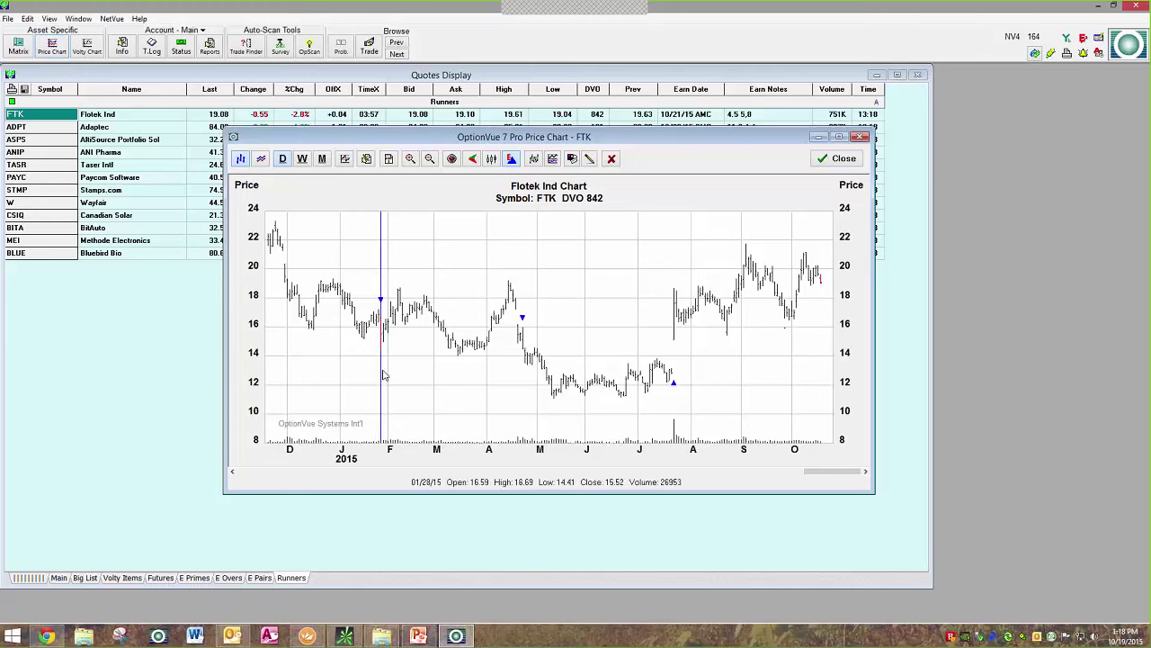
Switch to Adaptec's chart, inspect the 07/16/15 bar before its July earnings marker, and reposition and widen the chart window.
click(397, 54)
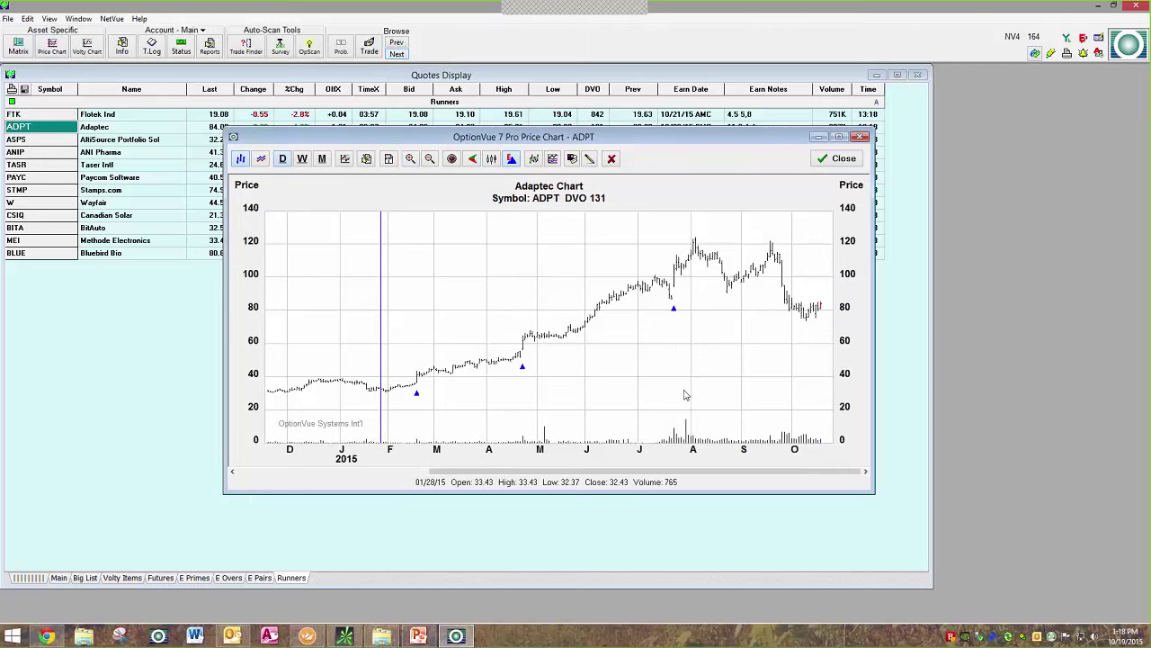
drag(684, 396, 663, 396)
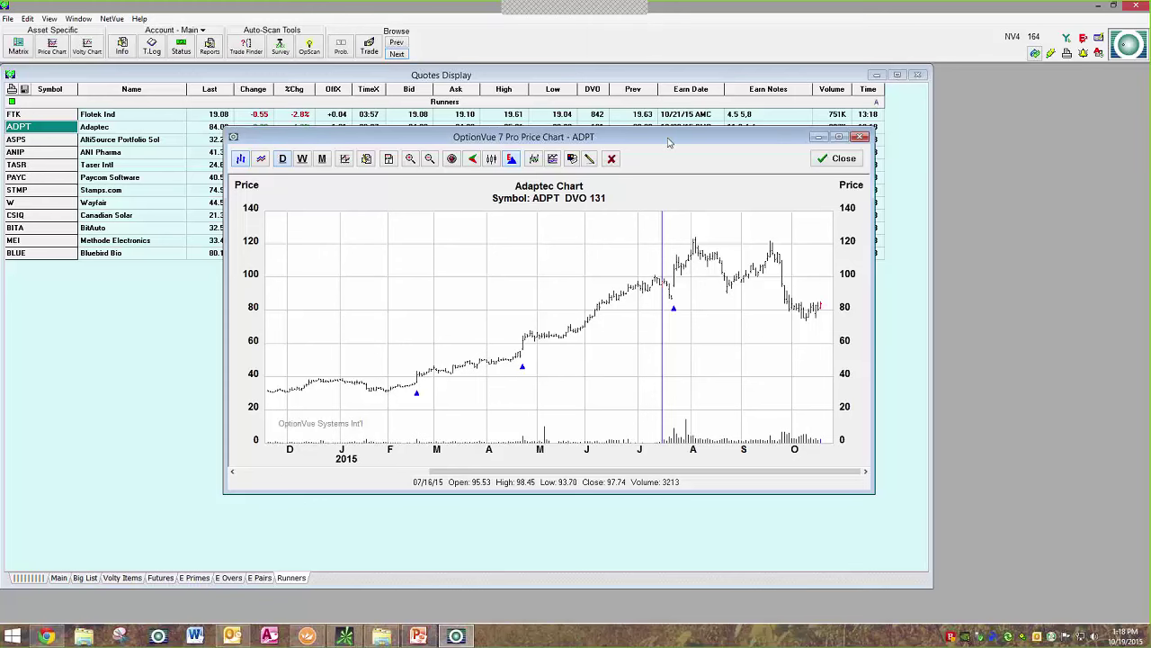
drag(669, 144, 686, 134)
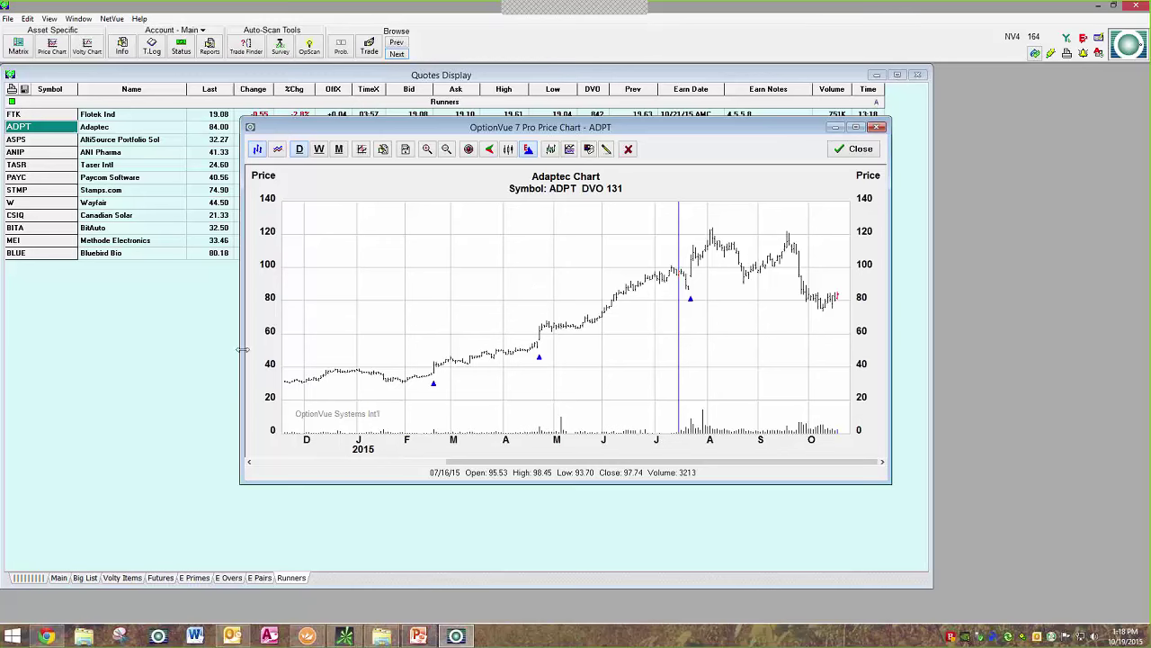
drag(241, 352, 183, 352)
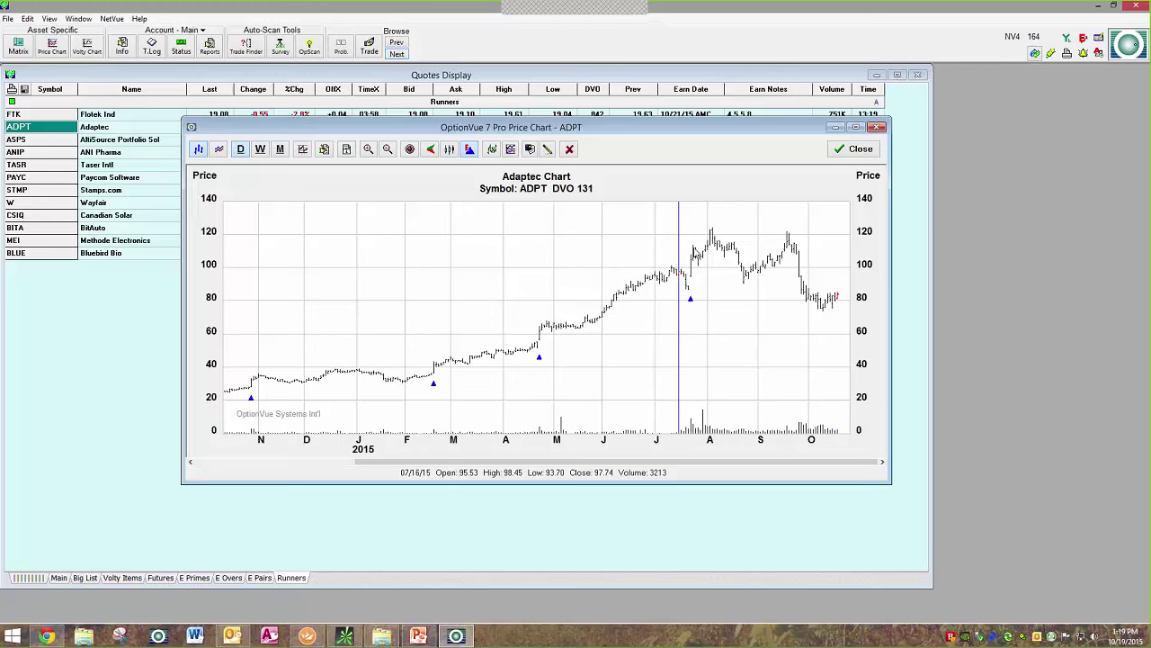
Inspect Adaptec's bars on 07/24/15, 04/24/15, 02/20/15 and 06/17/15 around its earnings markers, and close the chart.
click(694, 237)
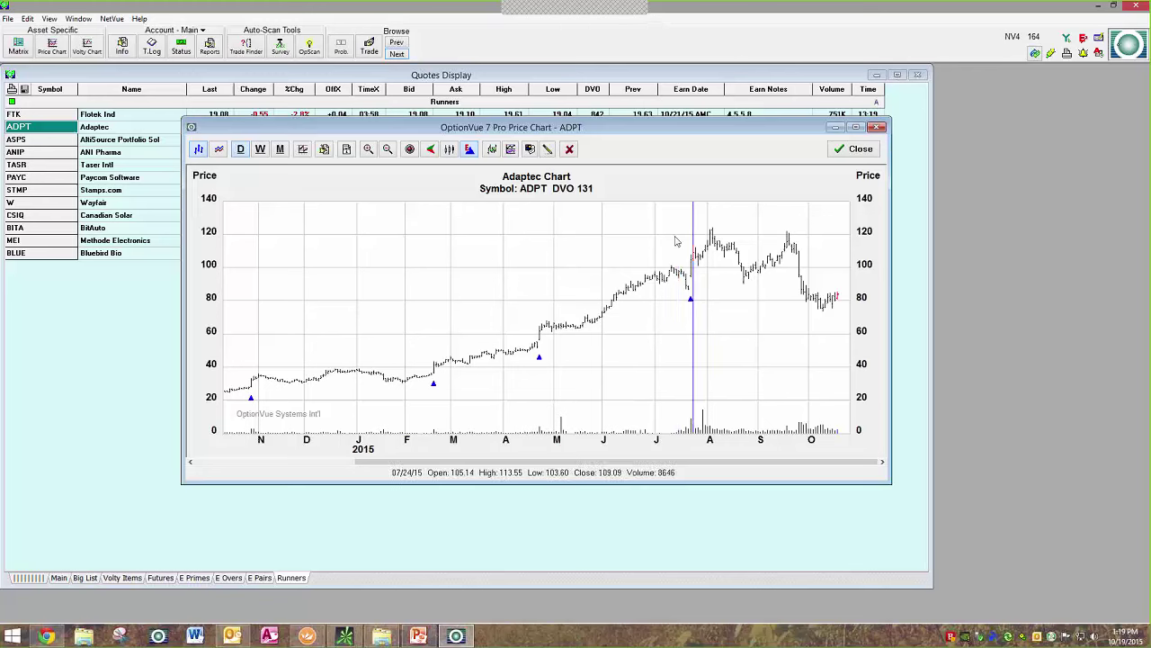
click(543, 342)
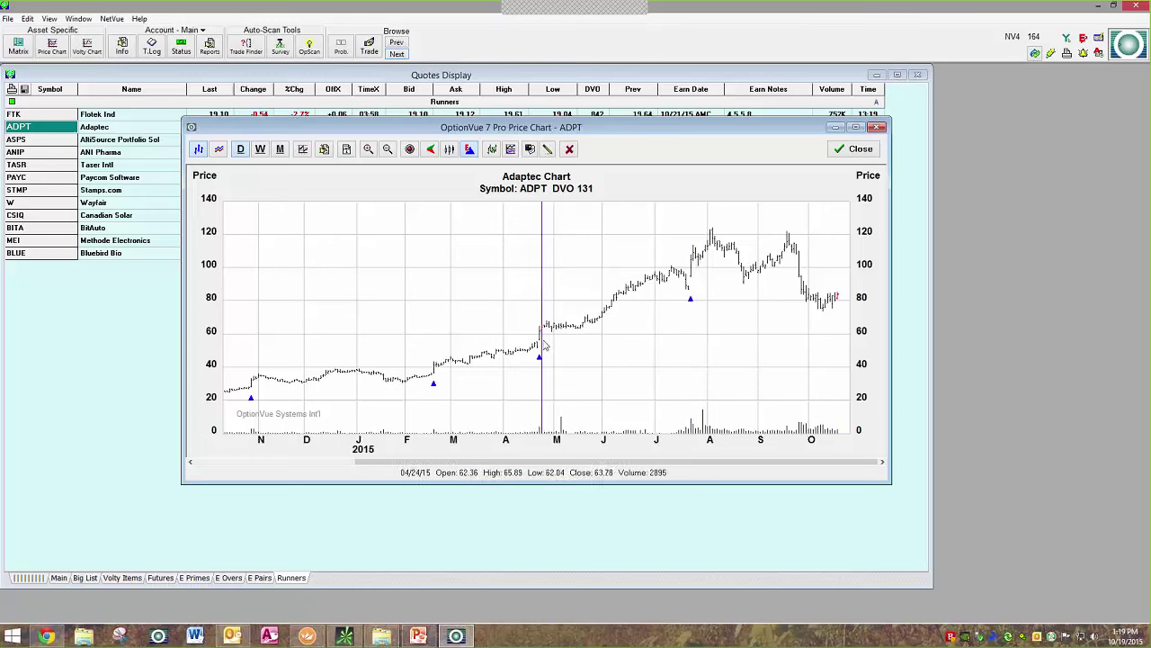
click(437, 393)
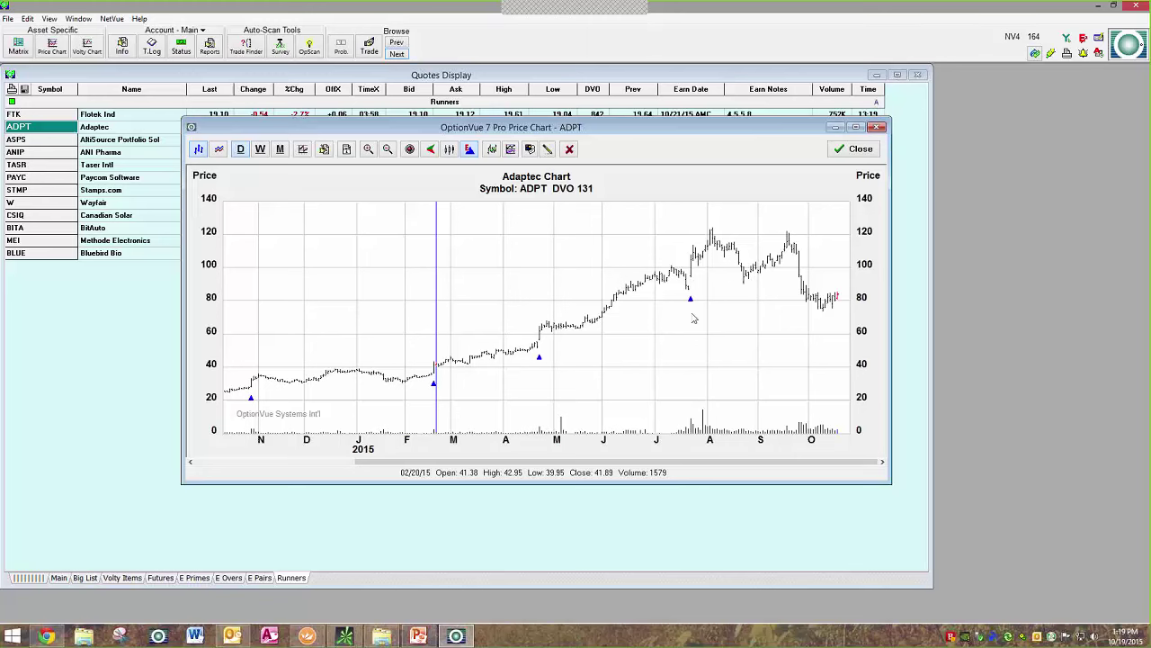
click(633, 347)
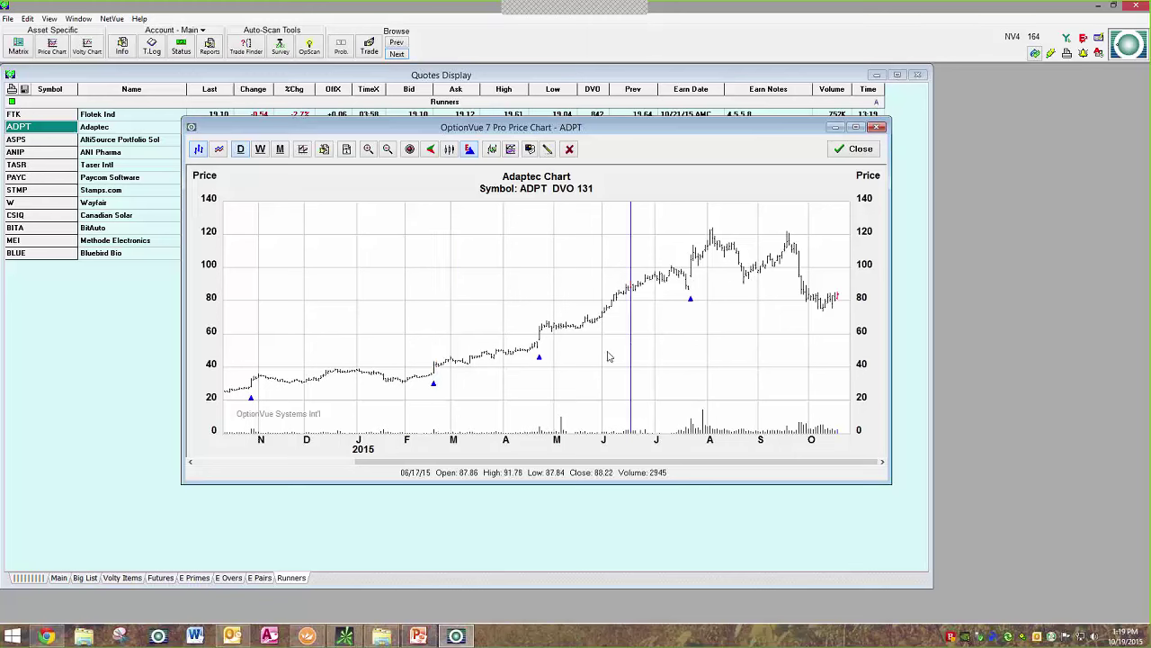
click(851, 151)
Return to the E Pairs quote page, open Caterpillar's price chart, and inspect the 07/22/15 and 07/23/15 bars.
click(262, 576)
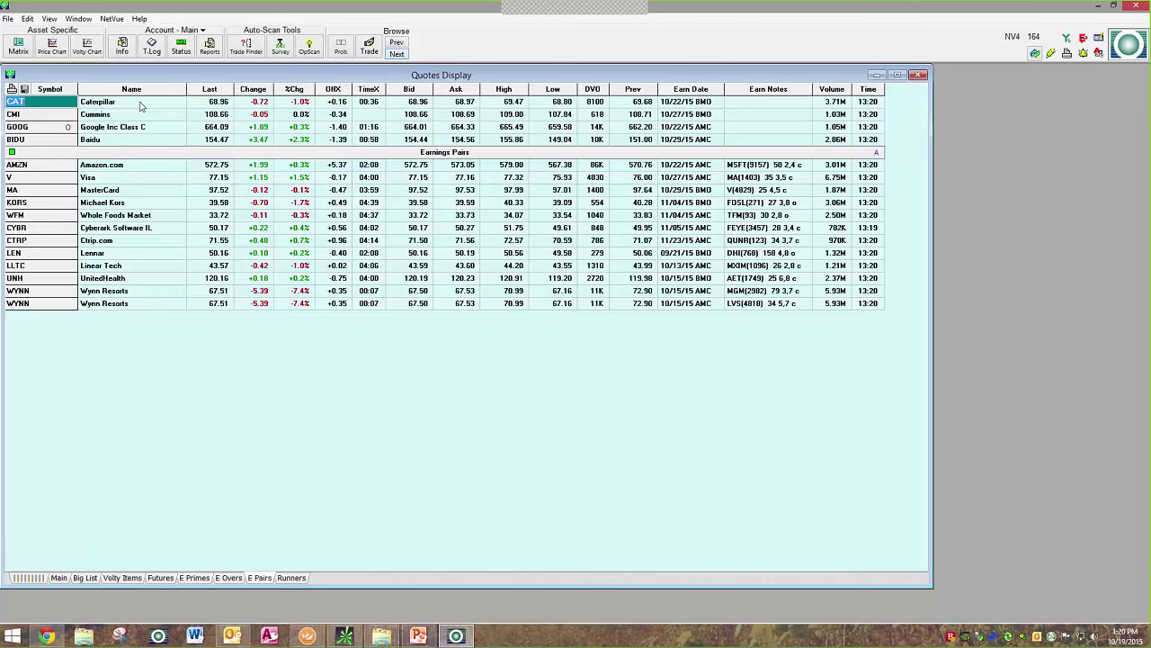
click(51, 45)
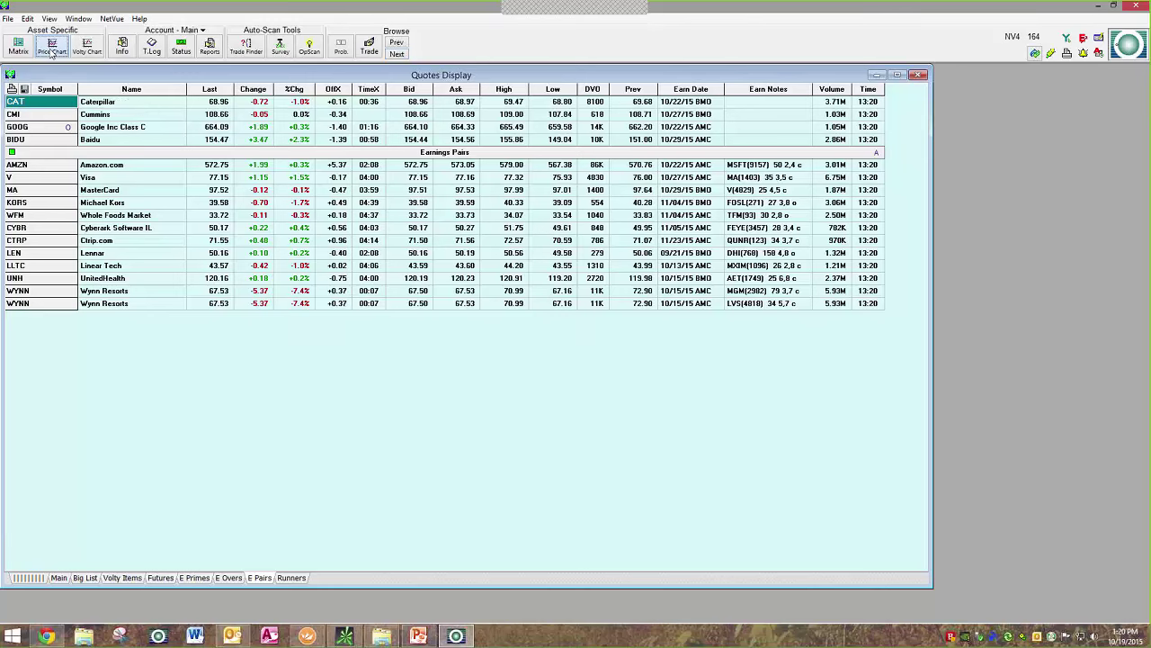
click(431, 356)
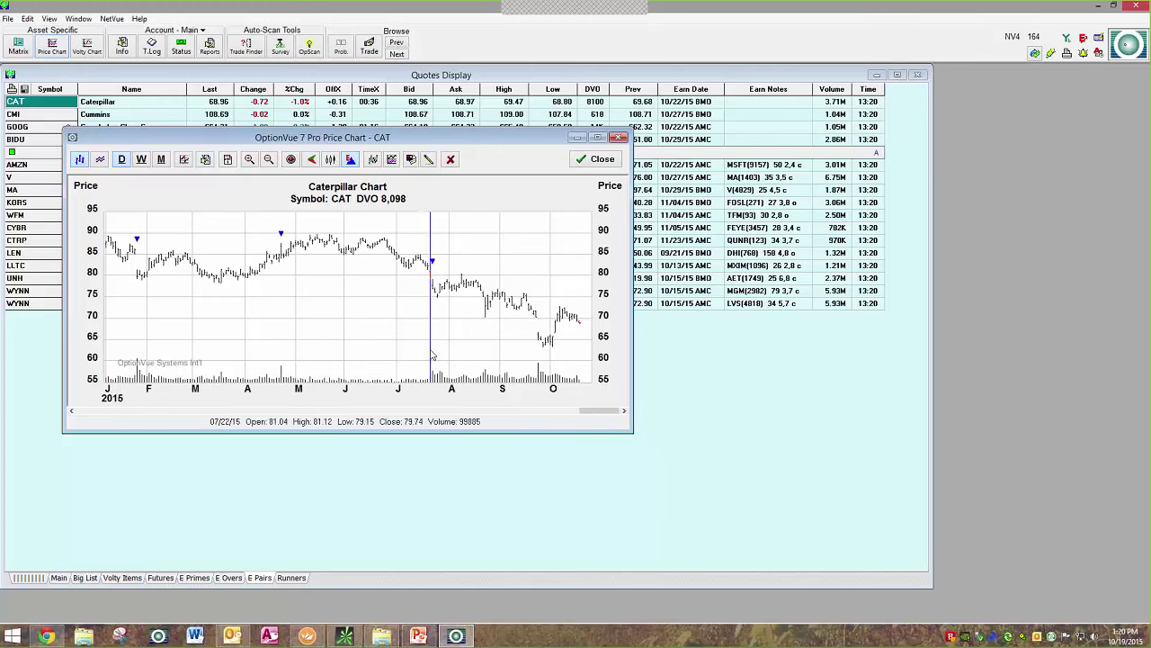
click(432, 355)
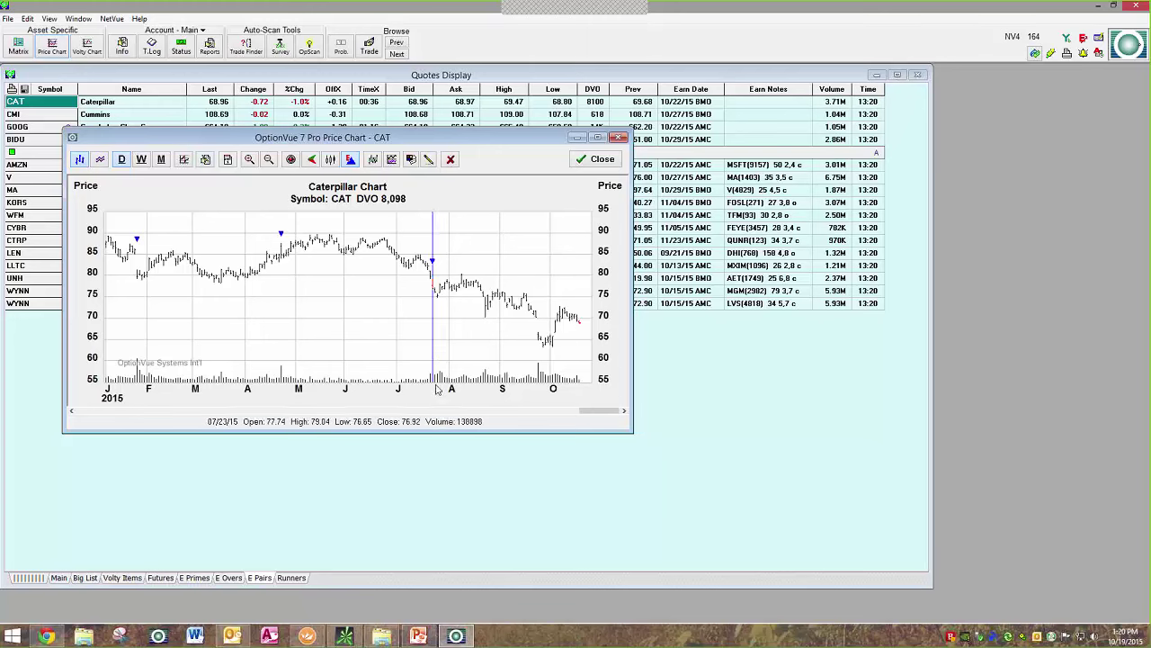
Step through Caterpillar's pre-earnings bars back to 07/20/15, and compare them with the 07/22/15 and 07/23/15 bars.
key(Left)
key(Left)
key(Left)
key(Left)
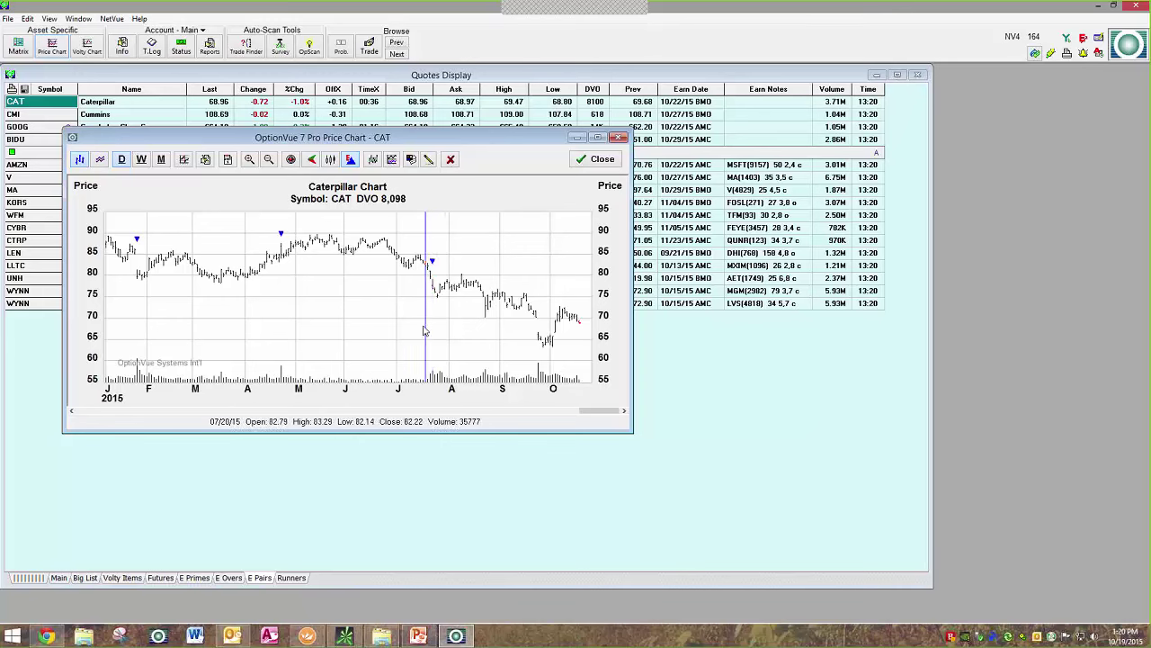
key(Right)
key(Right)
key(Right)
key(Right)
click(430, 335)
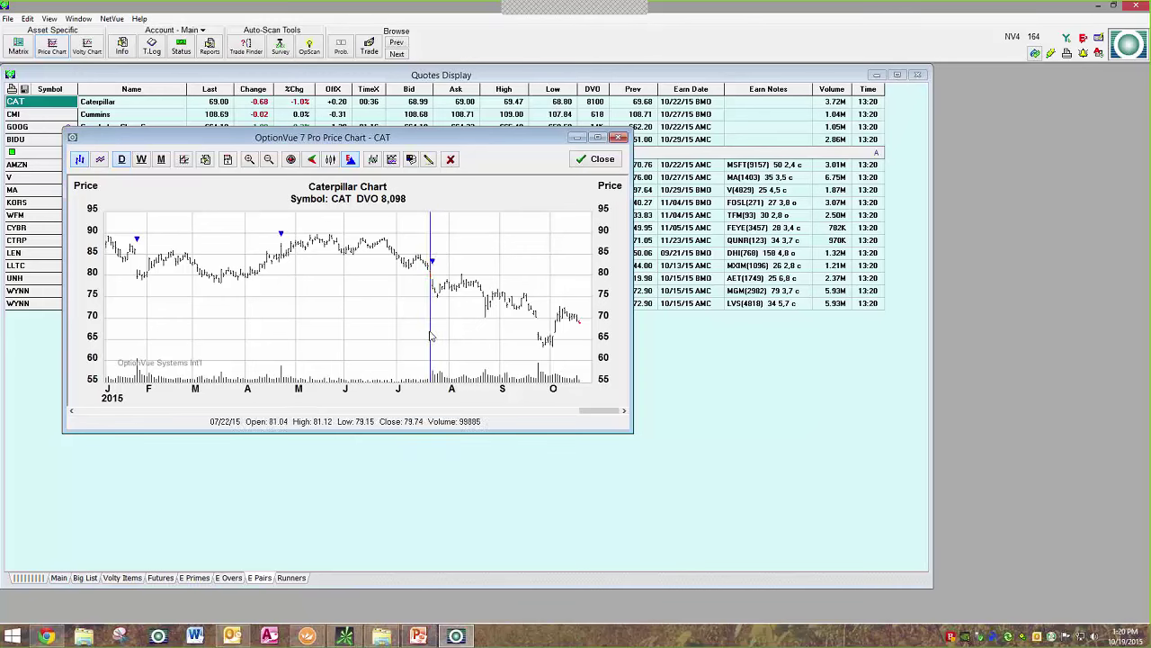
click(433, 337)
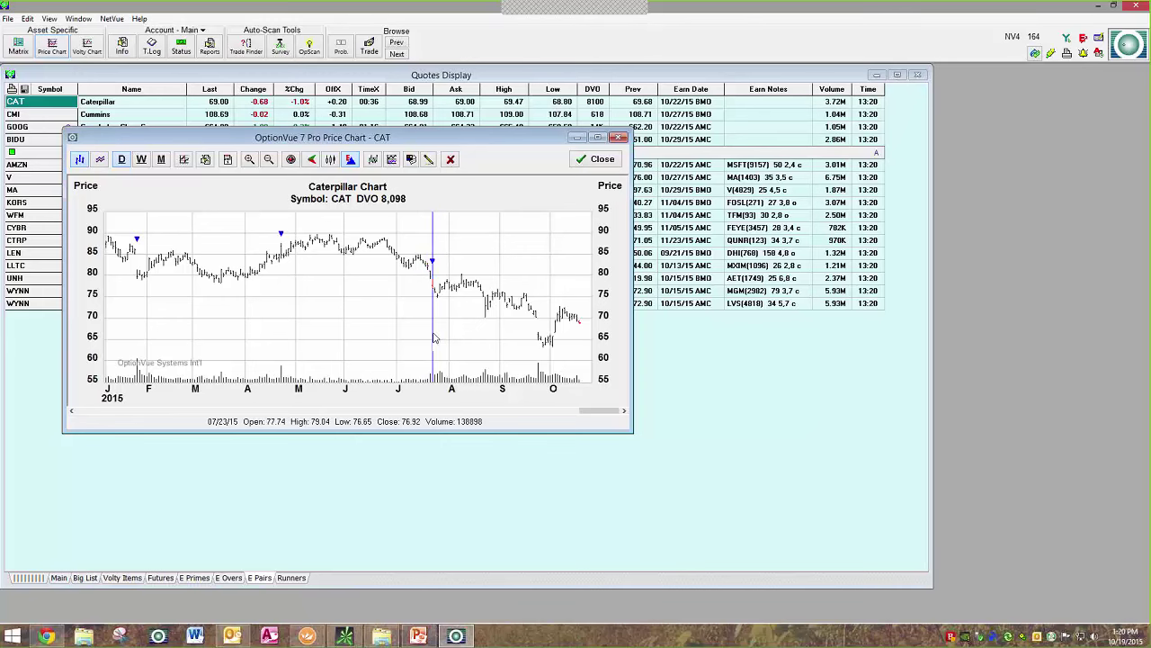
Reposition the chart window, switch from Caterpillar to Cummins, inspect the 07/20/15 bar, and close the chart.
drag(438, 141, 618, 137)
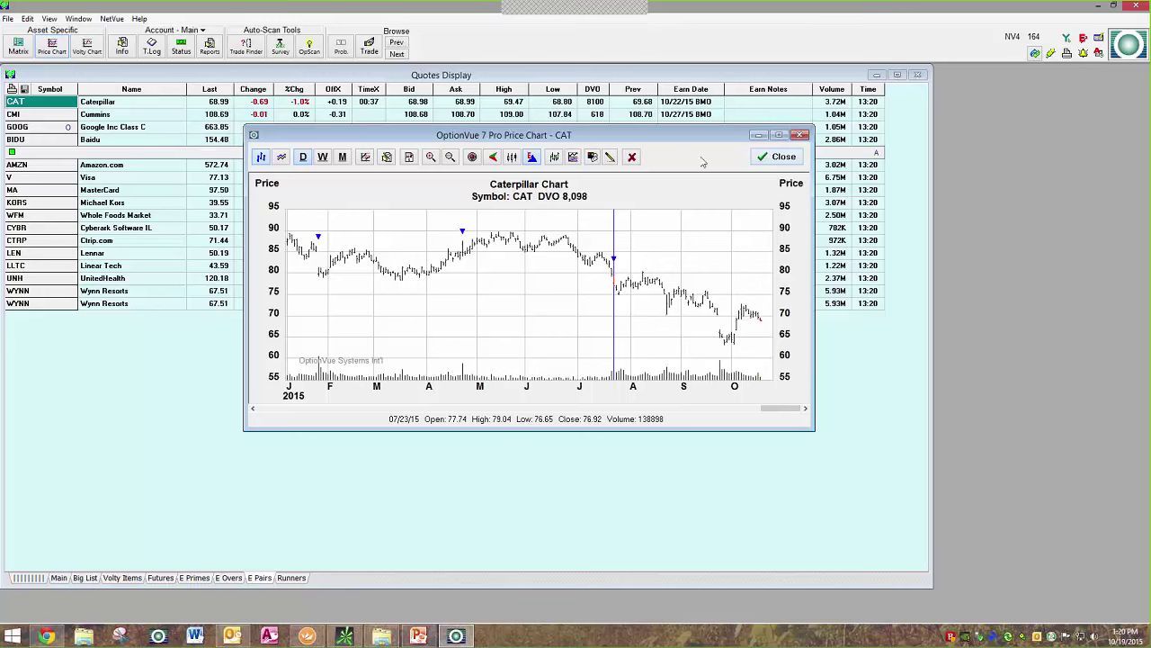
click(396, 54)
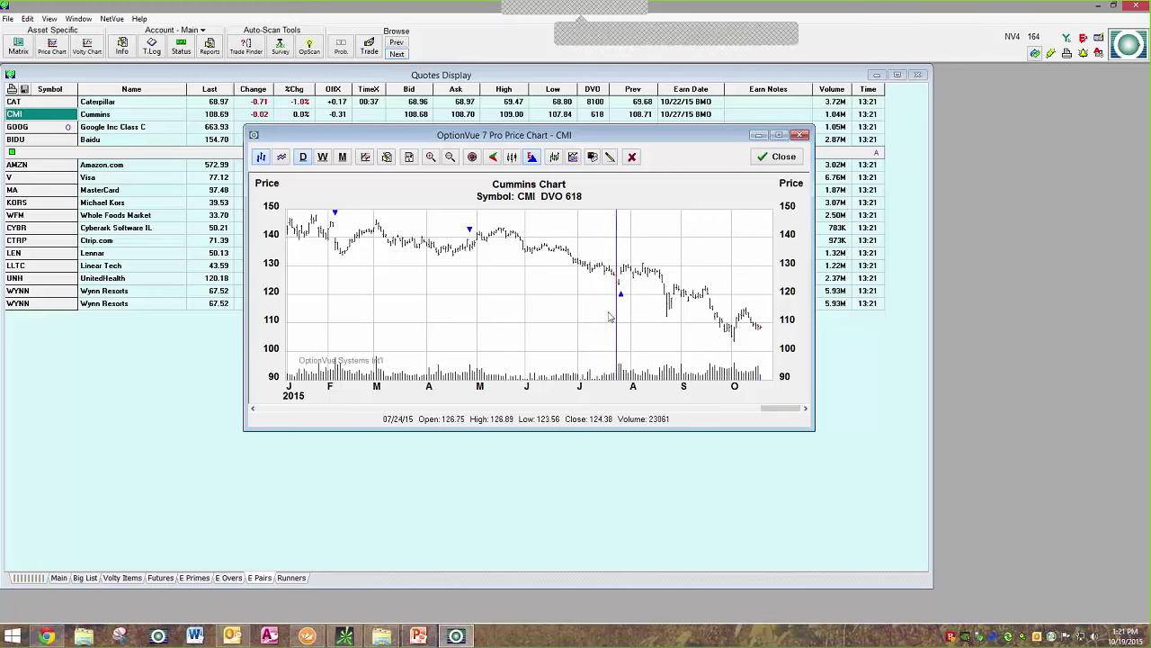
click(608, 316)
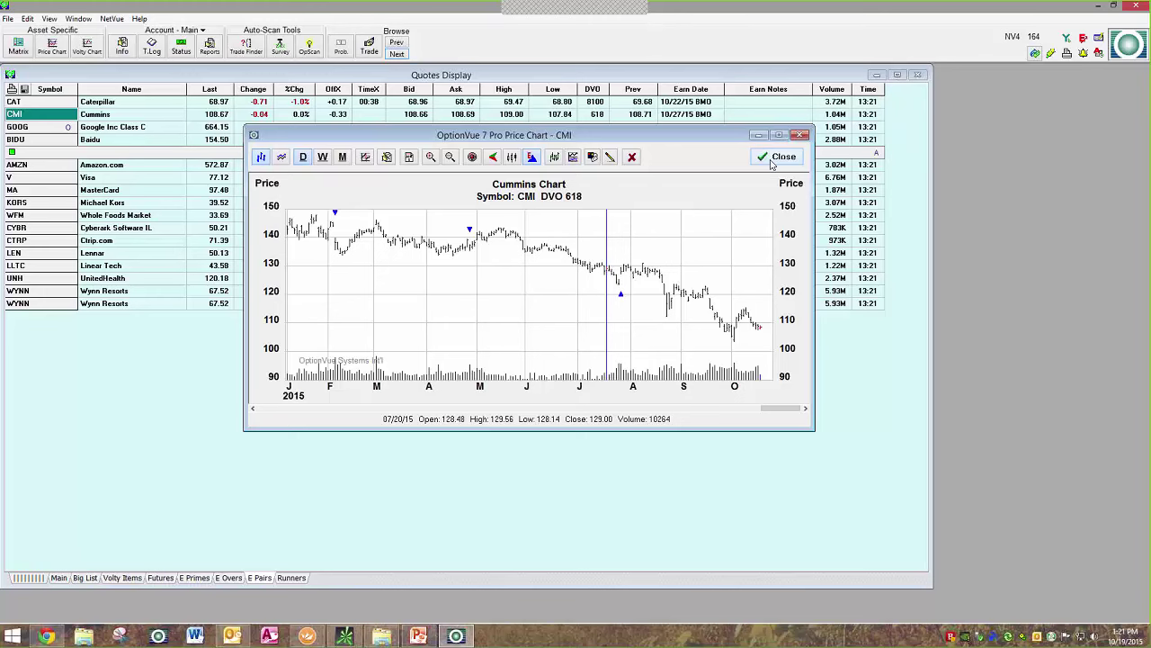
click(775, 158)
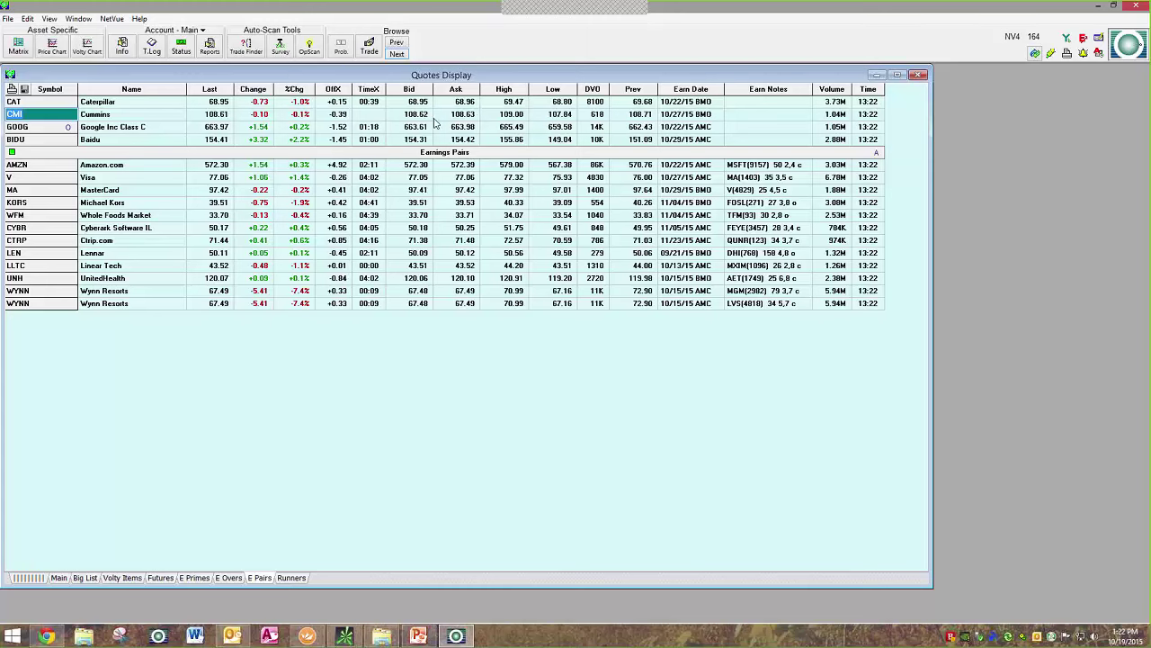
Compare the Google Inc Class C and Baidu rows on the E Pairs page as a possible pair.
click(124, 131)
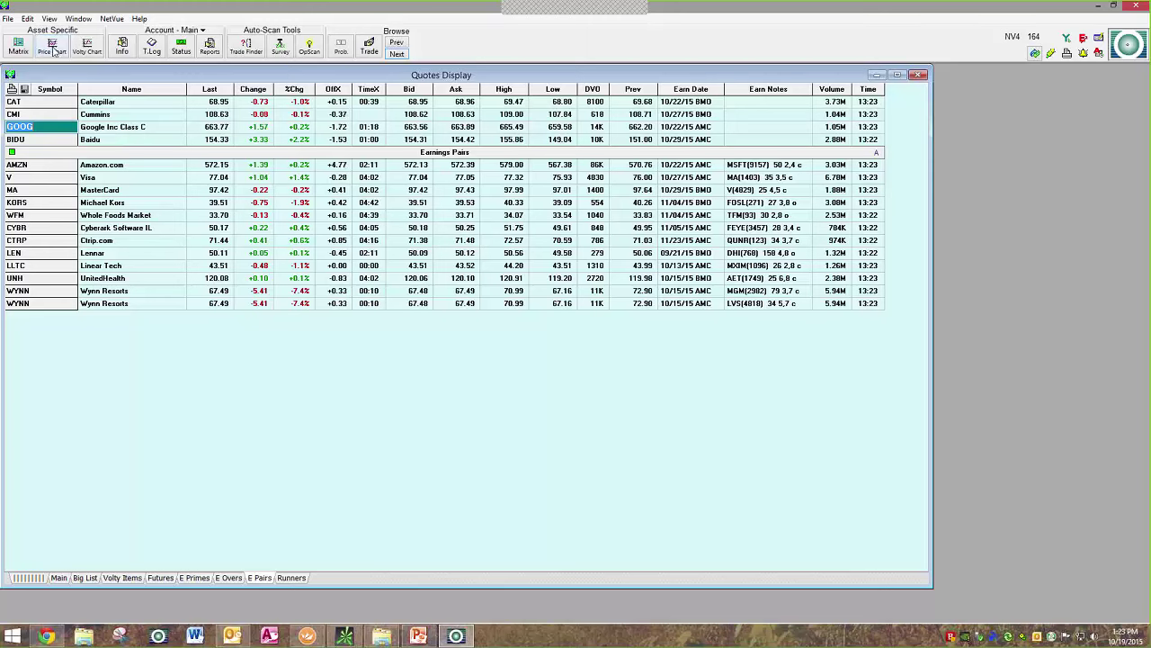
click(99, 140)
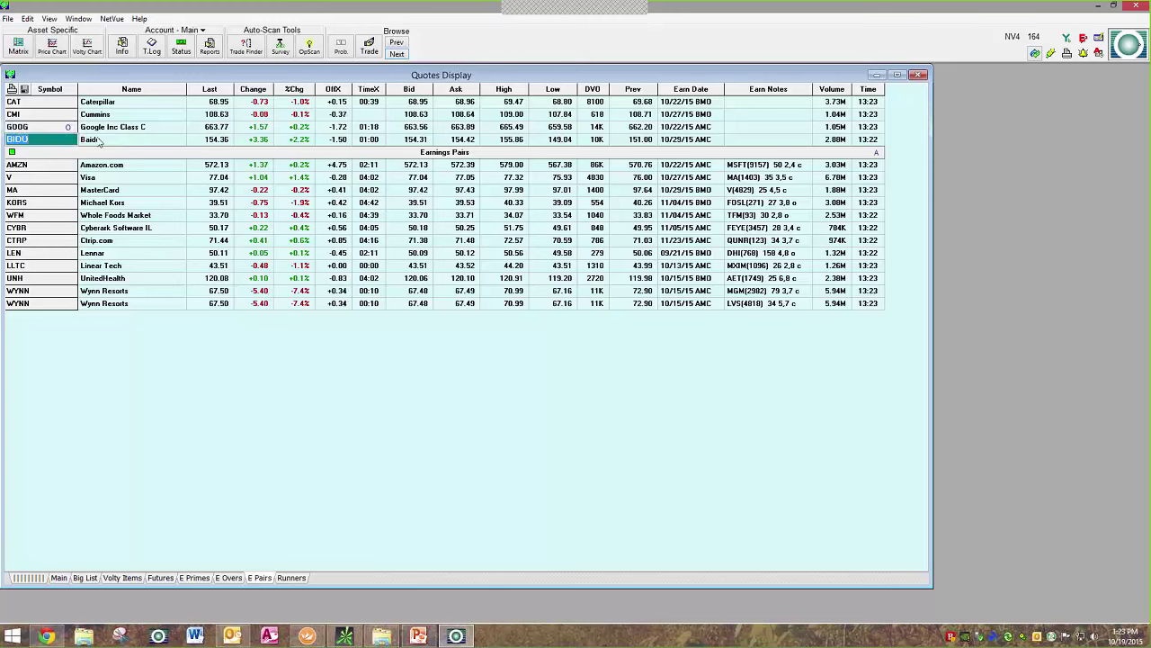
click(104, 130)
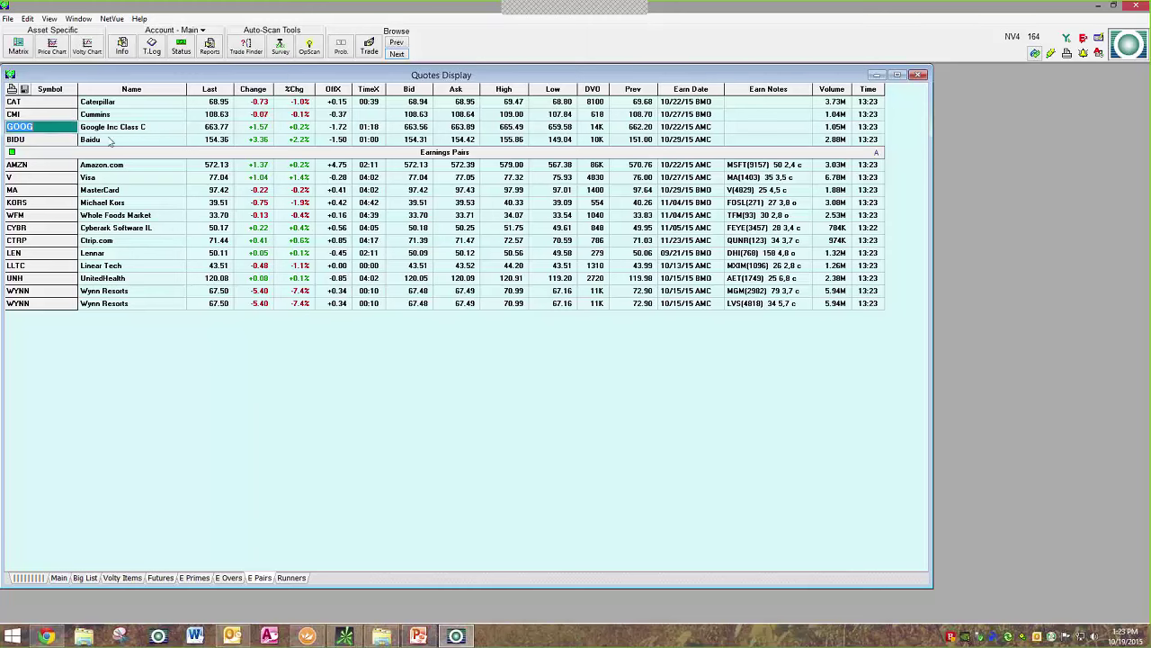
click(108, 139)
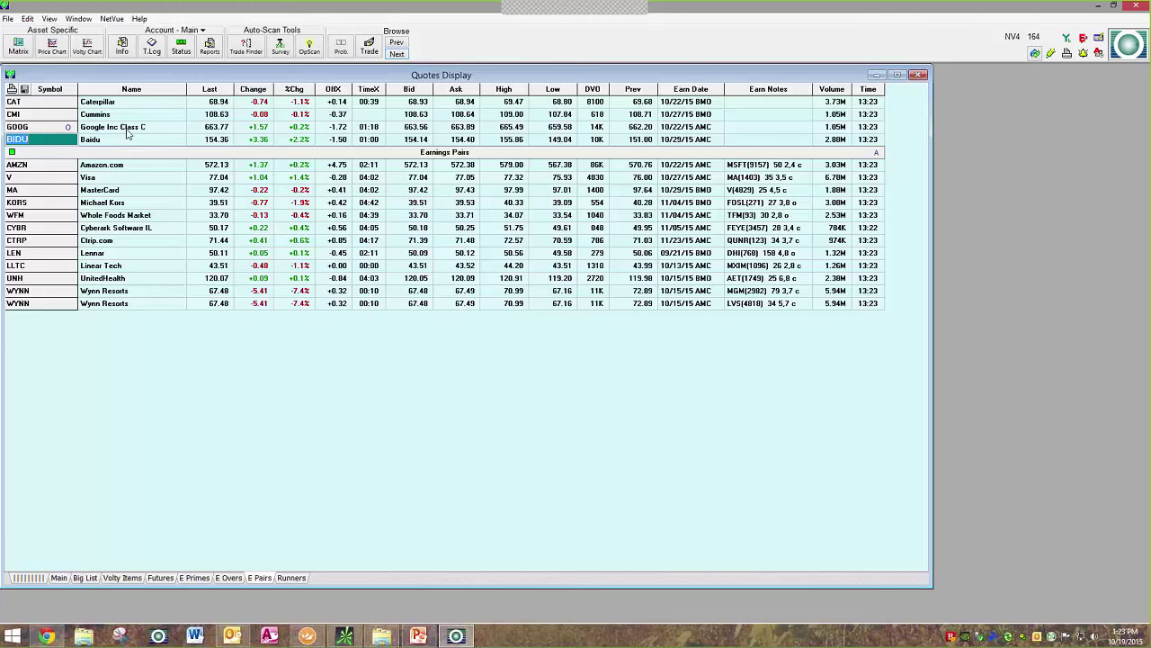
Open the price chart for Google Inc Class C and inspect the 07/17/15 bar at its July earnings marker.
click(128, 130)
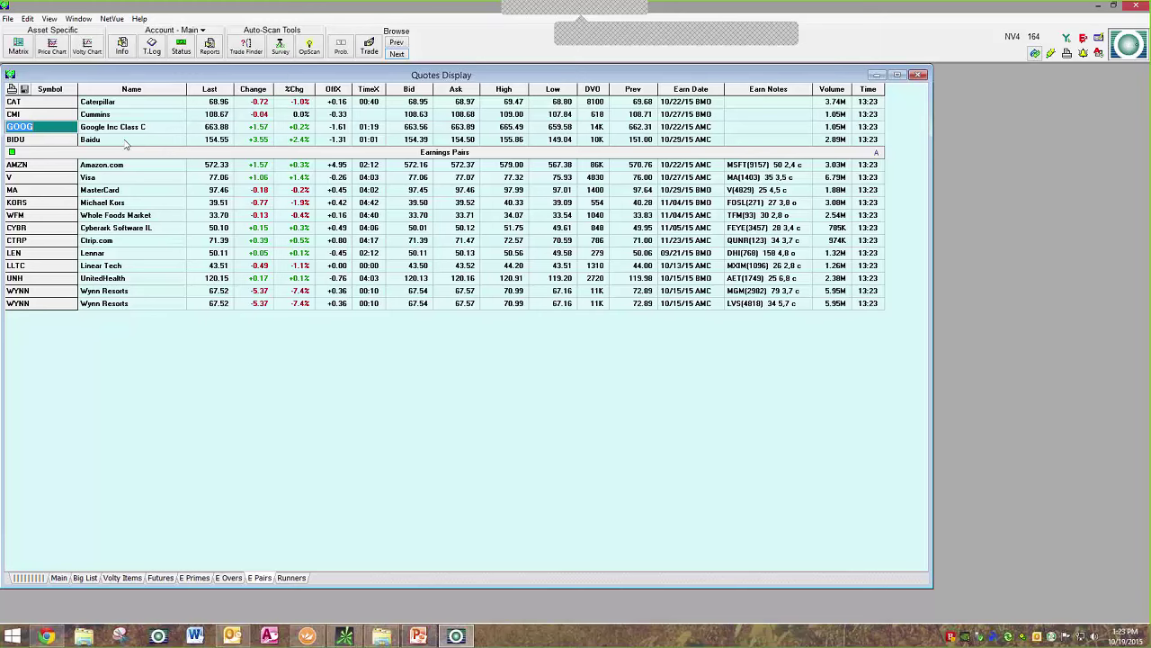
click(54, 47)
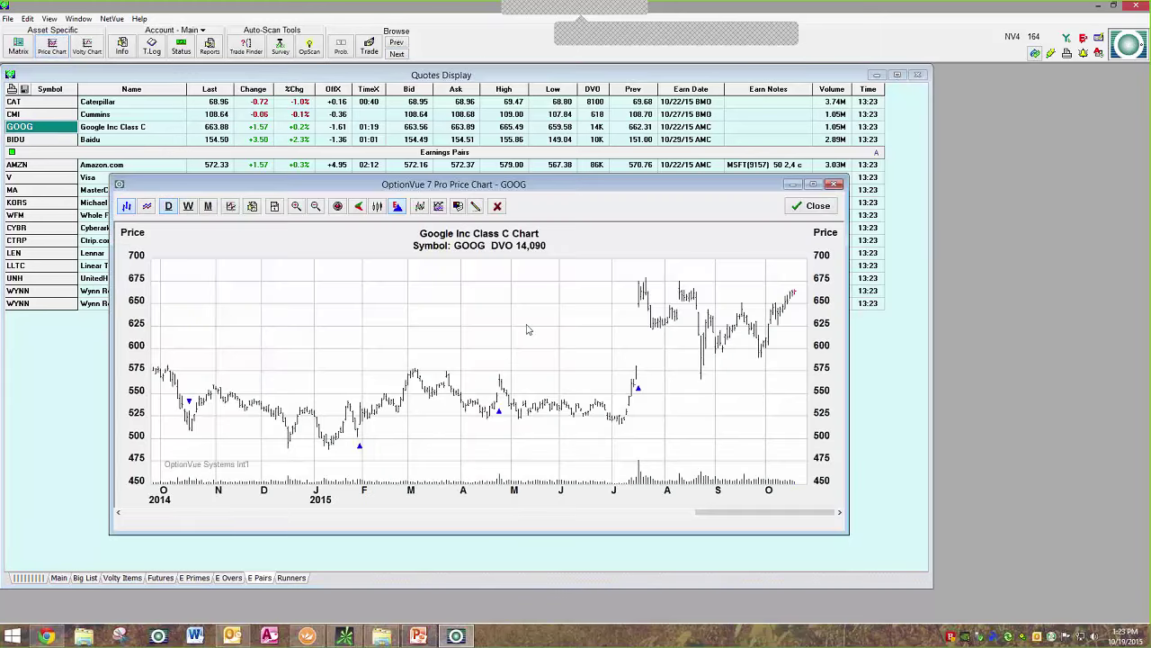
click(638, 423)
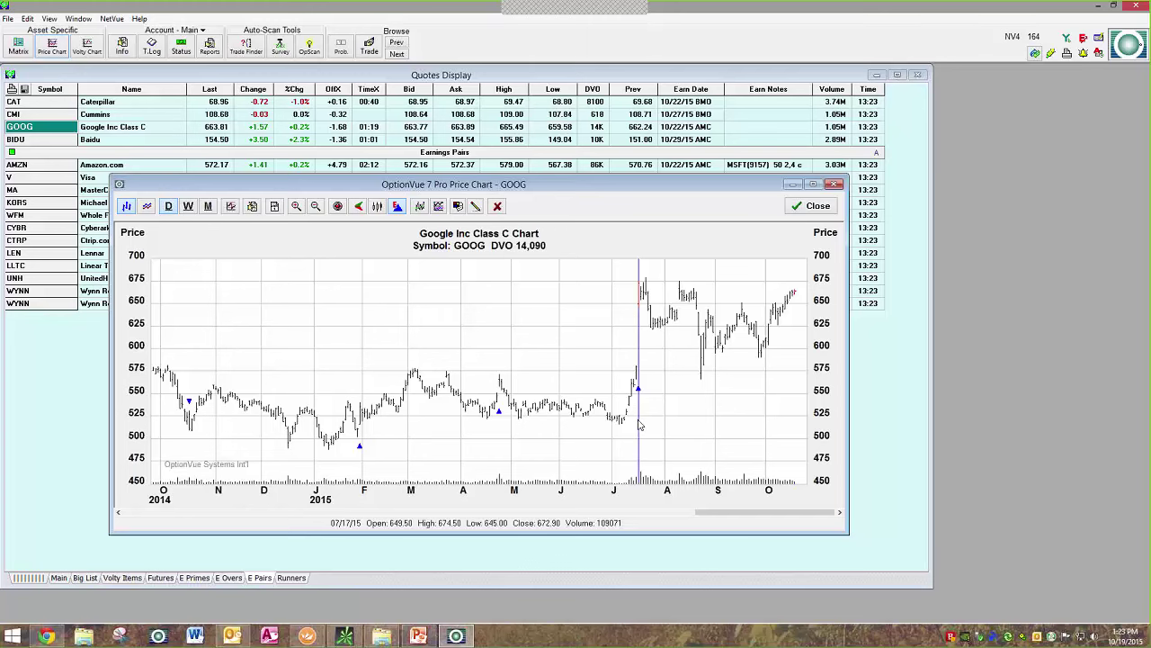
Switch the price chart from Google Inc Class C to Baidu, and inspect its 07/22/15 and 07/17/15 bars.
click(641, 422)
click(397, 54)
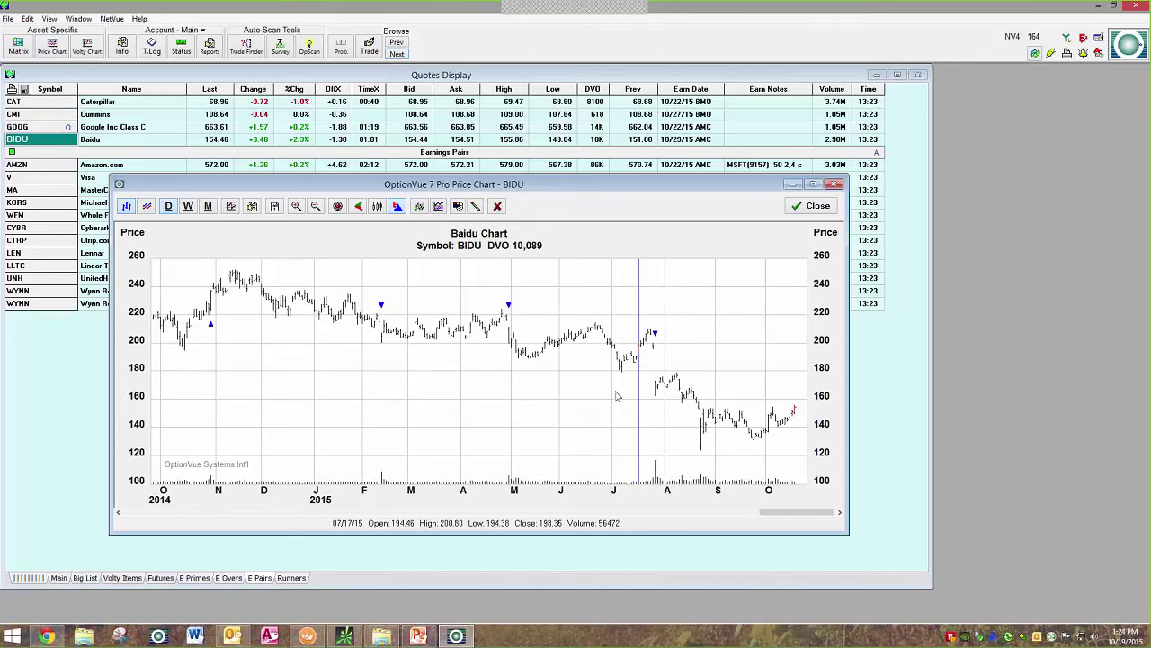
click(644, 371)
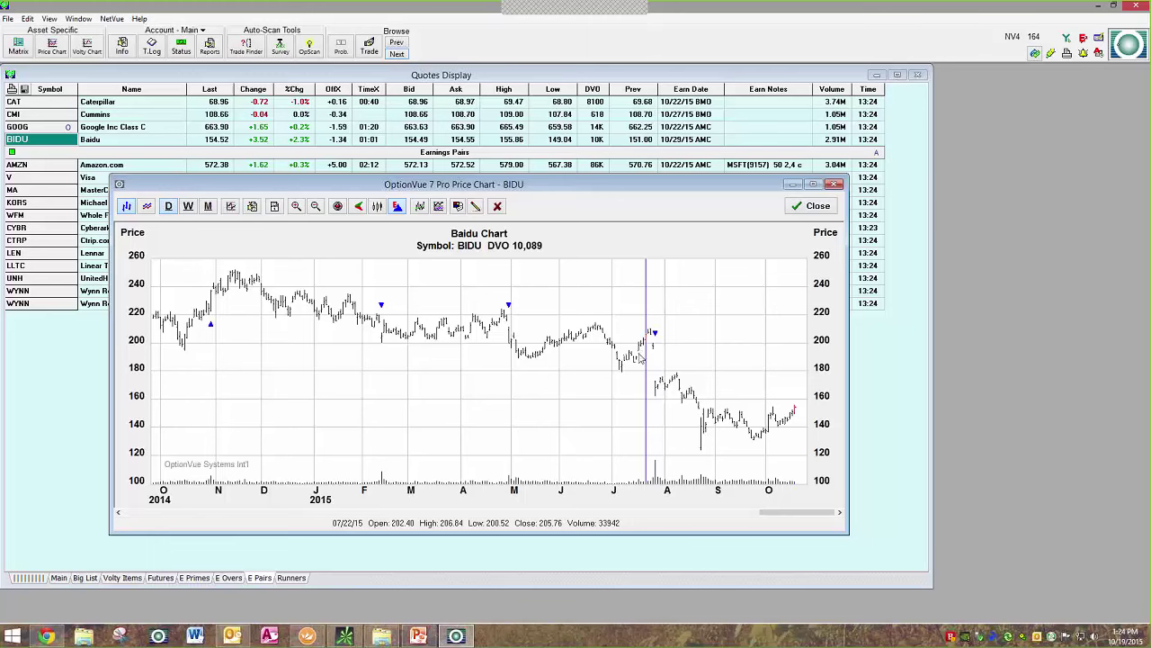
click(639, 355)
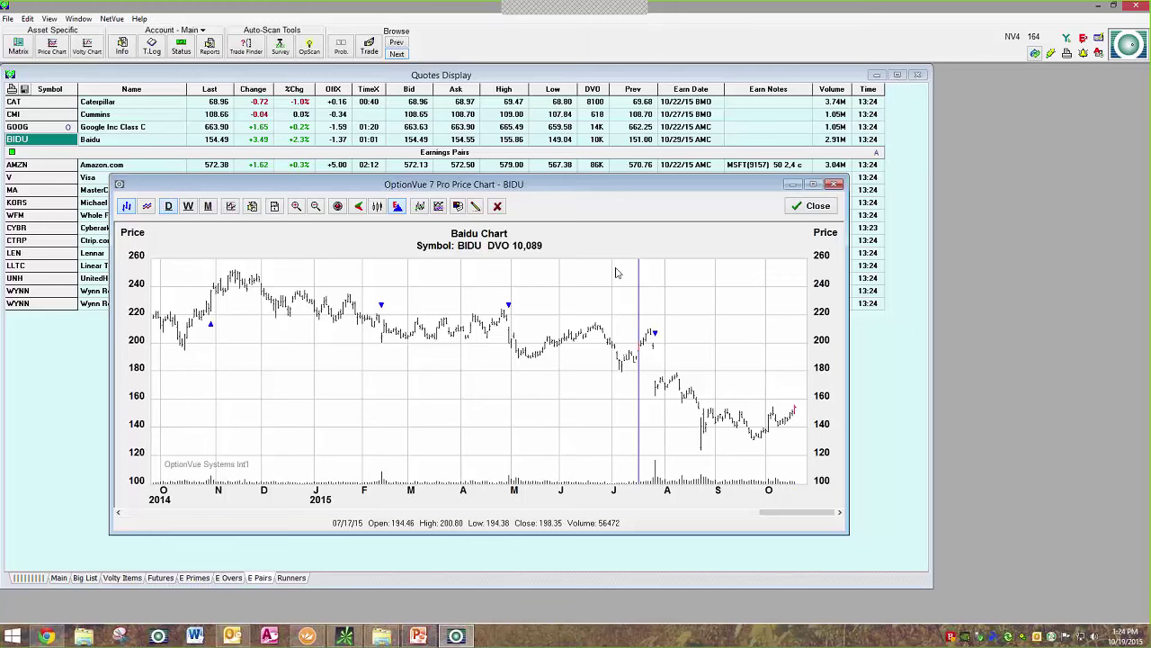
Reposition the Baidu chart window, reinspect the 07/17/15 bar ahead of the July earnings marker, and close the chart.
drag(552, 183, 601, 127)
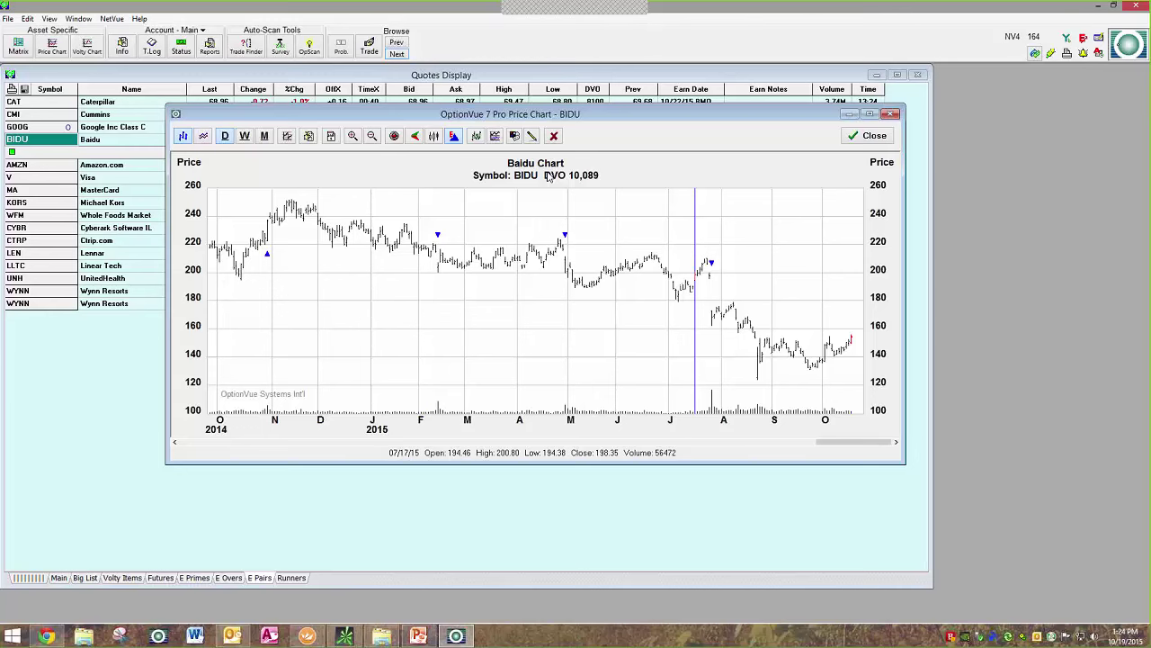
drag(511, 118, 507, 125)
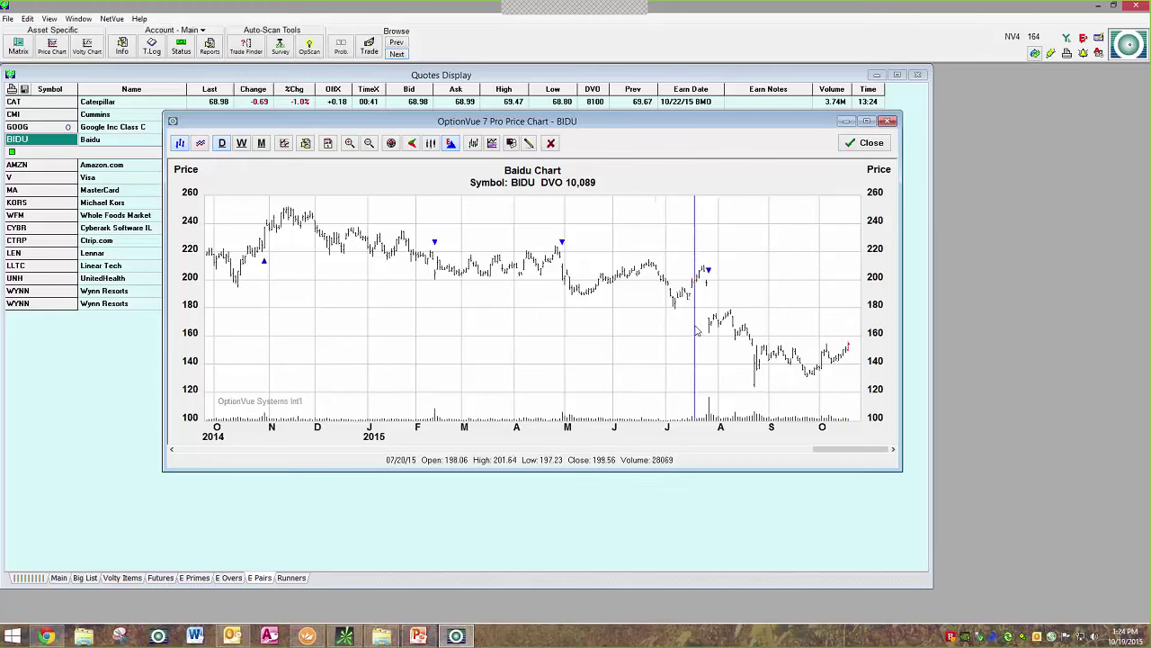
click(694, 332)
drag(694, 332, 695, 339)
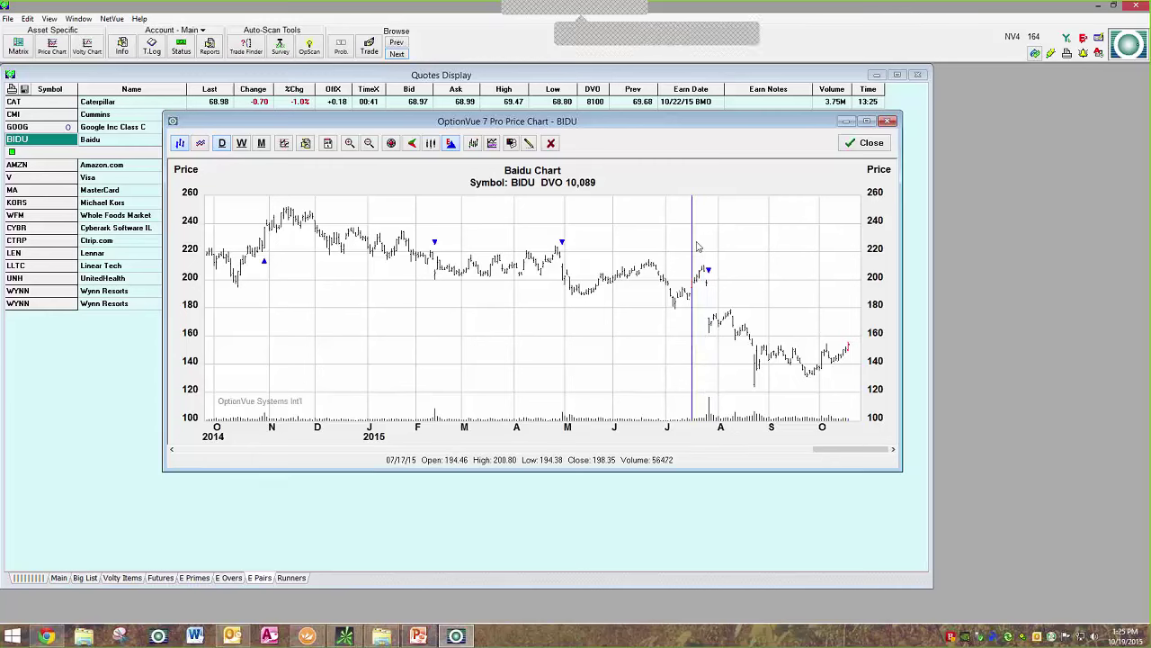
drag(617, 130, 642, 138)
drag(744, 131, 750, 141)
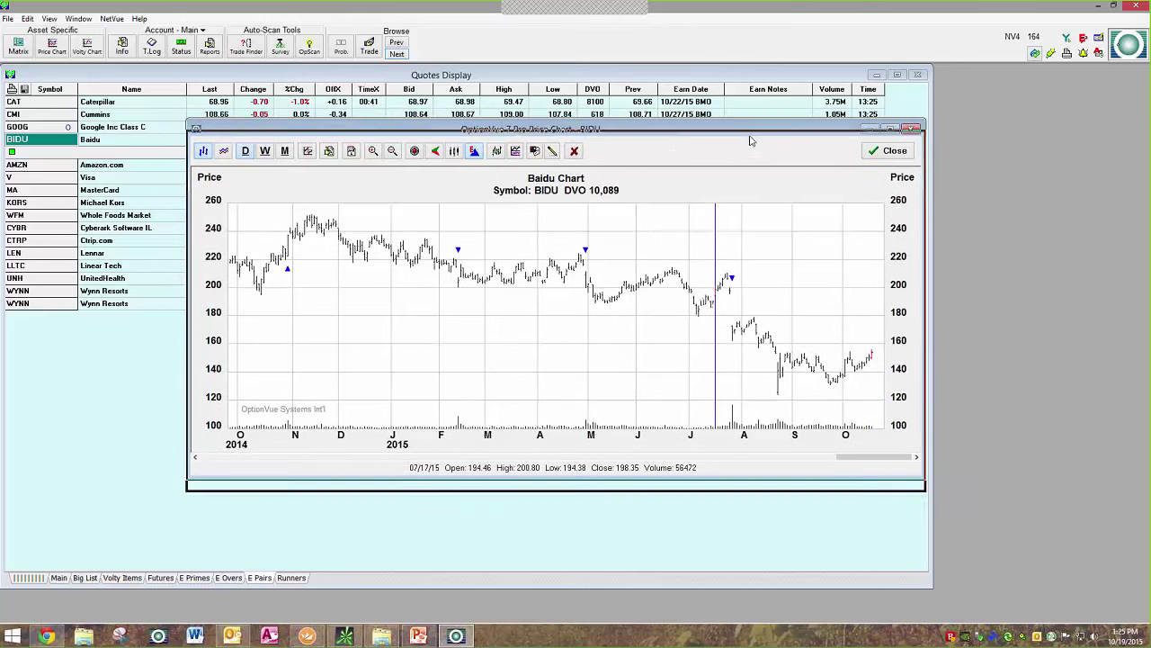
click(893, 159)
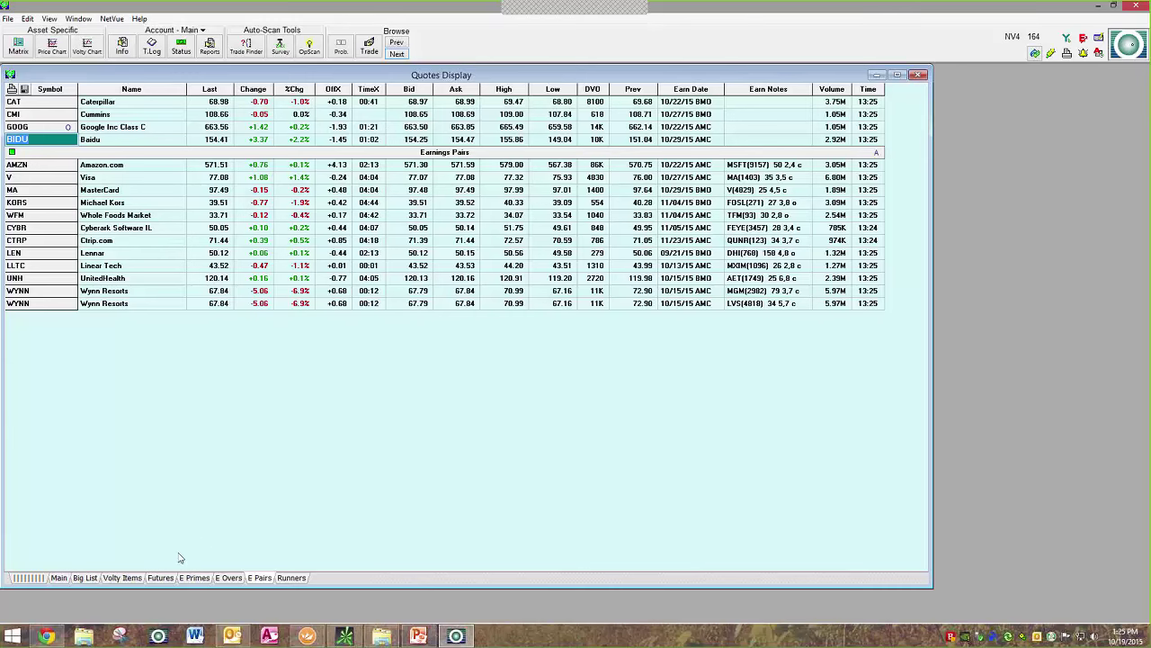
View the Futures quotes page, and examine the EuroFX and iShares Russ 2000 Index rows on the Main page.
click(159, 578)
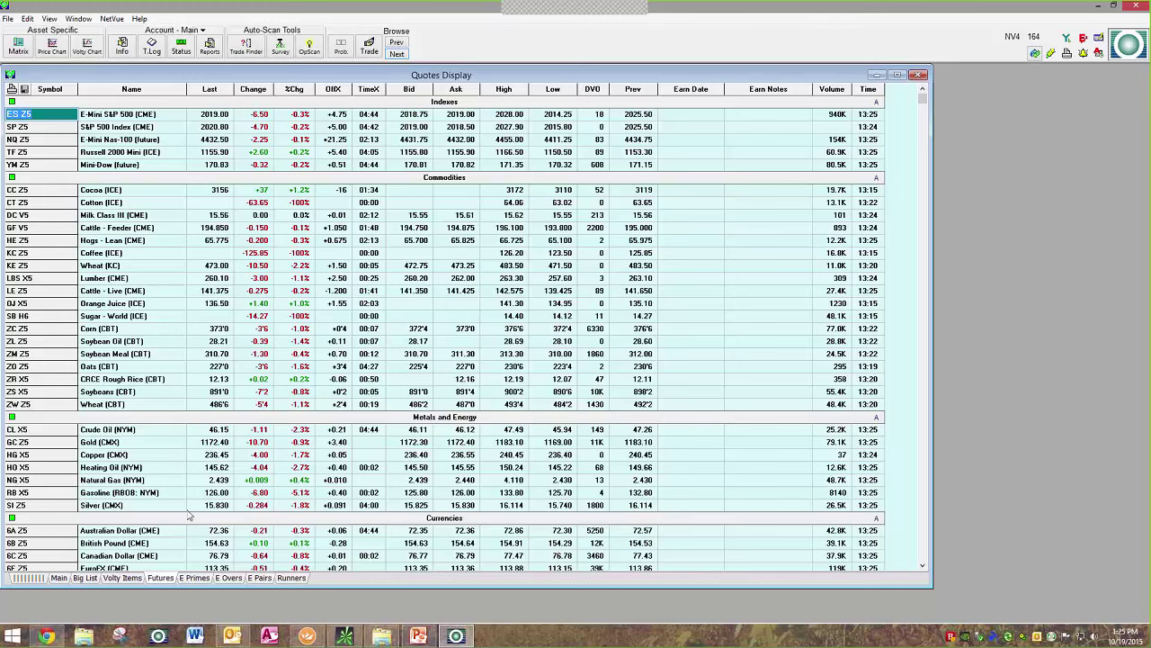
click(58, 578)
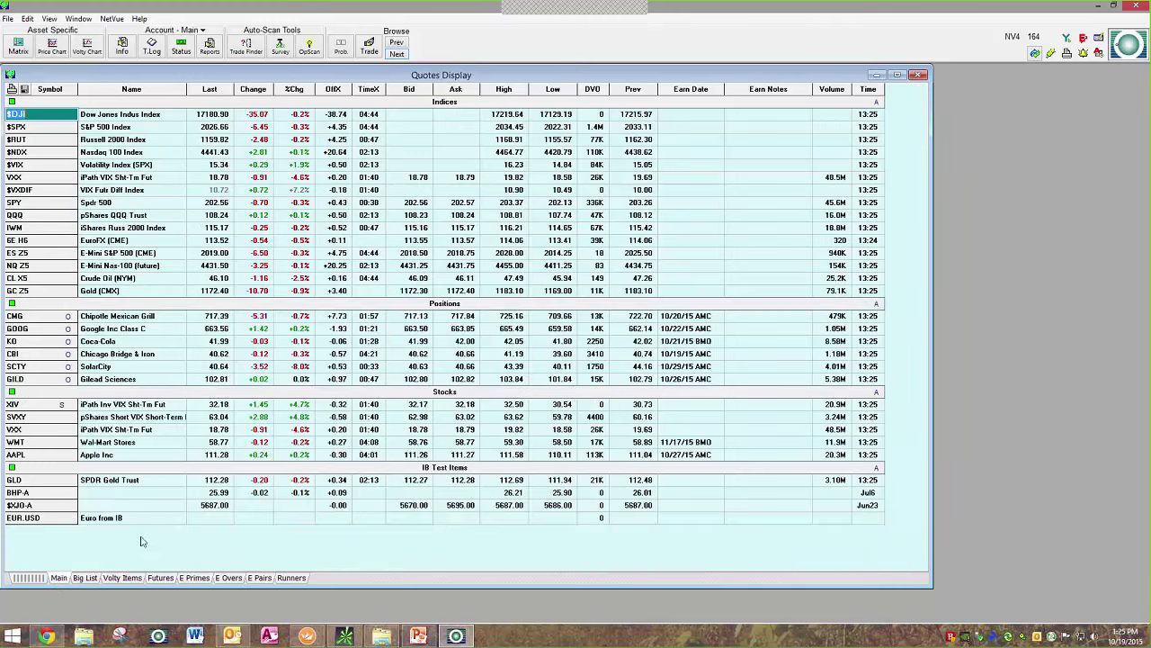
click(547, 241)
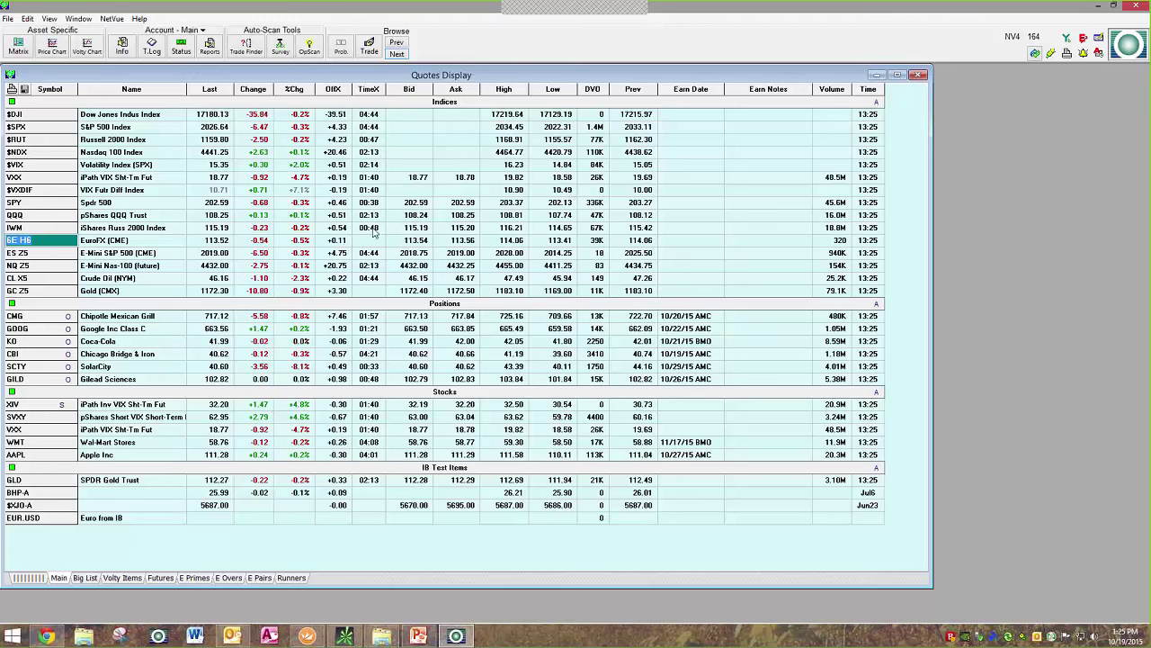
click(373, 229)
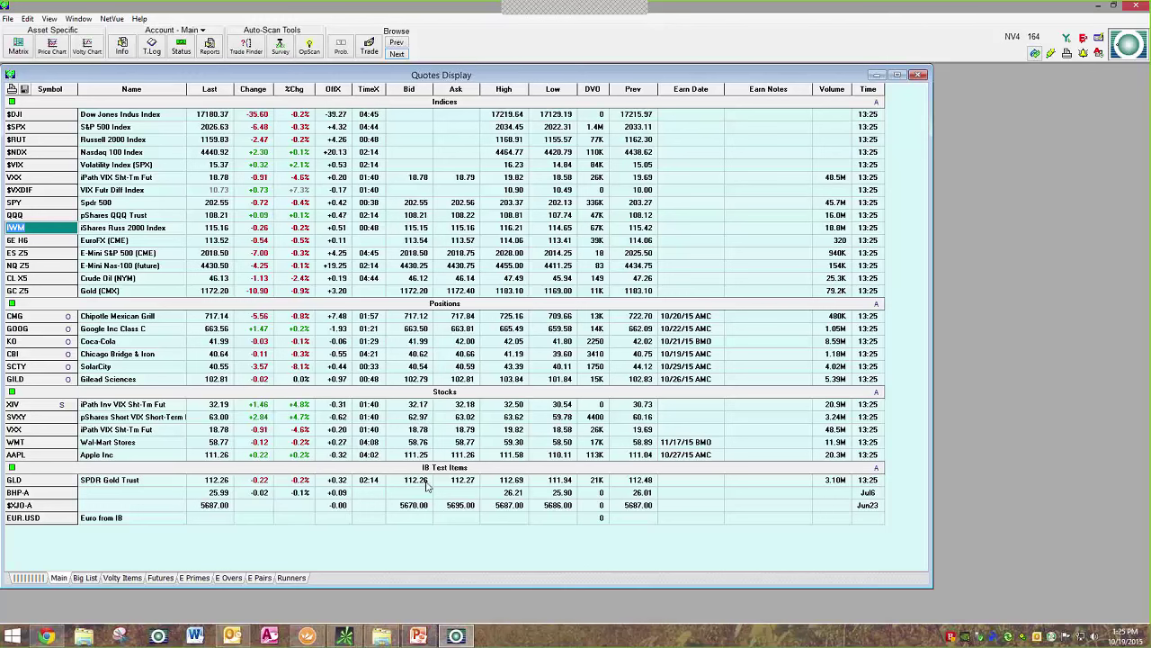
Switch to PowerPoint, run the Trading Earnings Announcements slide show from the beginning through its course offer slide, and exit the show.
click(420, 636)
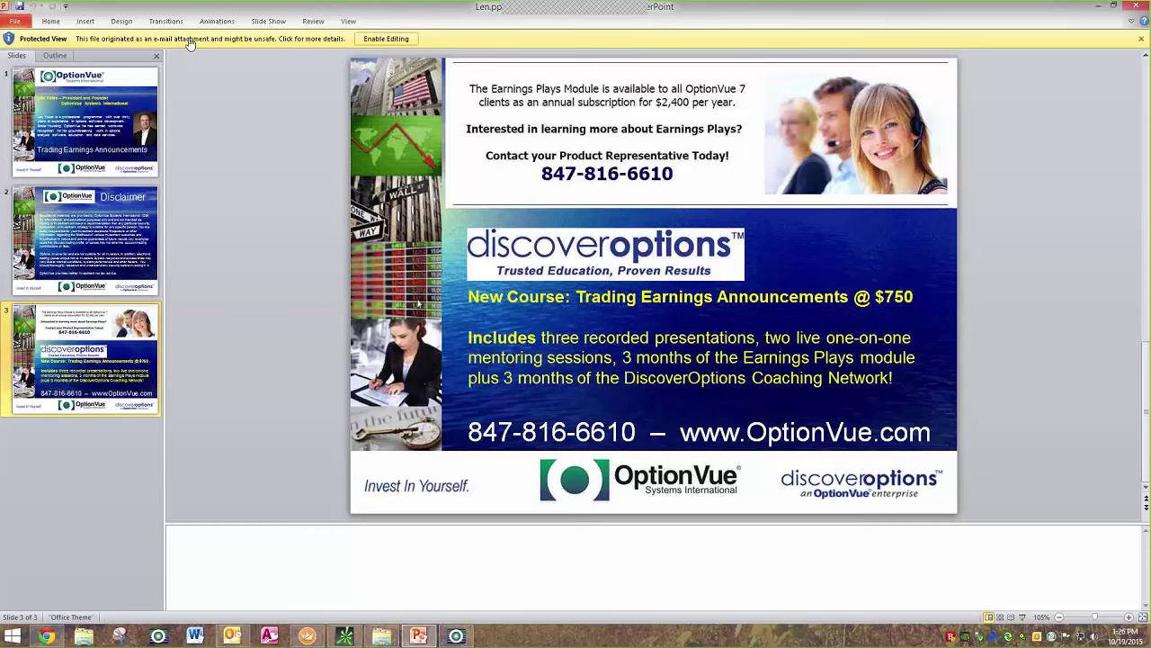
click(278, 22)
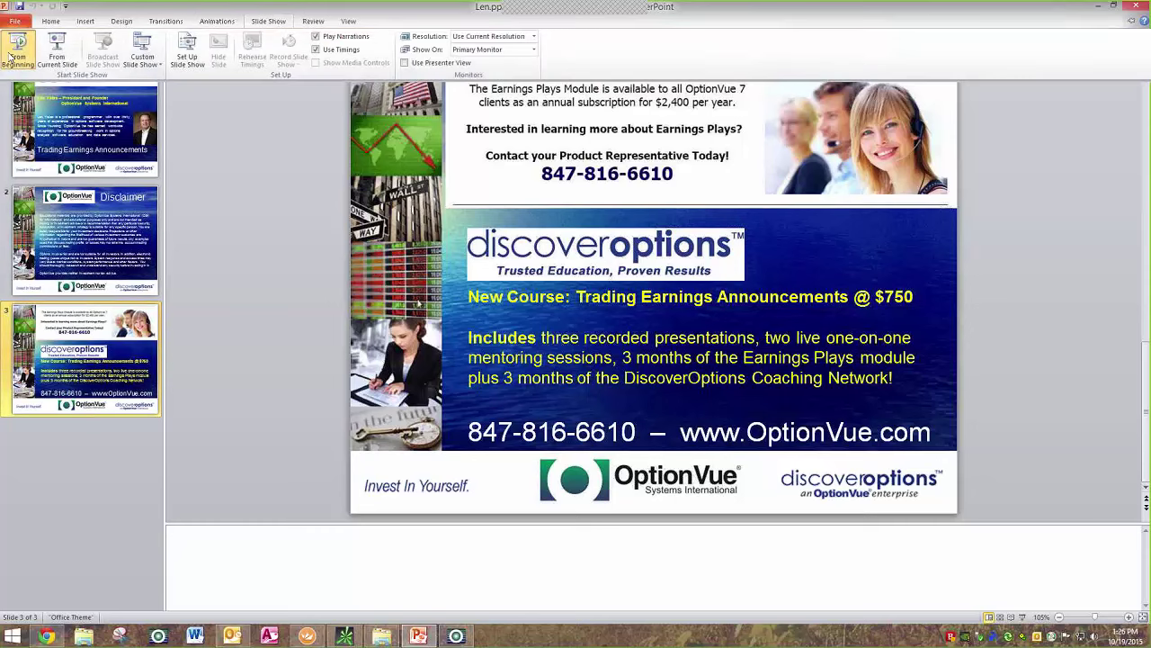
click(18, 47)
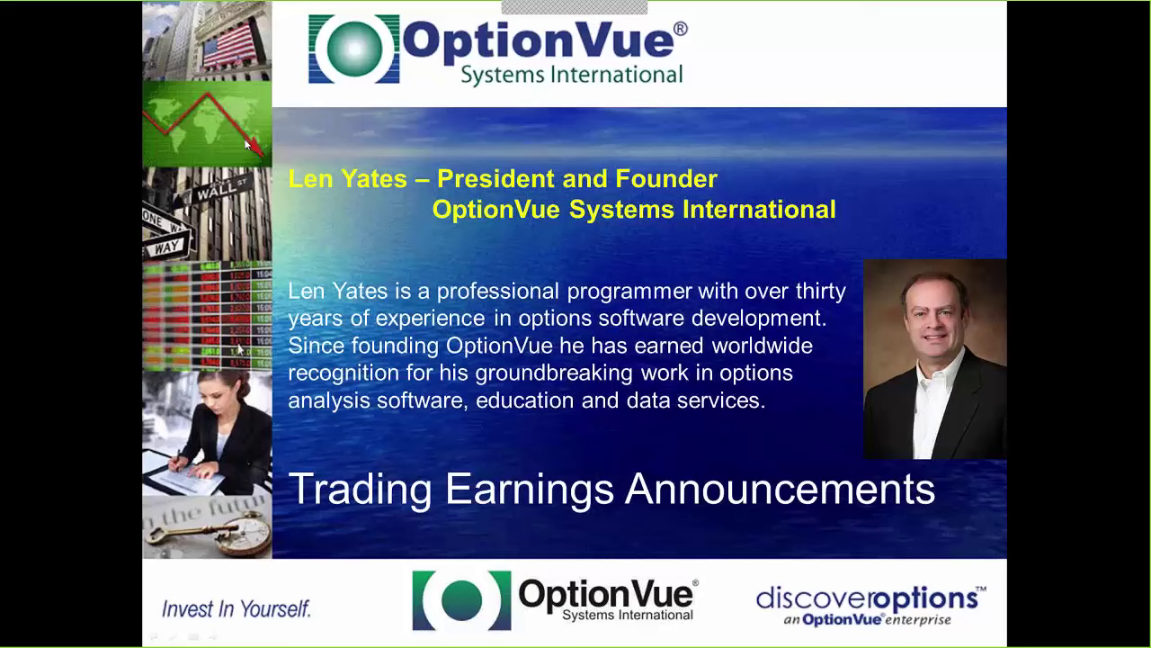
click(302, 268)
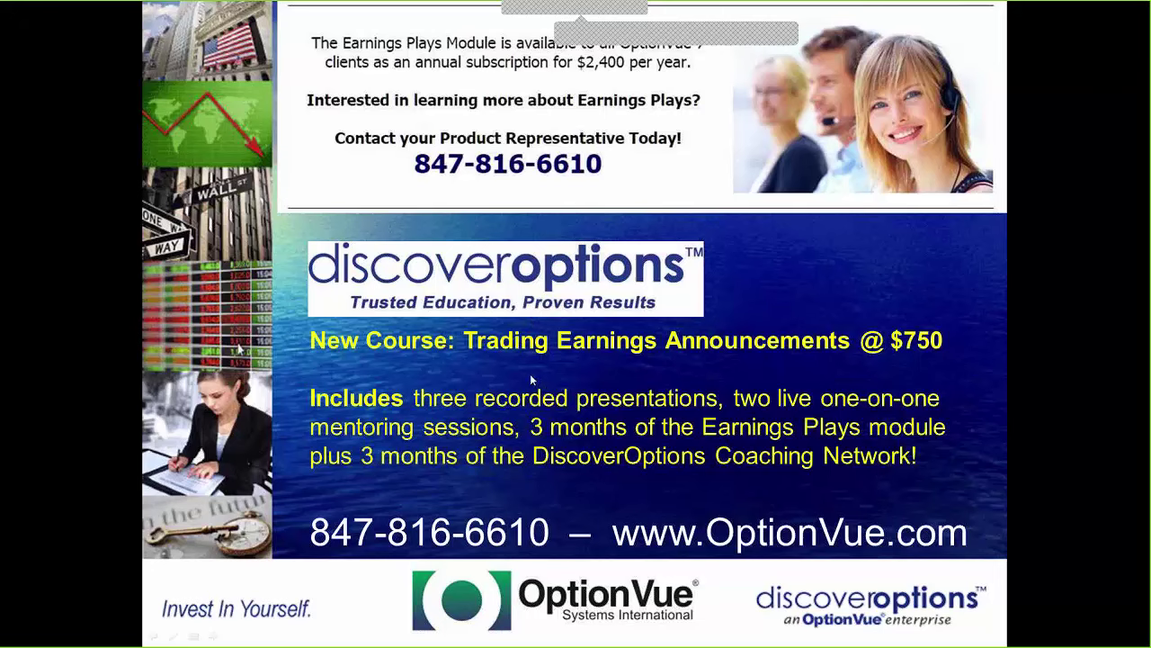
key(Escape)
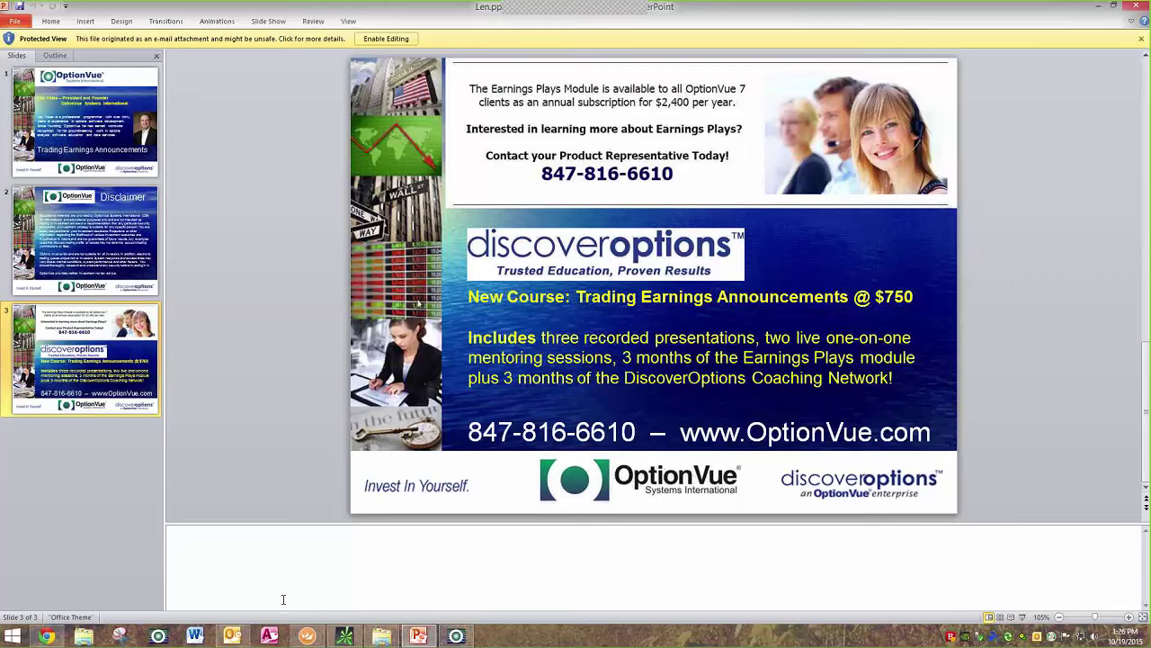
Return to OptionVue, review the horizontal skew in Chipotle Mexican Grill's volatility model from its matrix, and close the matrix.
click(456, 636)
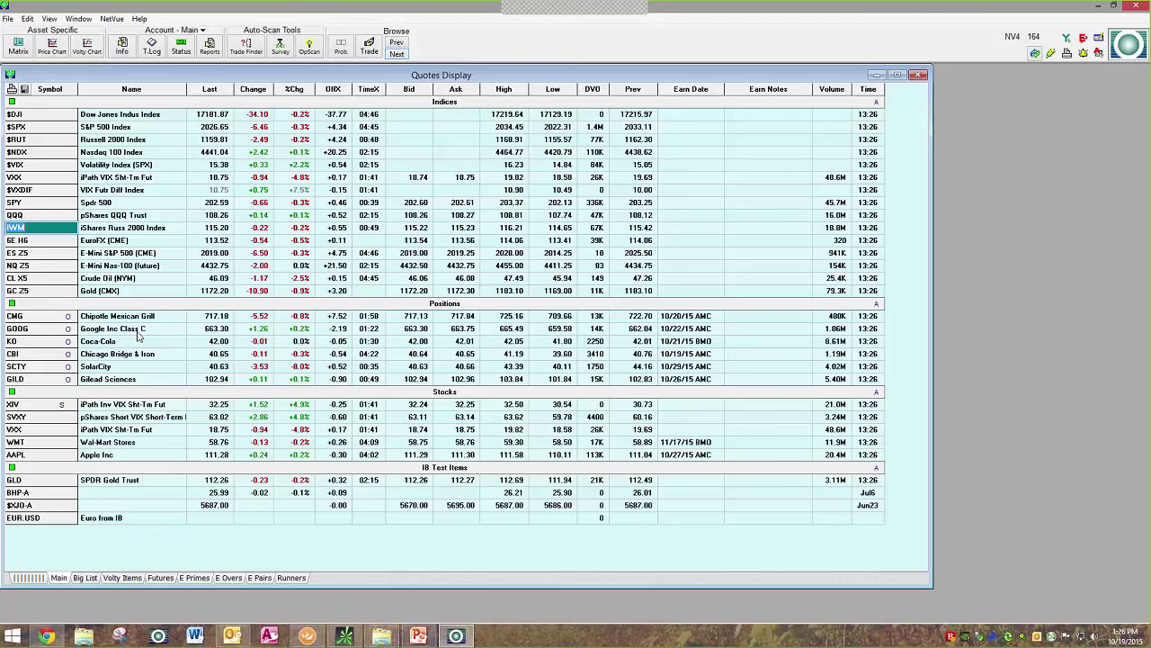
click(135, 317)
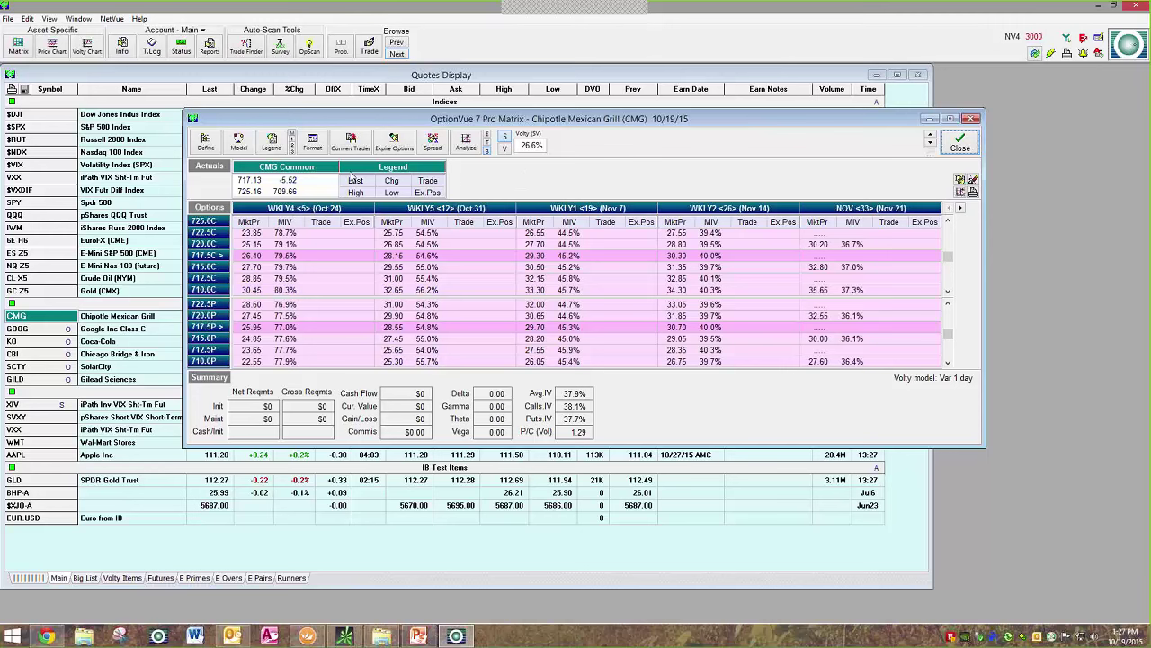
click(243, 146)
click(419, 180)
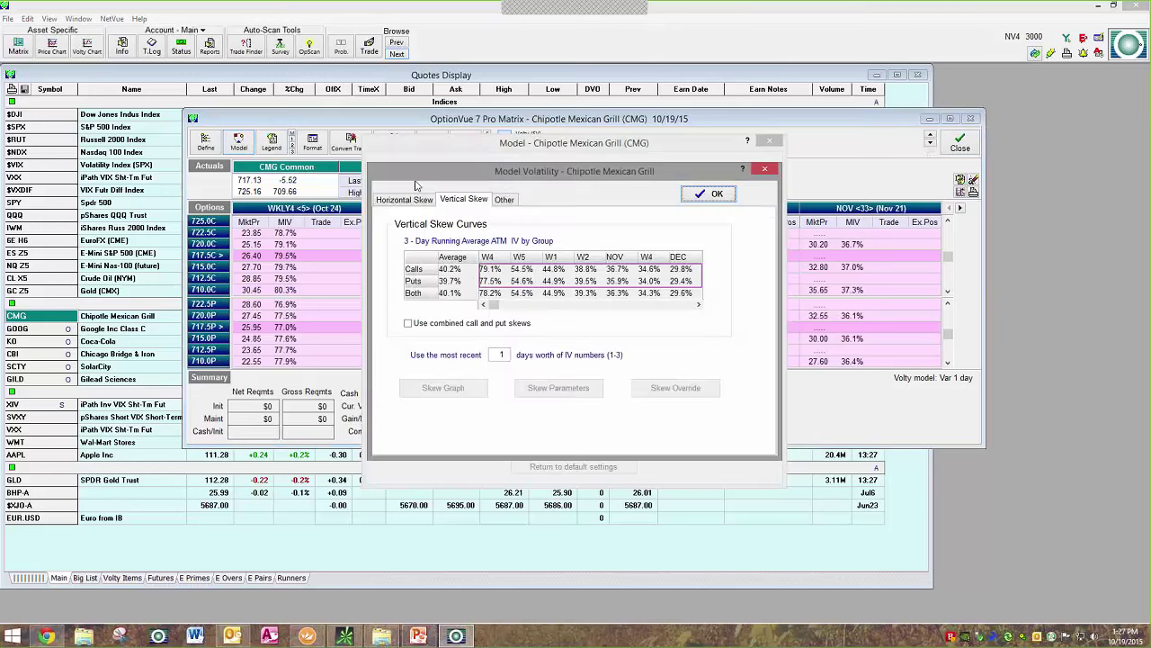
click(401, 201)
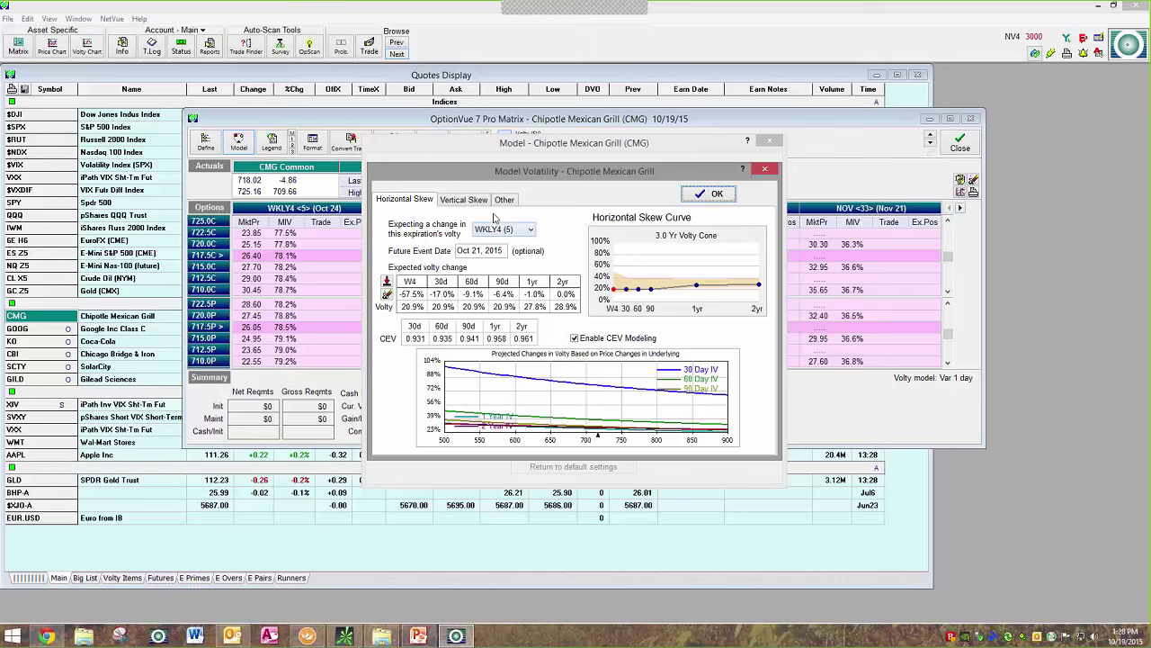
click(713, 193)
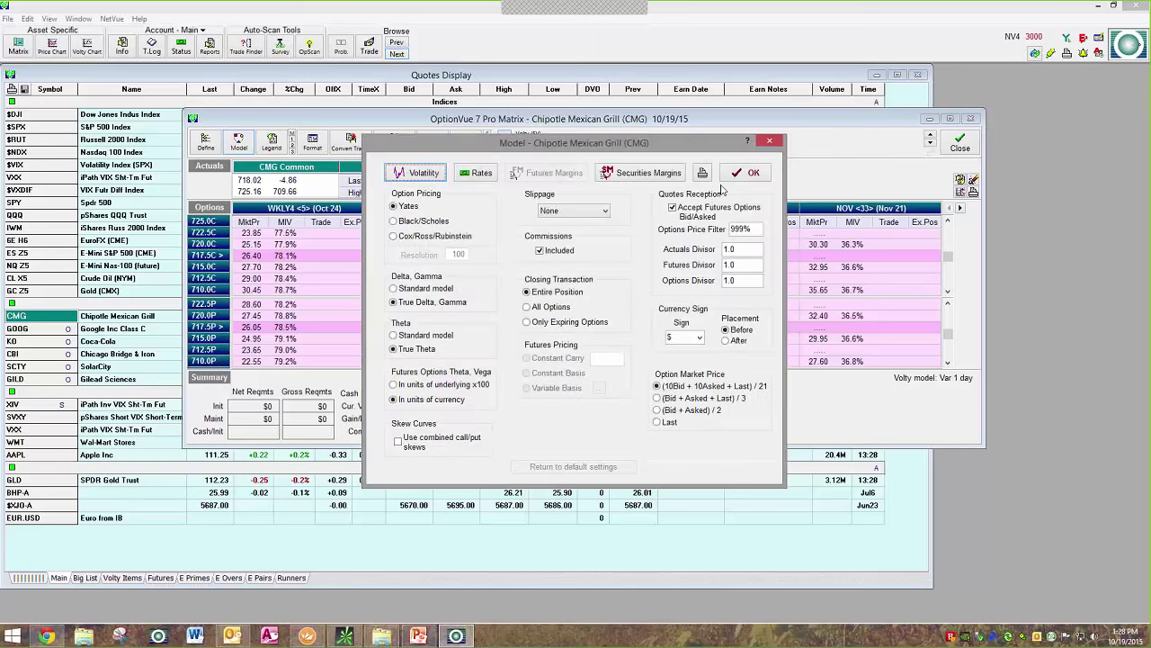
click(746, 173)
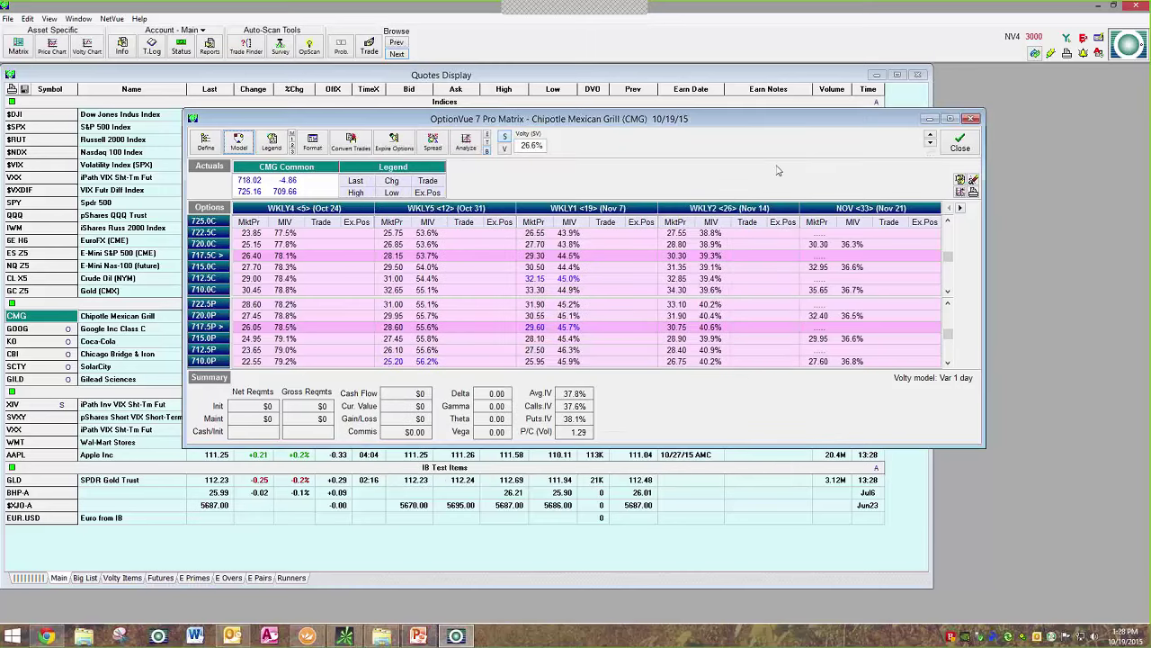
click(960, 146)
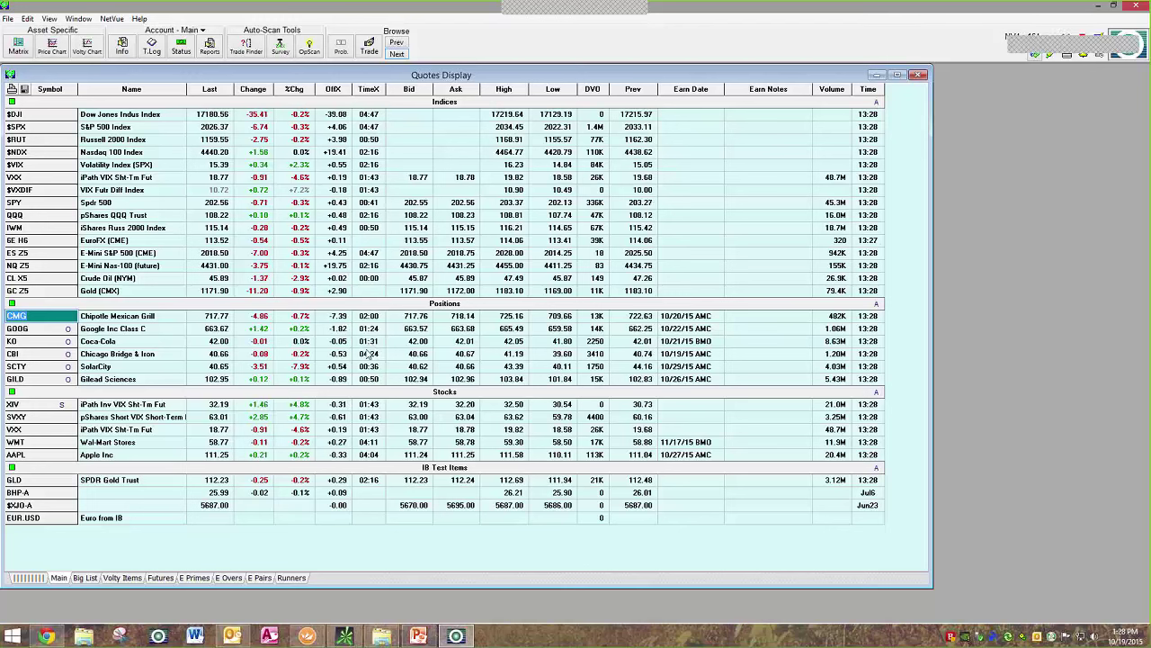
Open the Chicago Bridge & Iron price chart, widen and reposition it to examine its earnings markers, and close it.
click(386, 356)
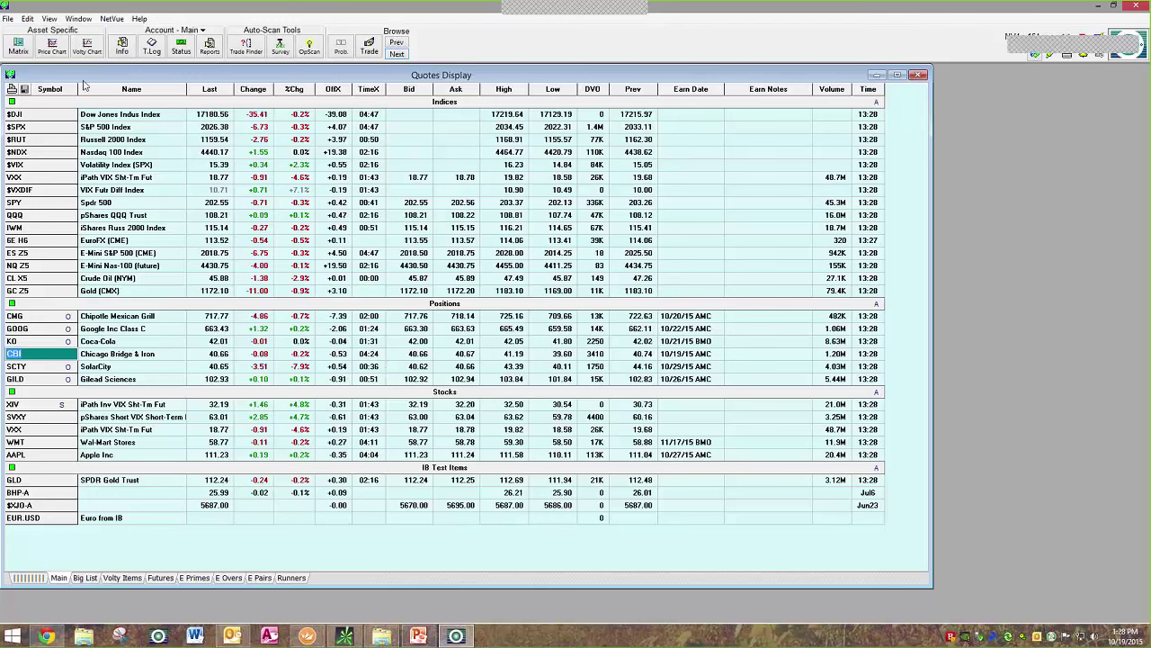
click(55, 49)
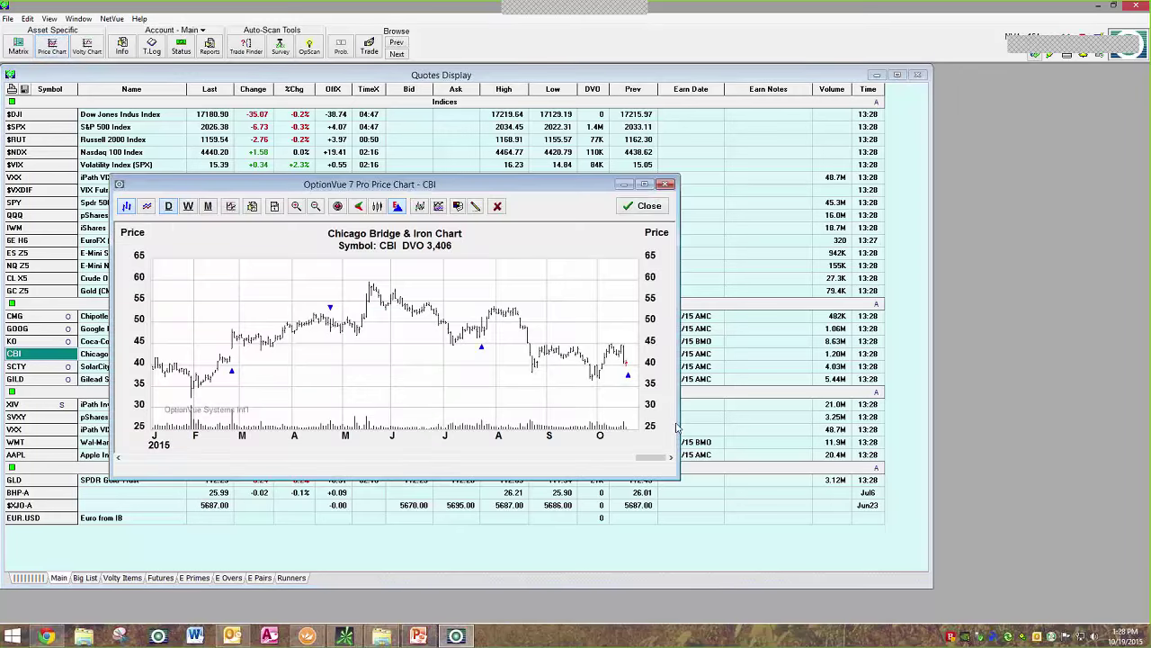
drag(683, 419, 877, 423)
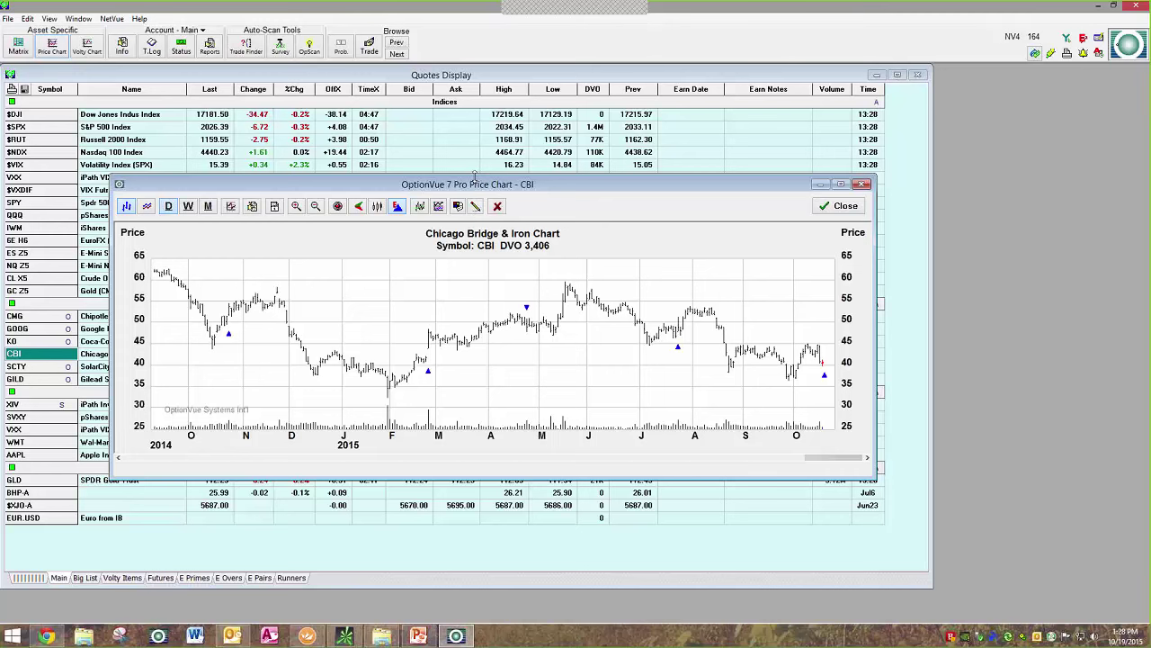
drag(474, 173, 569, 152)
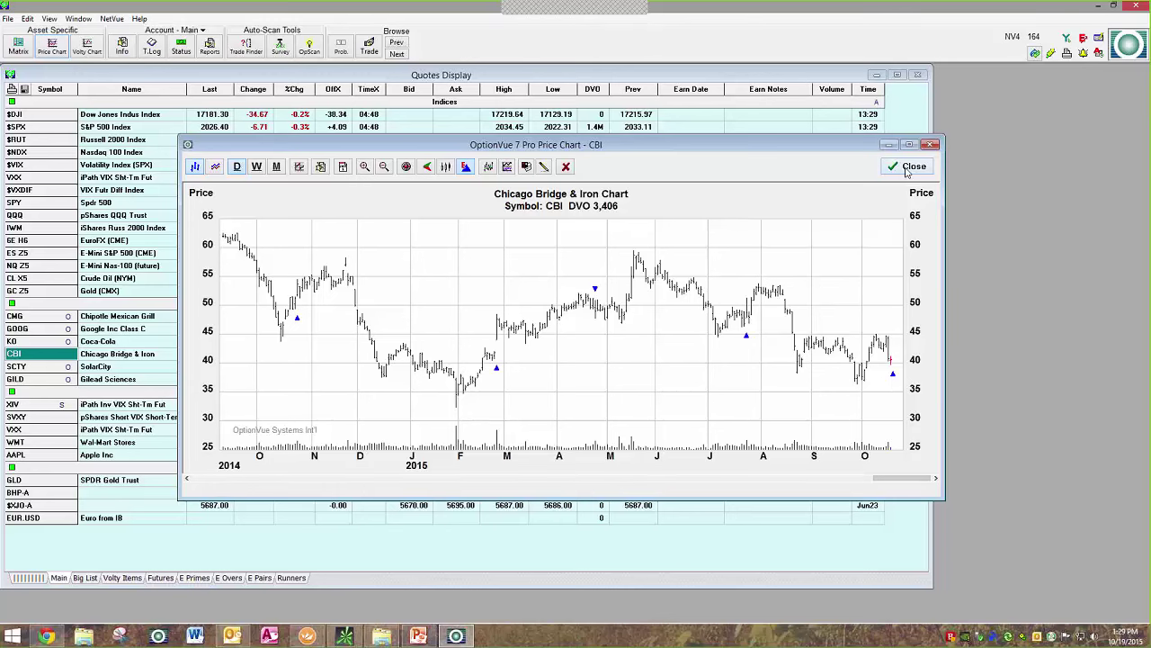
click(908, 168)
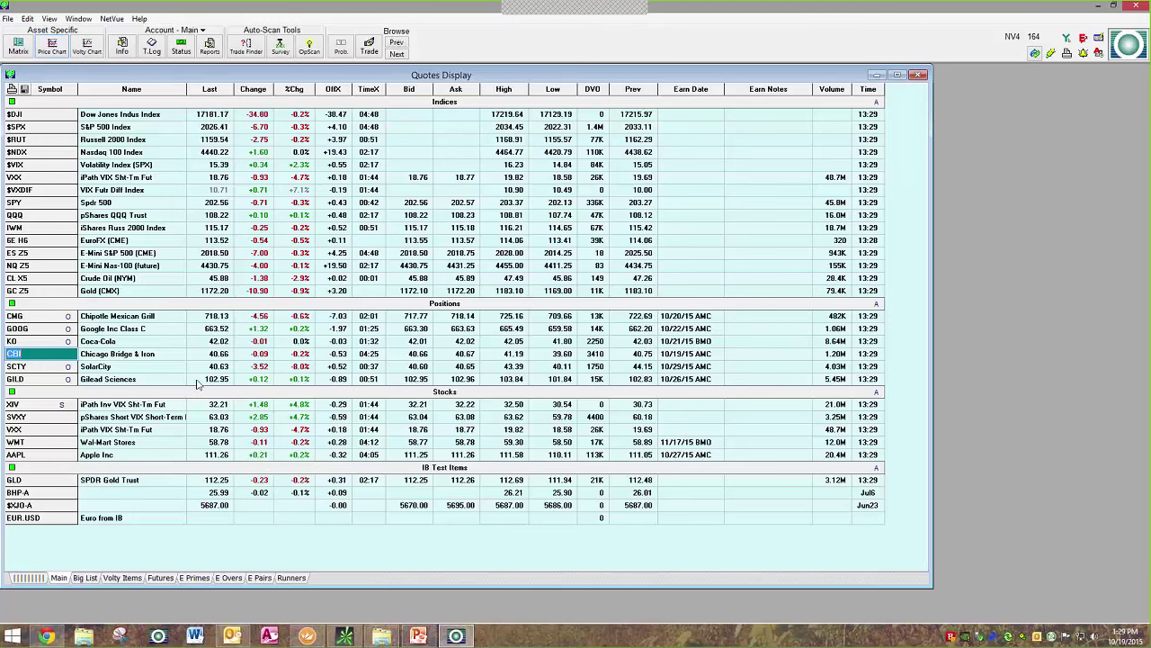
Open the Coca-Cola options matrix from the Positions group and reposition its window.
click(155, 343)
double_click(155, 348)
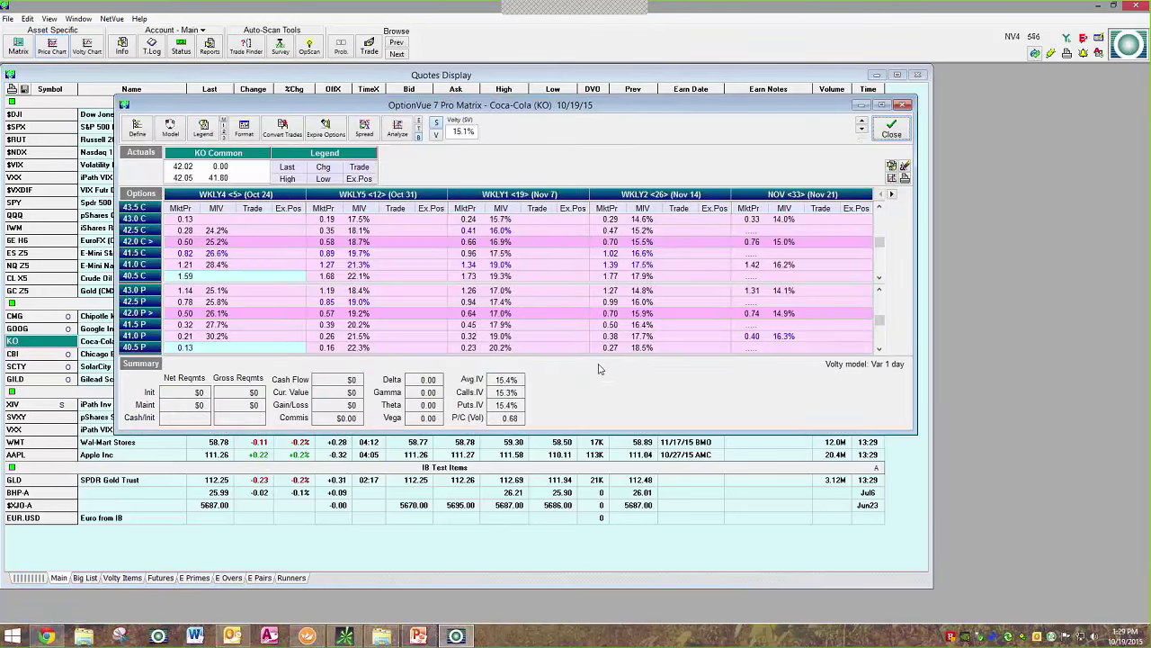
drag(491, 109, 570, 121)
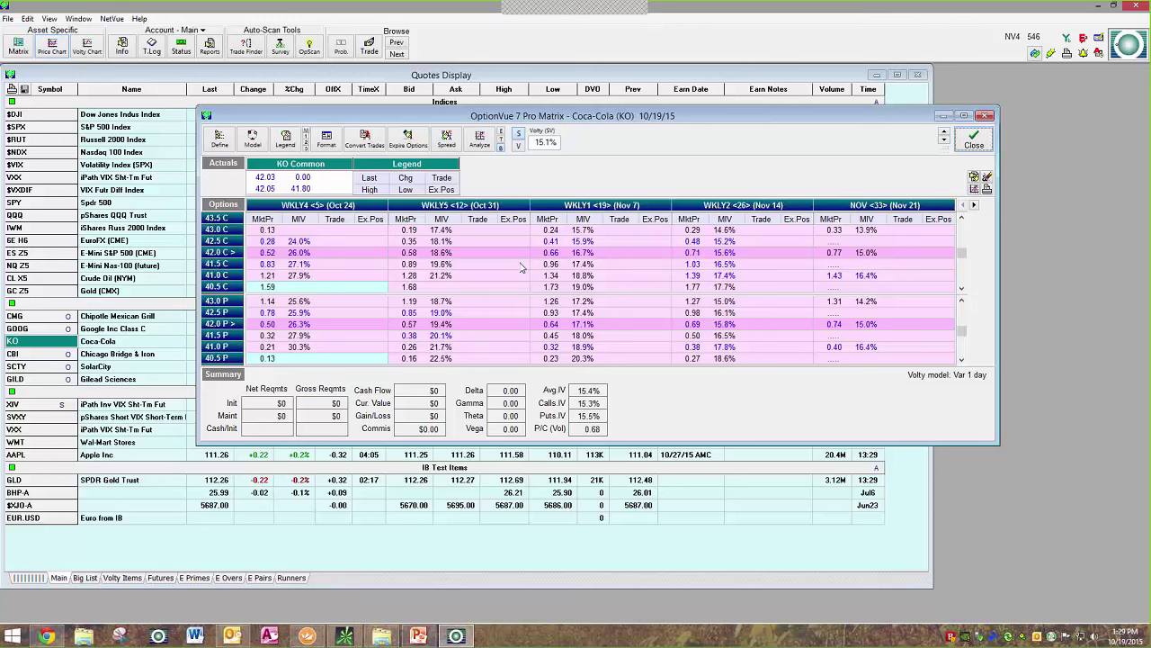
Enter existing positions of -10 in the Oct 24 42.0 call and +10 in the Nov 7 42.0 call.
click(373, 254)
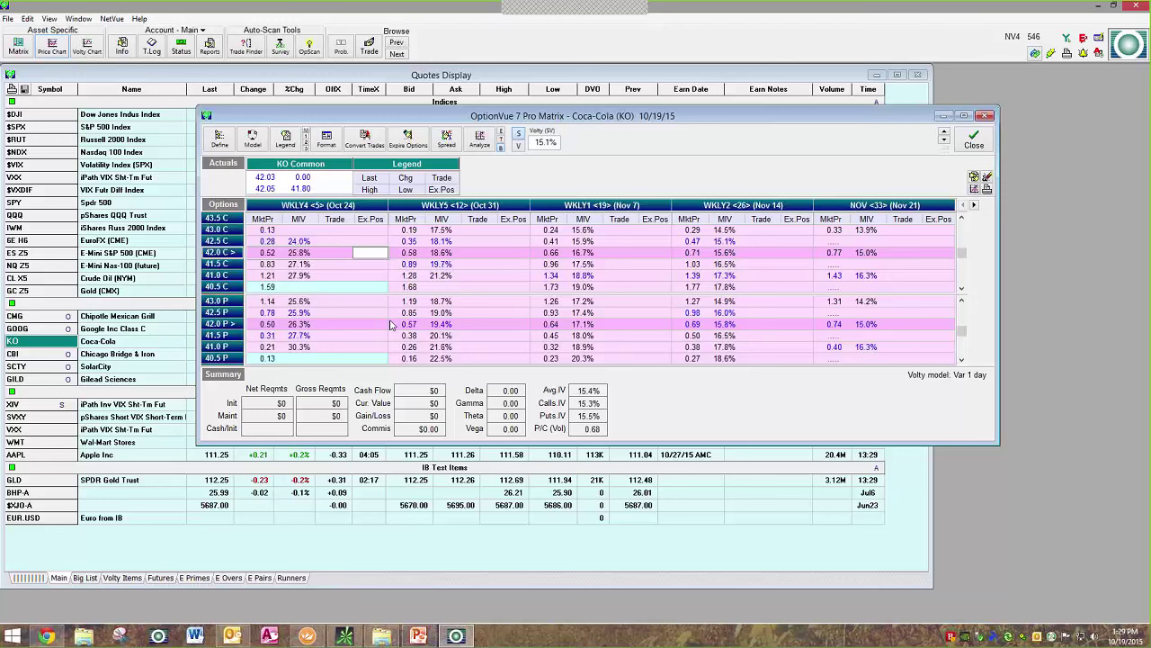
key(Return)
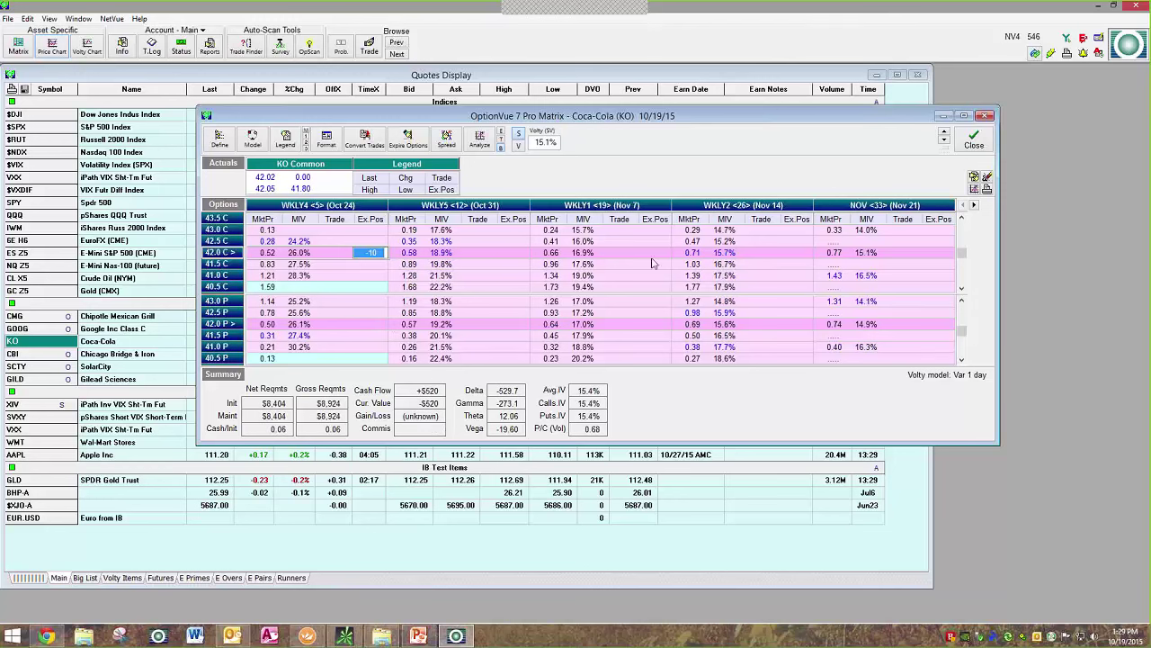
click(660, 256)
text(10)
key(Return)
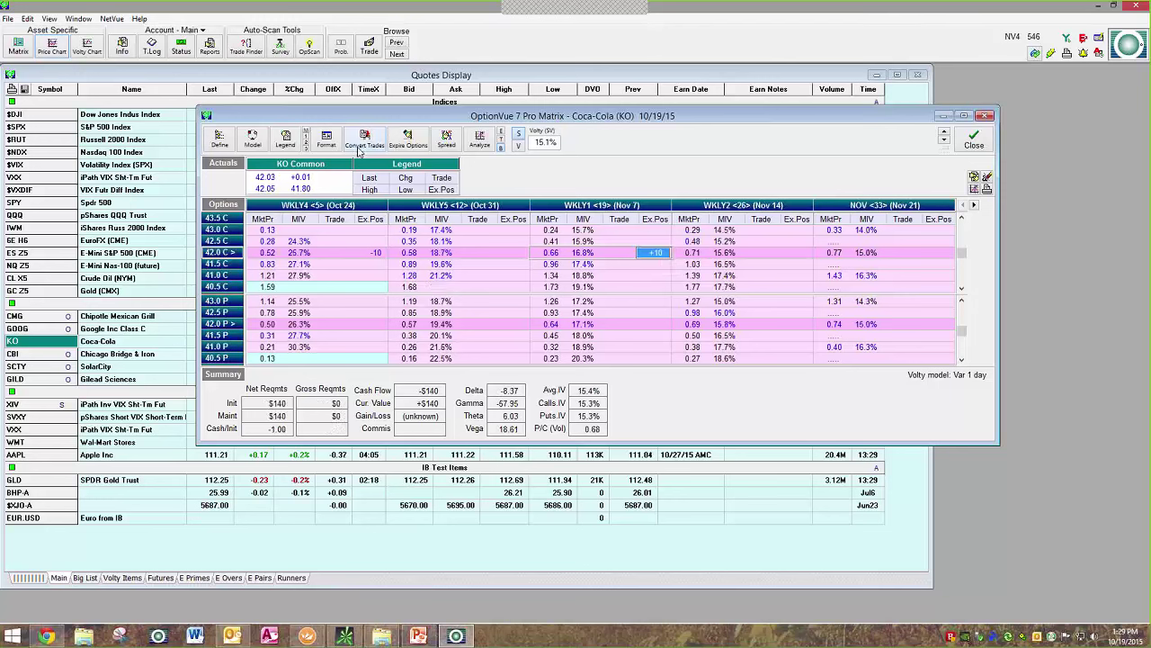
Switch the active account to Temp and from there to Sample.
click(172, 30)
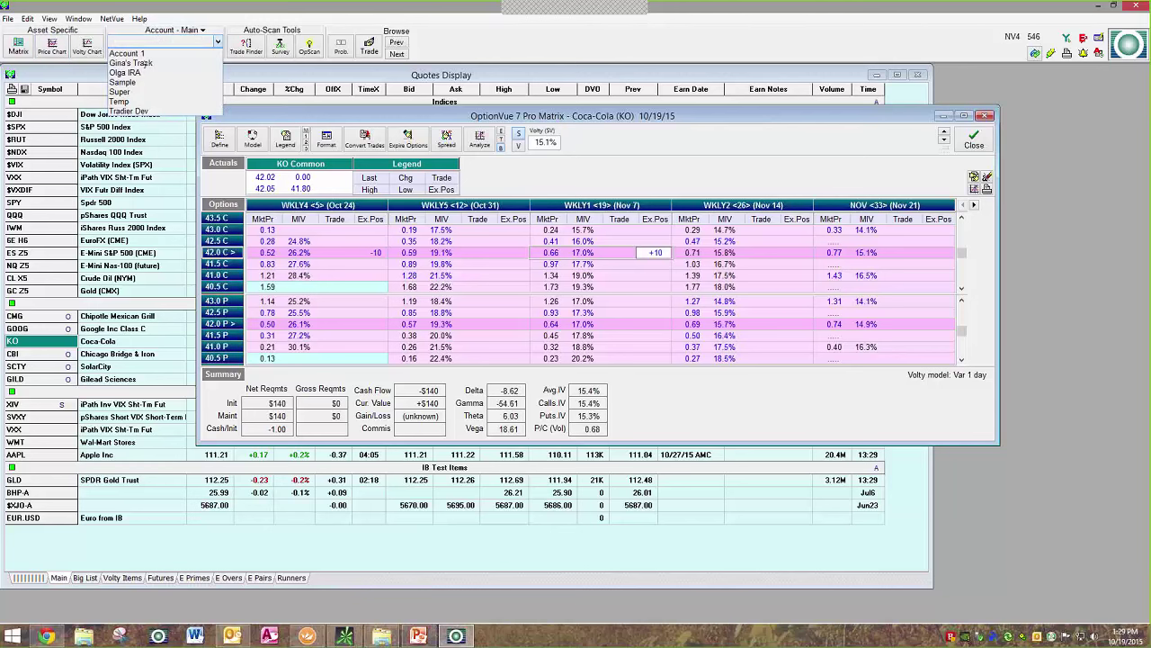
click(134, 101)
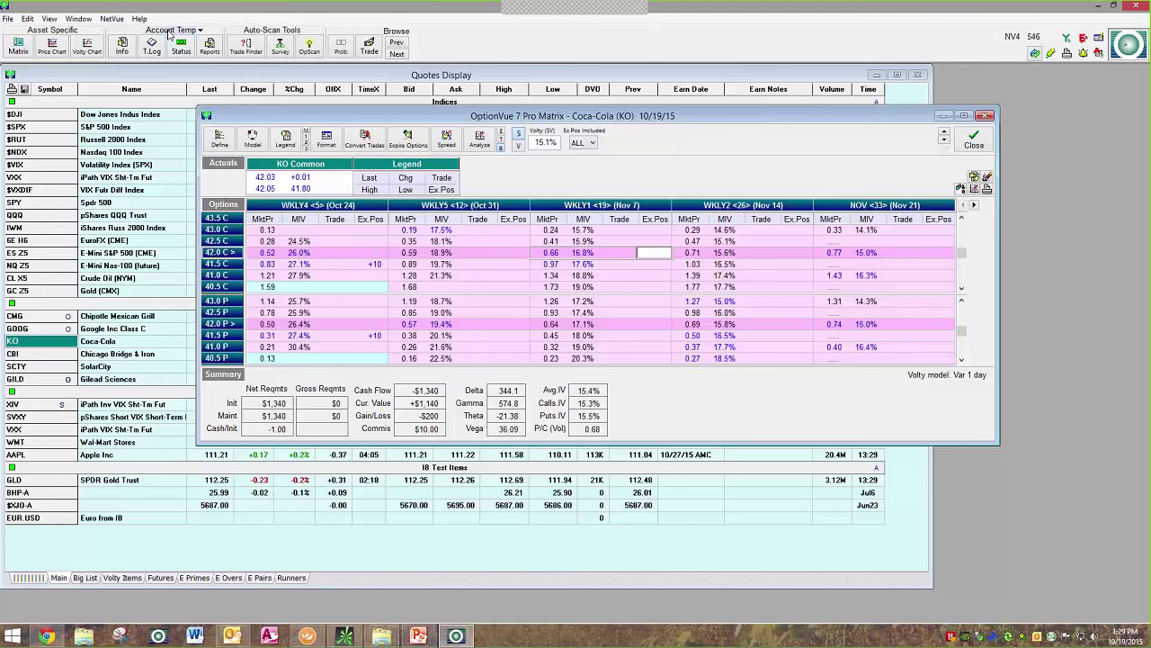
click(169, 36)
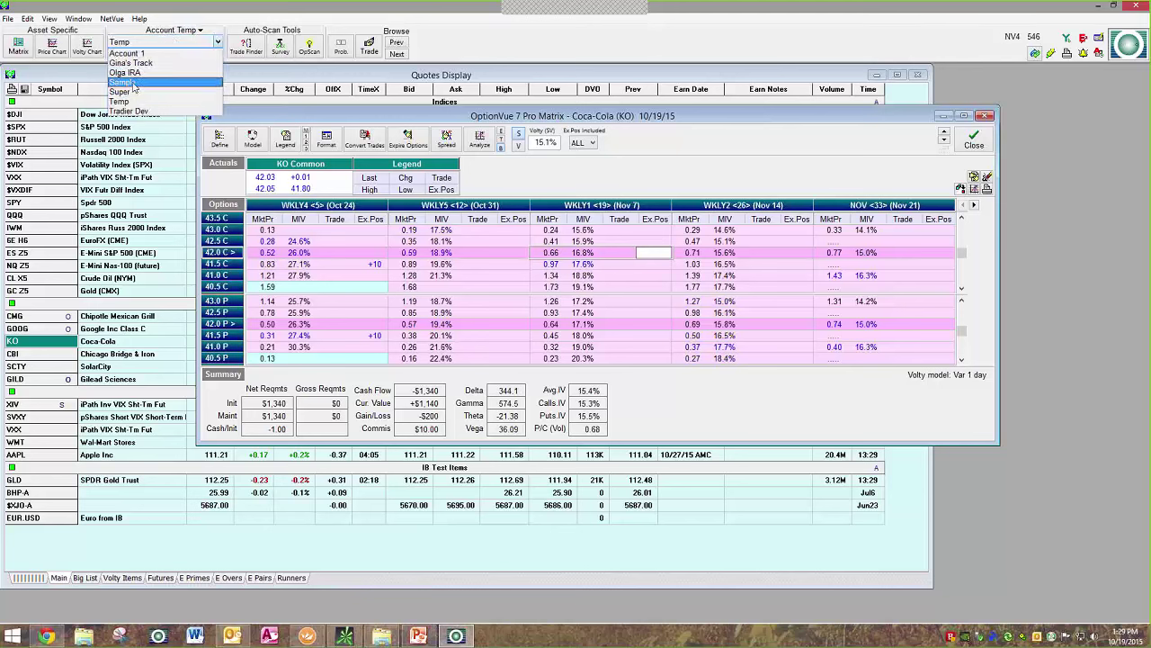
click(167, 82)
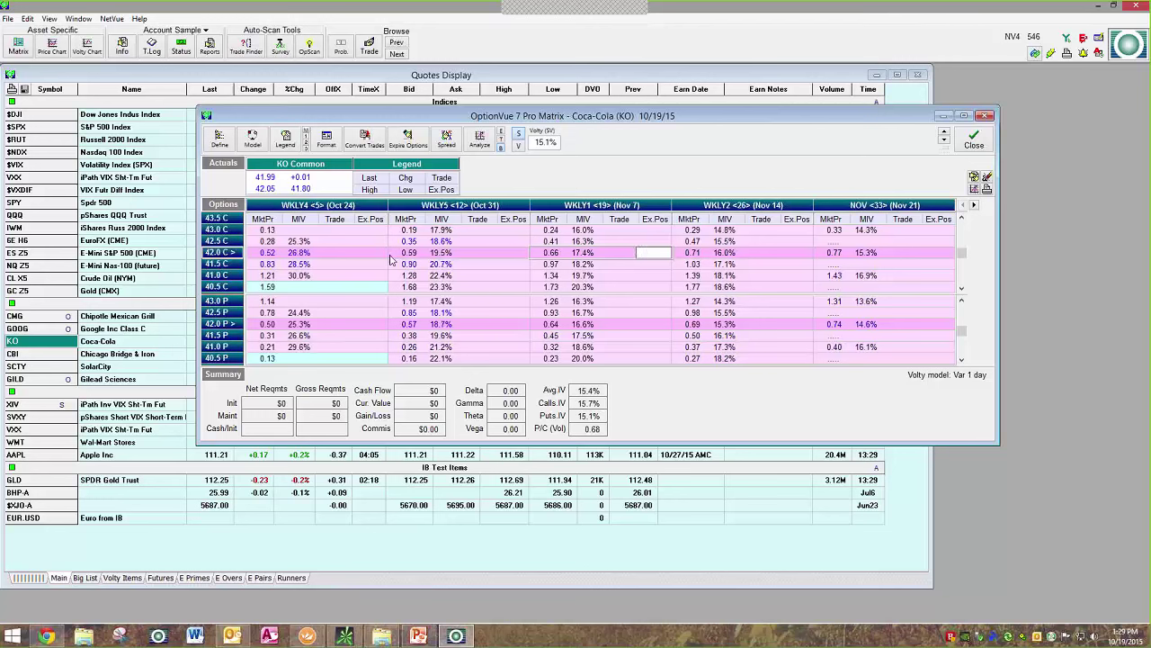
Enter trades of -10 in the Oct 24 42.0 call and +10 in the Nov 7 42.0 call, and convert them into existing positions.
click(337, 254)
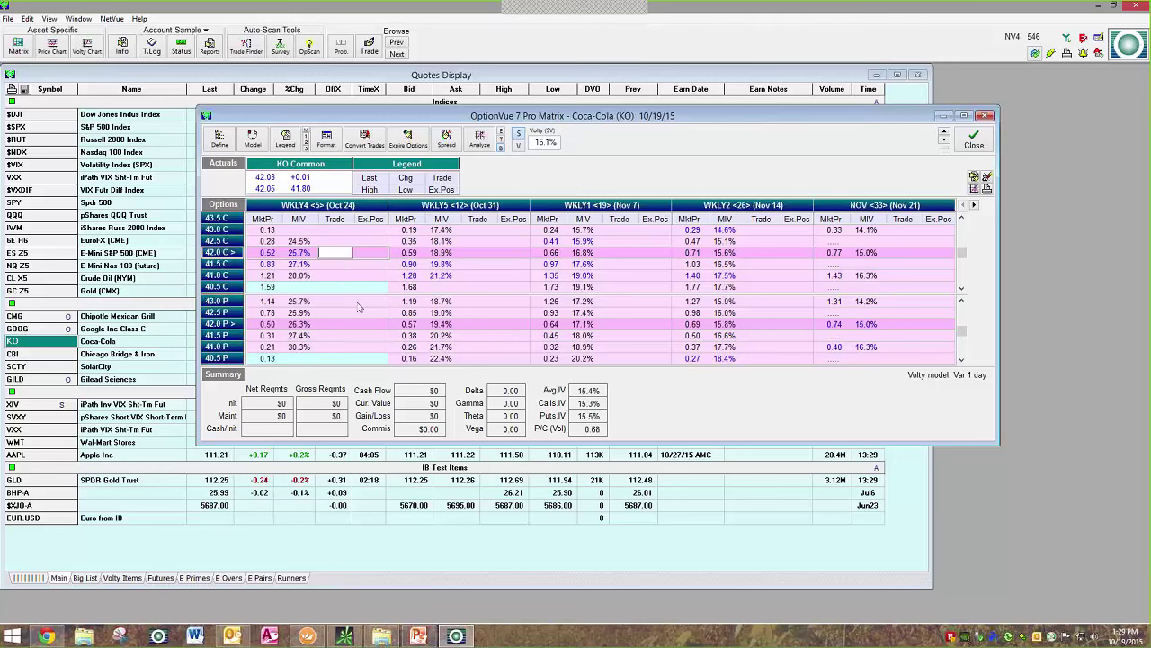
text(-10)
key(Return)
click(625, 257)
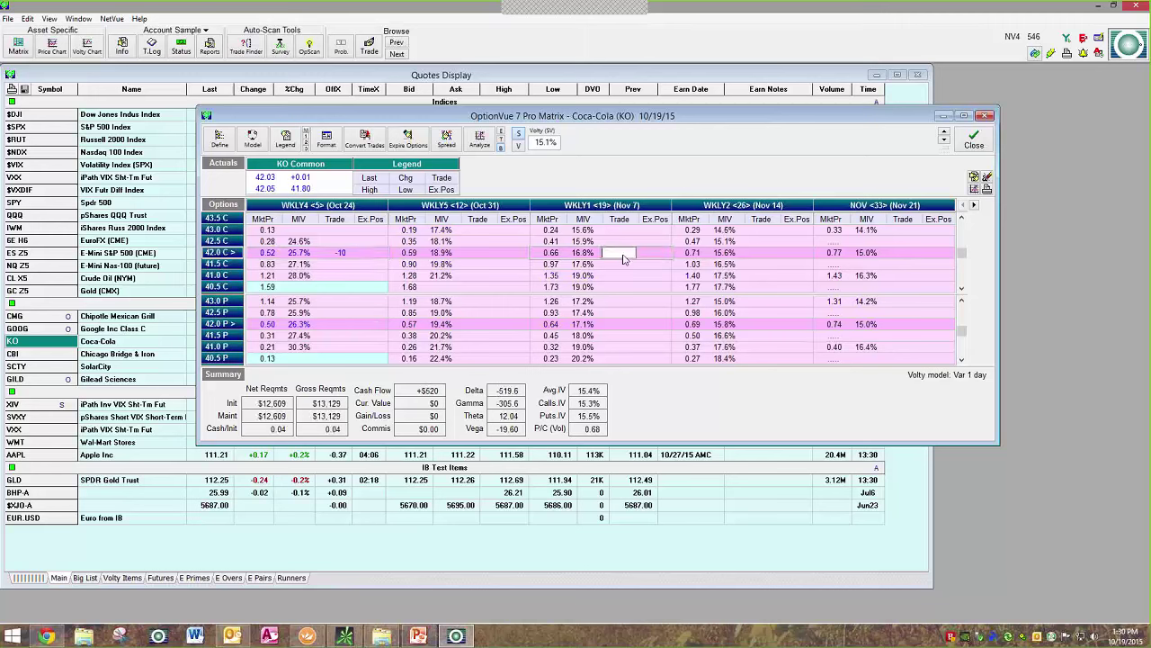
text(+10)
key(Return)
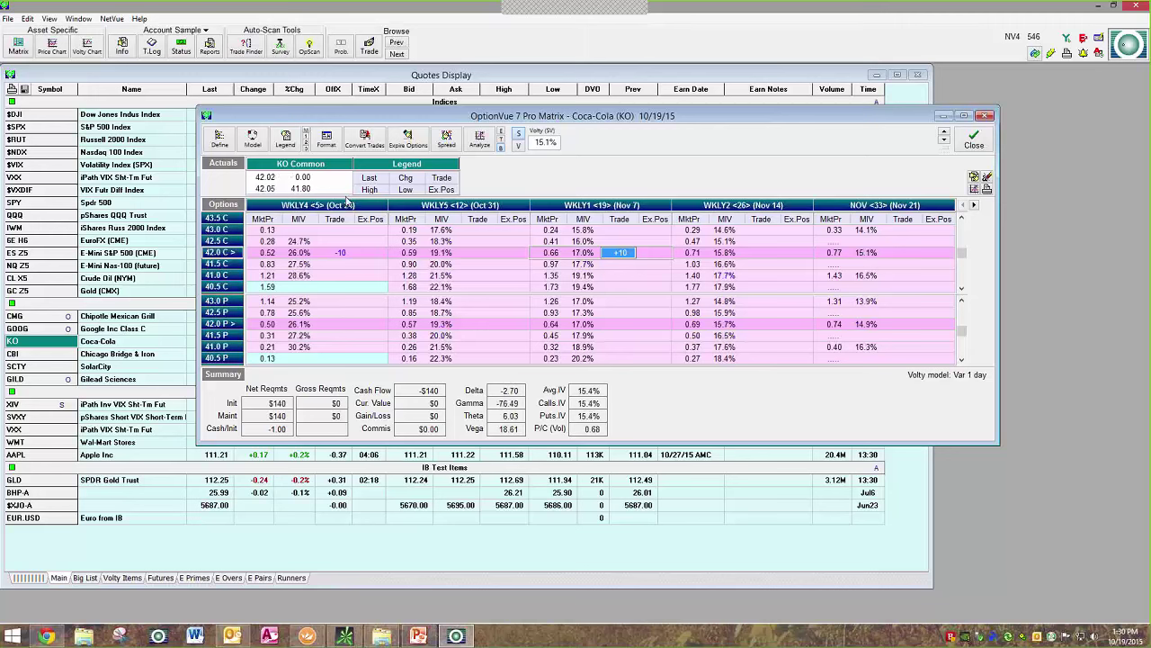
click(363, 140)
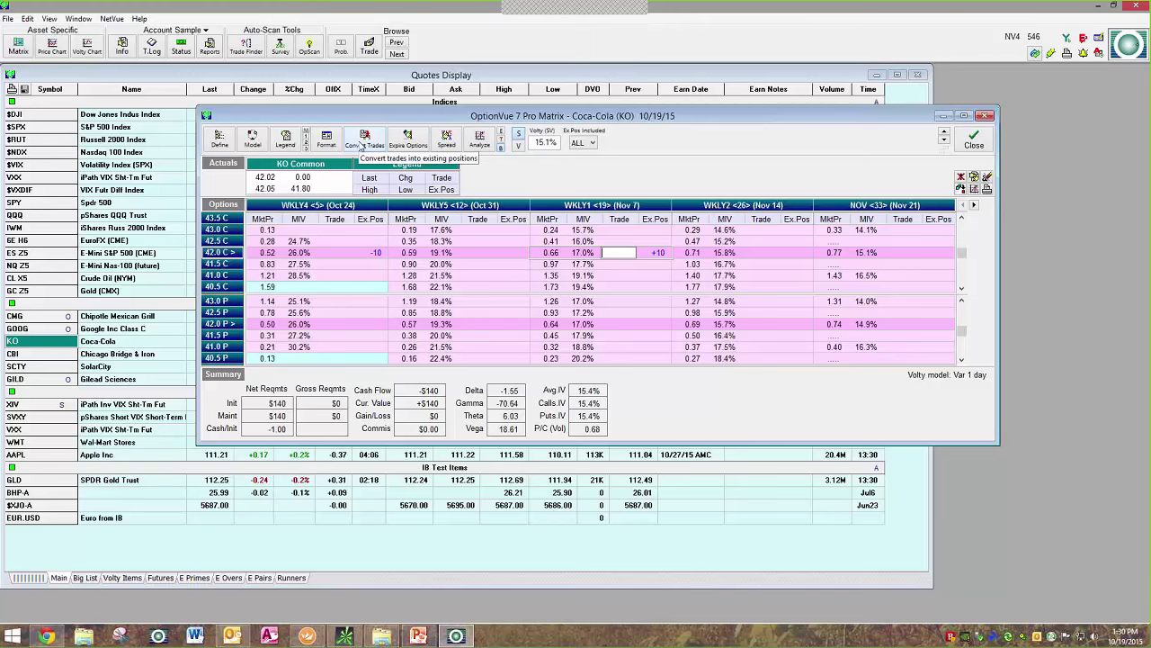
Tag both Coca-Cola call transactions with reference a in the Sample account's transaction log and save it.
click(153, 51)
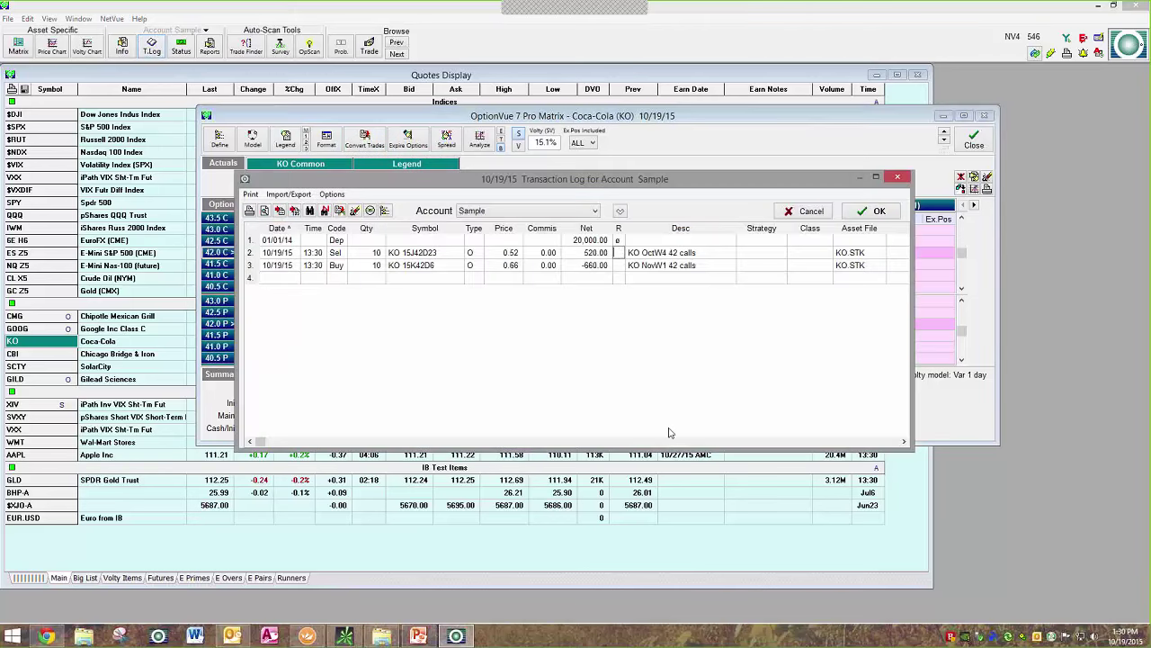
text(aa)
click(876, 212)
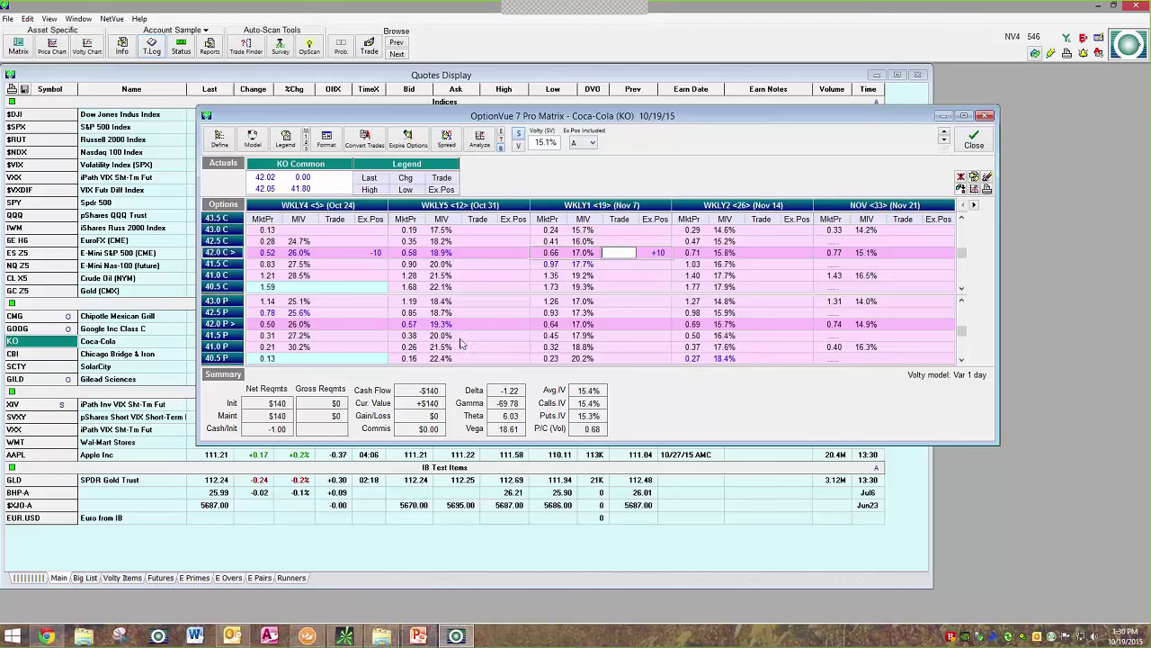
Try to convert existing-position entries of -12 in the Oct 24 42.0 put and +12 in the Nov 7 42.0 put.
click(376, 327)
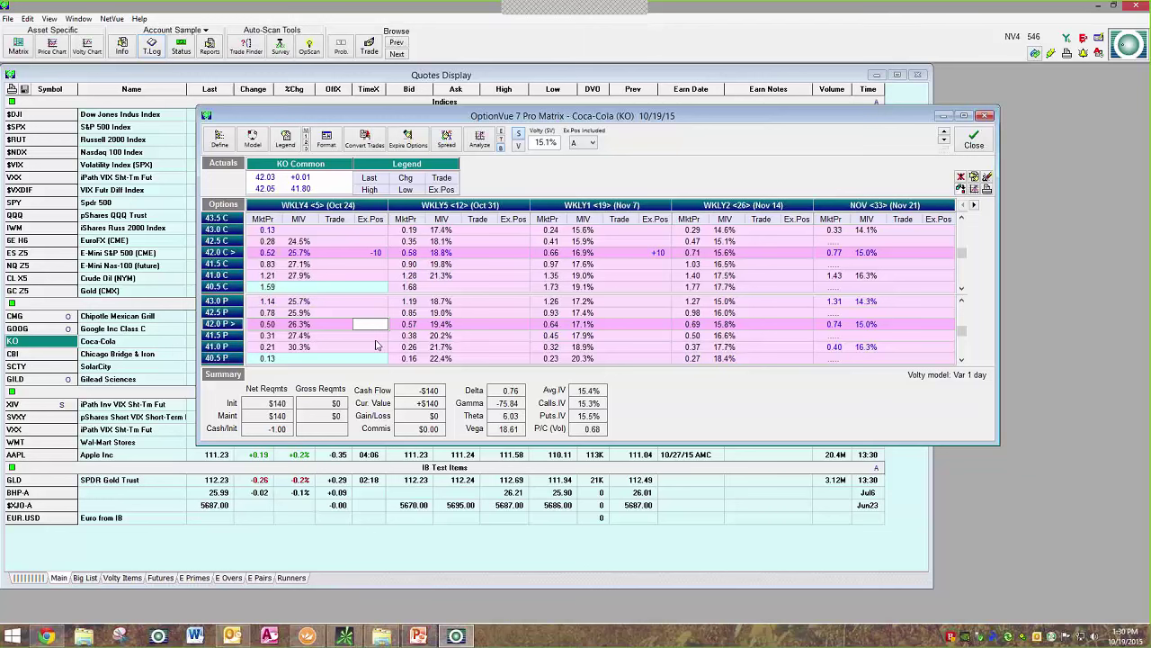
key(Return)
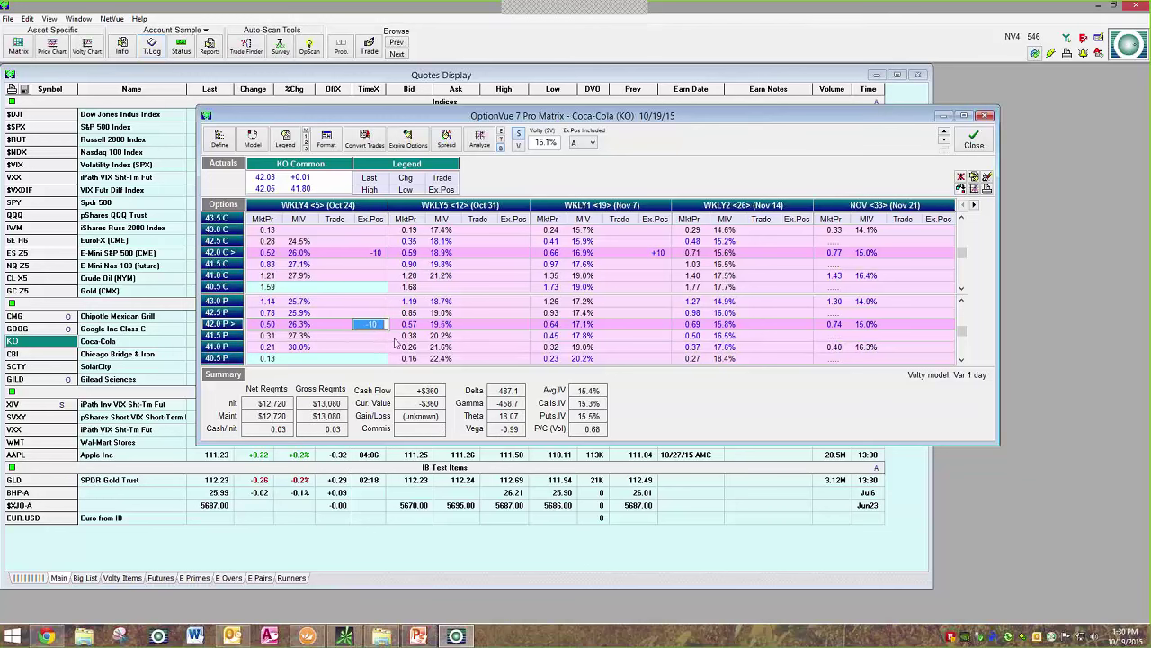
click(665, 326)
text(10)
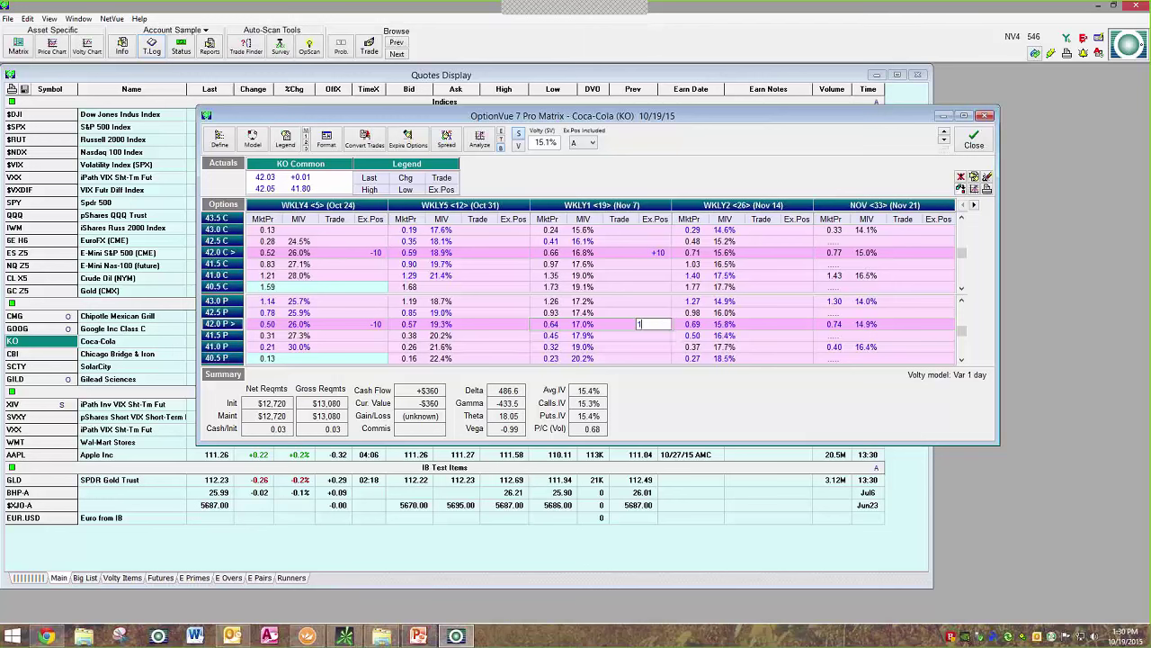
key(Return)
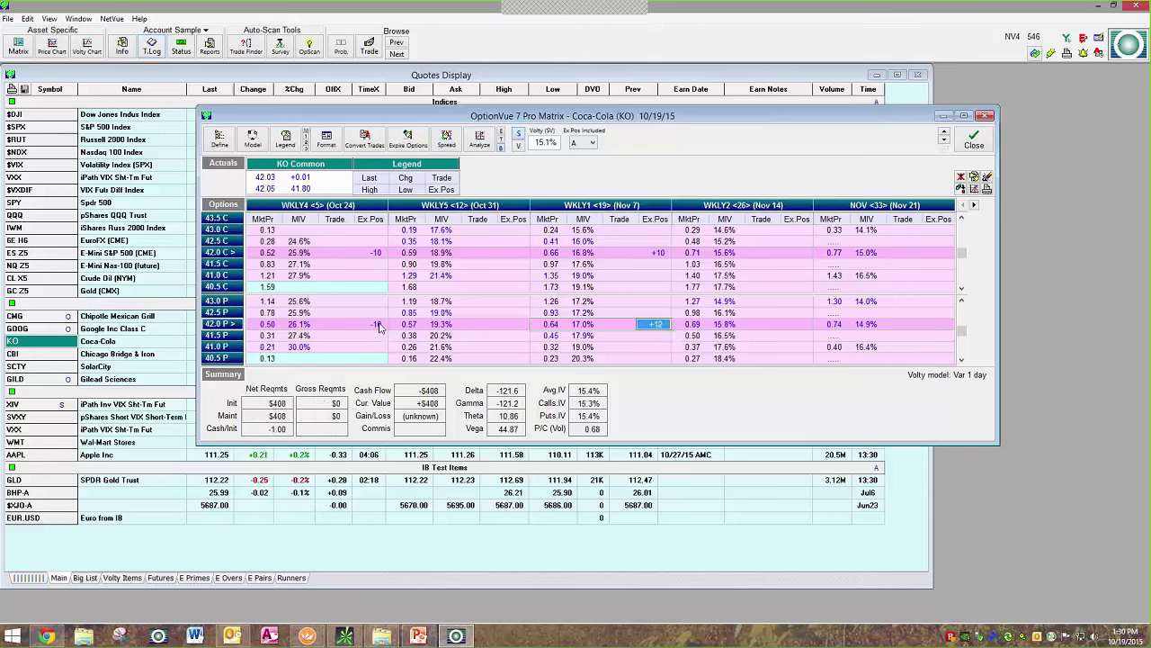
click(379, 324)
text(12)
key(Return)
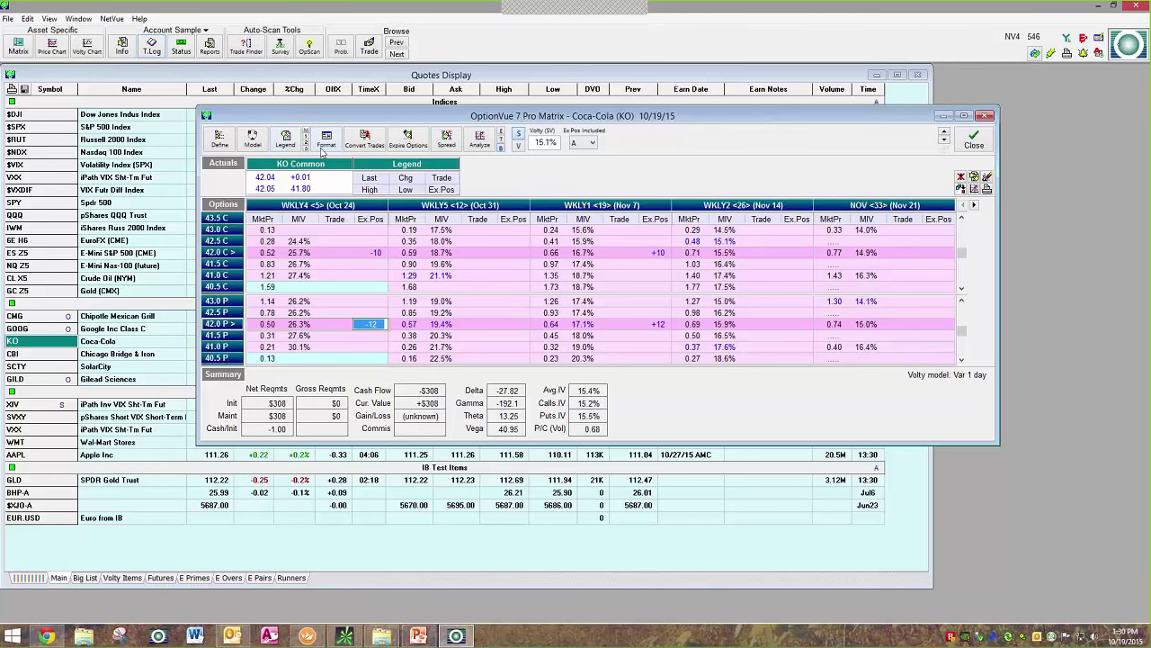
click(358, 147)
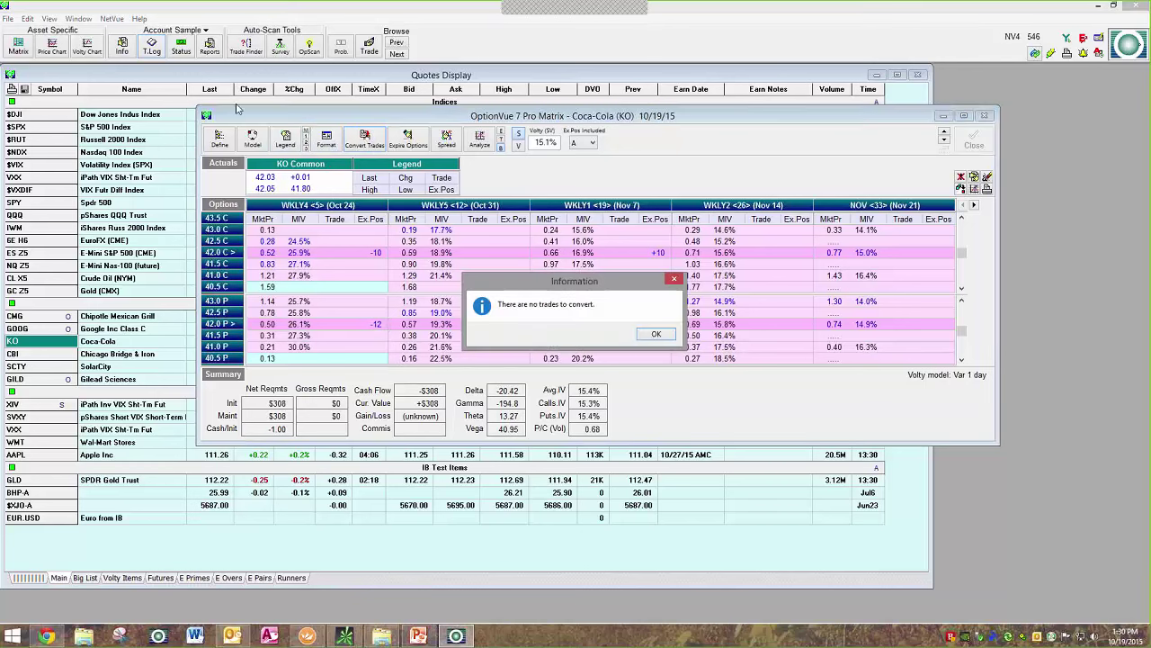
click(657, 335)
Enter trades of -12 in the Oct 24 42.0 put and +12 in the Nov 7 42.0 put, and convert them into existing positions.
click(346, 325)
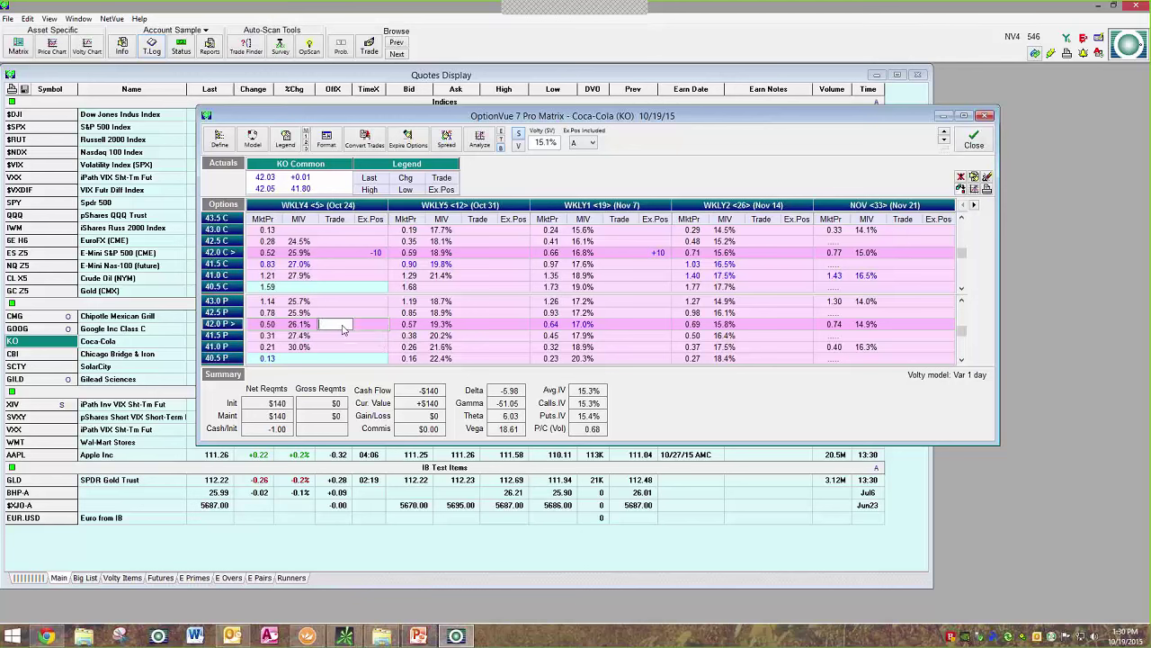
text(-12)
key(Return)
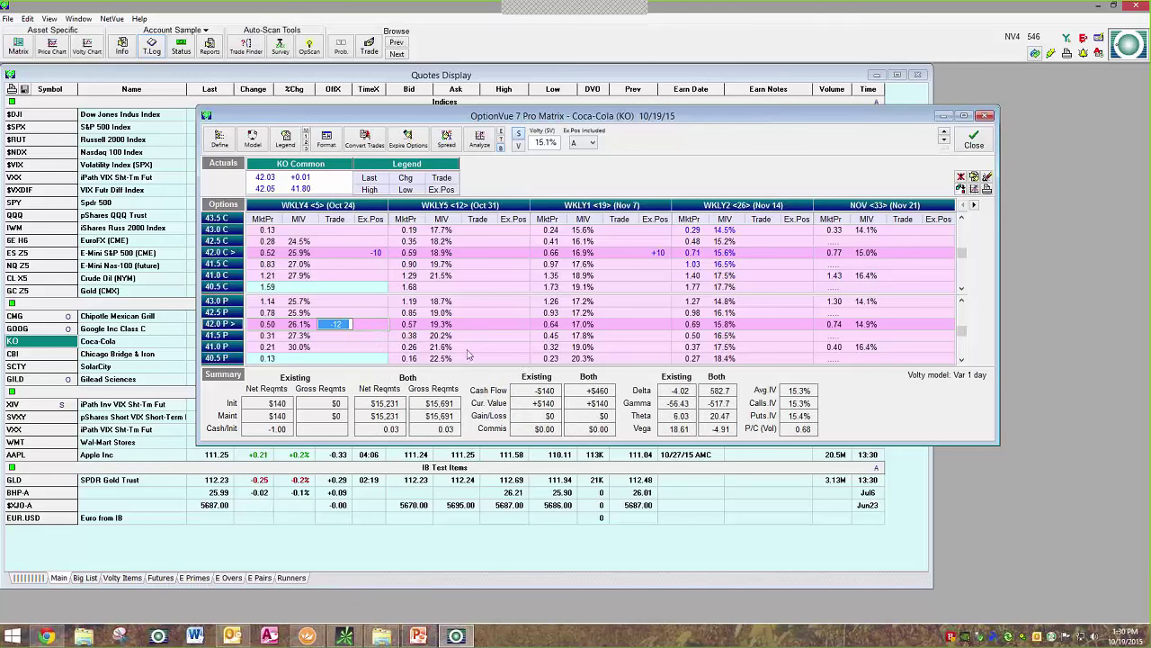
click(617, 325)
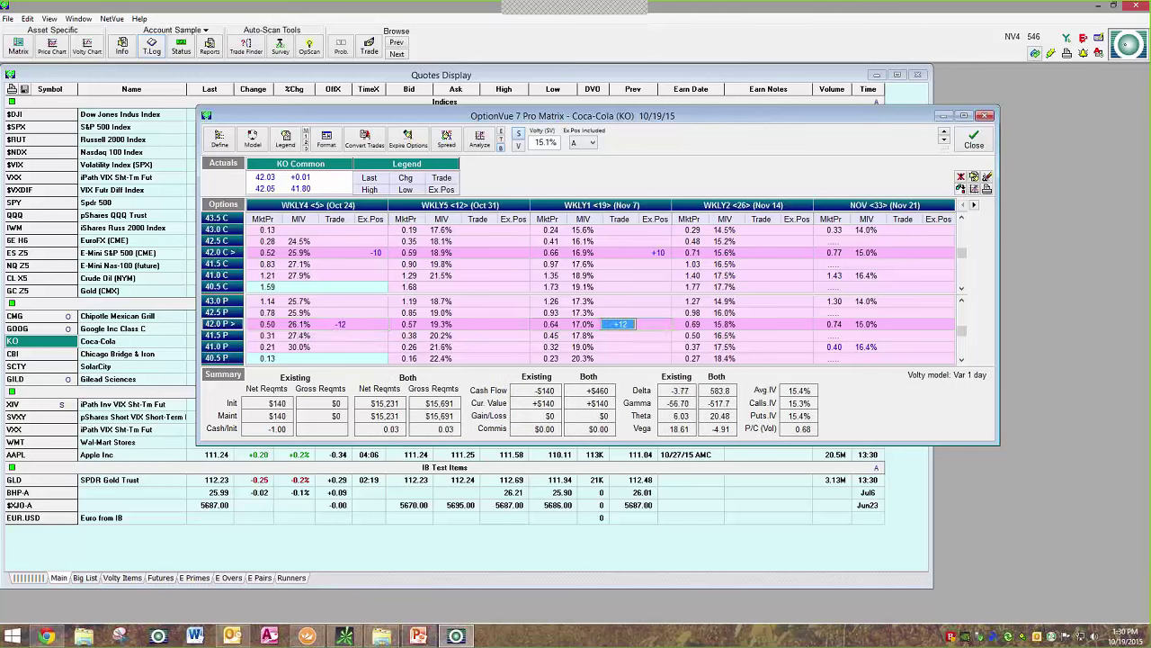
click(364, 137)
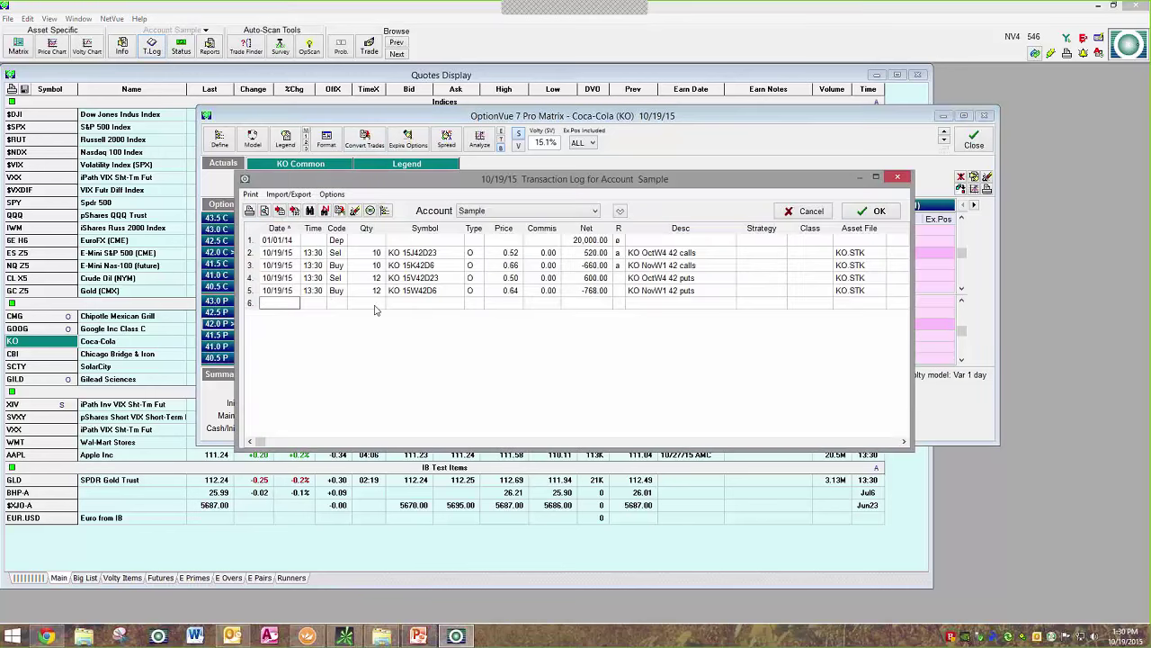
Tag both Coca-Cola put transactions with reference b in the transaction log and save it.
click(618, 278)
text(b)
key(Return)
text(b)
key(Return)
click(858, 214)
Filter the matrix's included existing positions to group A, followed by group B, to compare the two calendar spreads.
click(591, 143)
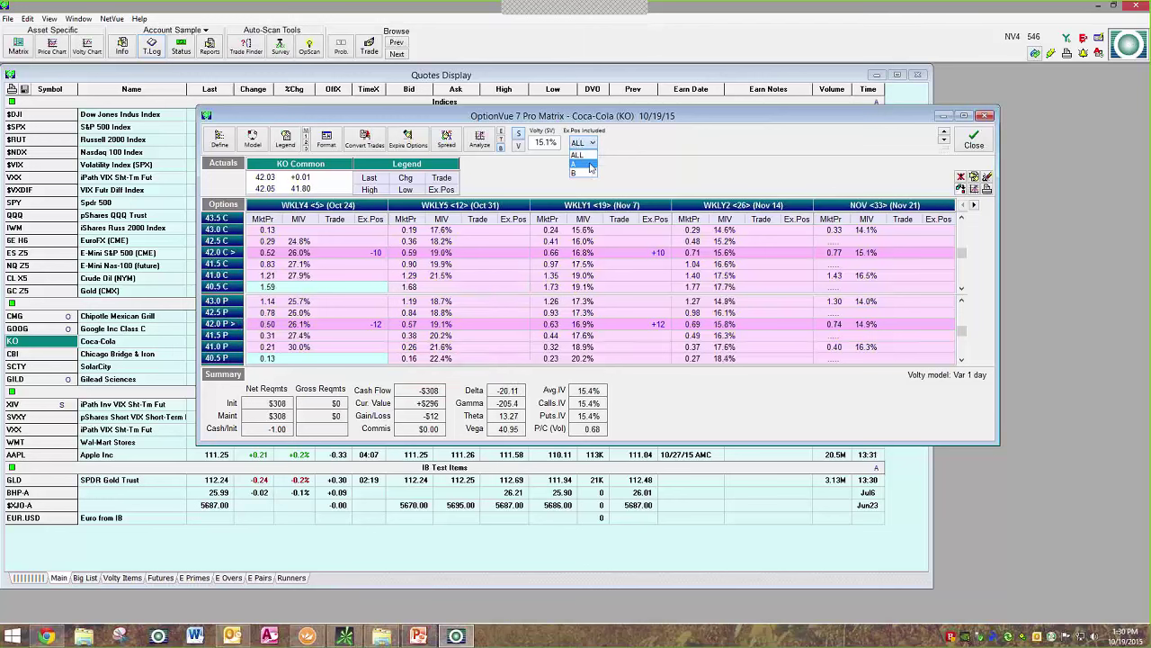
click(585, 162)
click(591, 144)
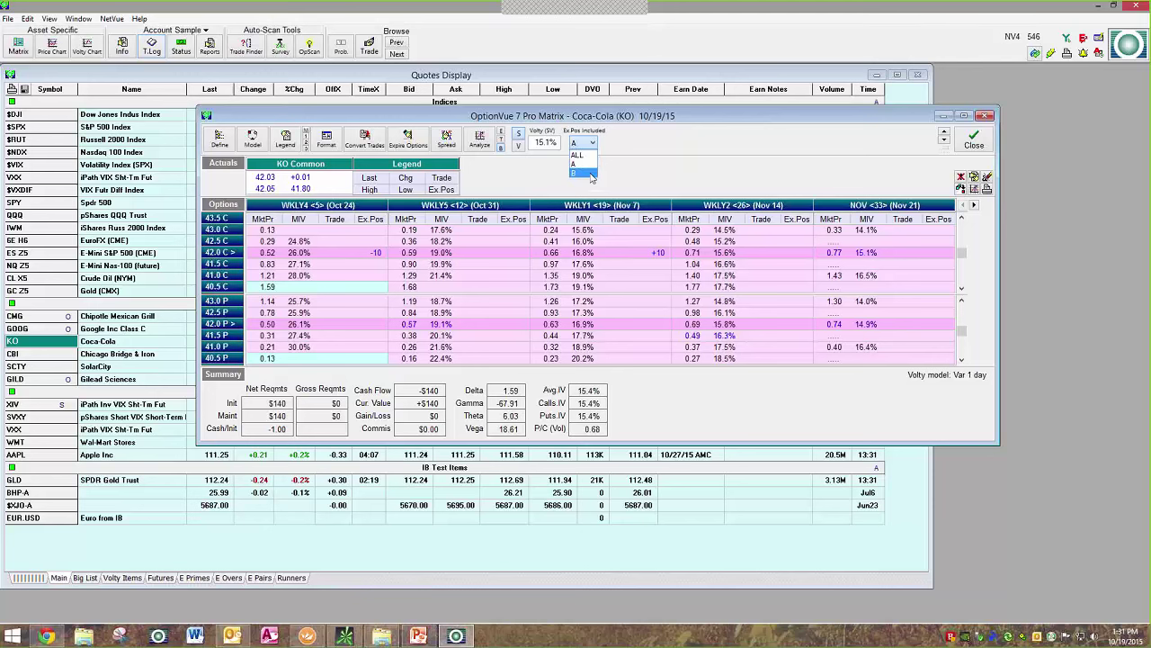
click(591, 173)
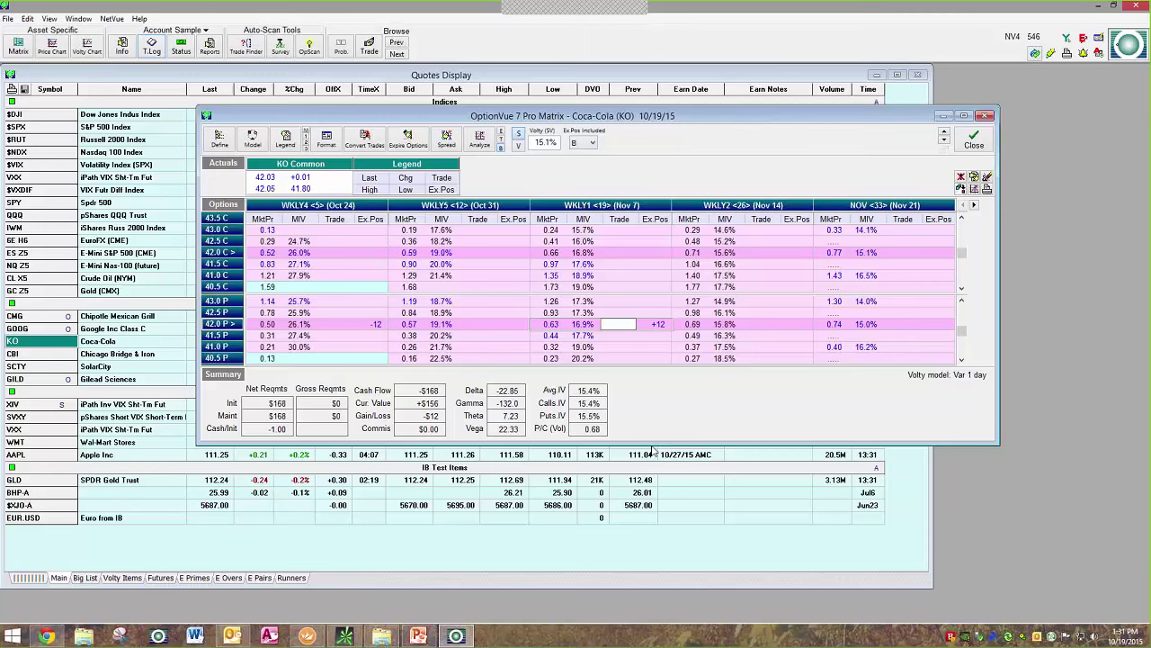
Make the Coca-Cola matrix window taller and bring the 42.0 call and put strikes into view.
drag(654, 447, 653, 495)
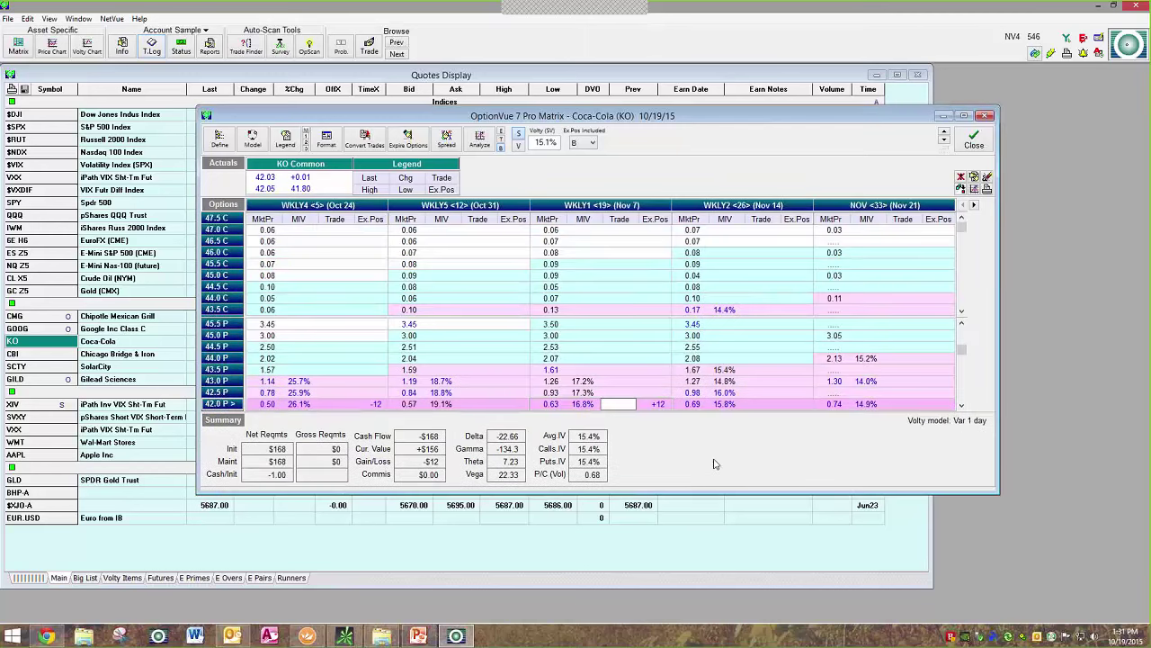
click(962, 406)
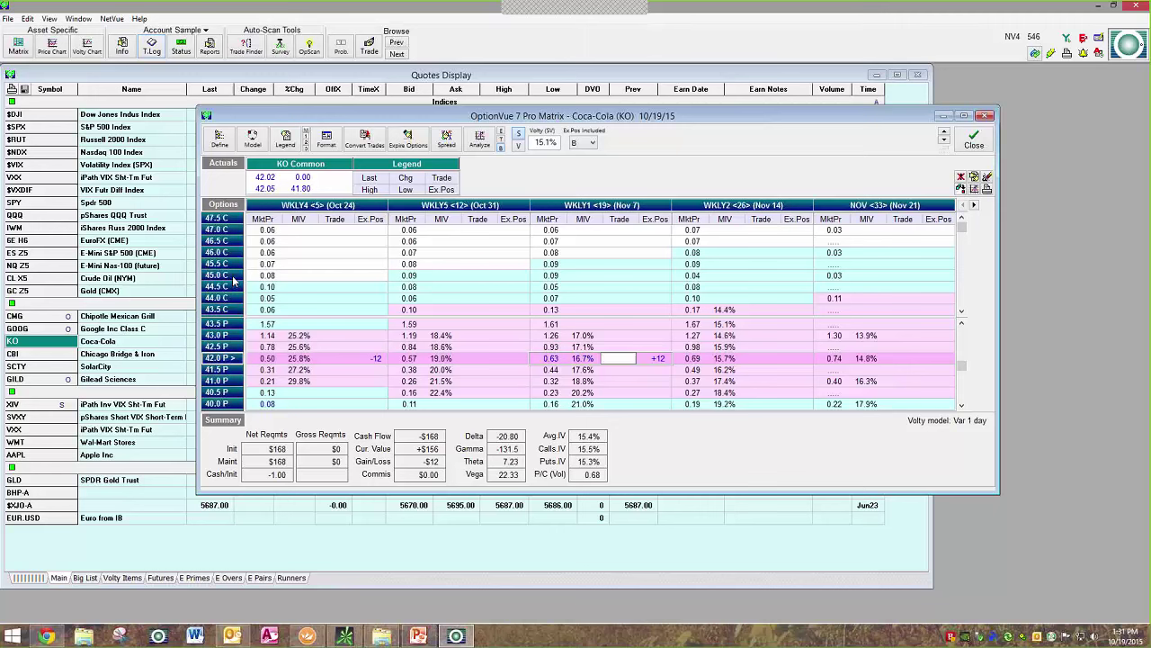
scroll(241, 277, down, 1)
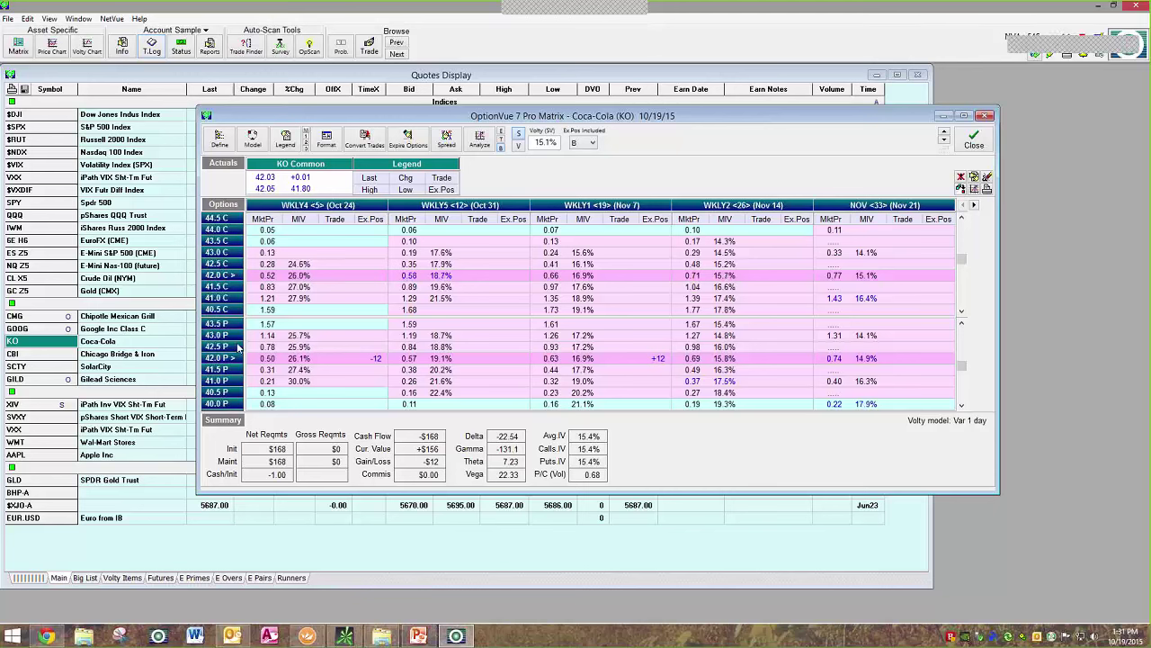
scroll(238, 336, down, 1)
scroll(238, 301, up, 1)
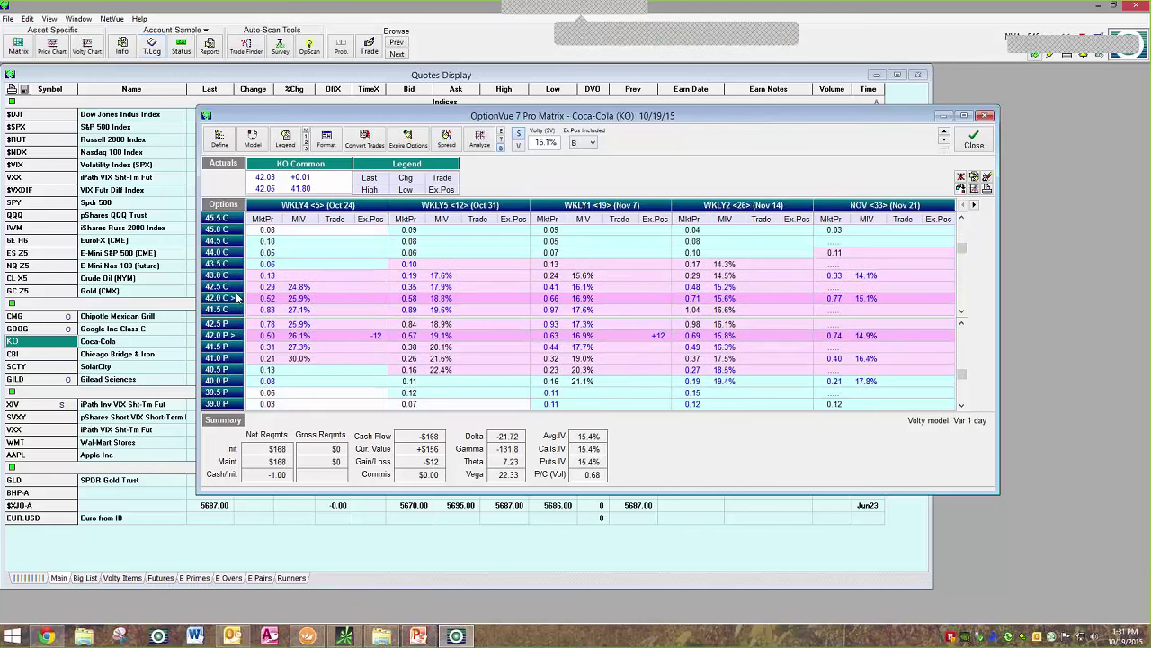
scroll(238, 279, down, 1)
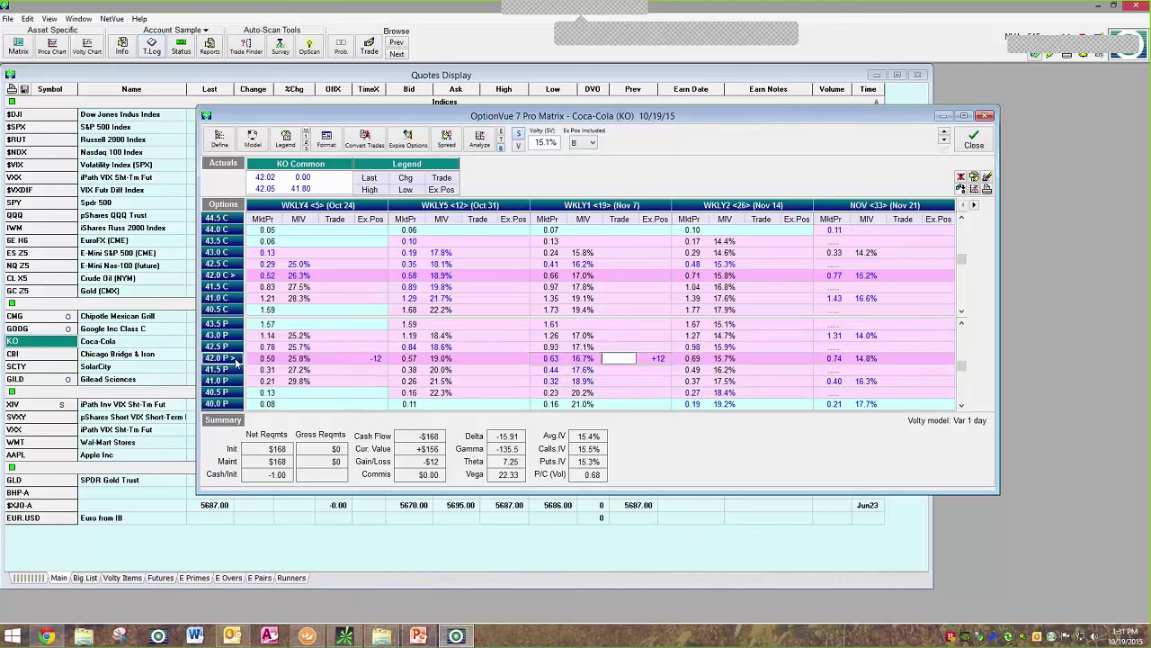
scroll(238, 362, up, 1)
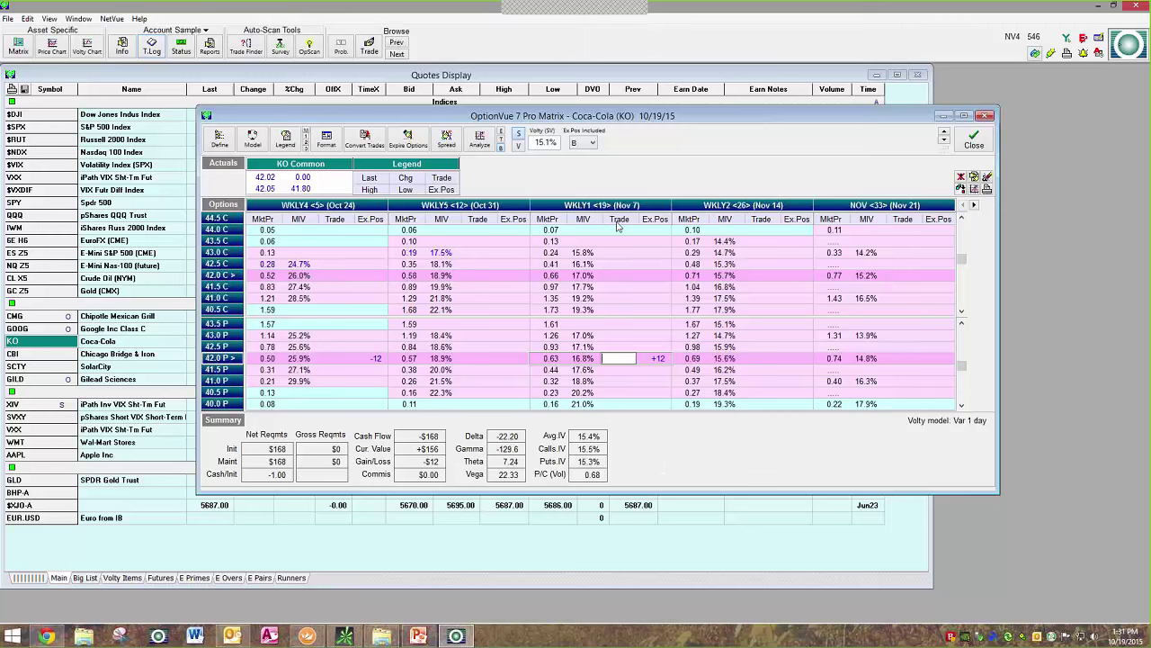
Set the included existing positions back to ALL and shift the matrix window slightly.
click(592, 143)
click(576, 155)
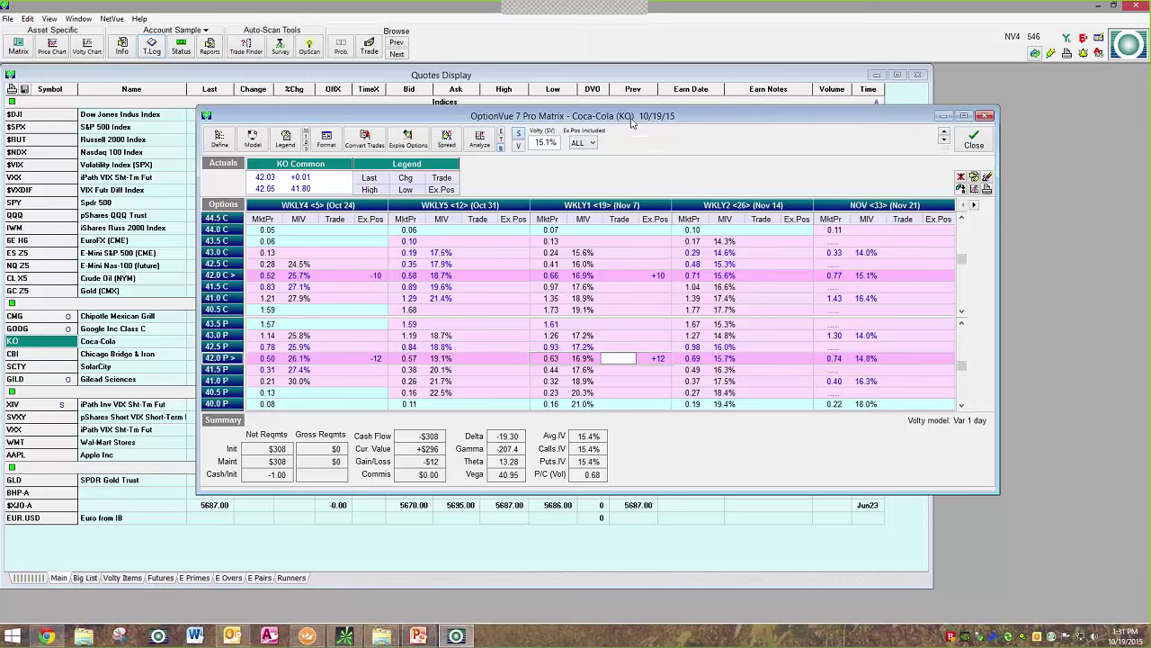
drag(634, 123, 624, 128)
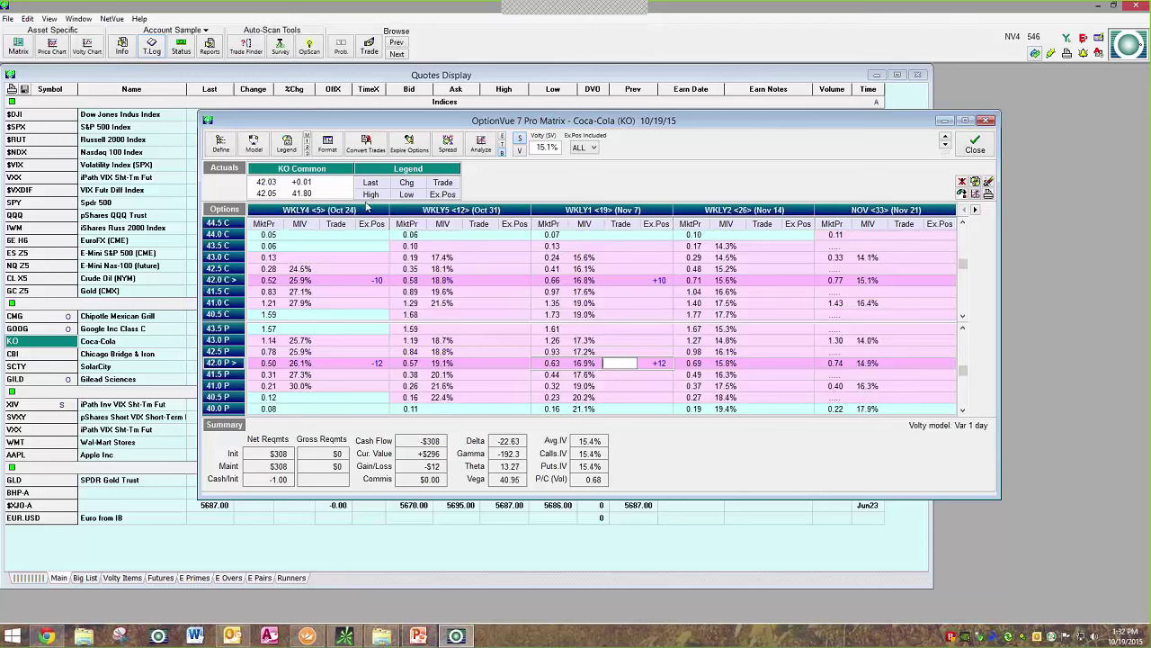
Examine the position summary for calls only, puts only, all options, and the Nov 7 expiration alone.
click(217, 210)
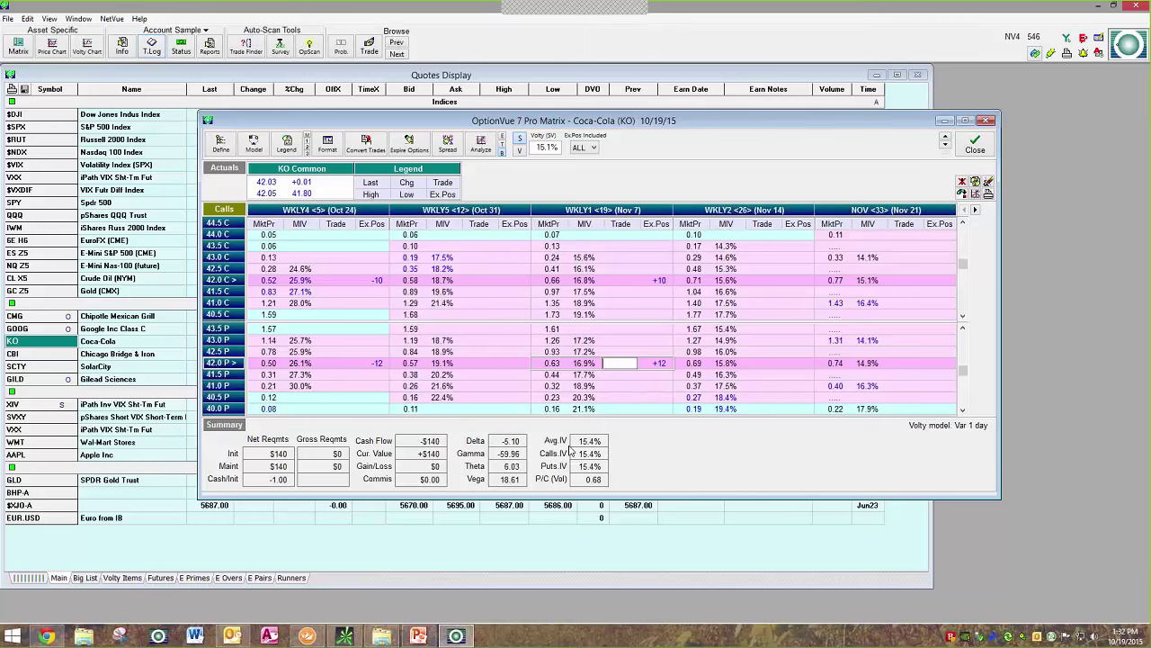
click(227, 213)
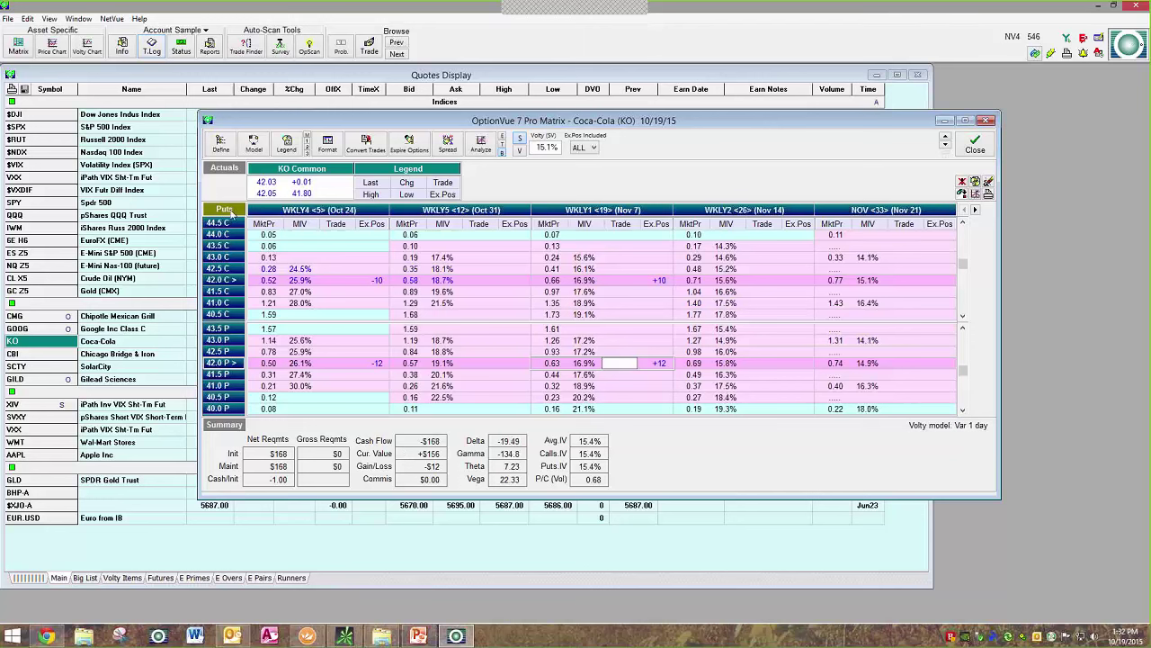
click(226, 210)
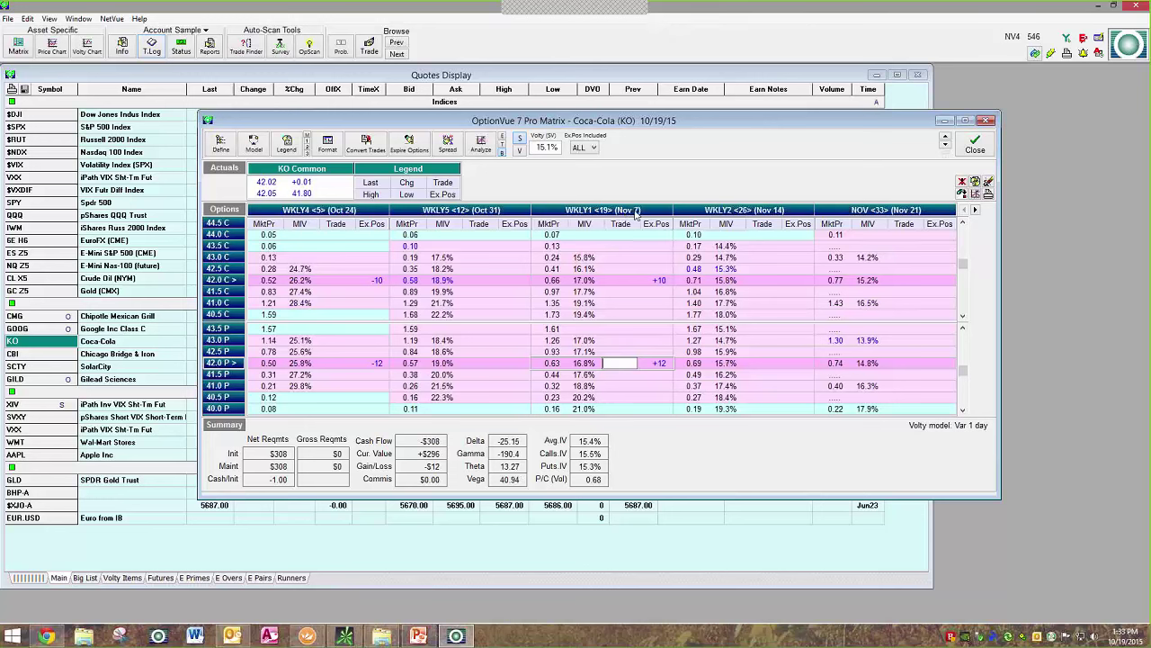
click(656, 214)
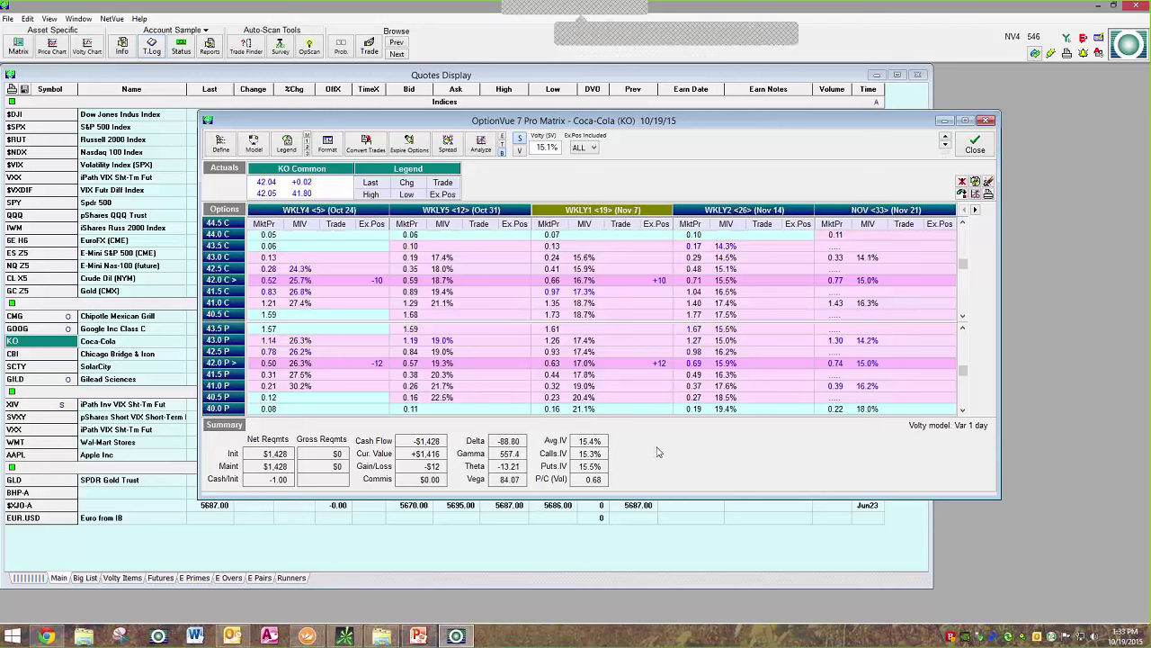
Examine the Coca-Cola position summary for all expirations, Oct 24 alone, and Oct 24 combined with Nov 7 and Nov 21.
click(645, 215)
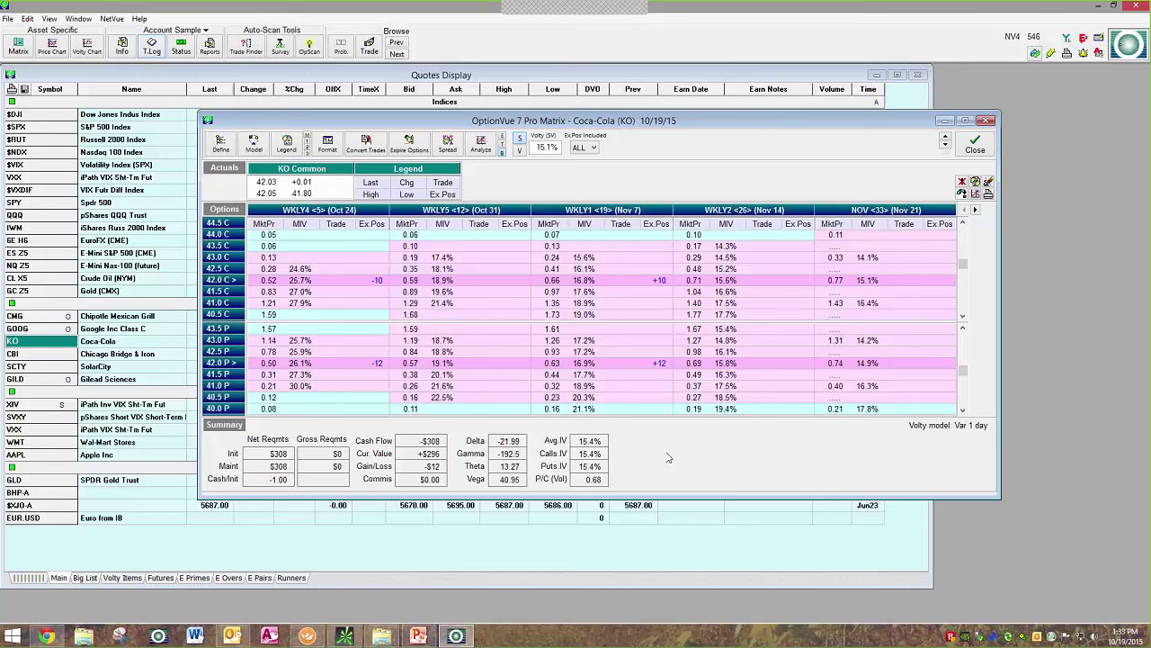
click(601, 210)
click(367, 211)
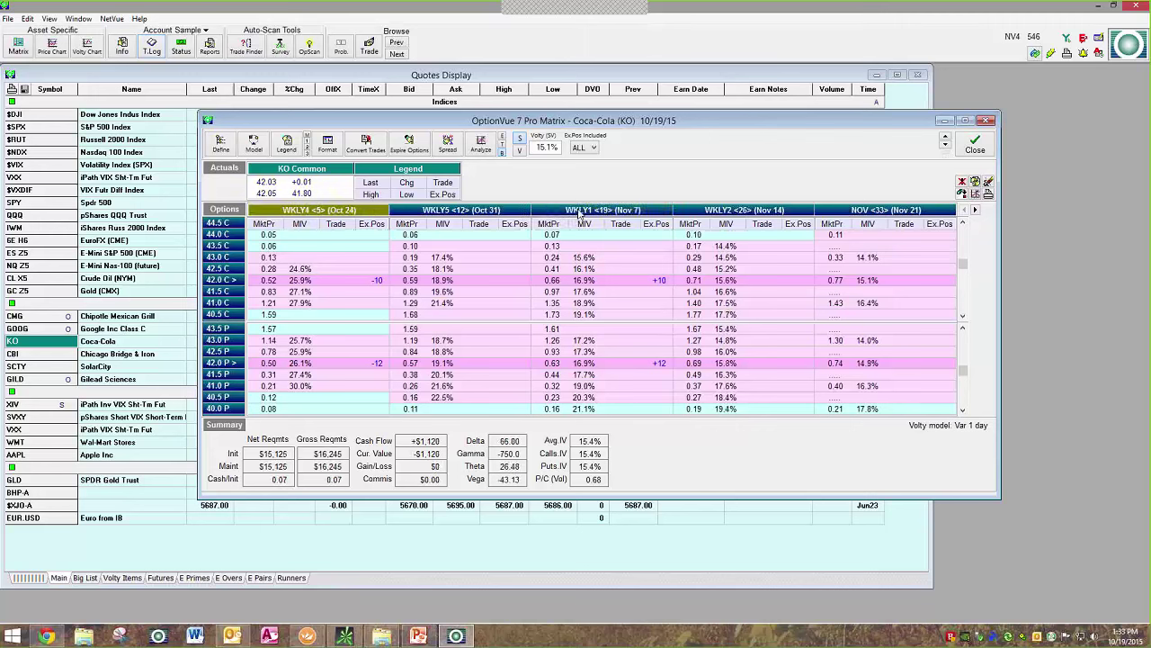
click(580, 210)
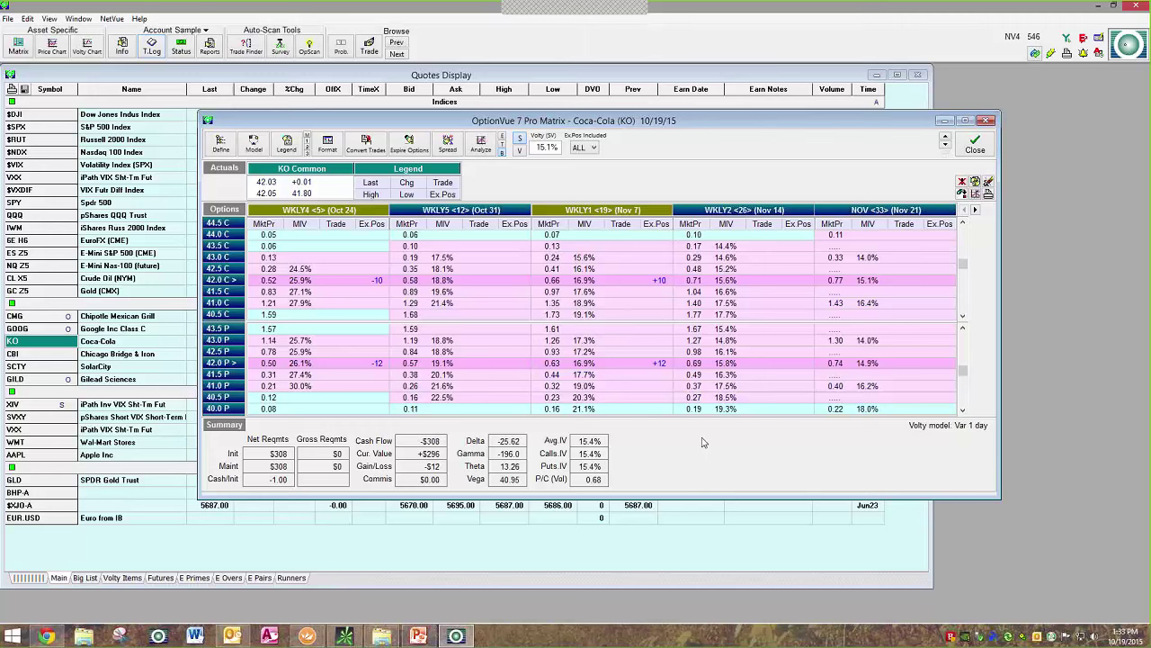
click(805, 214)
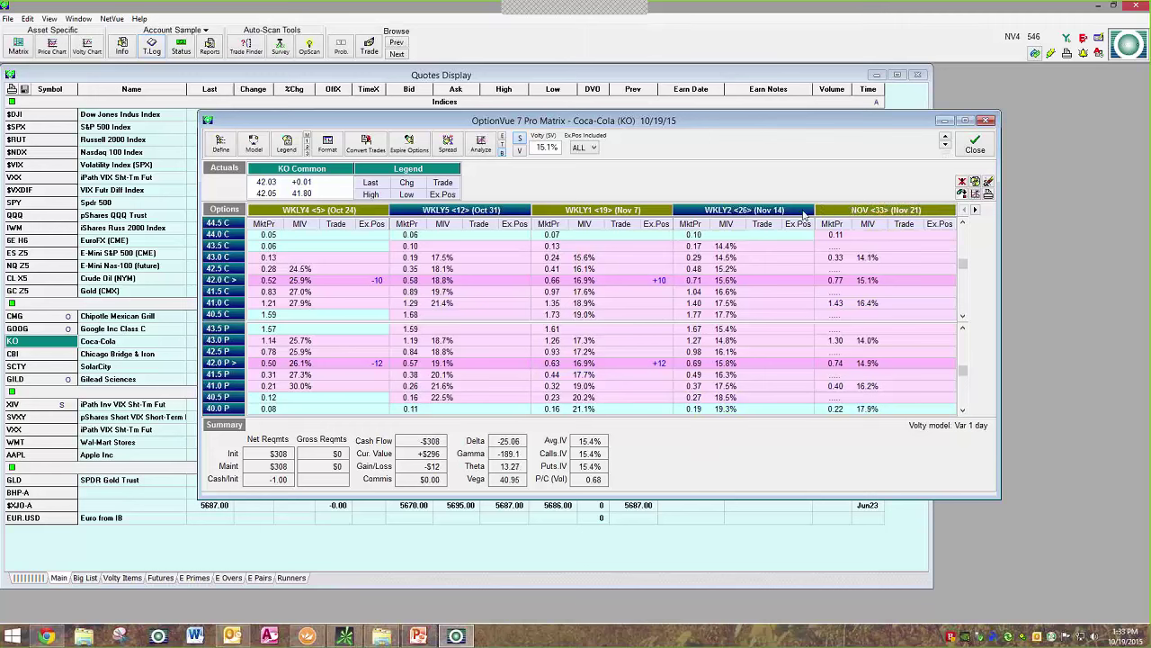
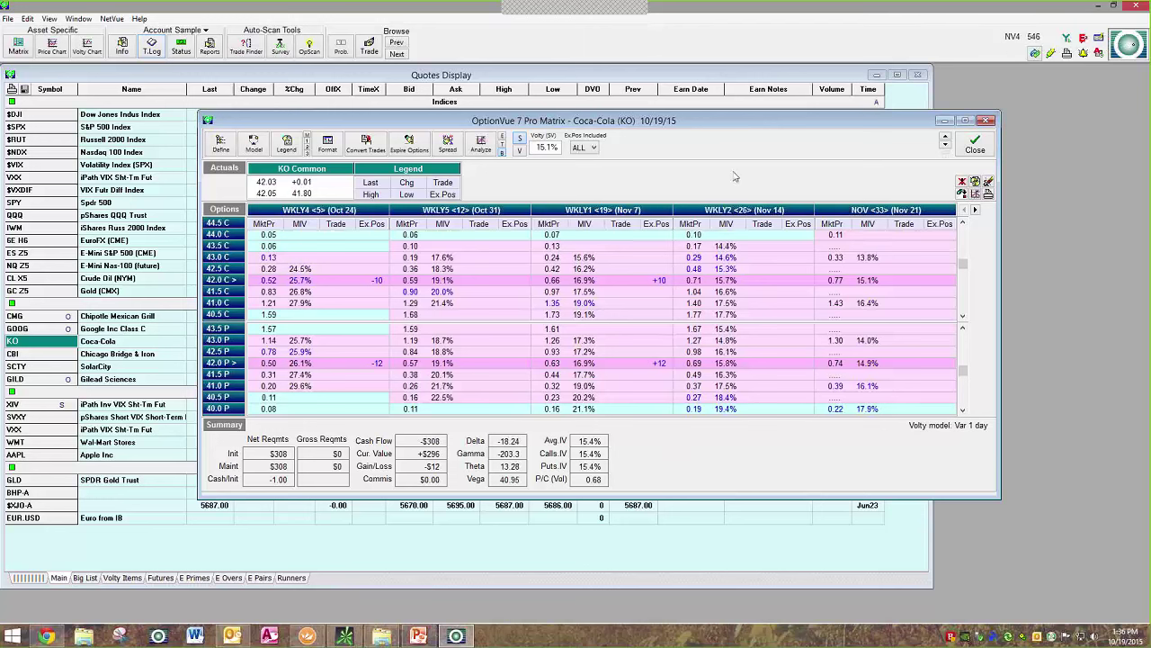
Close the Coca-Cola matrix, open the E-Mini S&P 500 matrix from the quotes list, and shift its window slightly.
click(974, 144)
click(185, 255)
double_click(185, 255)
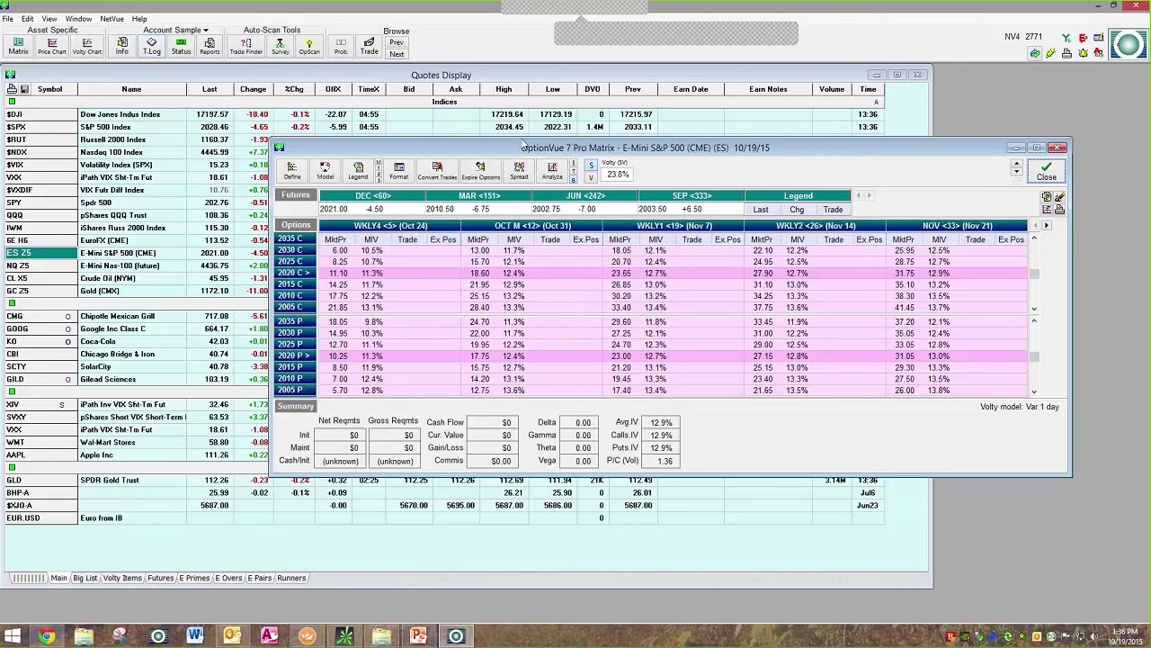
drag(525, 143, 425, 134)
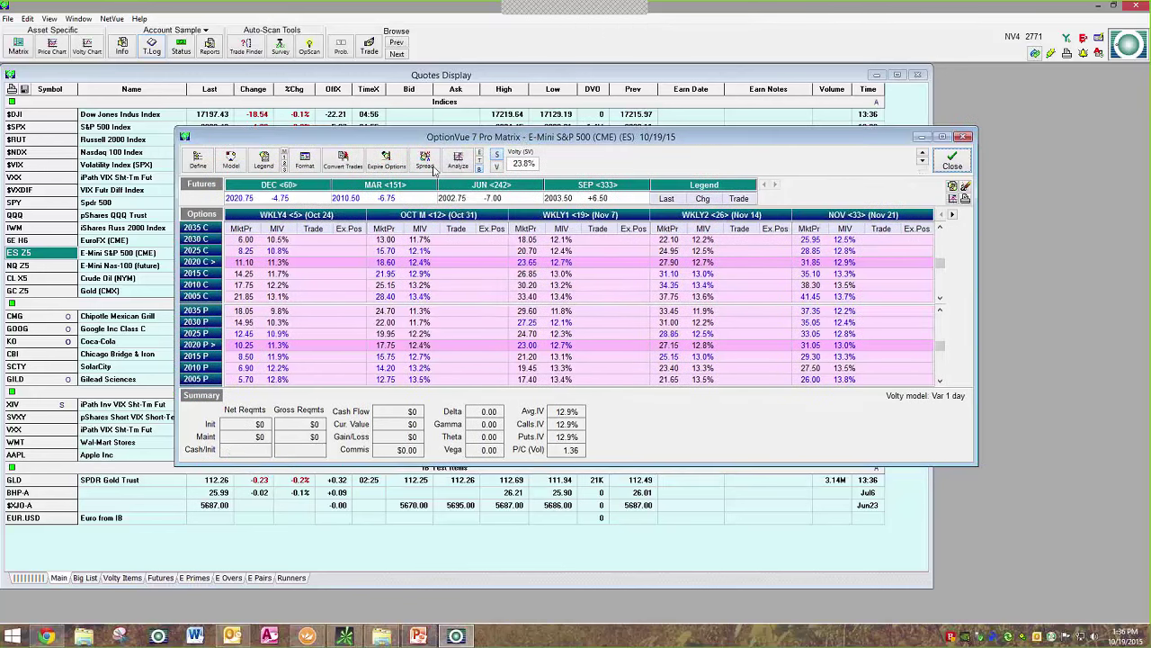
Enter a trade of +4 contracts for the E-Mini S&P 500 DEC futures.
click(322, 199)
text(4)
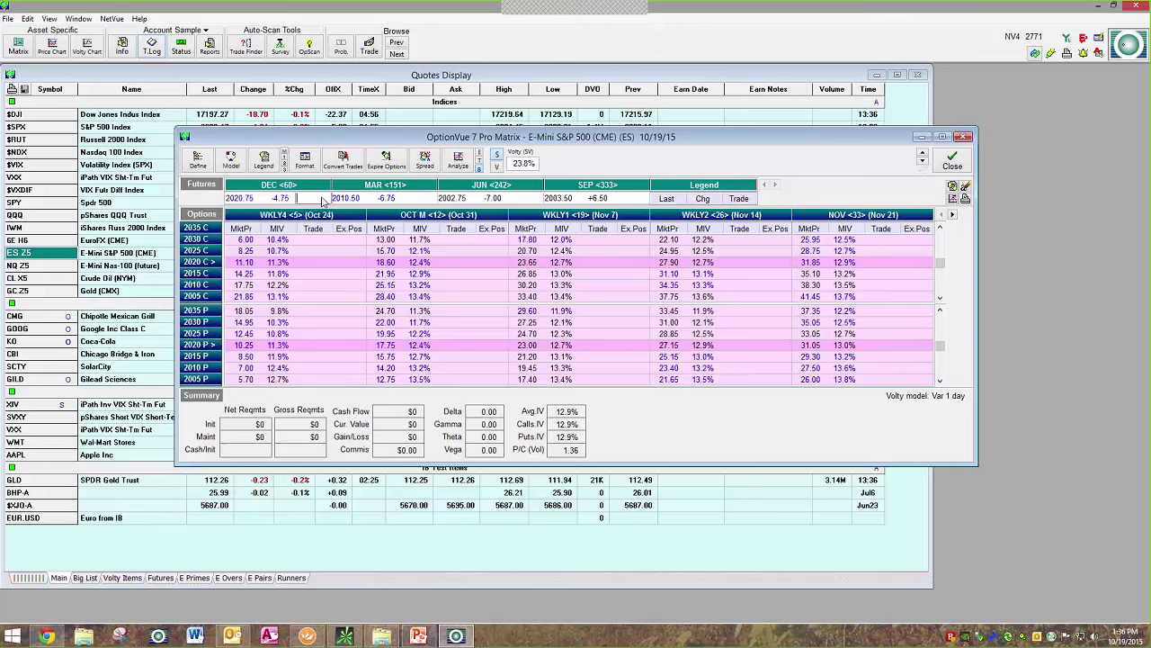
key(Return)
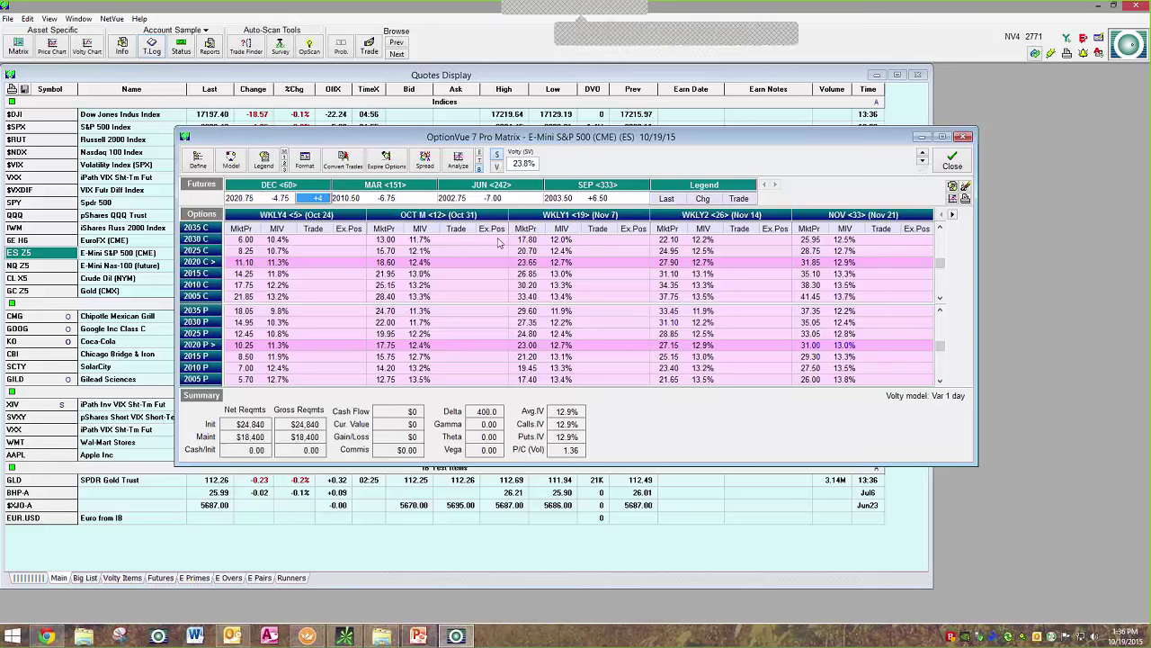
Enter an existing position of -8 Oct 31 2020 calls and a trade of +5 Nov 7 2020 puts.
click(492, 266)
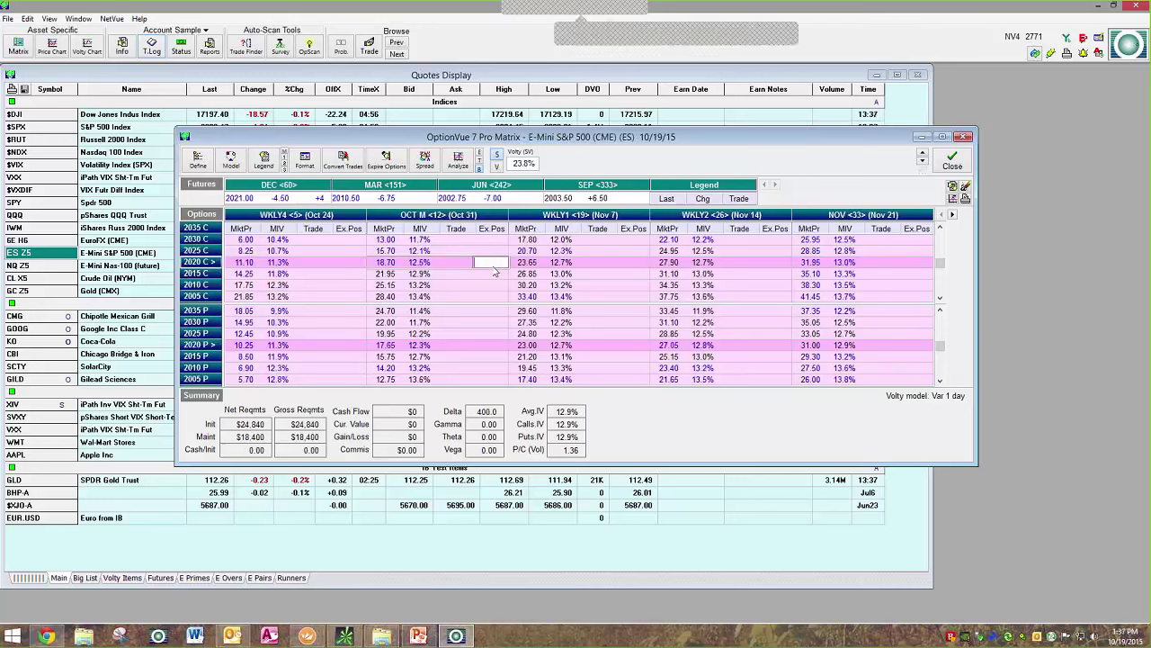
text(-8)
key(Return)
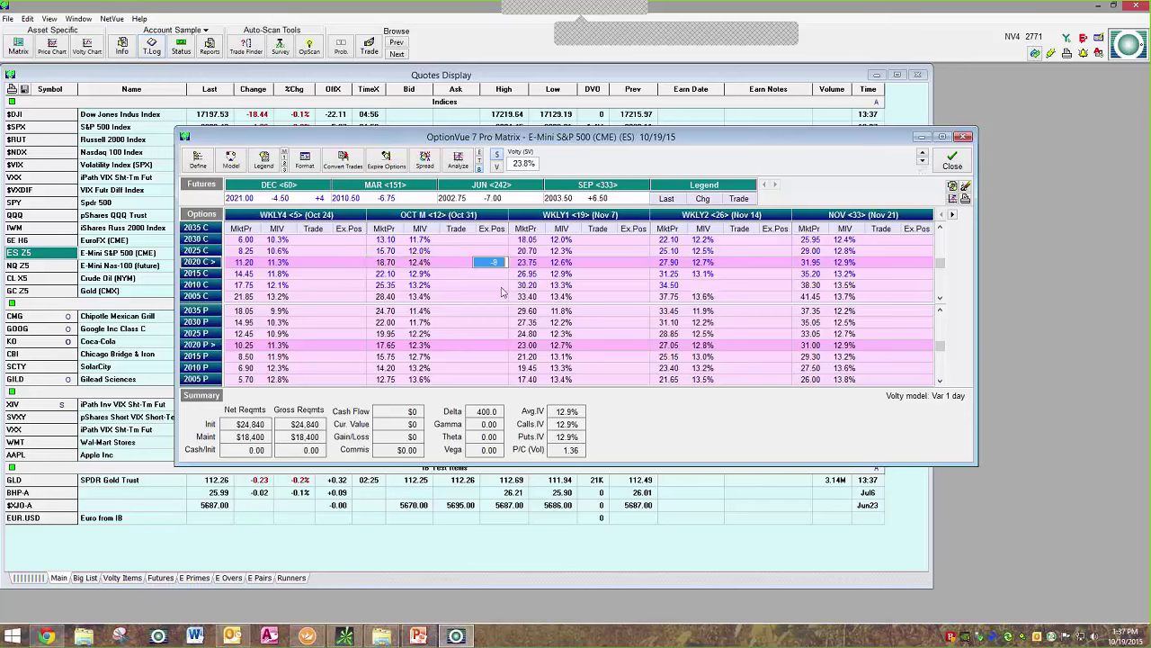
click(610, 345)
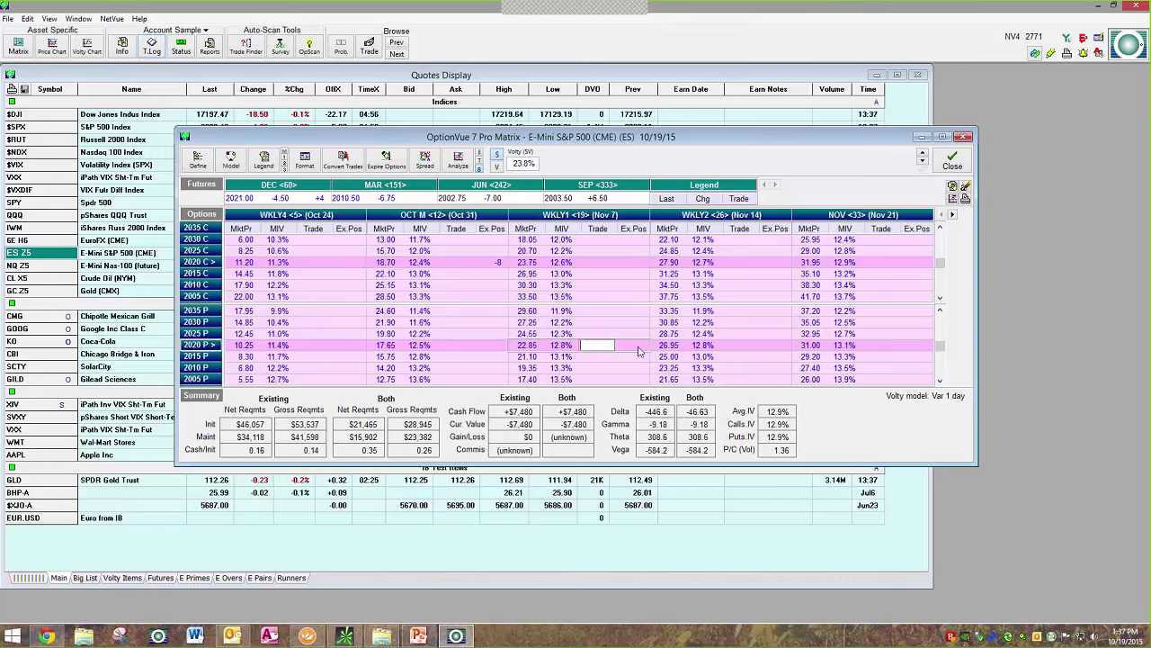
text(5)
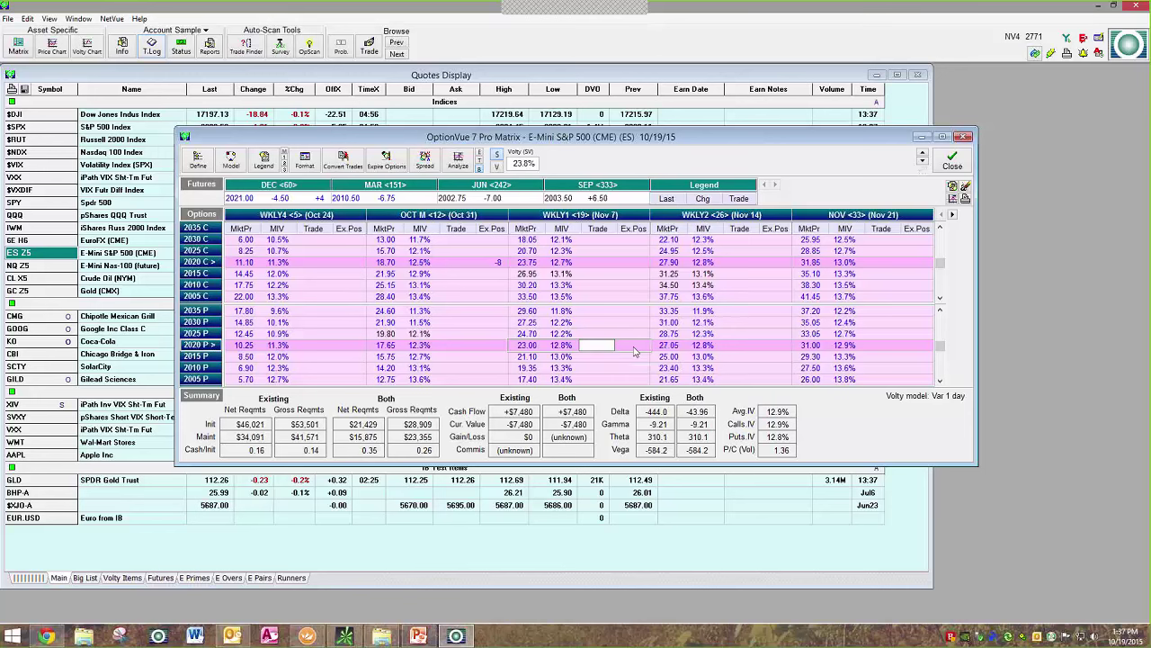
key(Return)
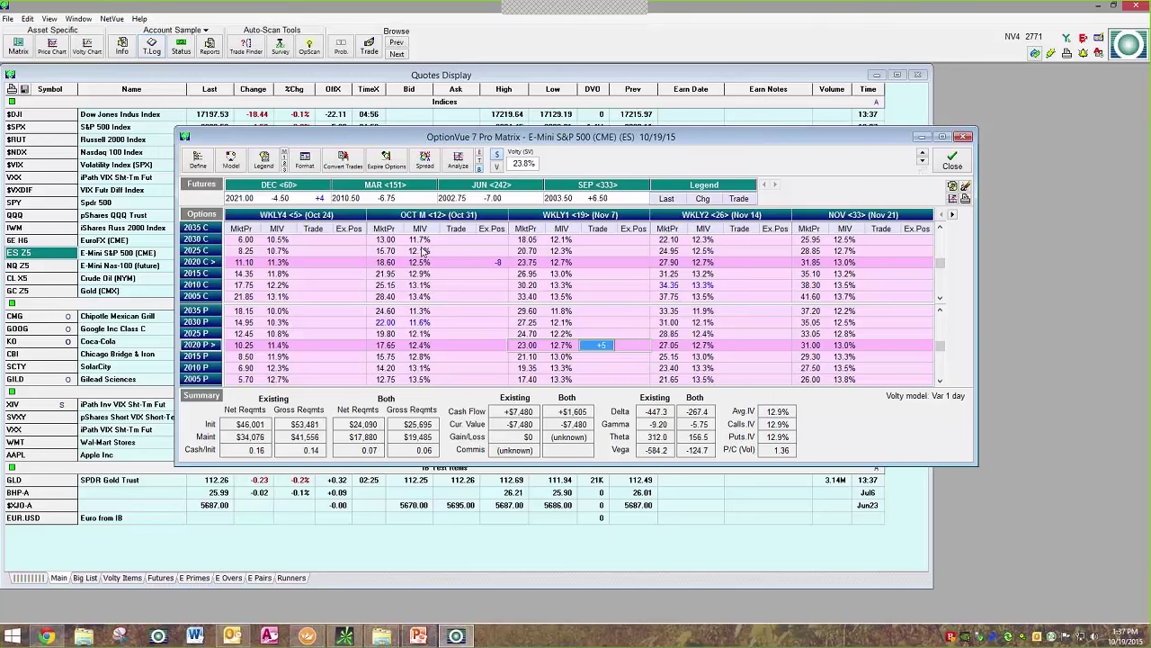
Examine the profit/loss graph of the combined E-Mini S&P 500 futures and options position in an enlarged analysis window.
click(459, 160)
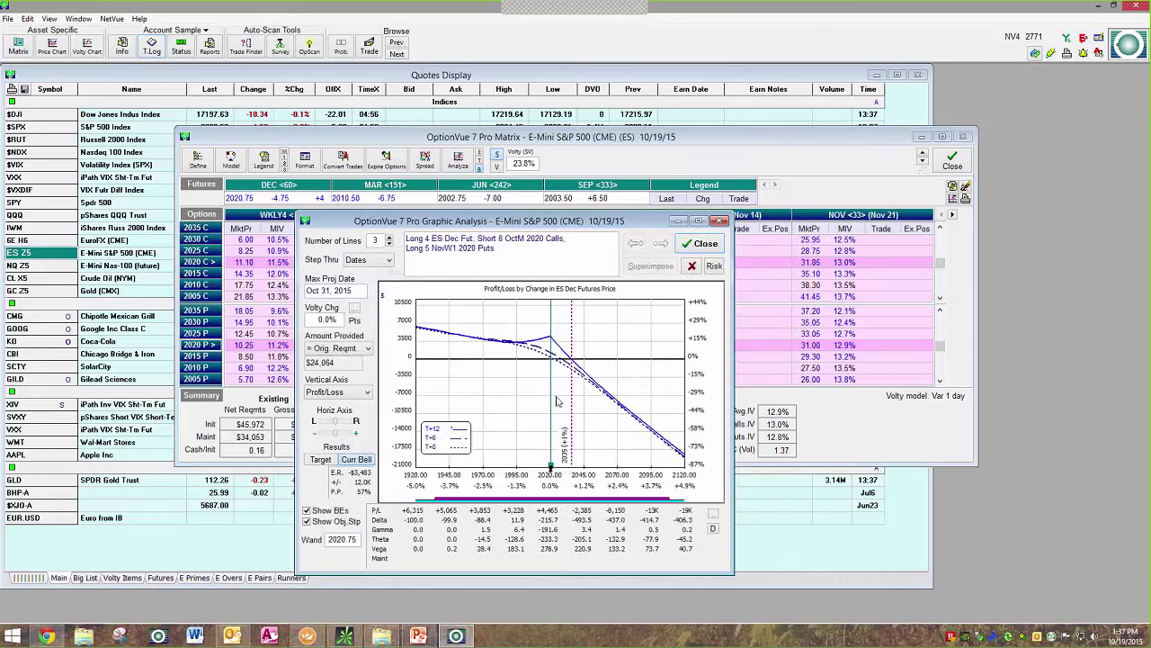
drag(577, 222, 556, 144)
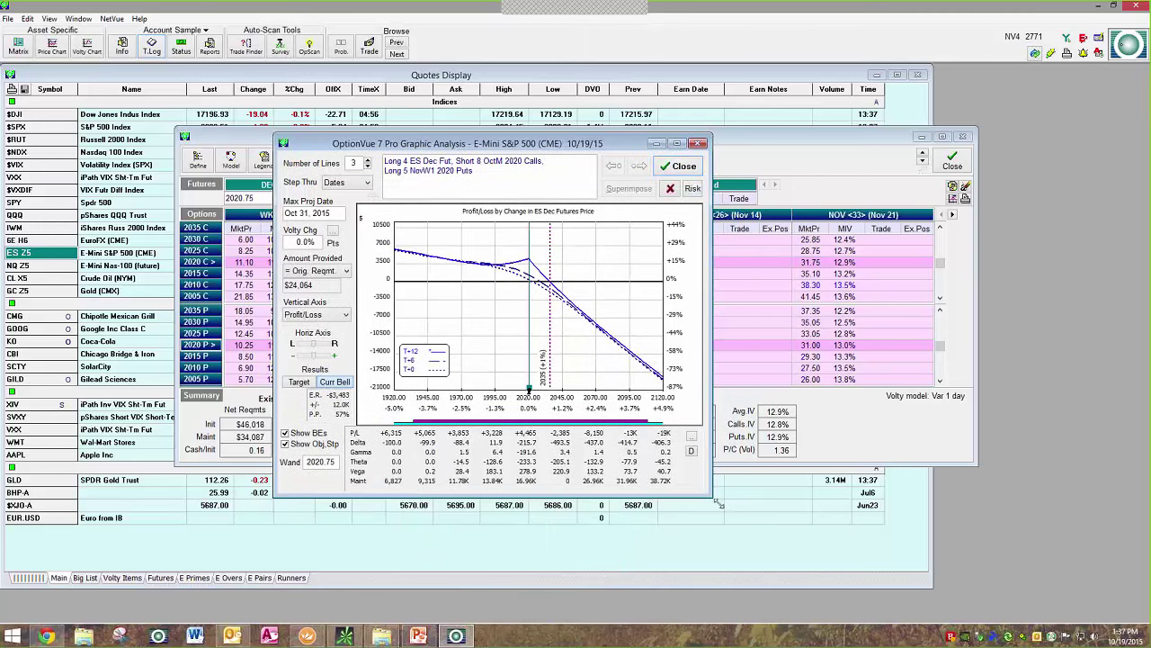
drag(712, 496, 788, 535)
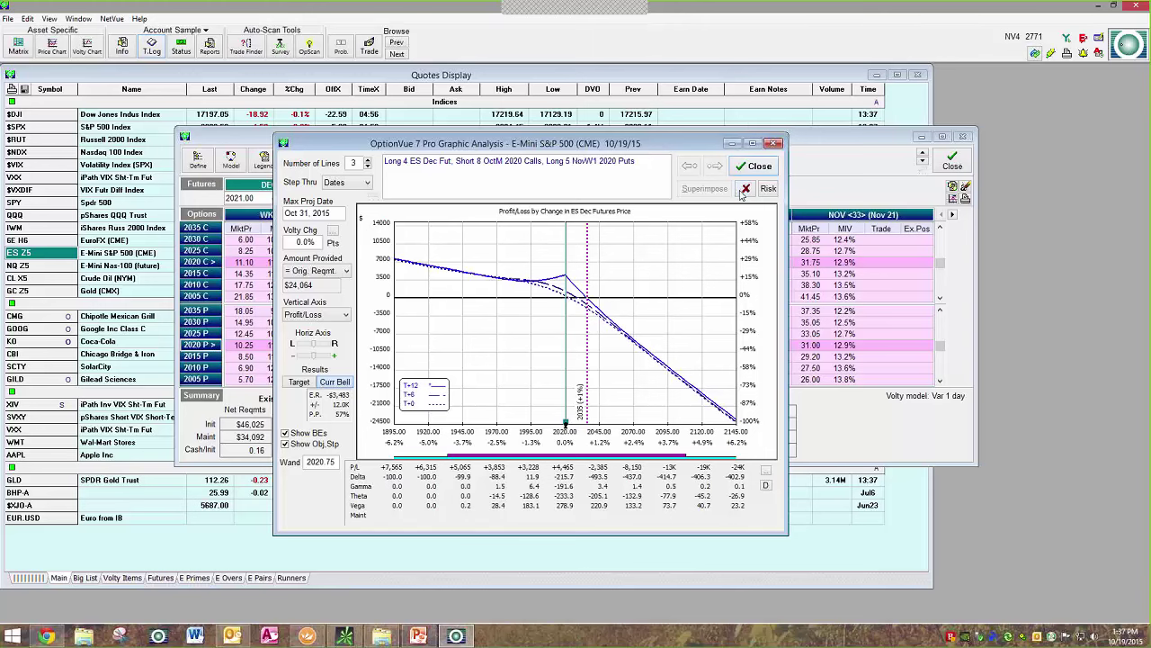
click(753, 167)
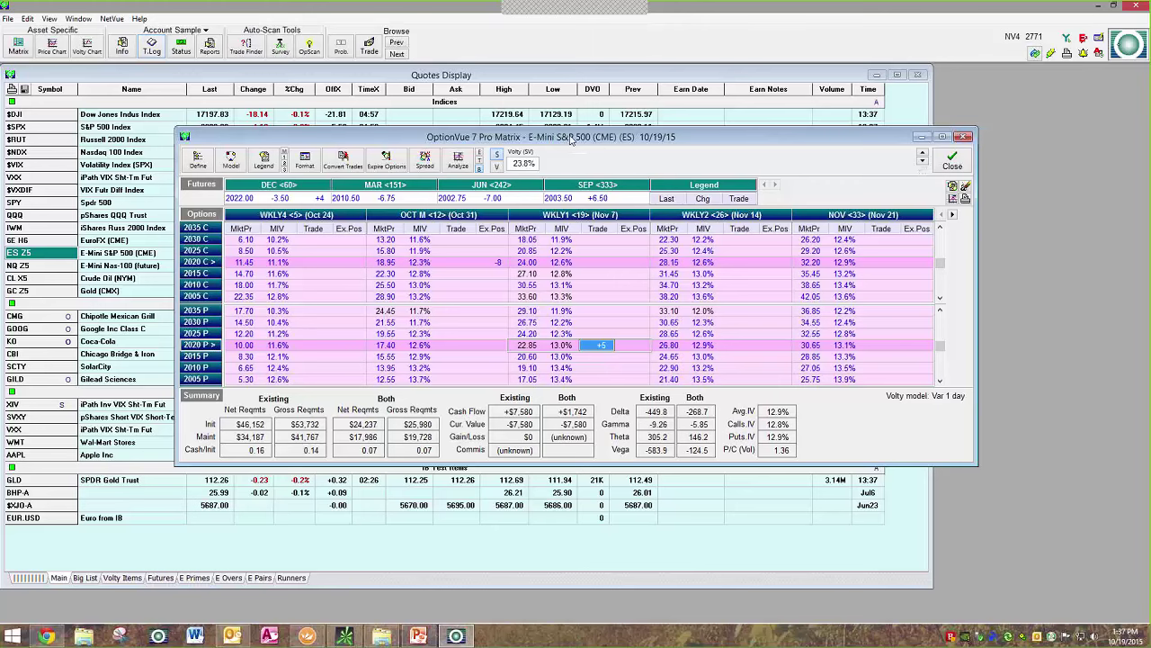
Enter a trade of -5 Oct 31 2015-strike puts in the E-Mini S&P 500 matrix and close the matrix.
drag(580, 139, 591, 140)
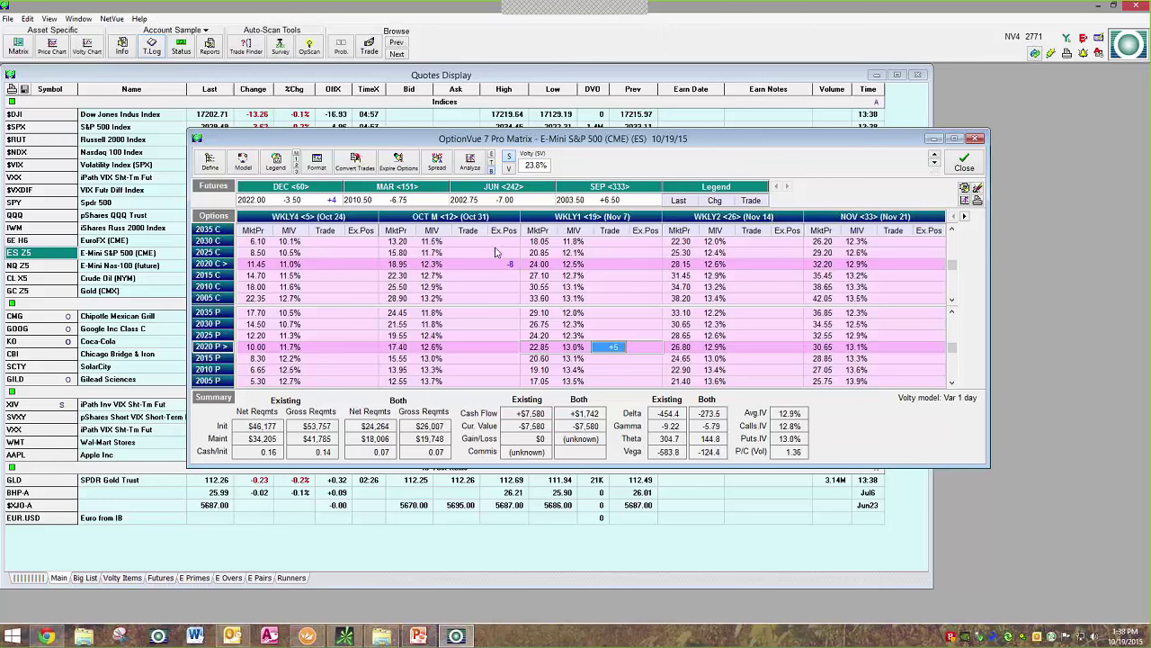
click(469, 359)
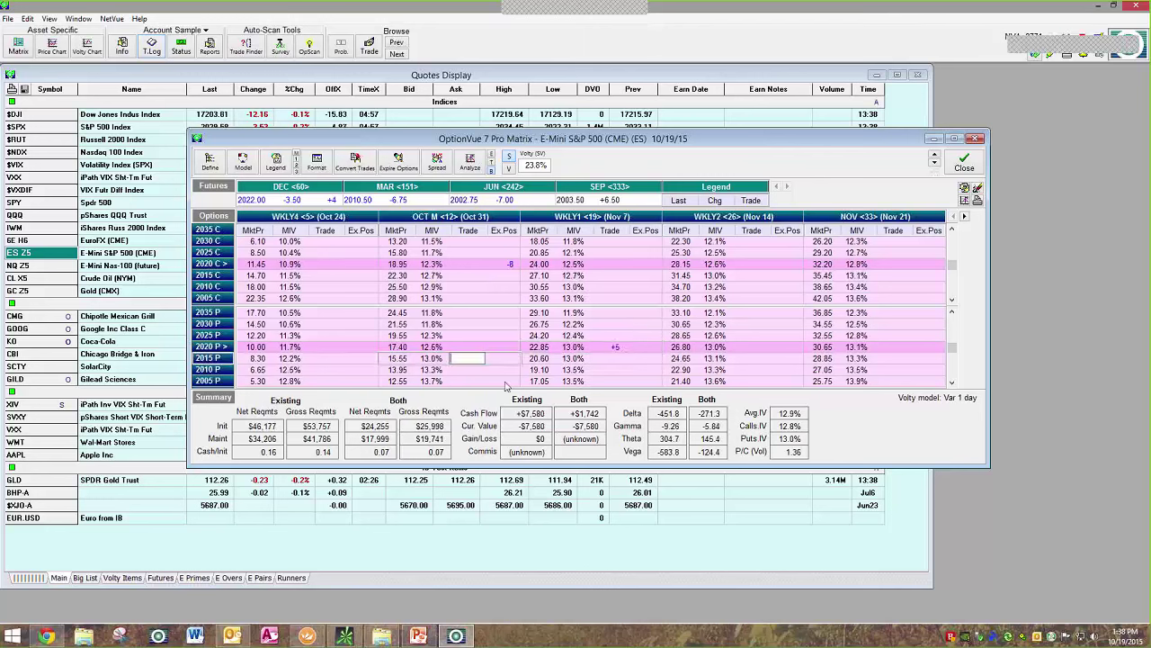
text(-5)
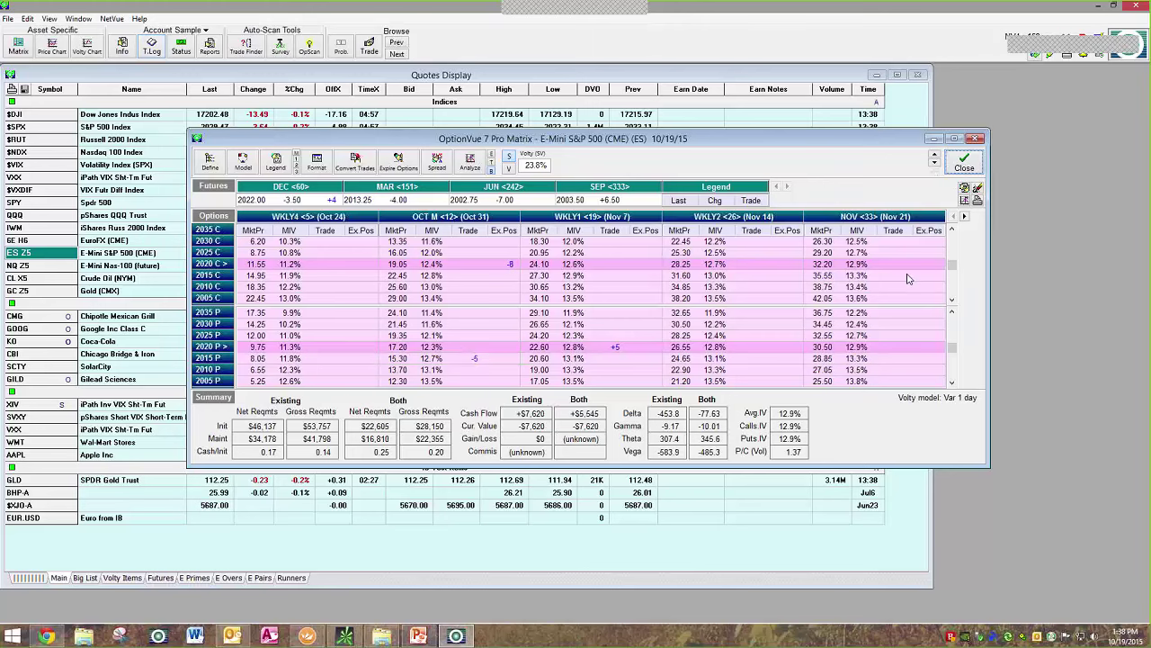
key(Escape)
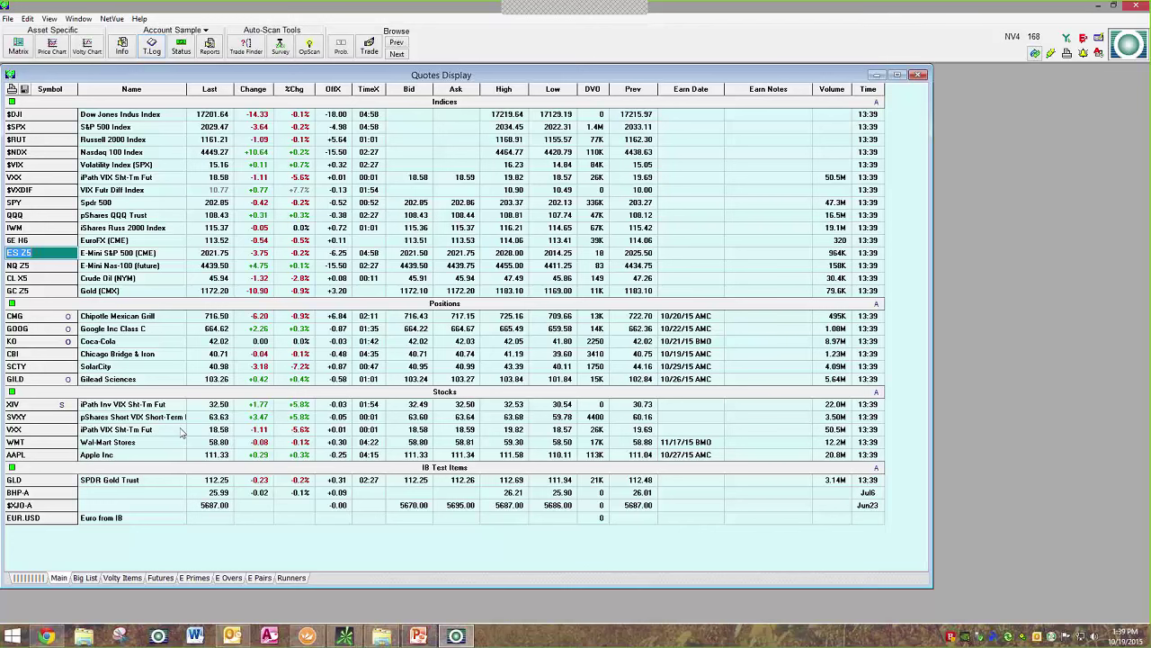
Open the Russell 2000 Index matrix and bring up BackTrader data collection for that asset.
click(171, 242)
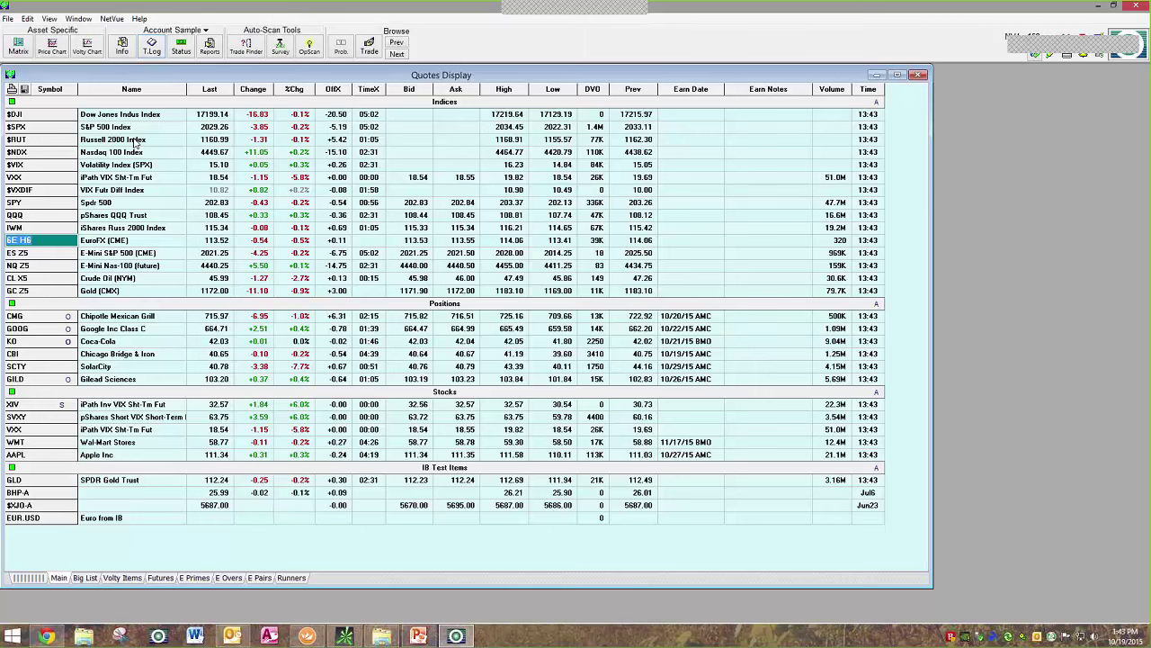
double_click(135, 144)
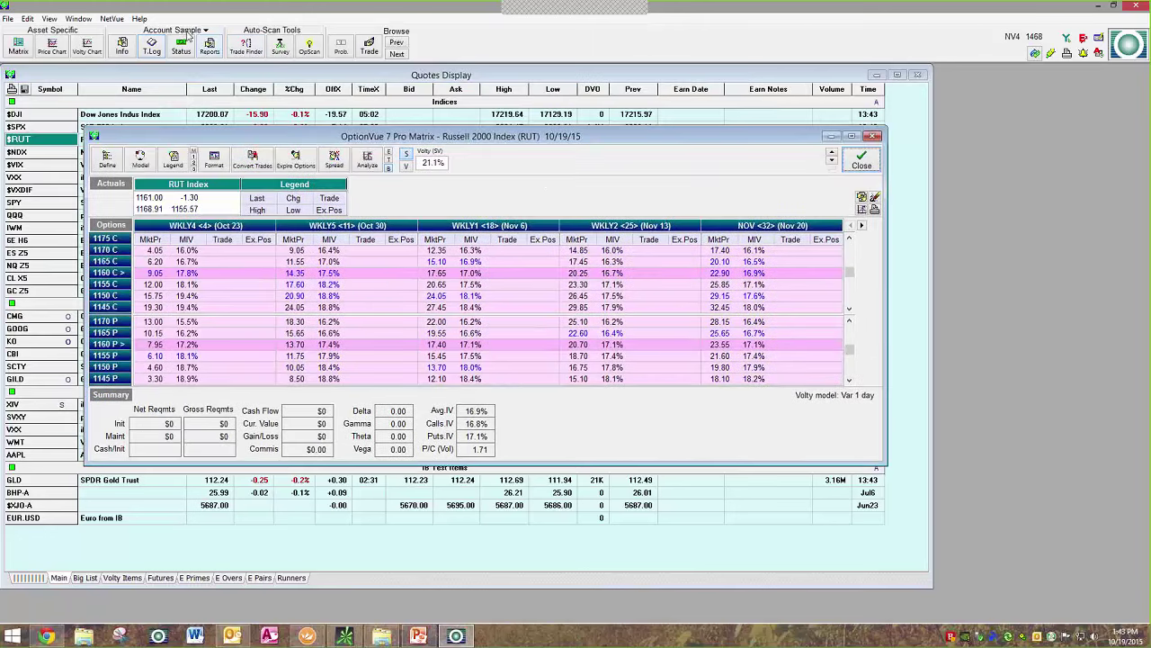
click(108, 19)
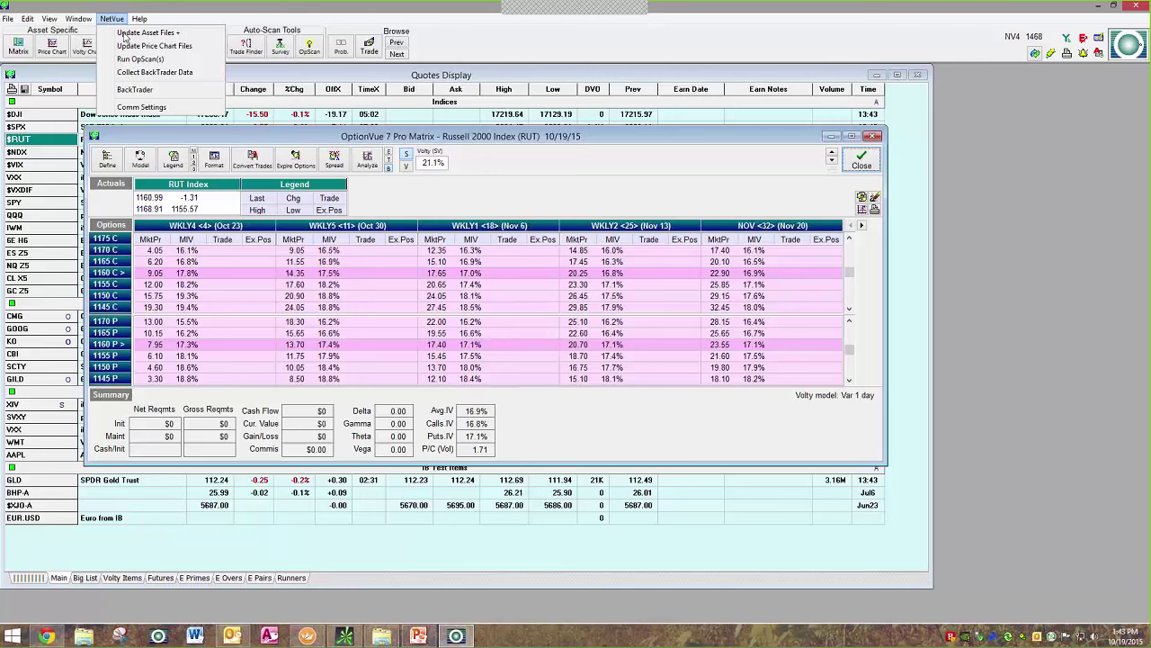
click(153, 72)
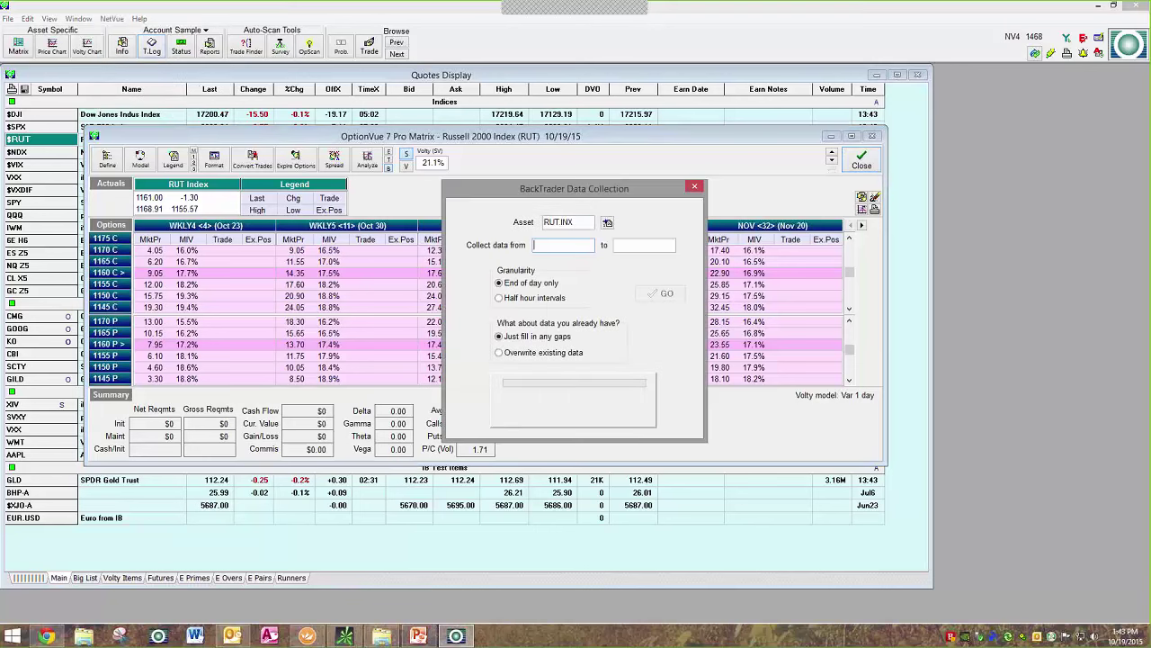
Set the BackTrader data collection to half hour intervals and to overwrite existing data.
click(576, 244)
drag(573, 221, 542, 222)
click(537, 246)
click(619, 245)
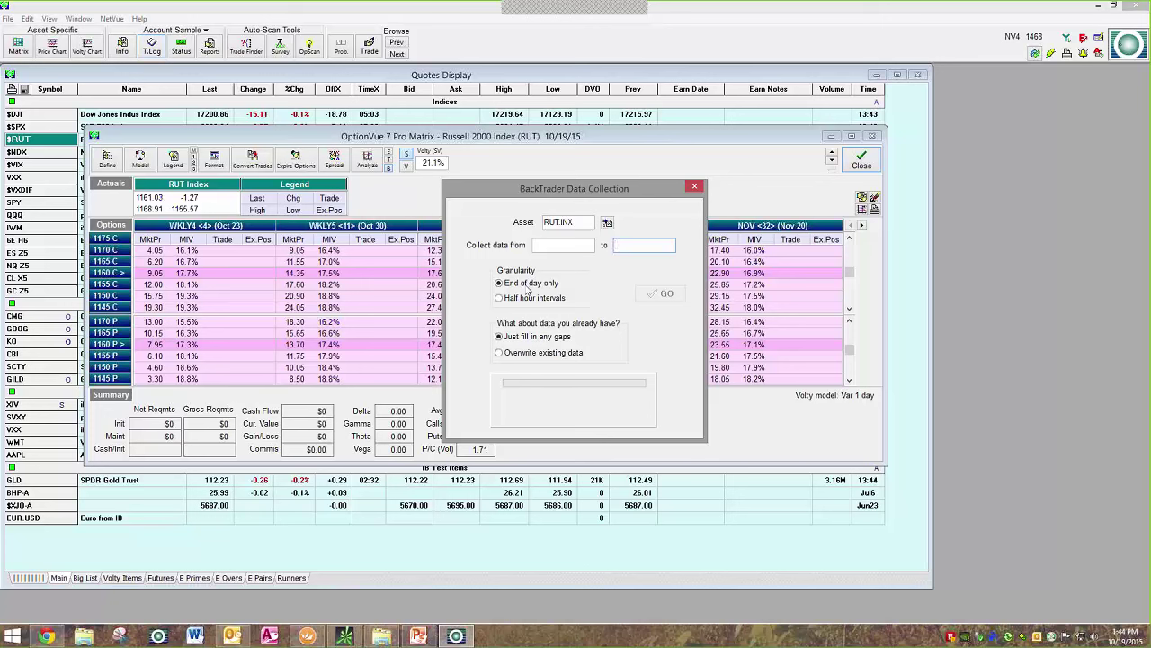
click(518, 298)
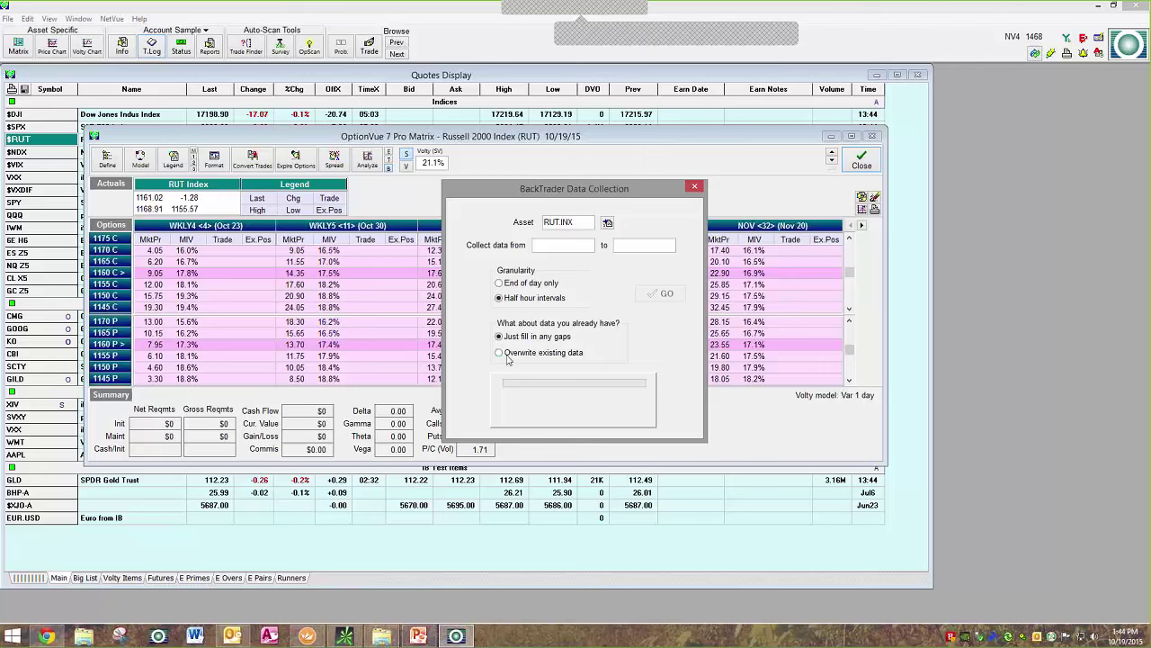
click(577, 352)
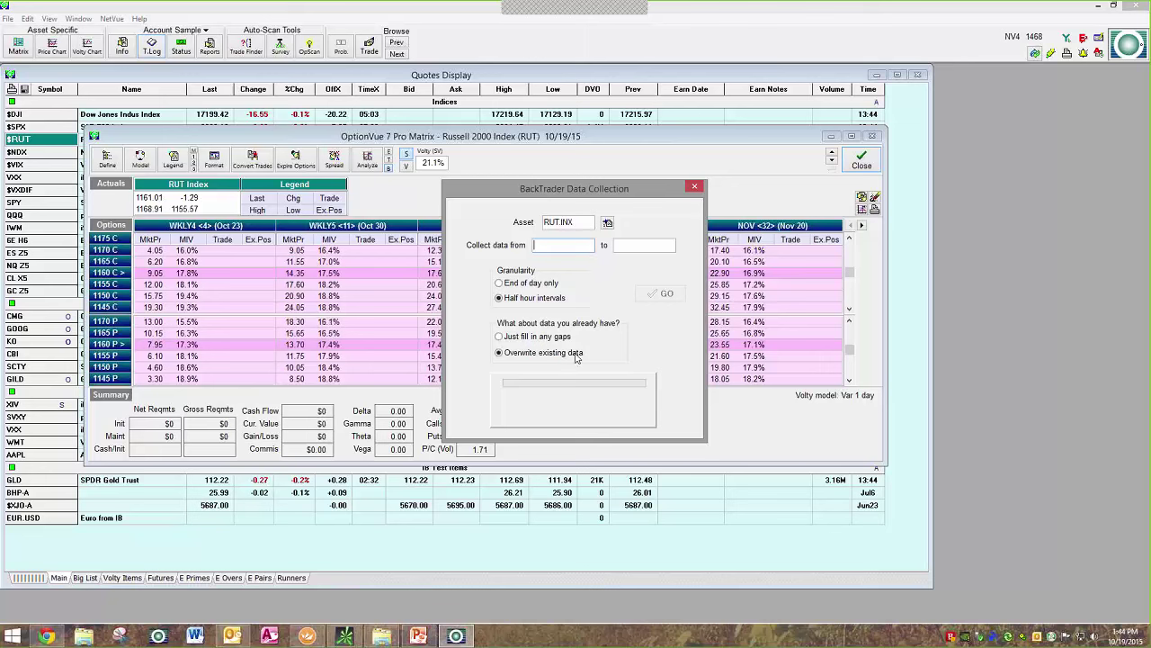
Set the collection period from T-365 to T, covering Oct 19, 2014 to Oct 19, 2015.
text(T-365)
key(Return)
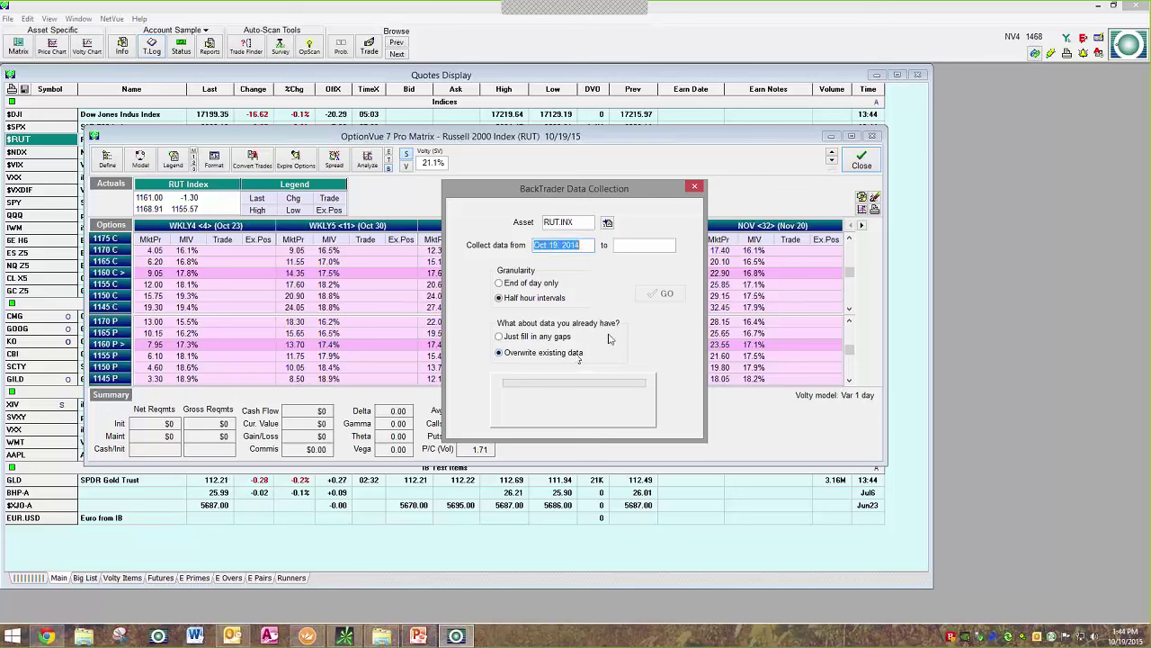
click(620, 248)
text(T)
key(Return)
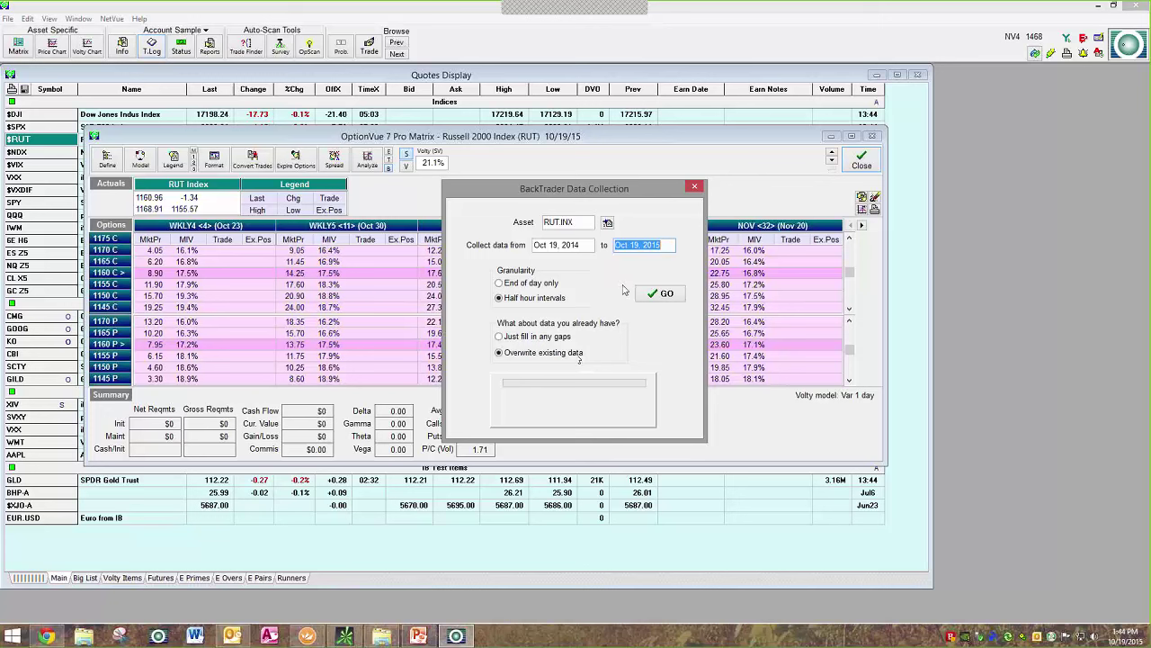
Start the Russell 2000 data collection and interrupt it, closing the collection dialog and the matrix.
click(645, 299)
click(646, 297)
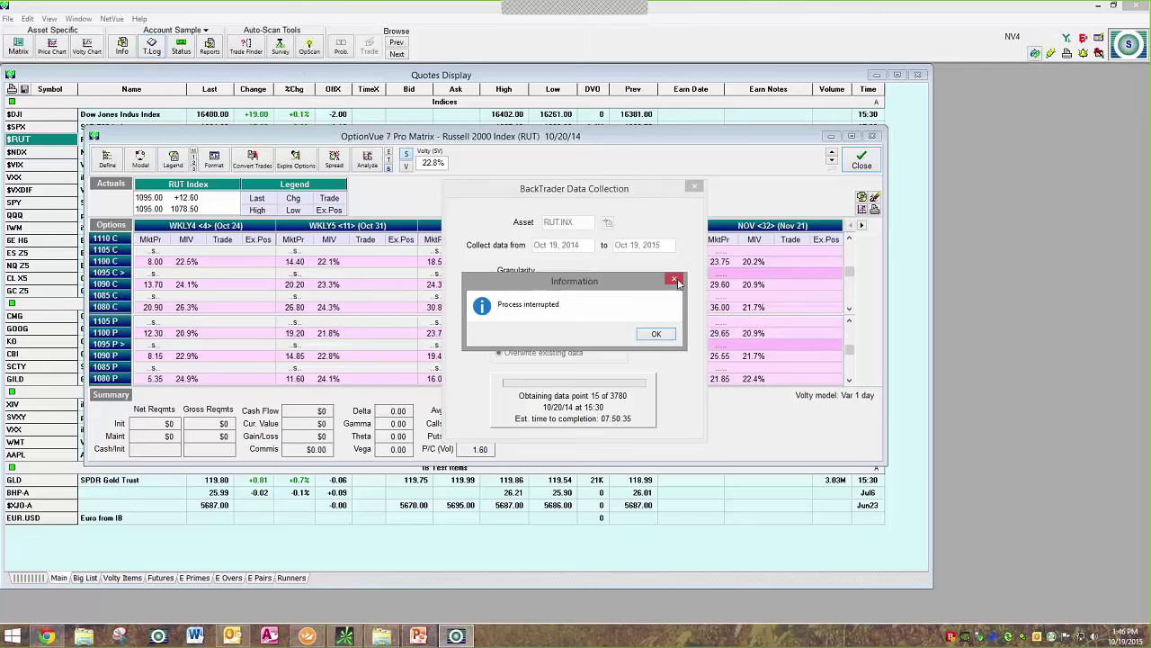
click(657, 336)
click(695, 186)
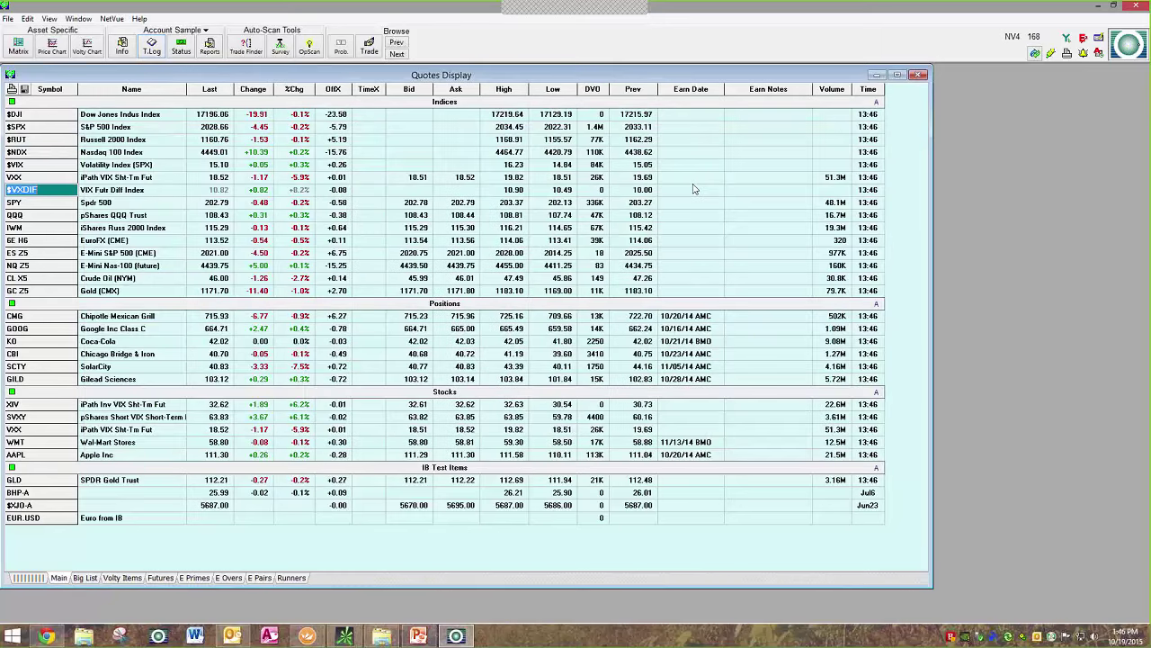
Start BackTrader at Fri Oct 16, 2015, 15:30, with market hours 08:30 to 15:30 and data stored to temporary asset files.
click(151, 142)
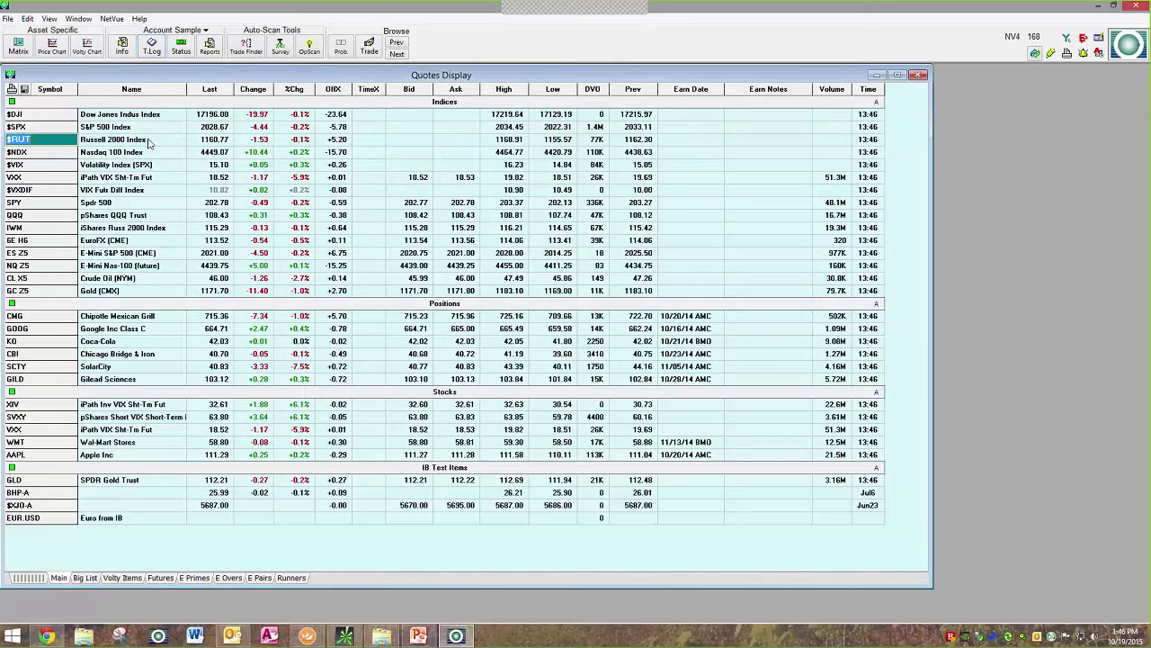
click(111, 19)
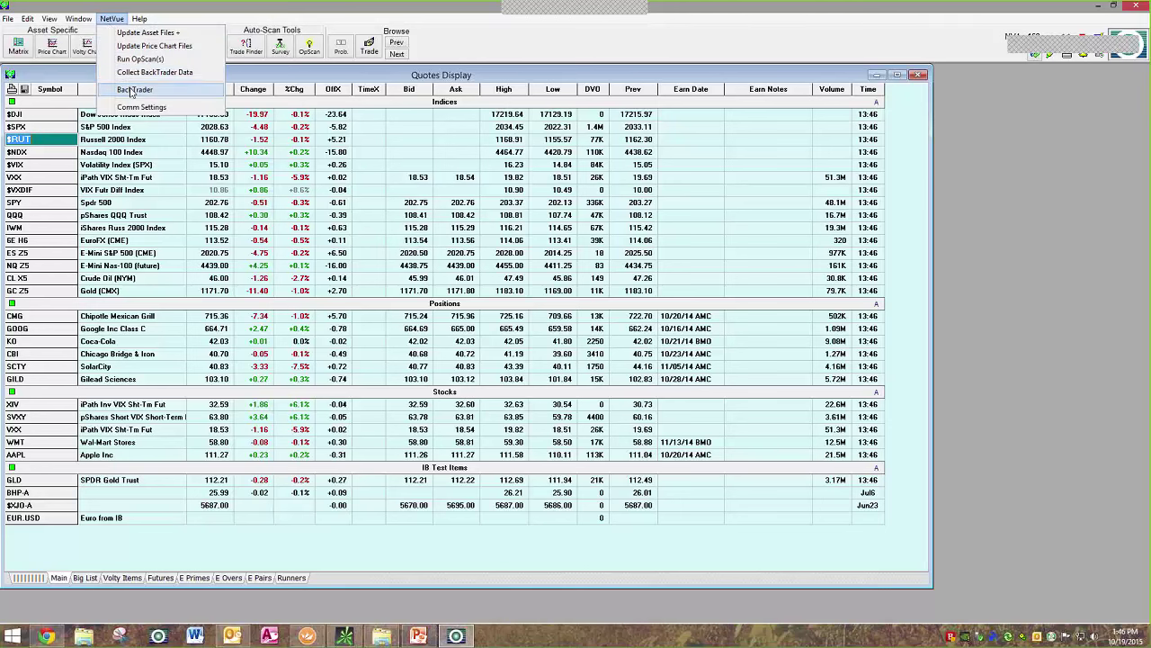
click(135, 91)
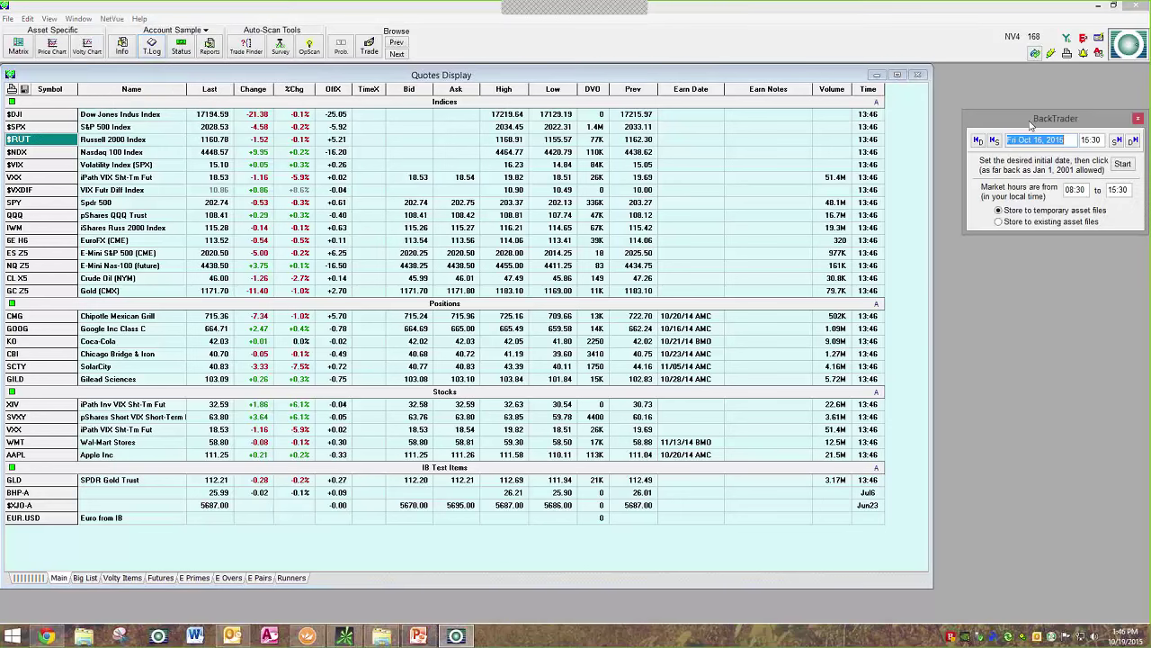
drag(1030, 122, 952, 141)
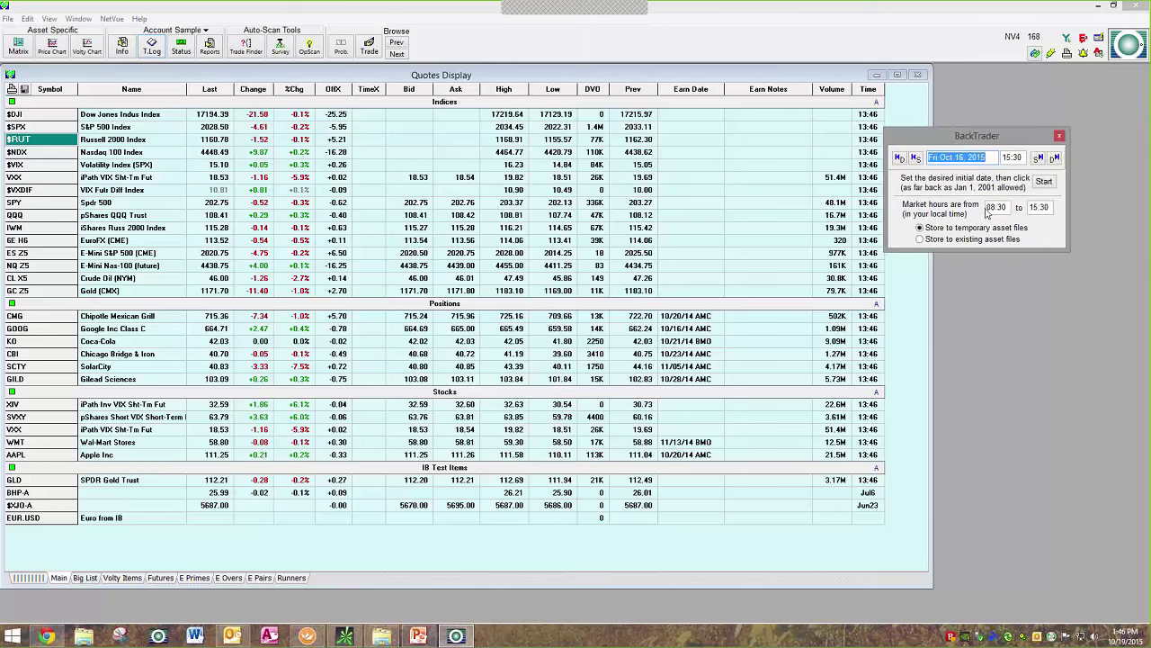
click(1042, 182)
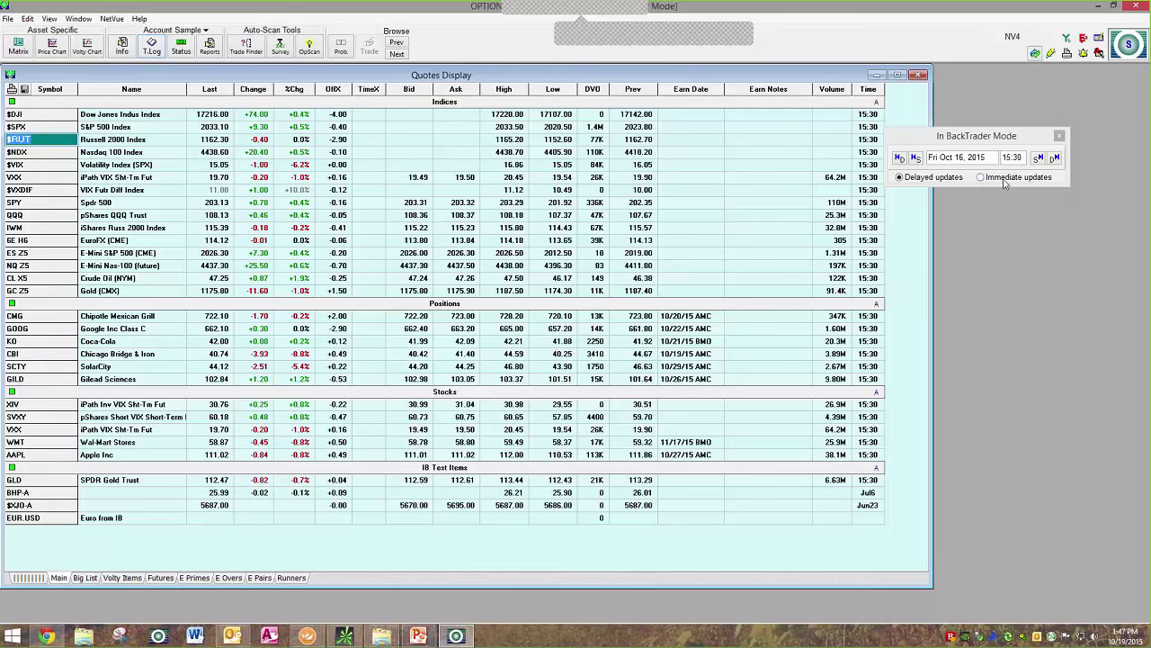
Turn on immediate updates and step the BackTrader session back to 14:00 on Fri Oct 16, 2015.
click(1005, 182)
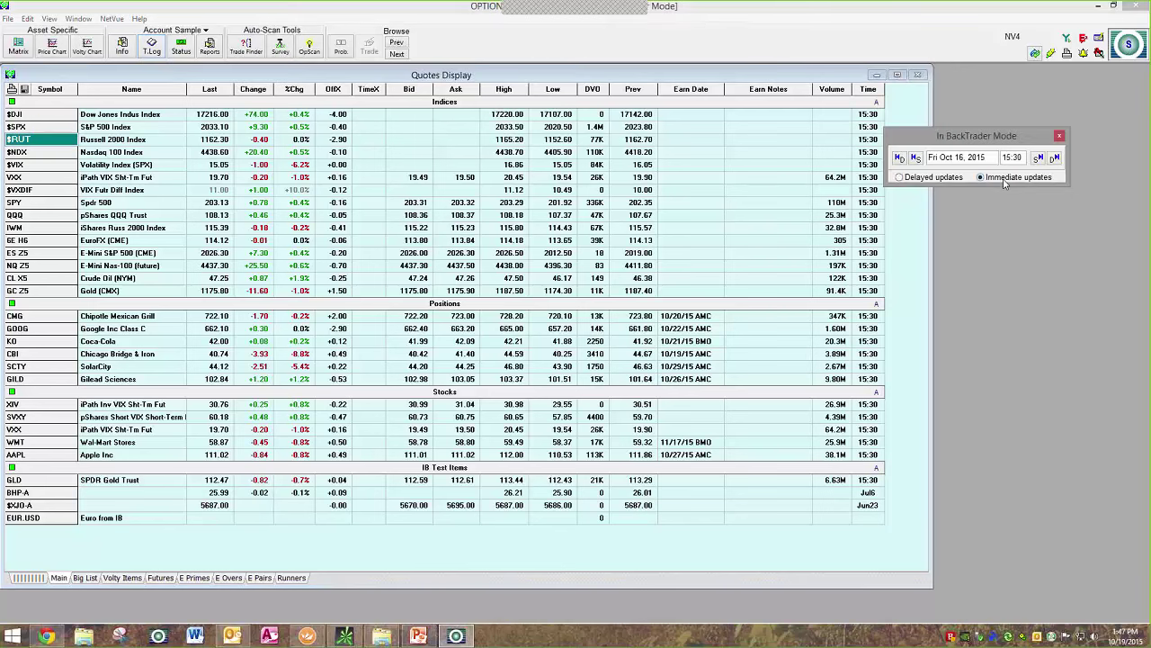
click(916, 158)
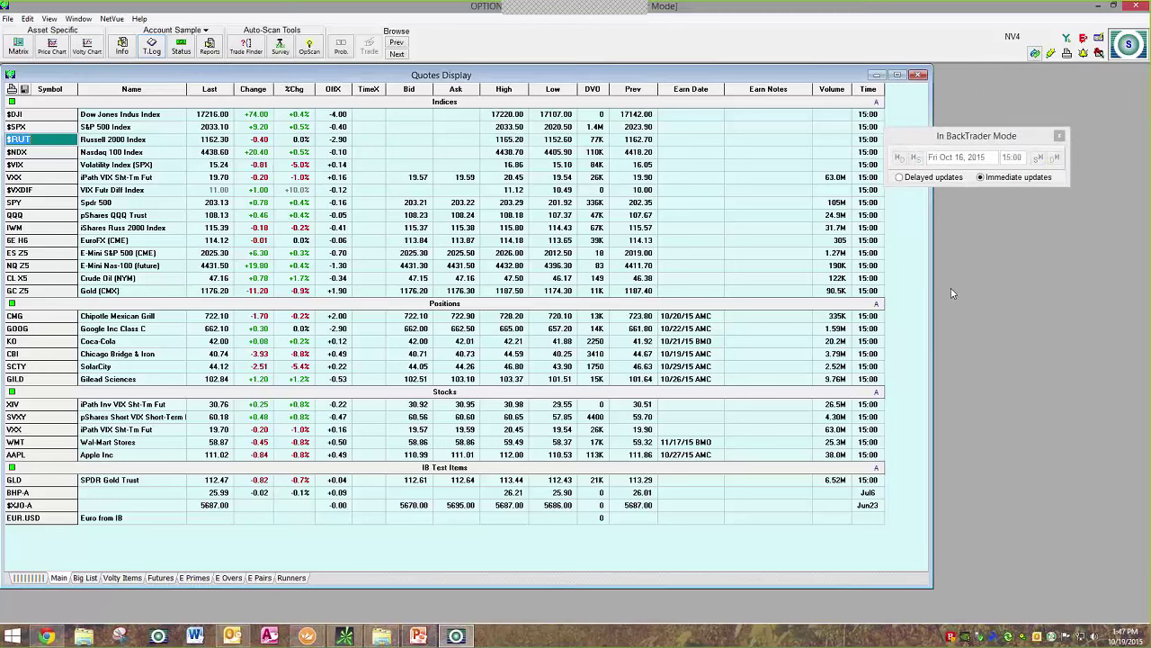
click(915, 158)
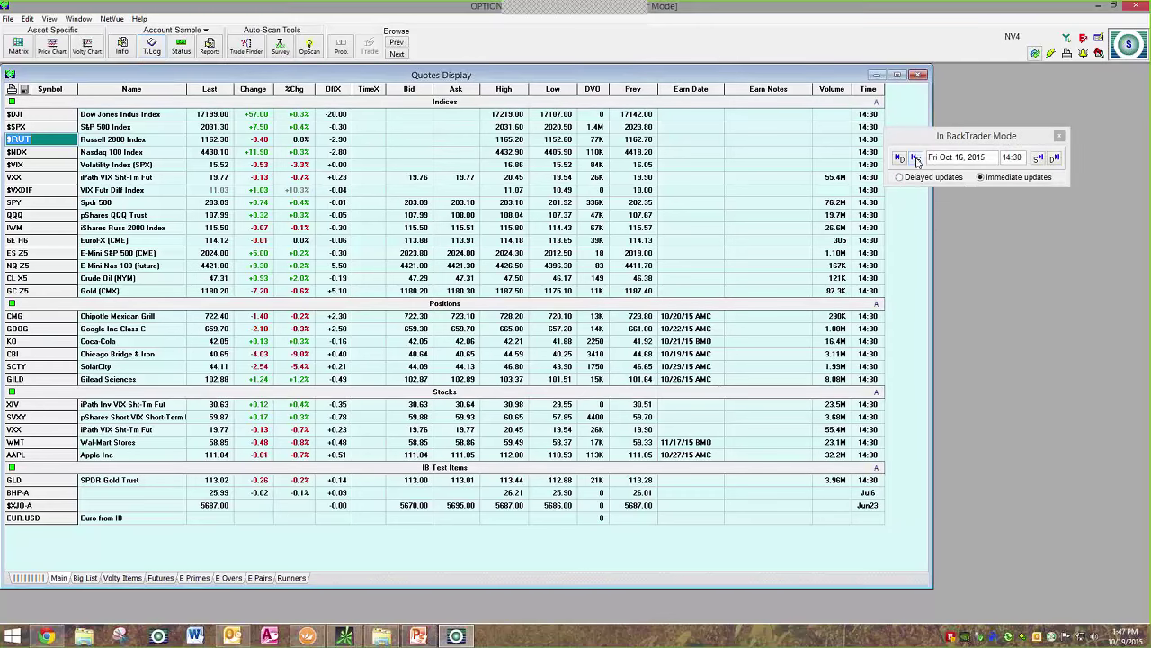
click(915, 158)
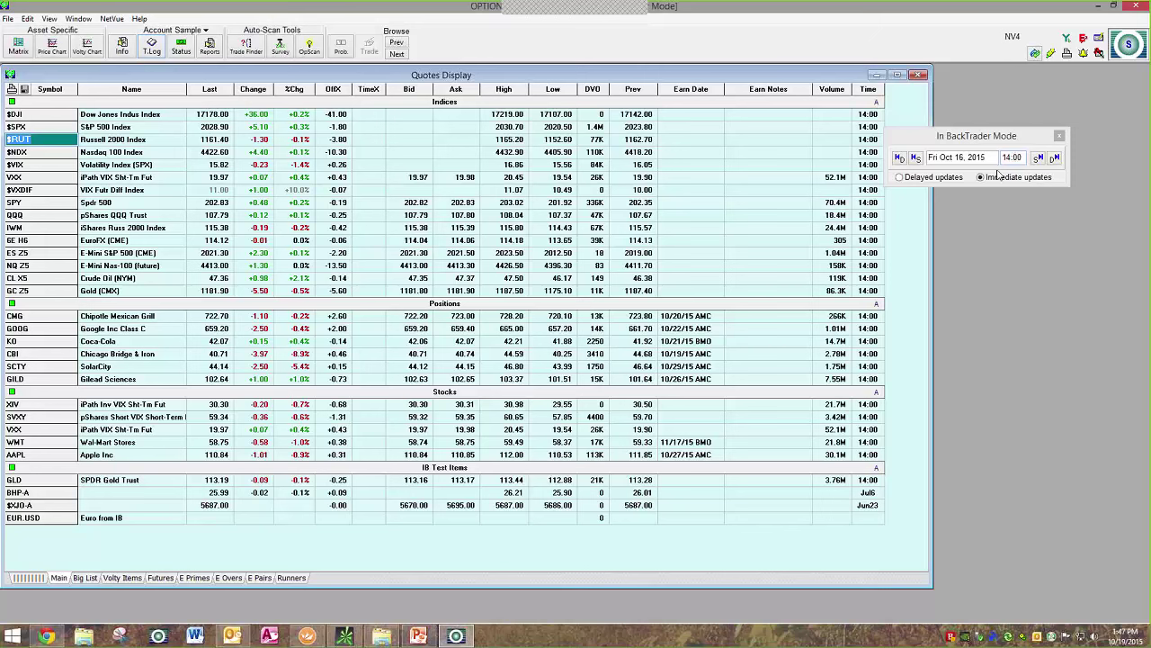
Switch BackTrader to delayed updates and step the session back to 12:00 on the same day.
click(909, 181)
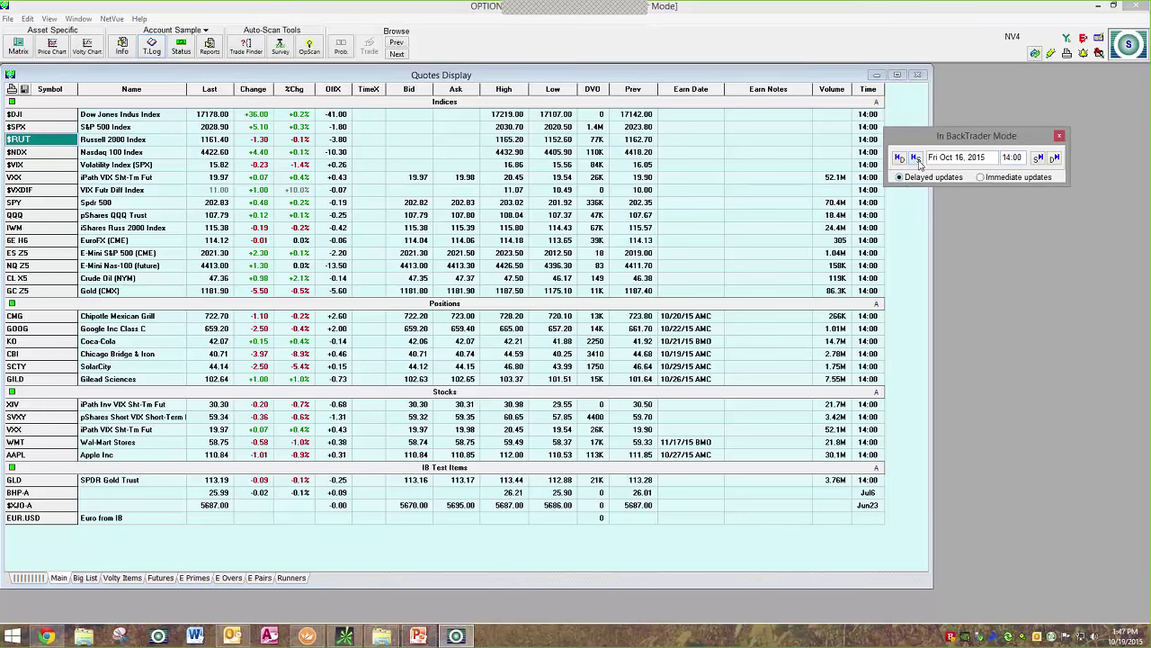
click(916, 158)
click(917, 159)
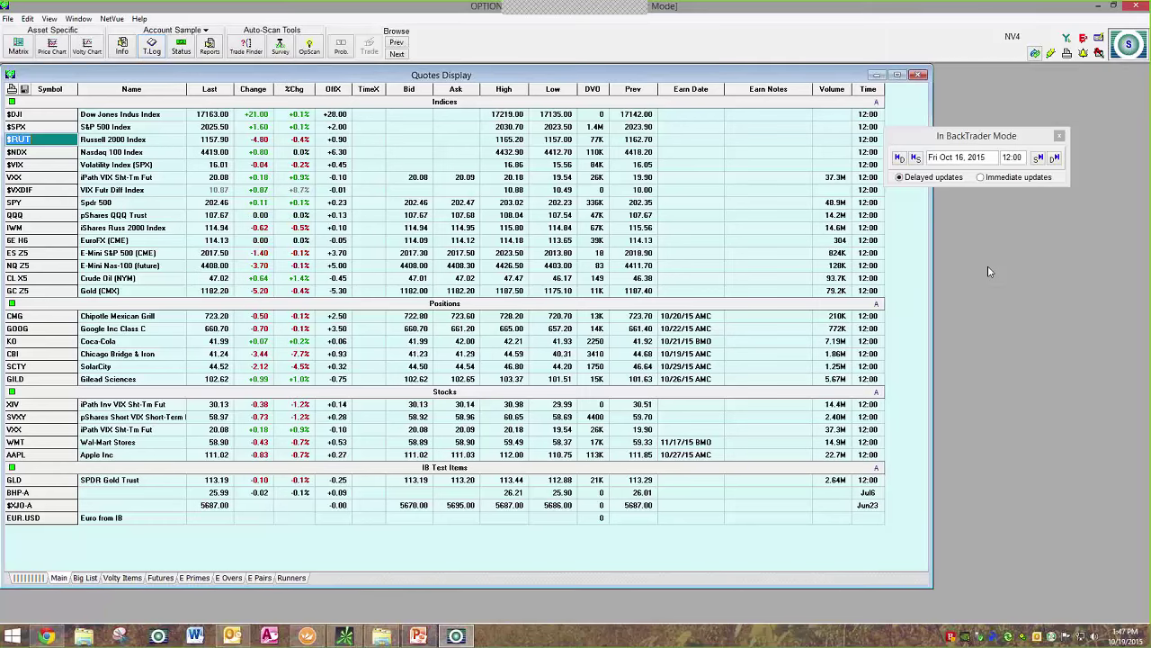
Move the BackTrader session to Wed Oct 14, 2015, 11:00, and exit BackTrader mode.
click(916, 158)
click(900, 158)
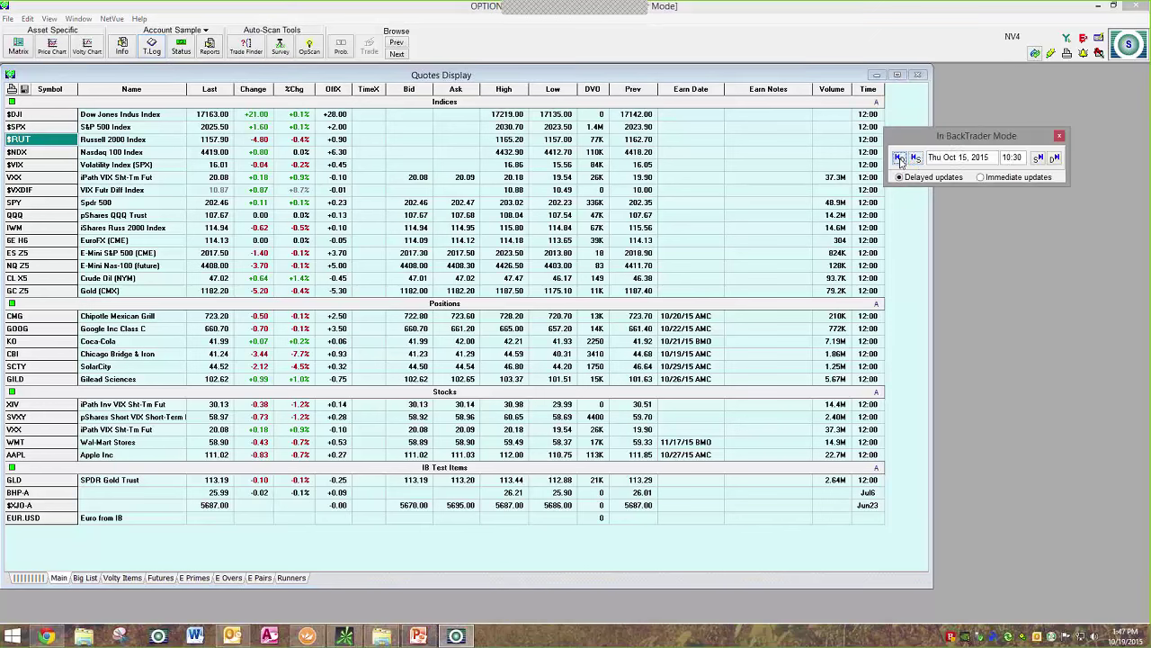
click(900, 159)
click(900, 158)
click(1055, 158)
click(1037, 158)
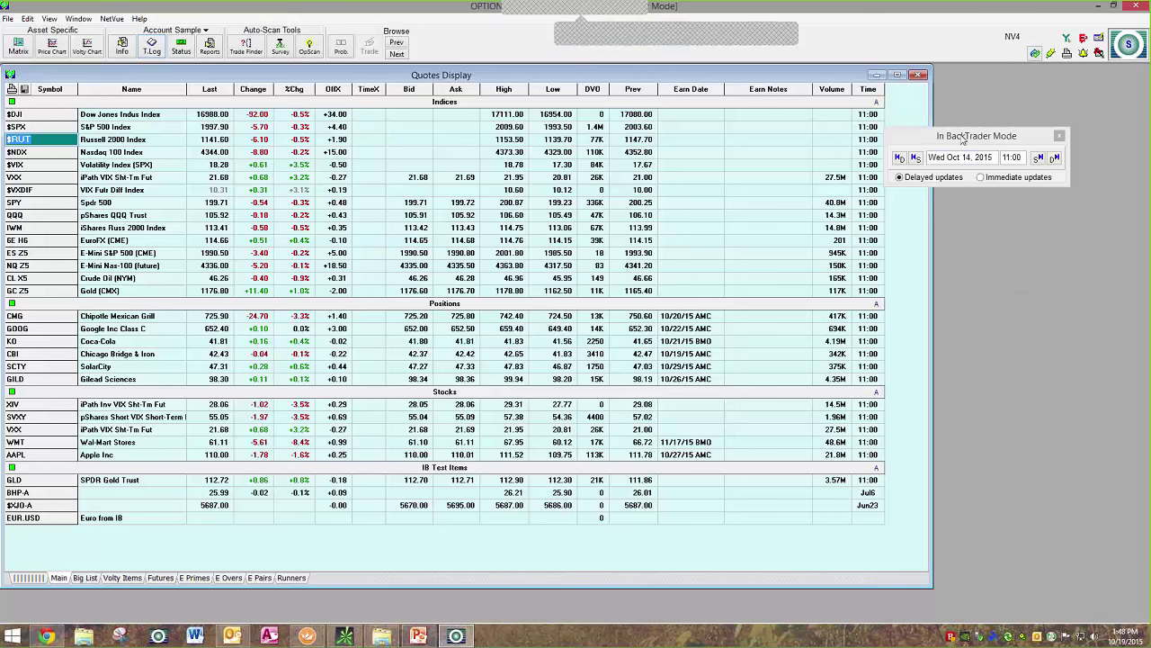
drag(964, 136, 979, 150)
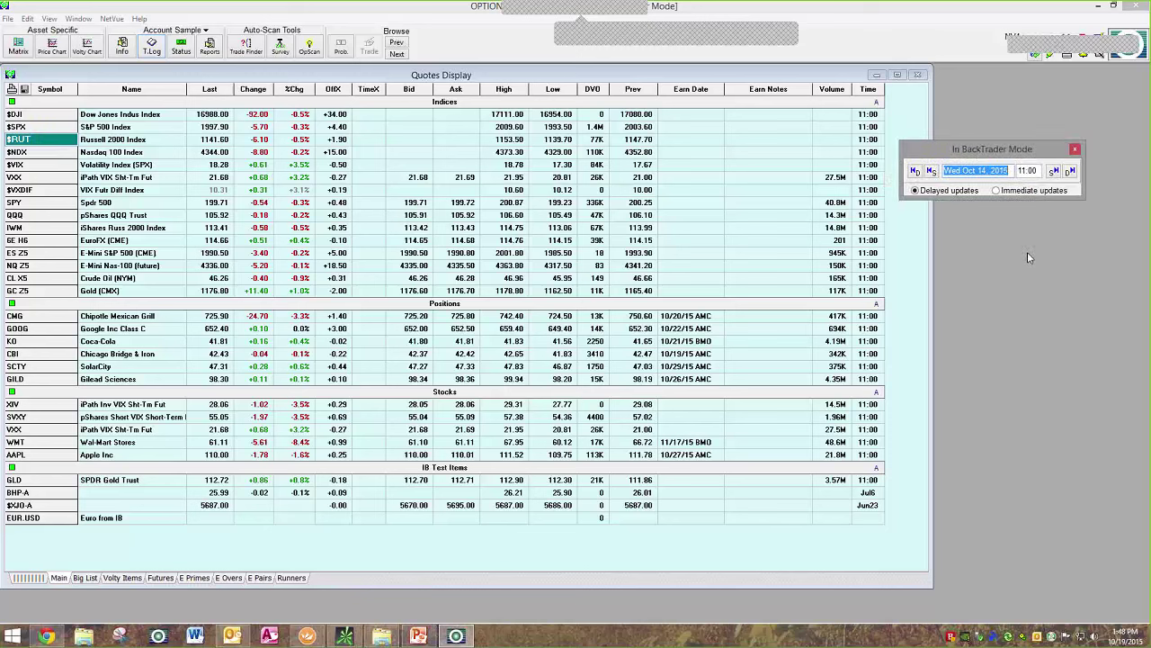
click(1074, 150)
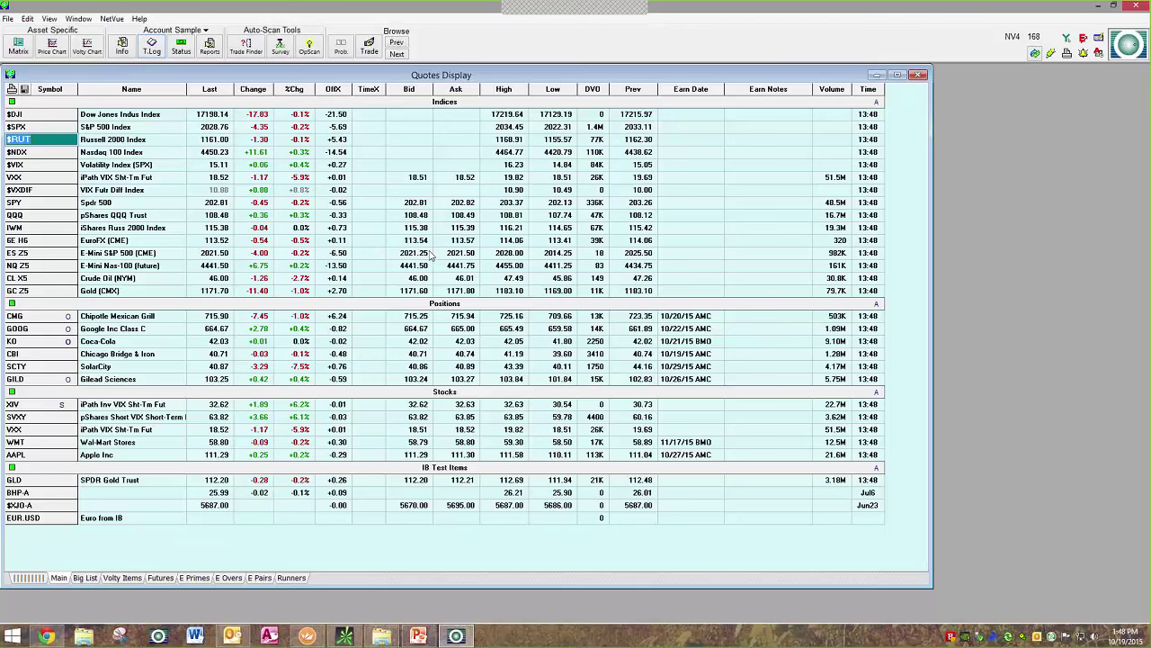
Open the Spdr 500 (SPY) matrix and bring up the BackTrader controls.
click(401, 192)
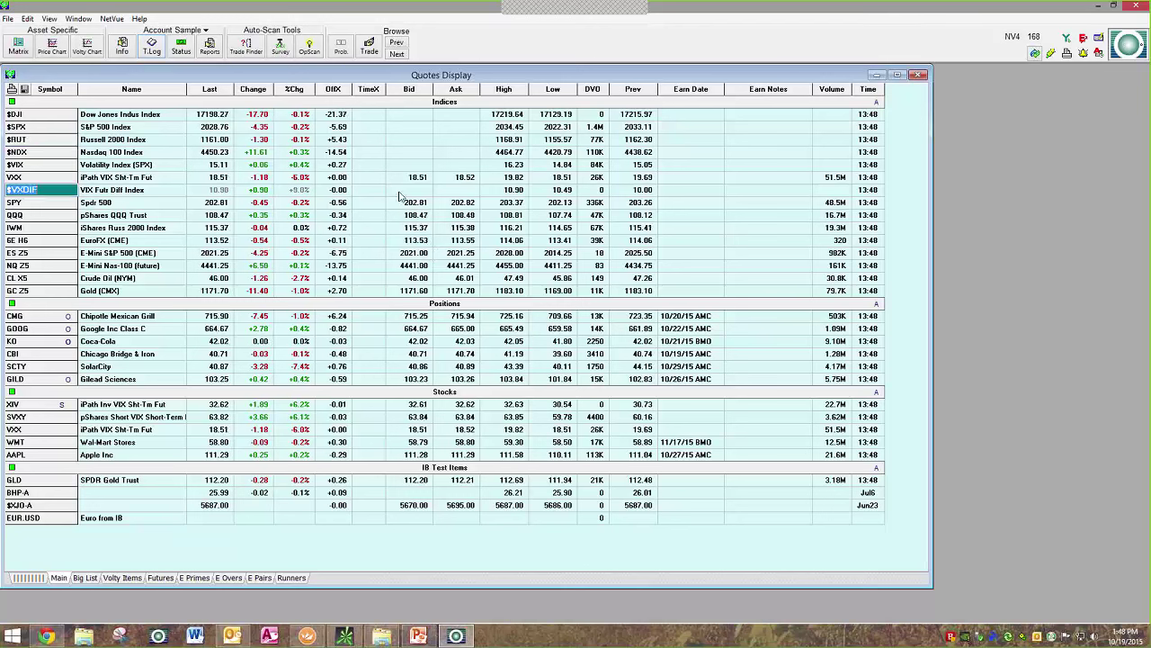
click(403, 203)
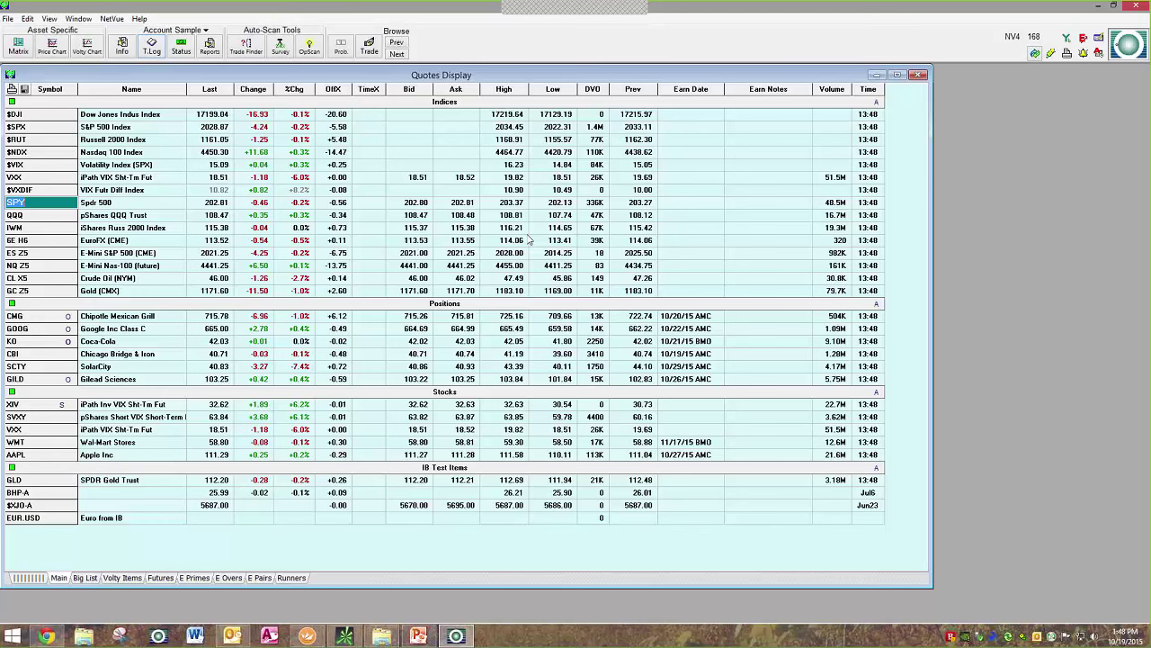
double_click(168, 207)
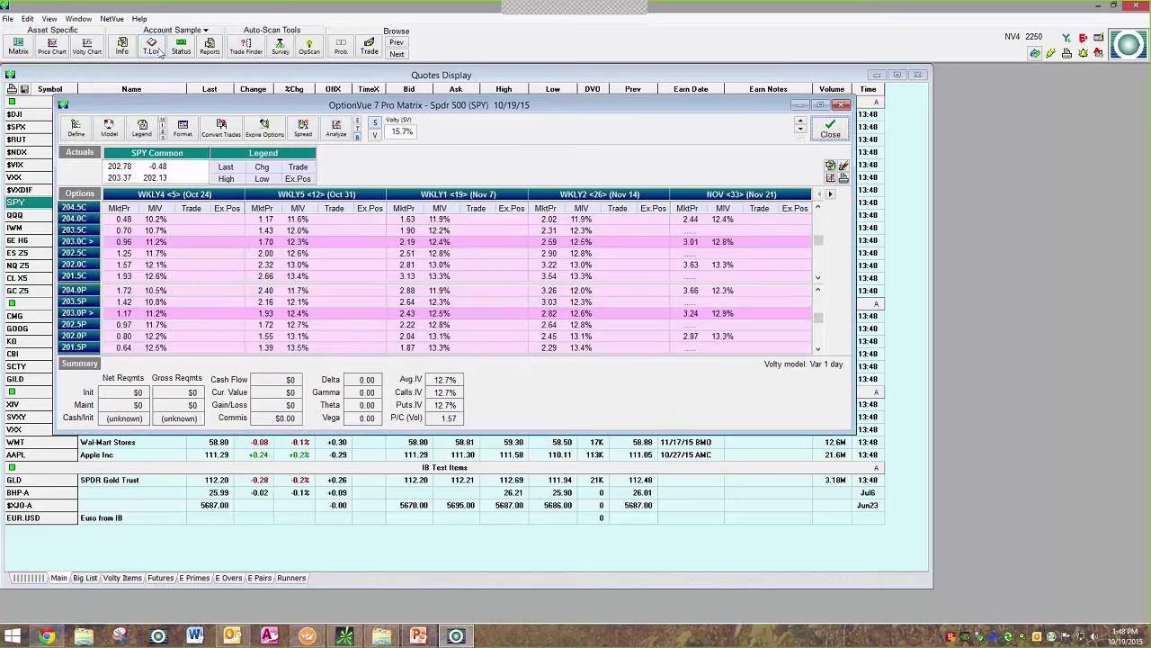
click(114, 20)
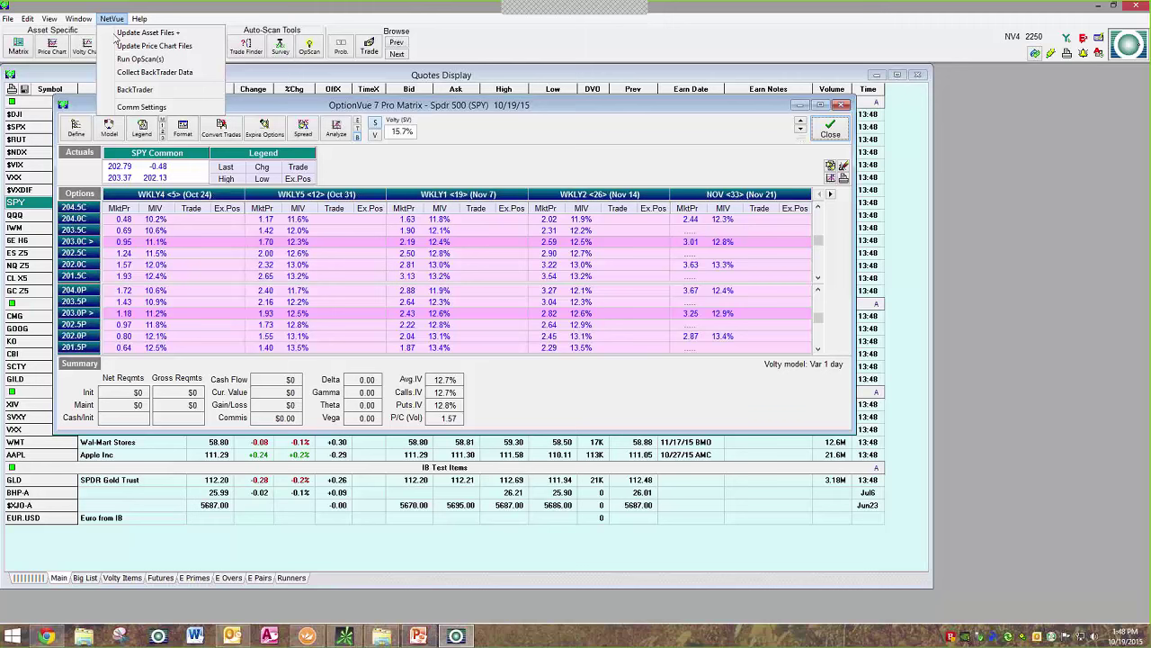
click(135, 90)
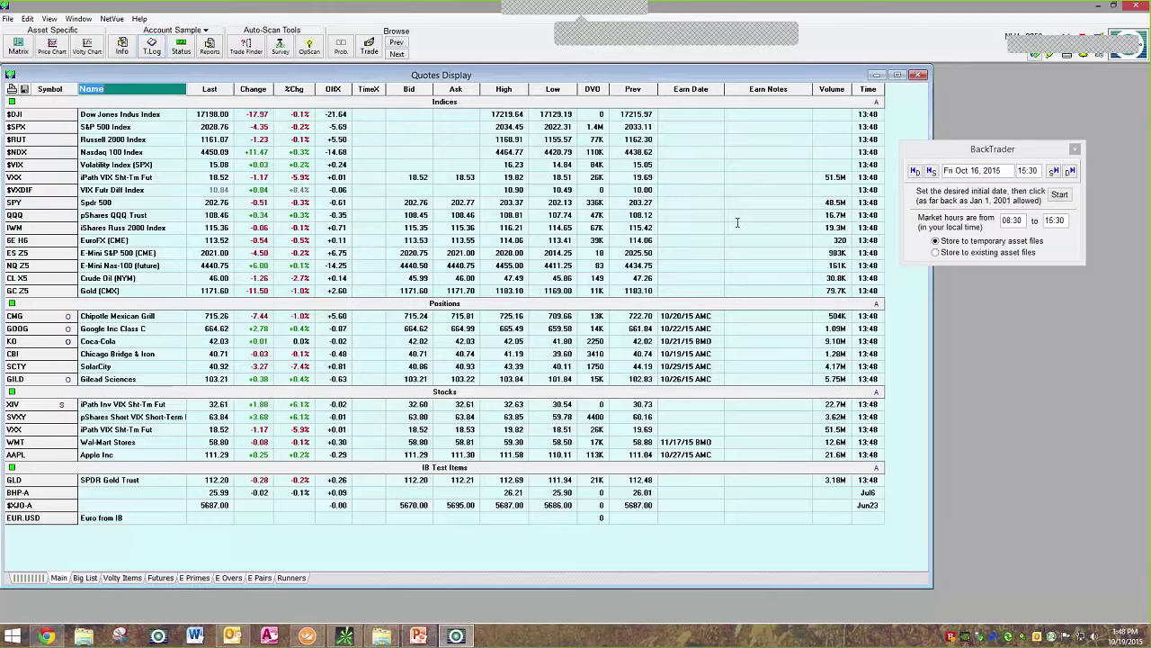
Start BackTrader at Fri Oct 16, 2015, 13:00, with the Russell 2000 Index matrix open.
click(931, 172)
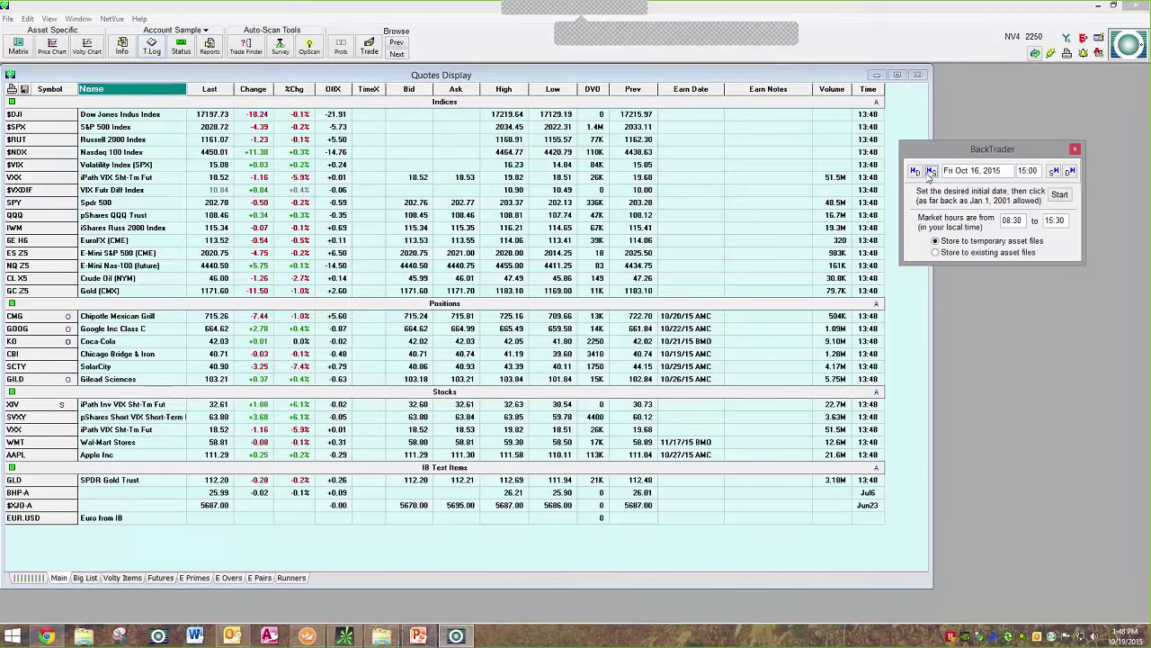
click(931, 172)
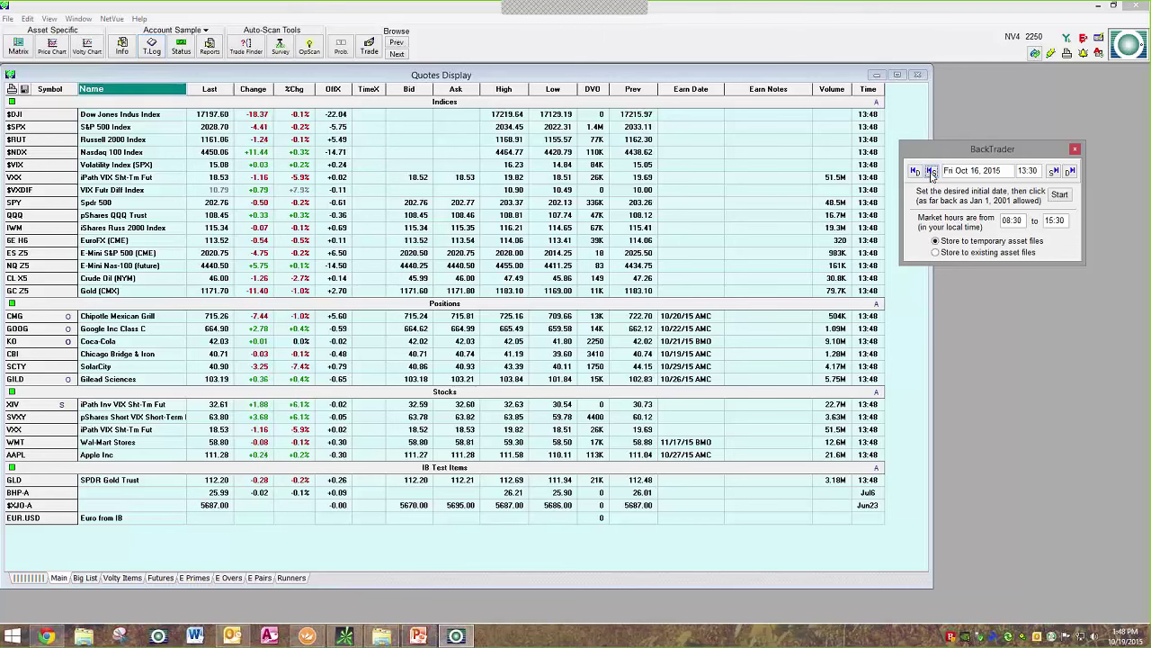
click(931, 172)
click(1060, 195)
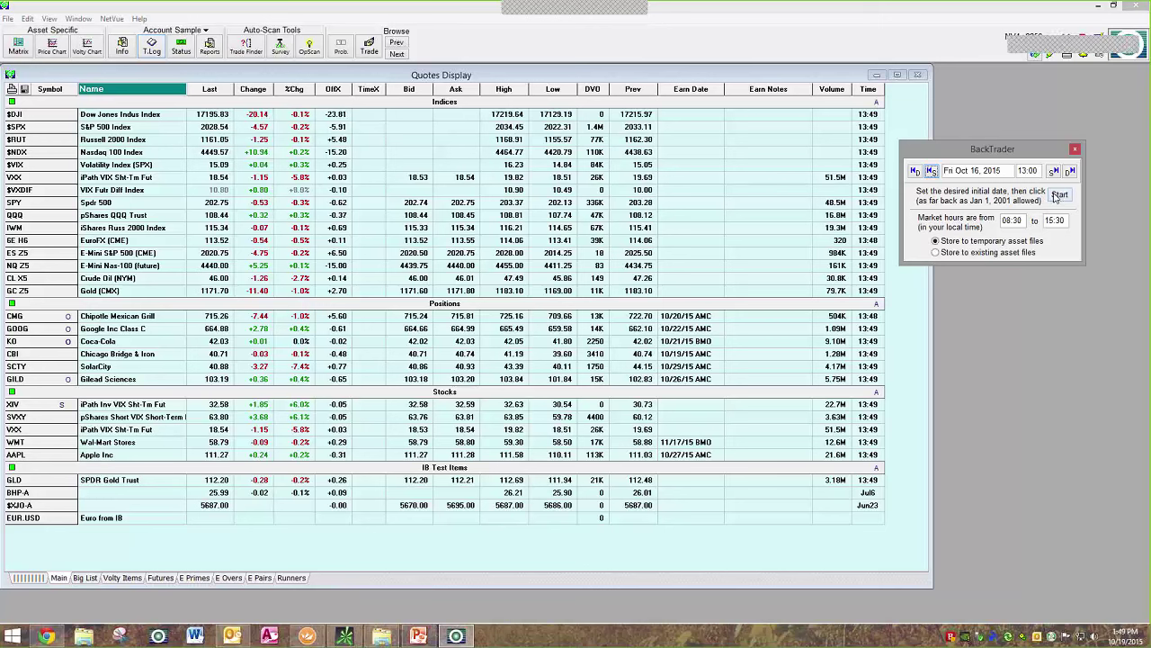
click(119, 142)
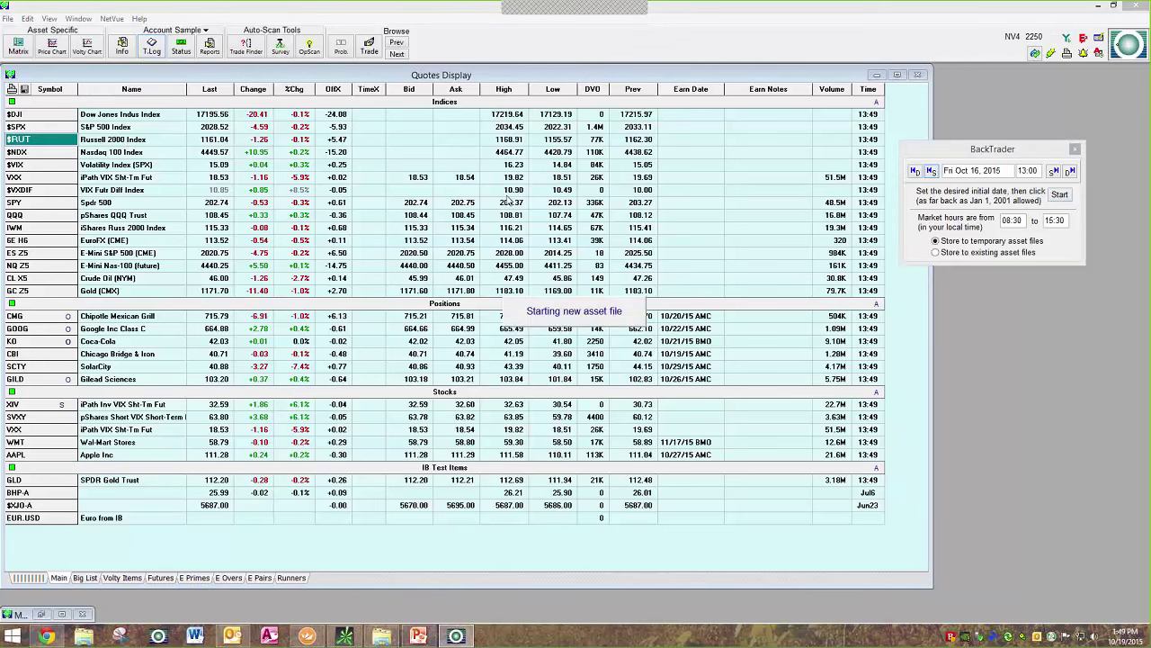
click(1060, 195)
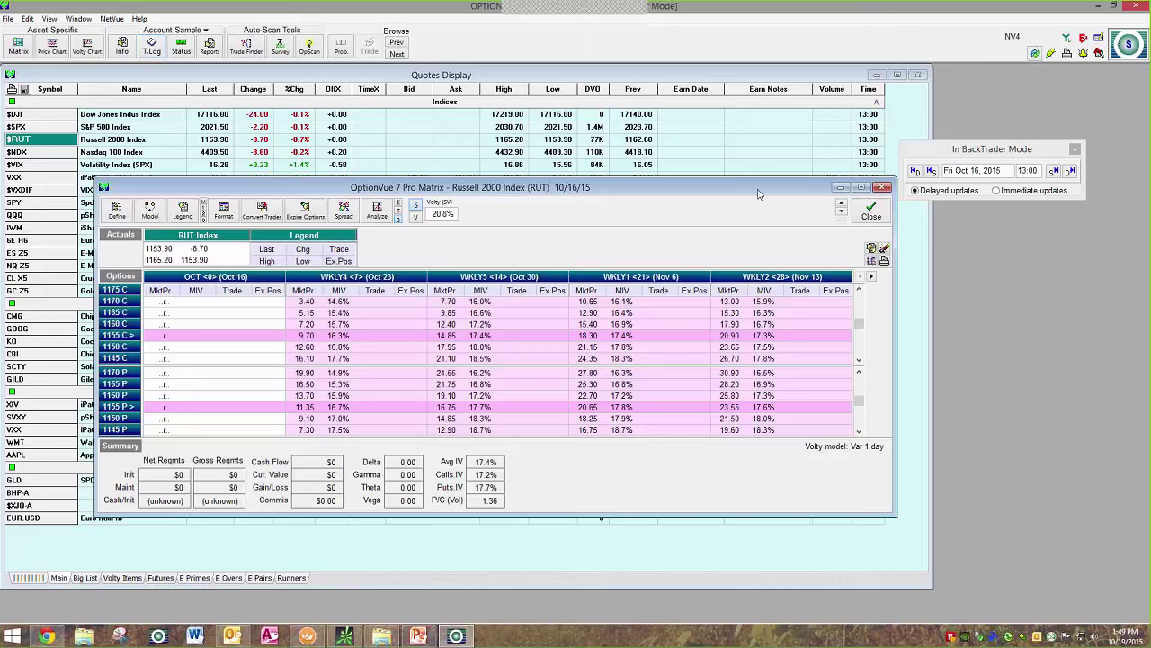
Reposition the BackTrader controls and the Russell 2000 matrix, and exit BackTrader mode back to live quotes.
click(1009, 166)
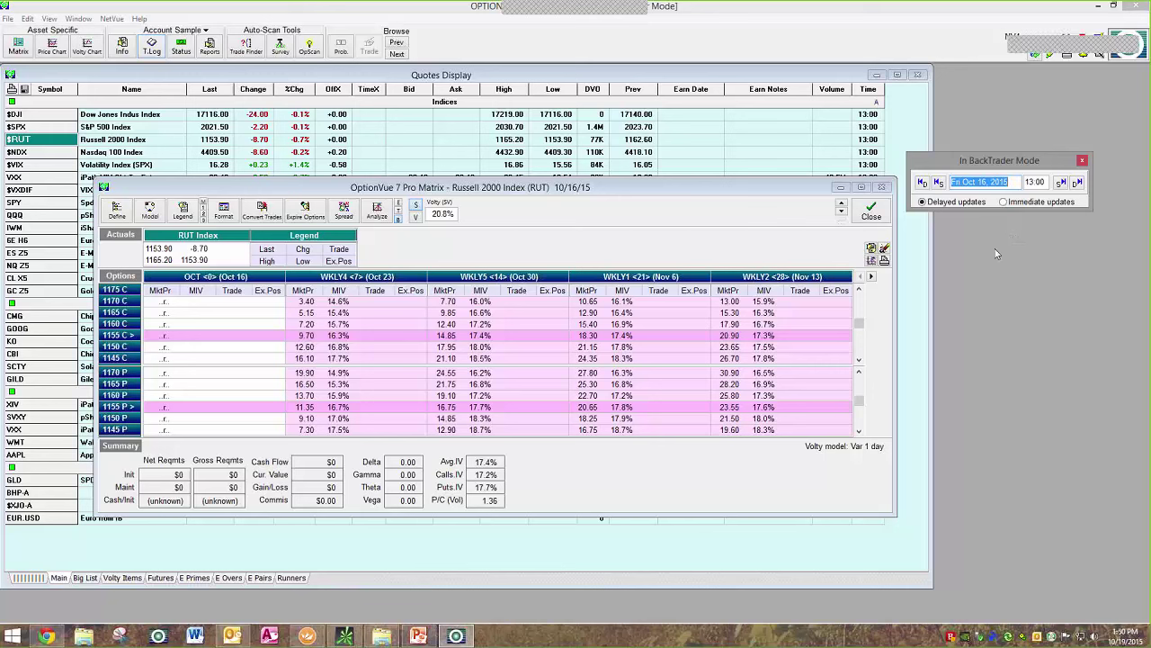
click(774, 192)
drag(774, 193, 773, 187)
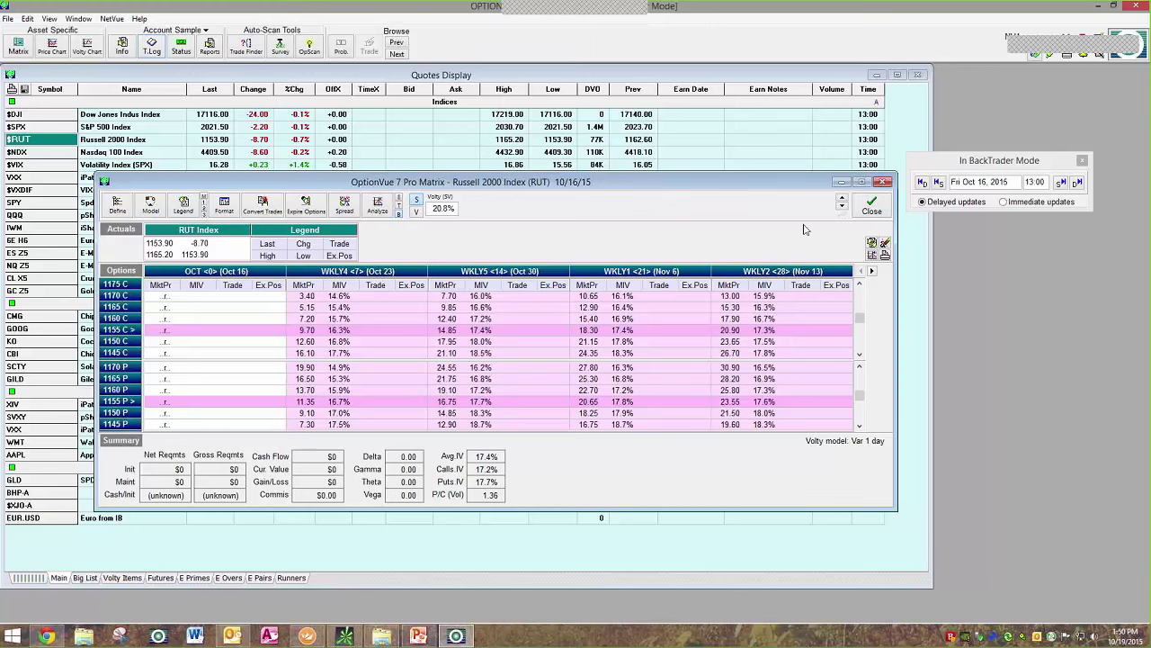
click(1082, 160)
click(615, 338)
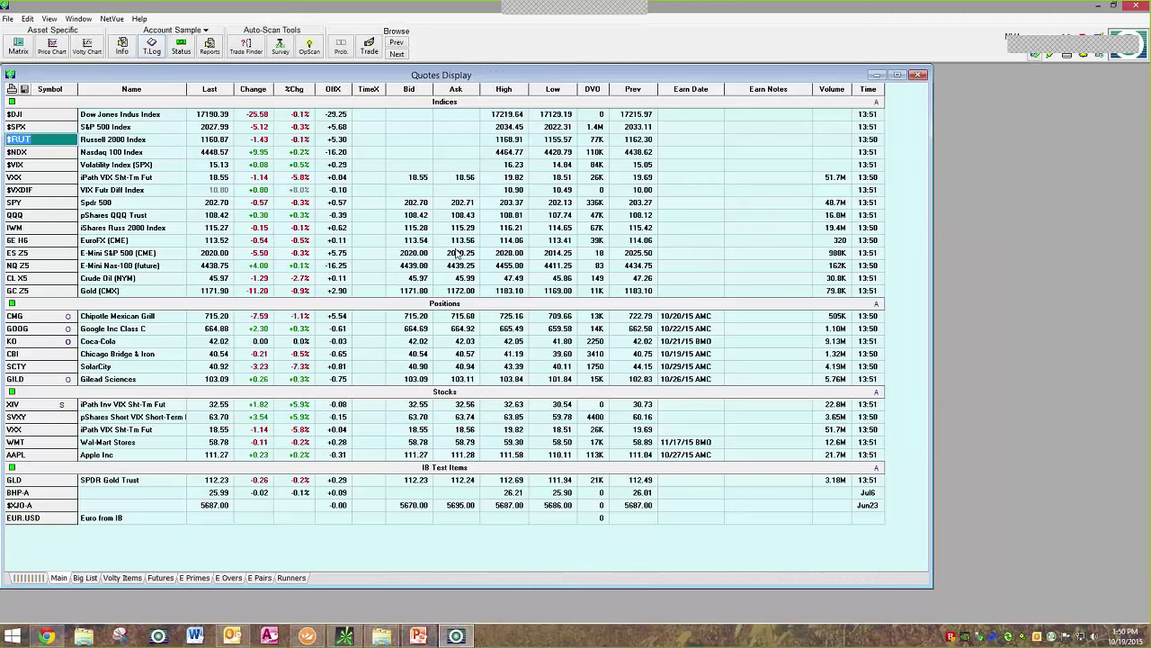
Open Trade Finder and examine its included strategies, its capital and comparison goals, and its price and date target settings.
click(414, 242)
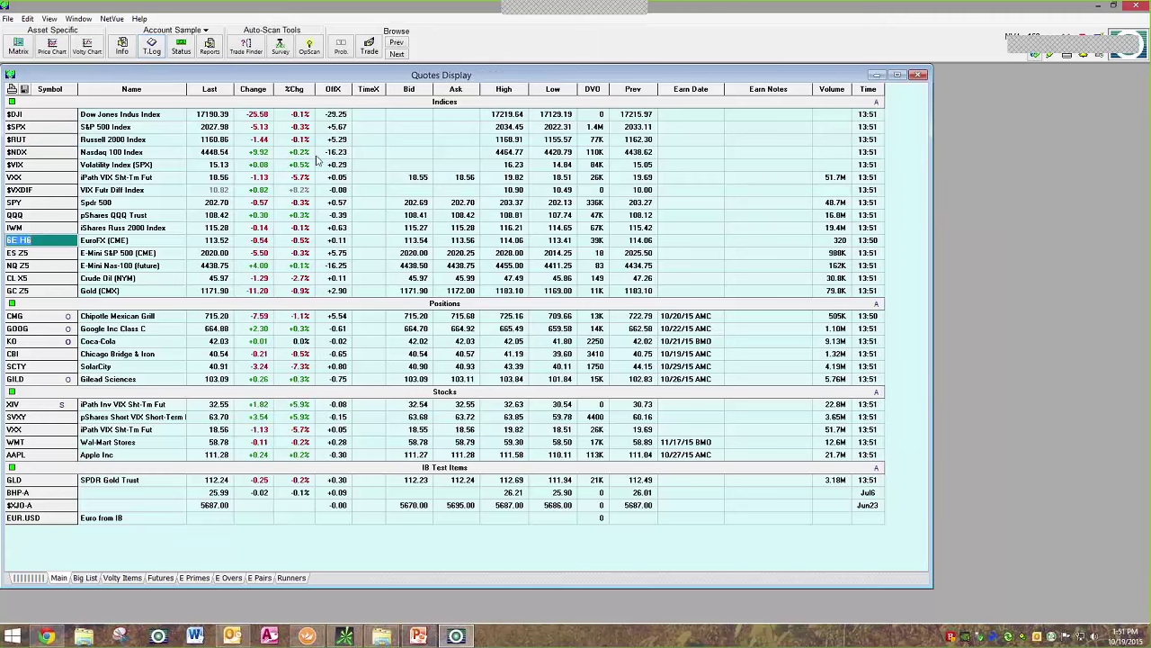
click(259, 52)
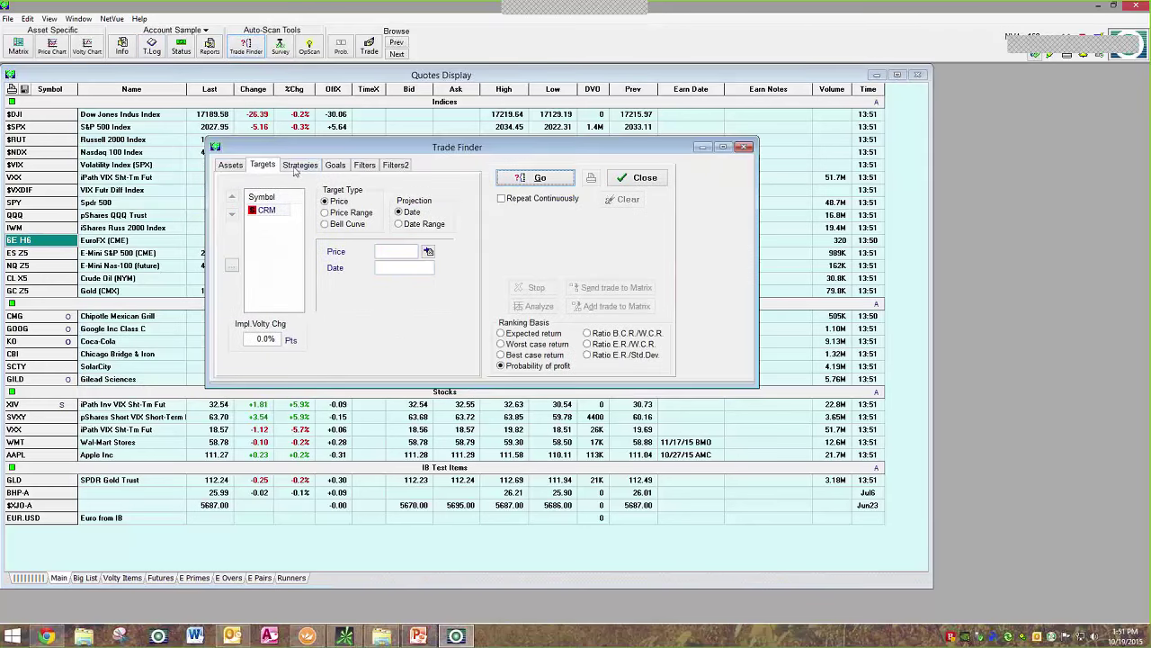
click(300, 165)
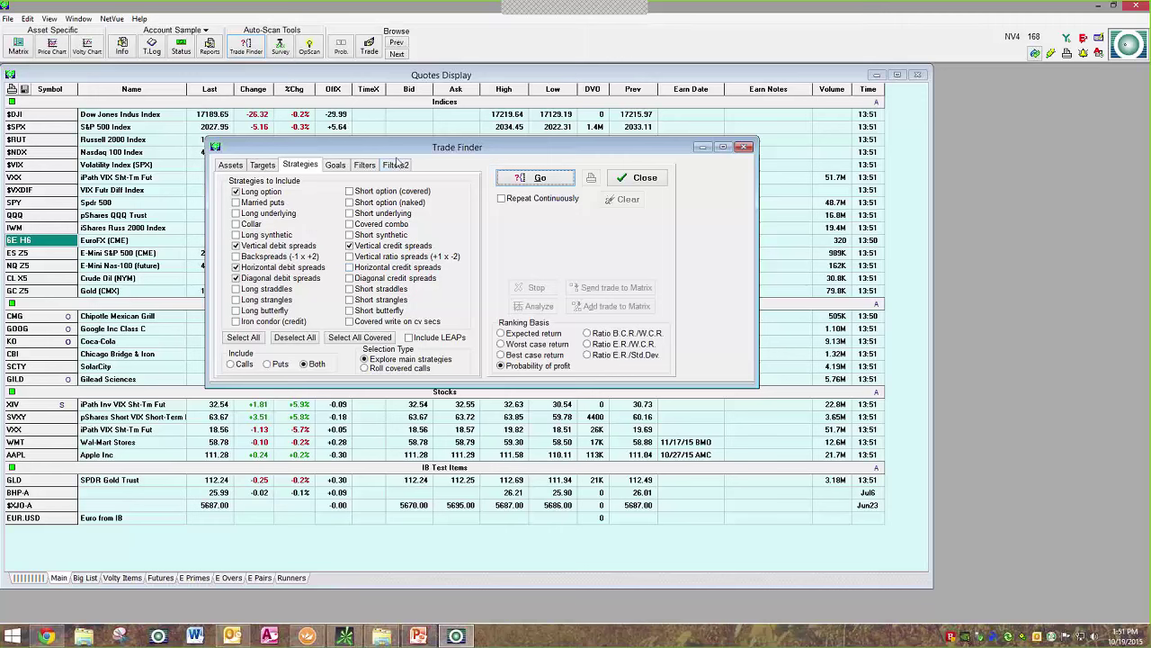
drag(425, 151, 462, 149)
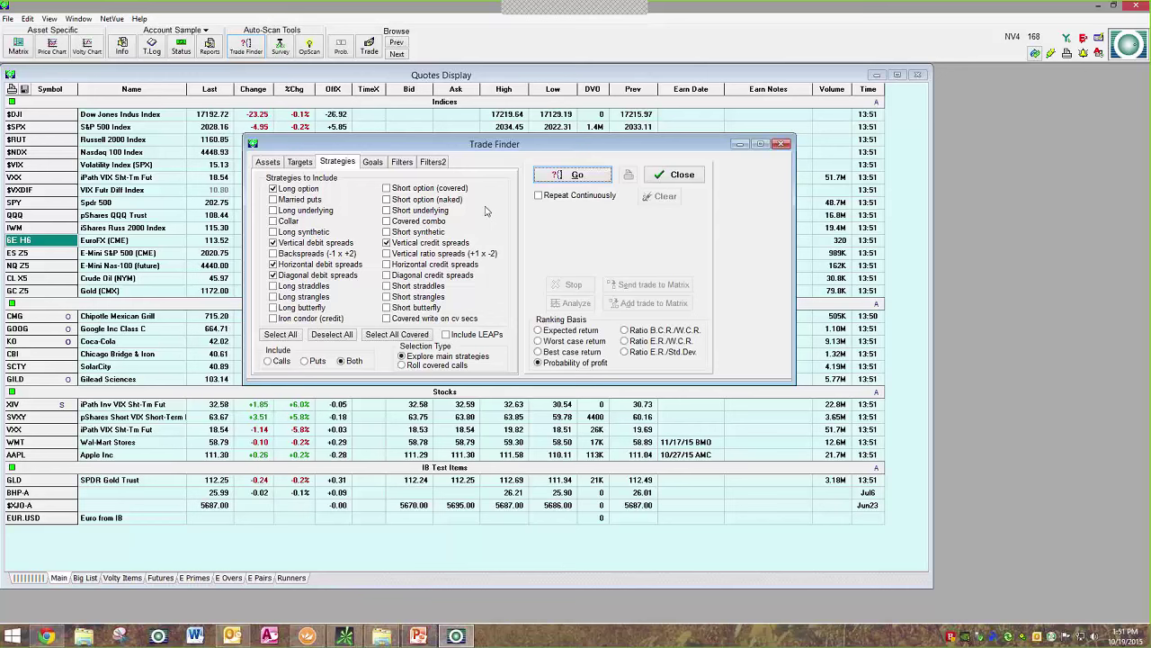
click(372, 167)
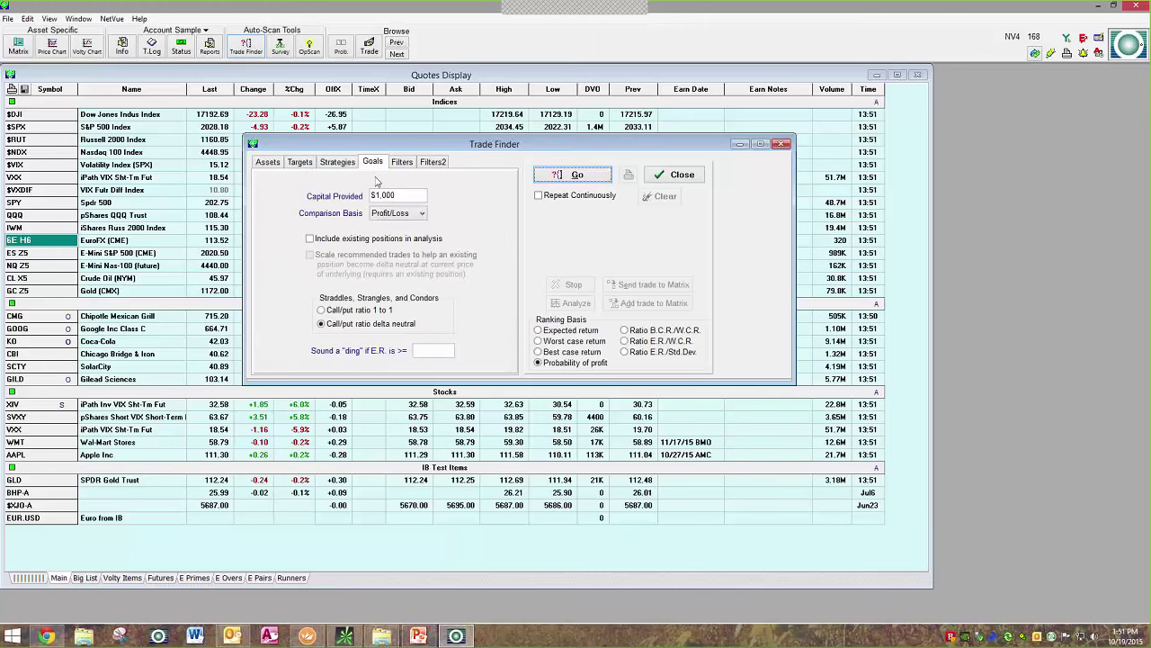
click(413, 195)
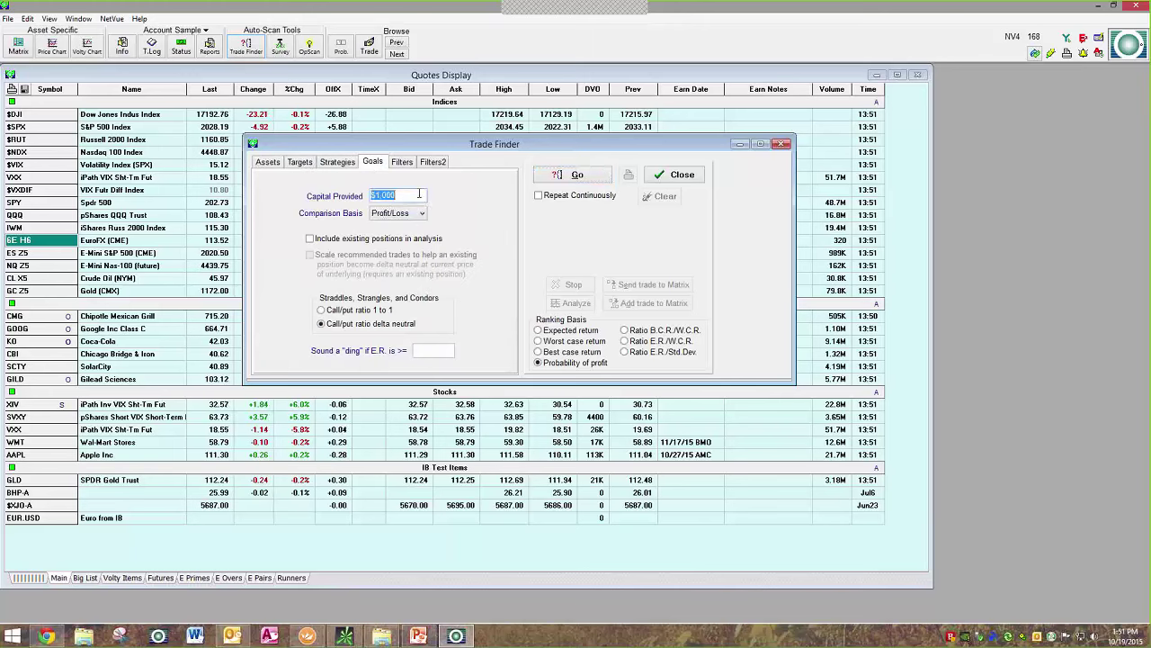
click(308, 163)
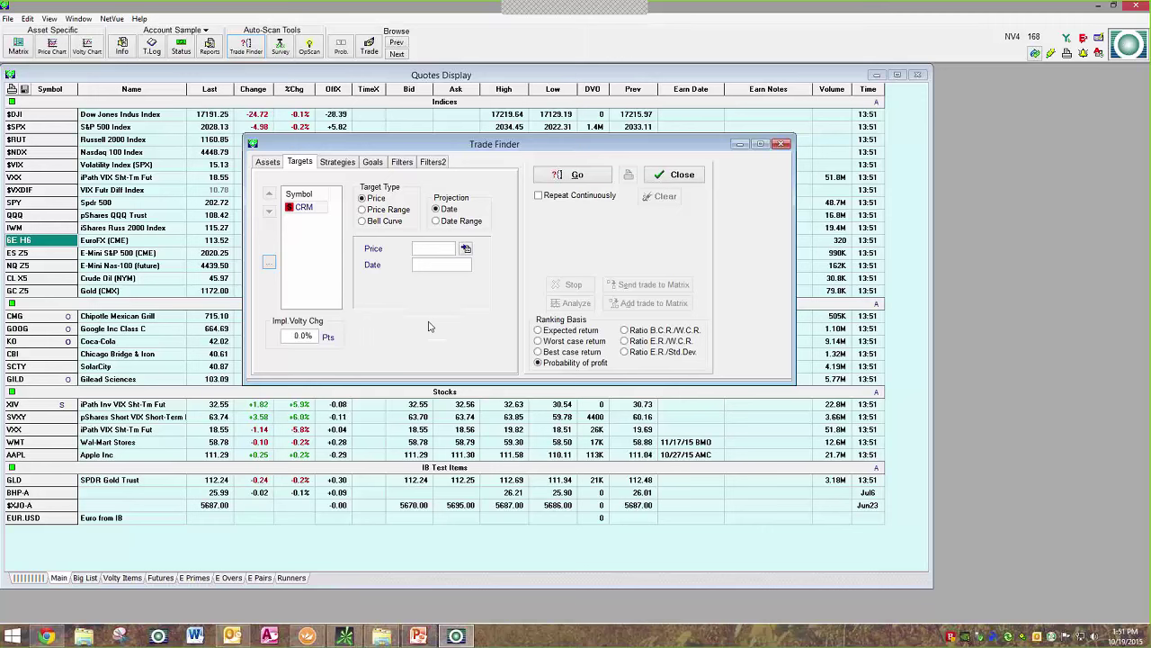
Leave Trade Finder and open the Russell 2000 Index matrix from the quotes list.
drag(558, 146, 601, 145)
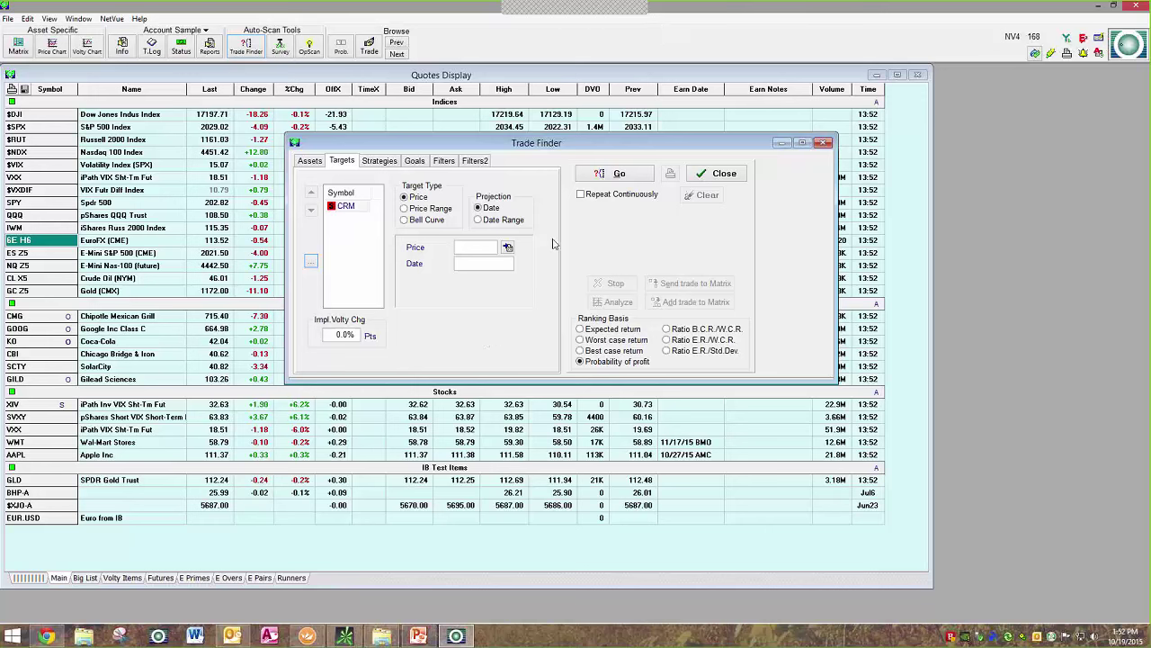
click(709, 176)
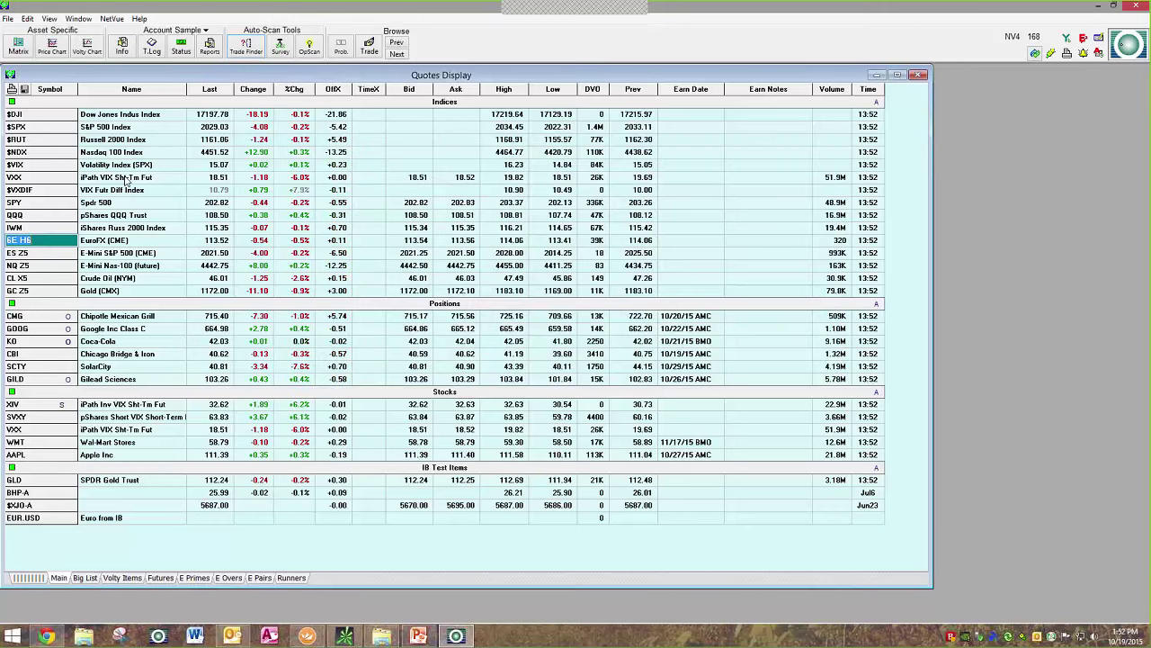
click(127, 142)
double_click(127, 144)
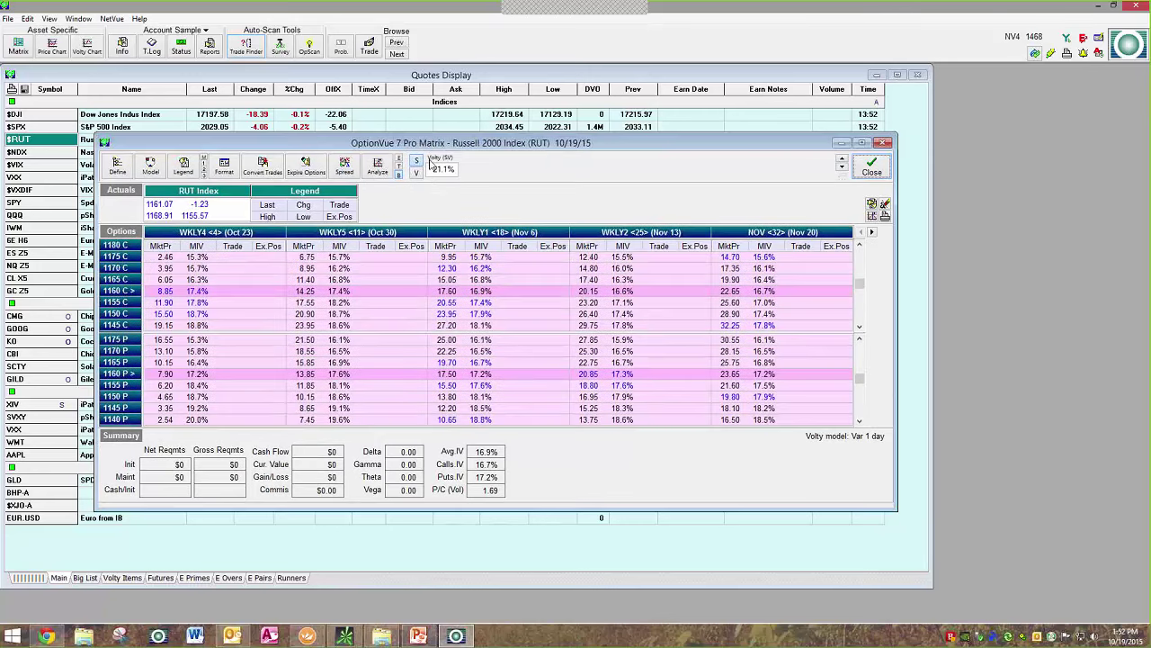
Enter existing positions of -10 for the Oct 30 weekly 1160 calls and +5 for the 1175 calls.
click(412, 291)
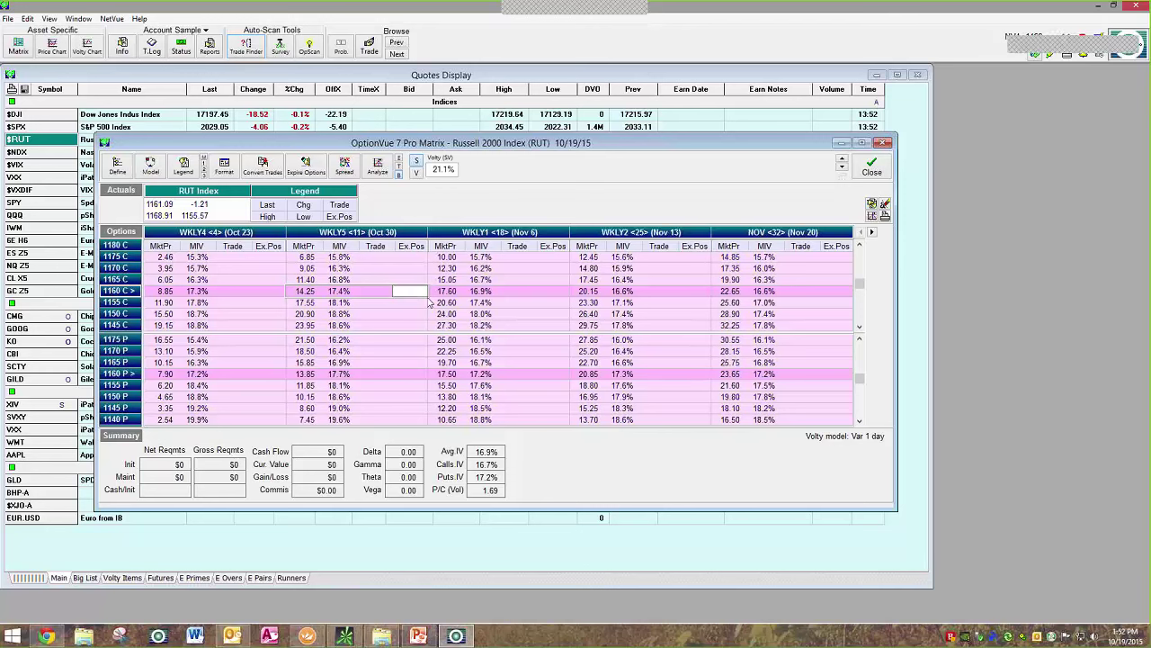
text(-10)
key(Return)
key(Up)
key(Up)
key(Up)
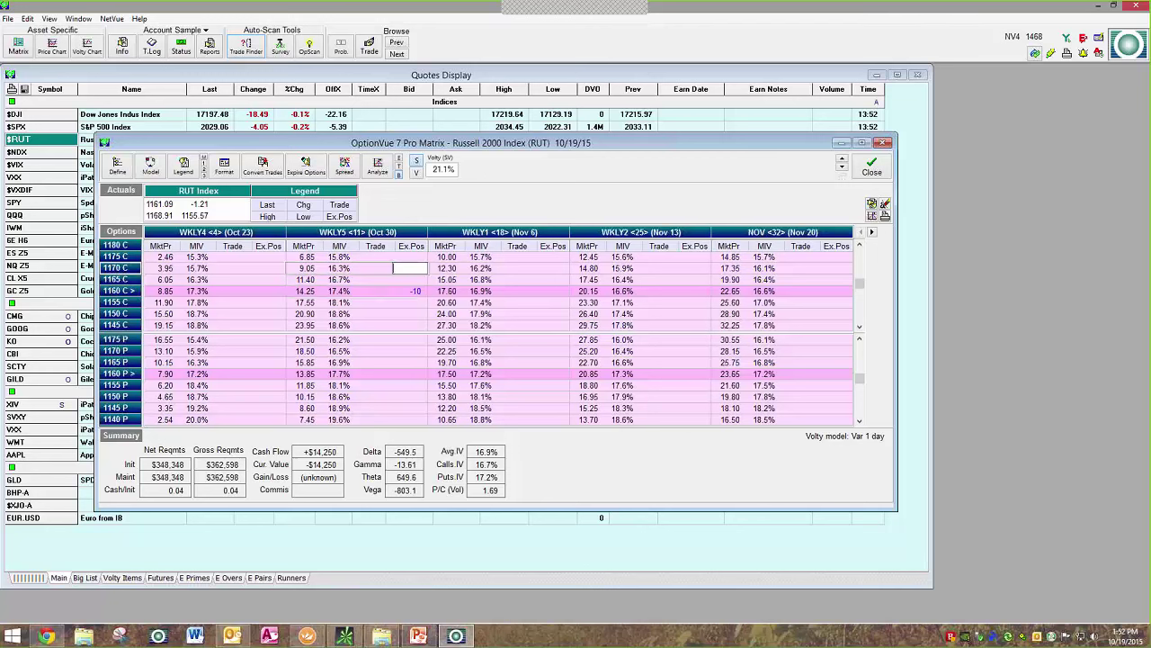
text(5)
key(Return)
Complete the Oct 30 call butterfly with an existing position of +5 in the 1145 calls, and check its profit/loss graph.
key(Down)
key(Down)
key(Down)
key(Down)
key(Down)
key(Down)
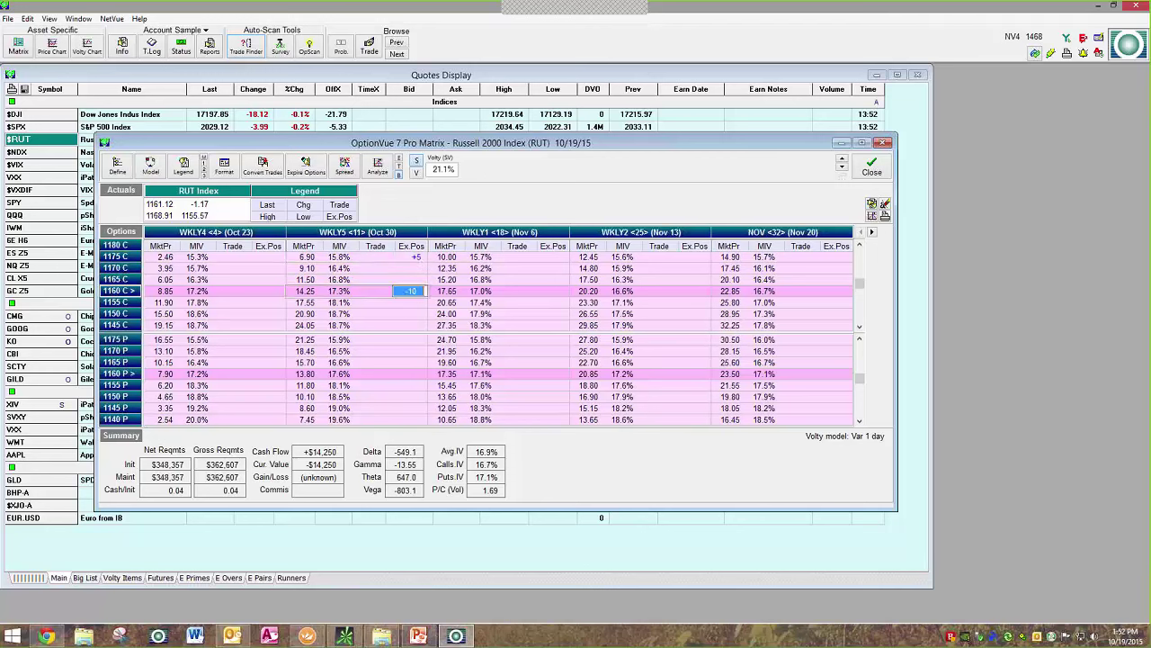
text(5)
key(Return)
key(Up)
key(Up)
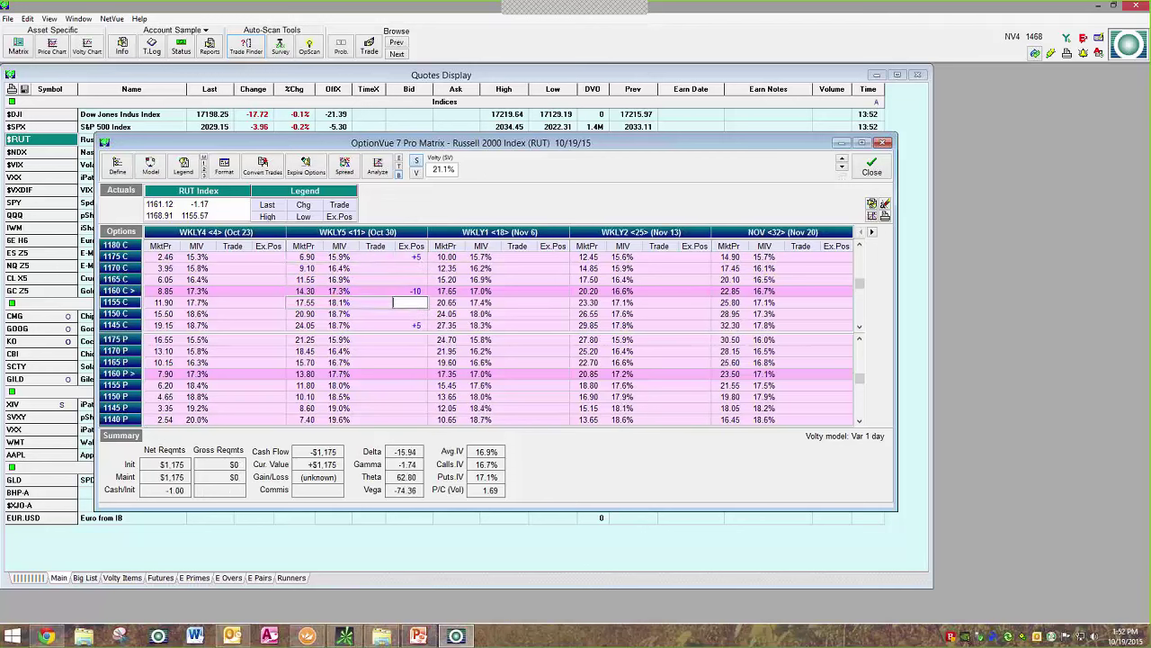
click(377, 166)
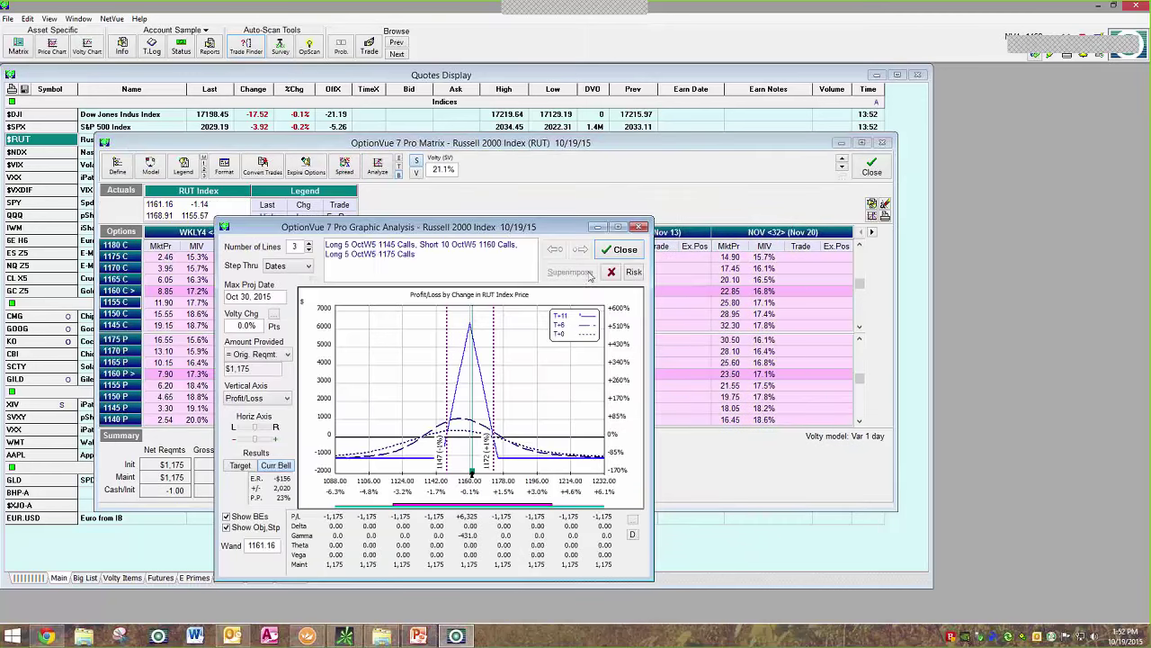
click(622, 249)
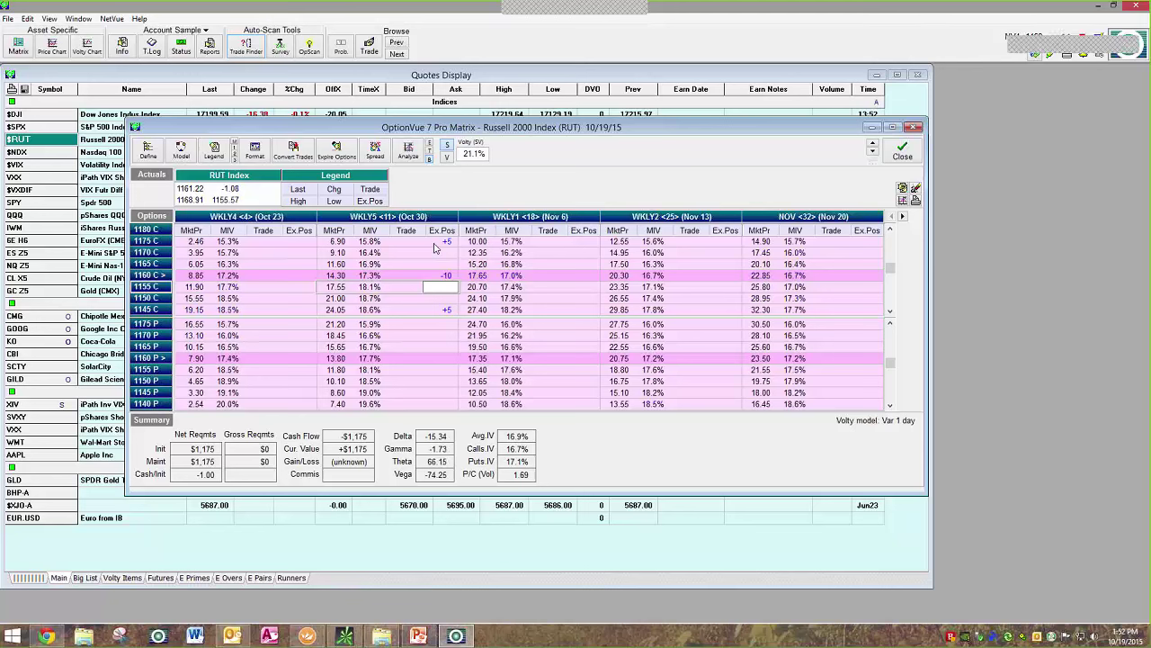
Build a spread of +1 OctW5 1175 call, -2 1160 calls and +1 1145 call, and show its spread window.
click(438, 243)
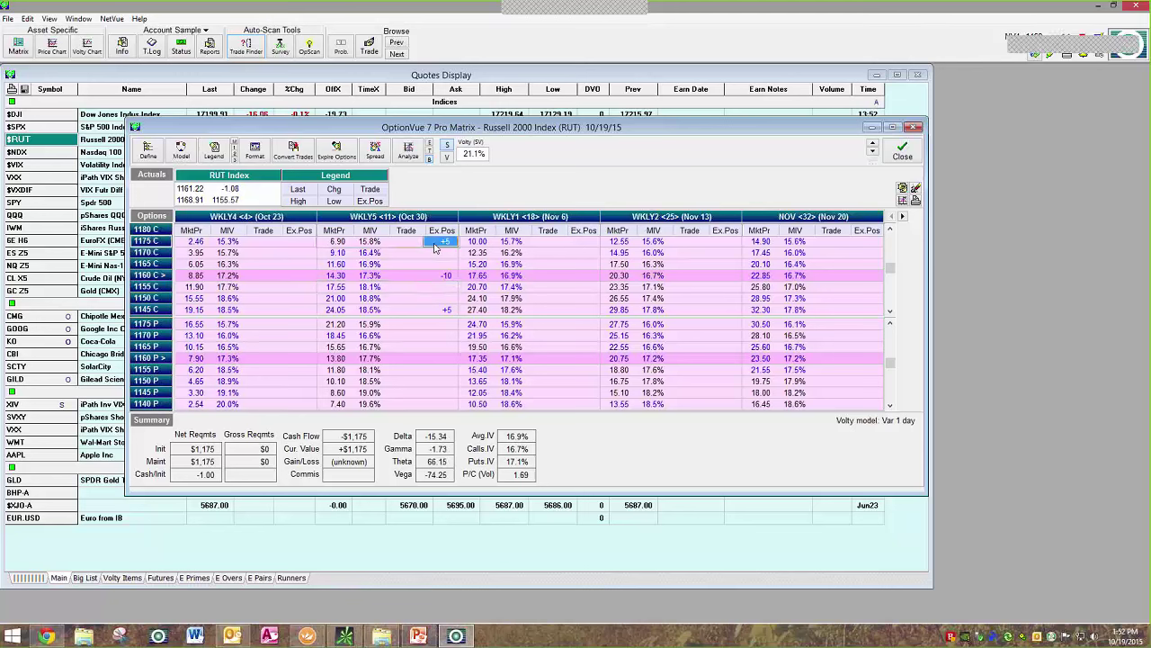
click(376, 150)
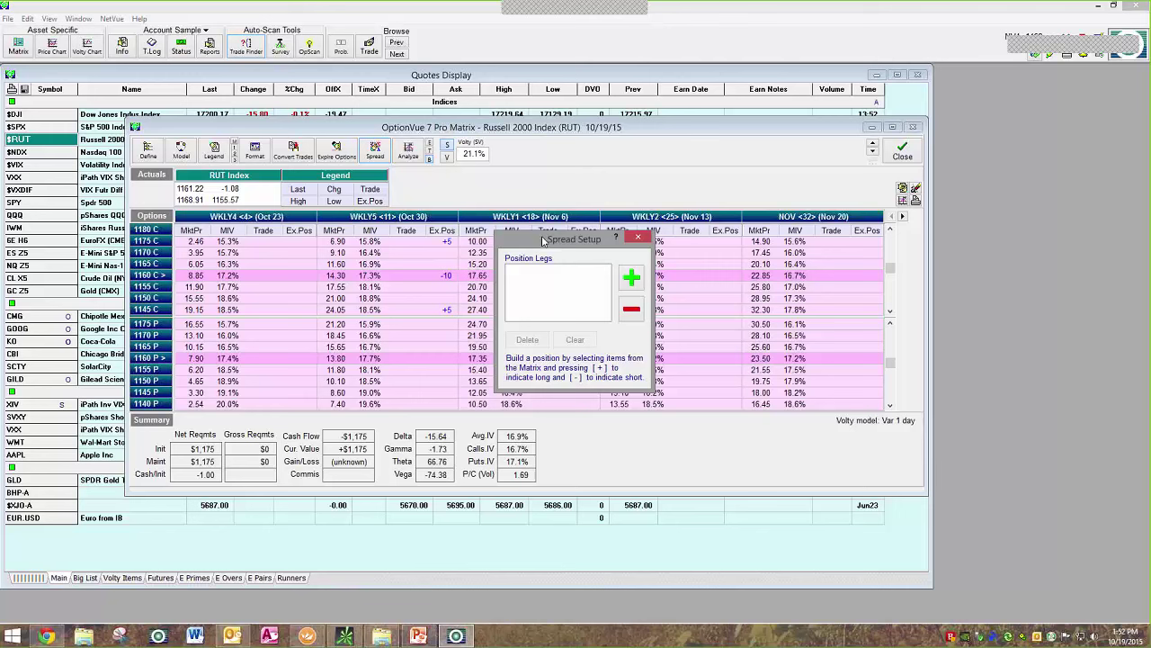
click(446, 246)
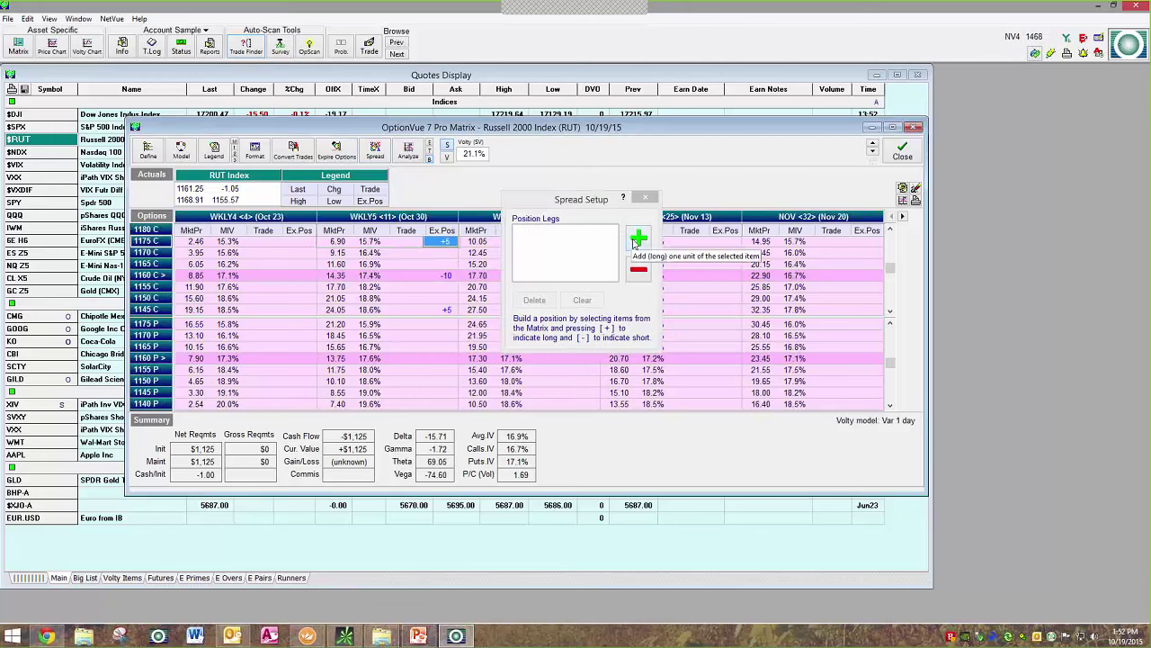
click(638, 237)
click(442, 275)
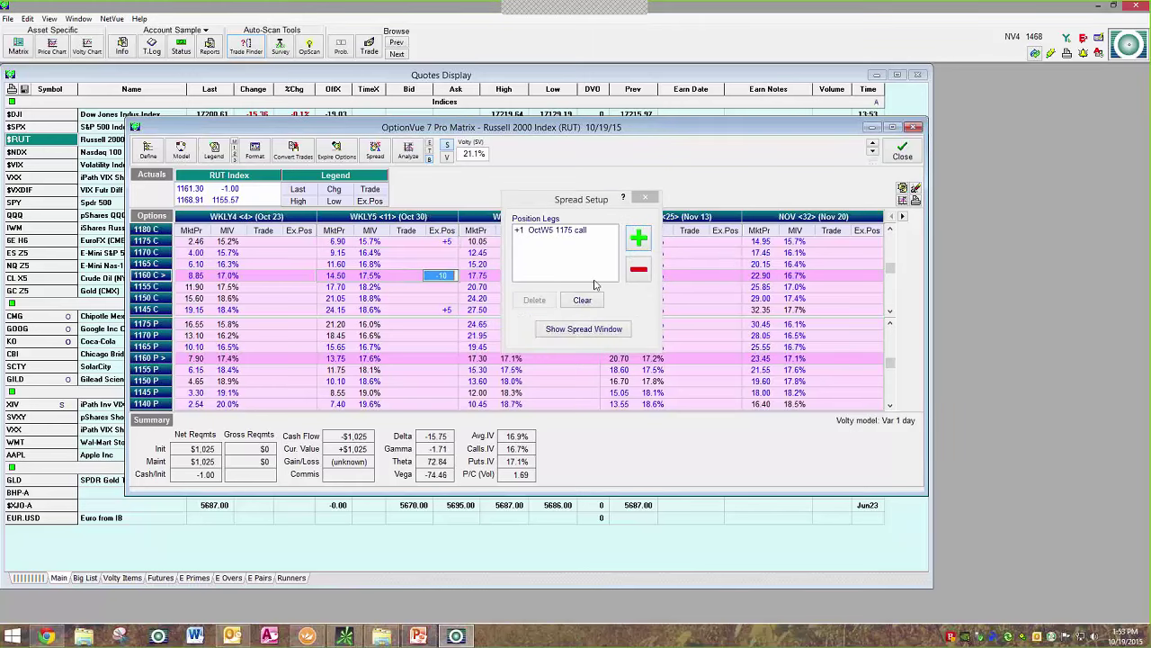
click(640, 275)
click(440, 309)
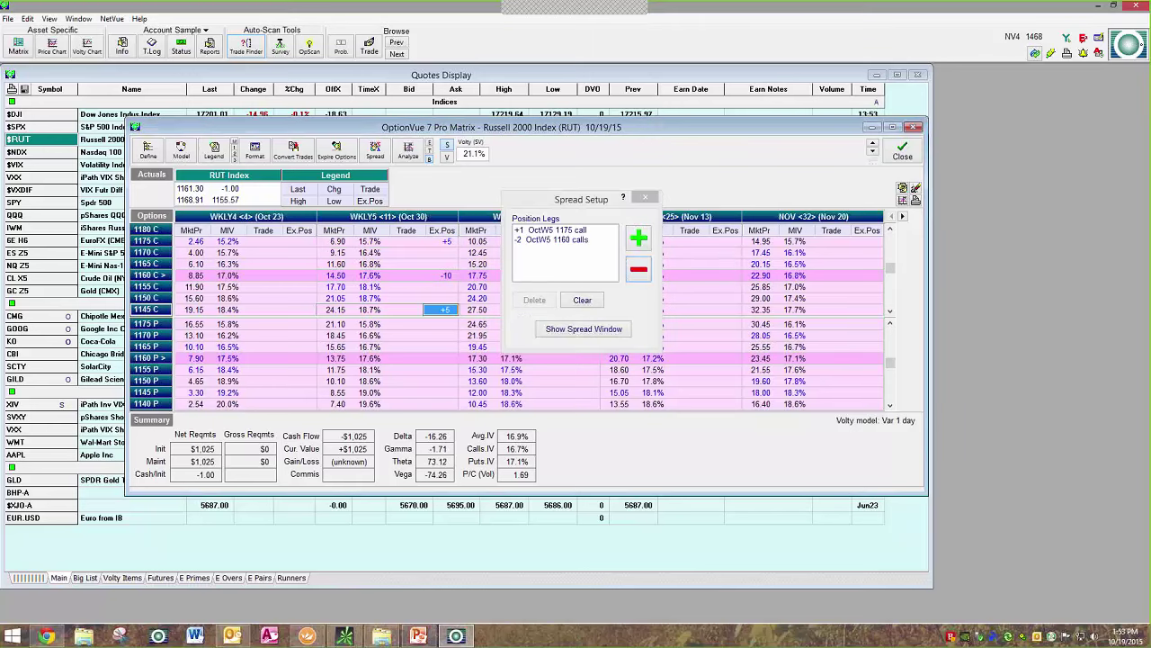
click(636, 238)
click(583, 329)
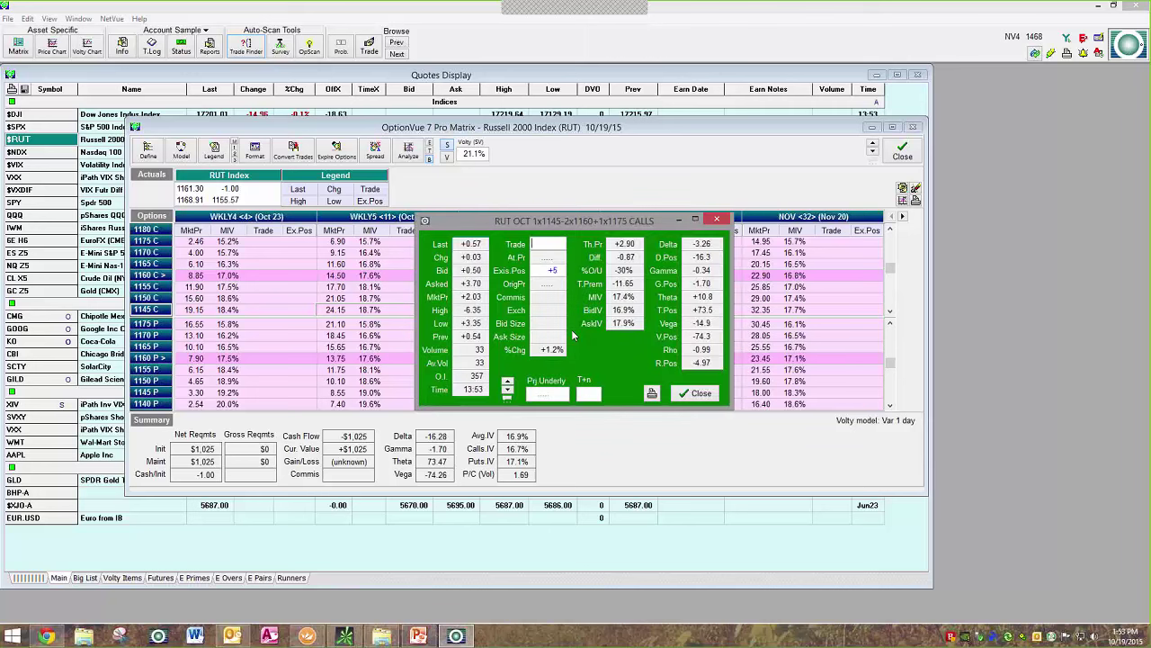
Examine the butterfly's quotes and Greeks in the spread window, repositioning it over the matrix, and close it.
drag(577, 226, 627, 193)
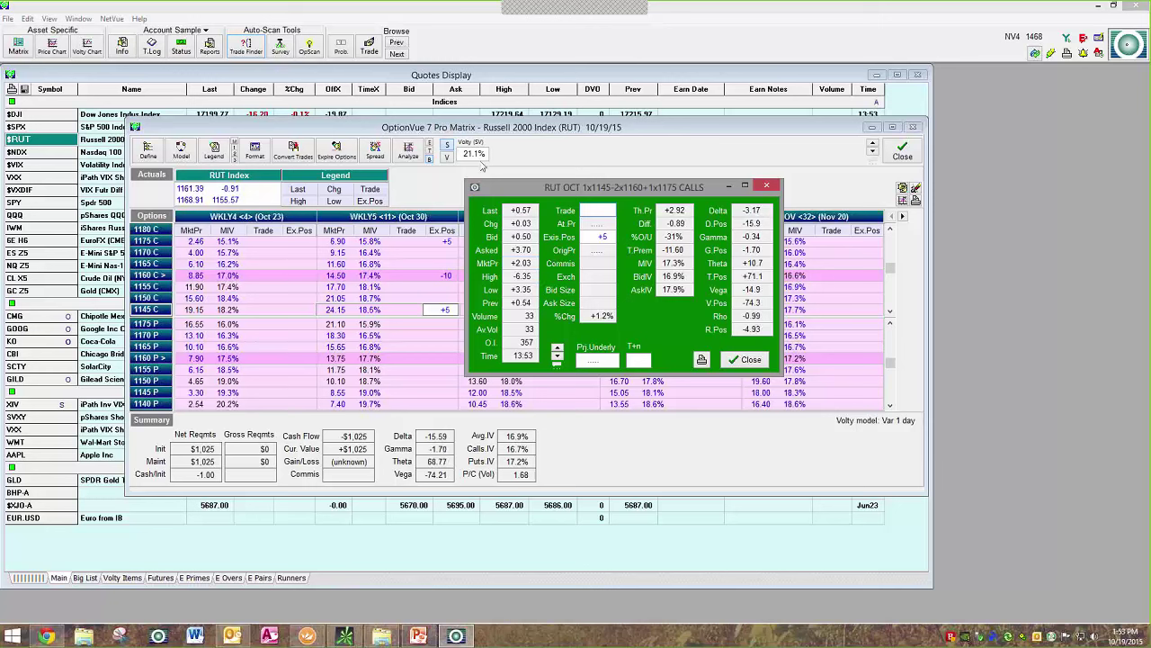
drag(578, 192, 608, 183)
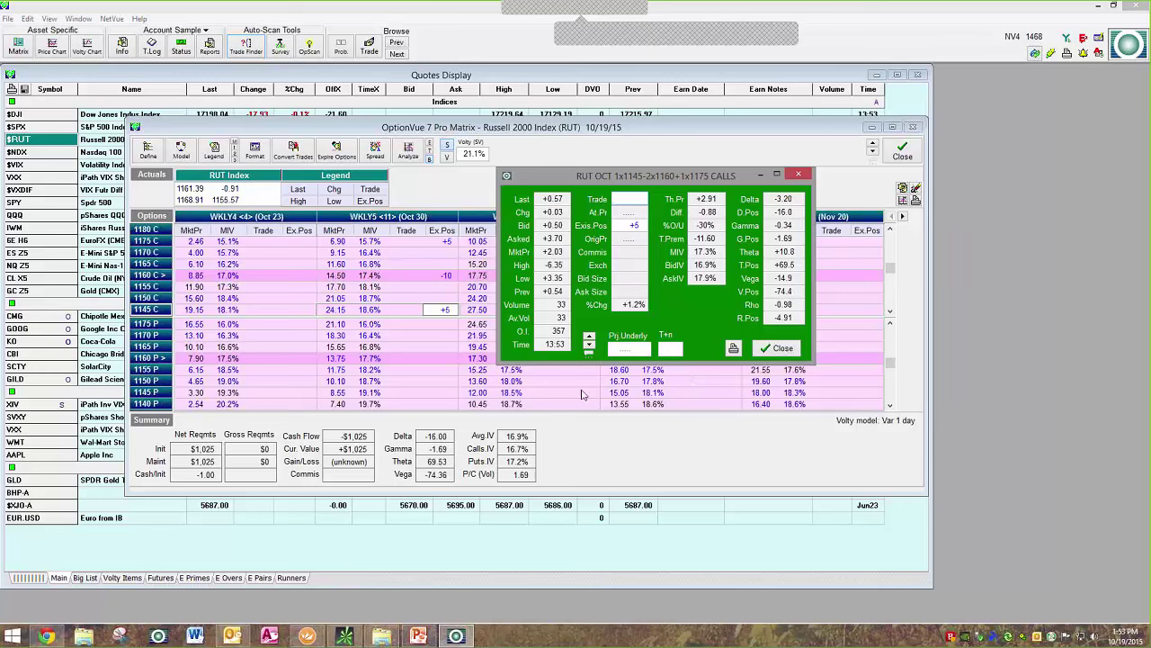
click(779, 349)
Analyze the butterfly in an enlarged profit/loss graph, and return to the matrix.
click(408, 150)
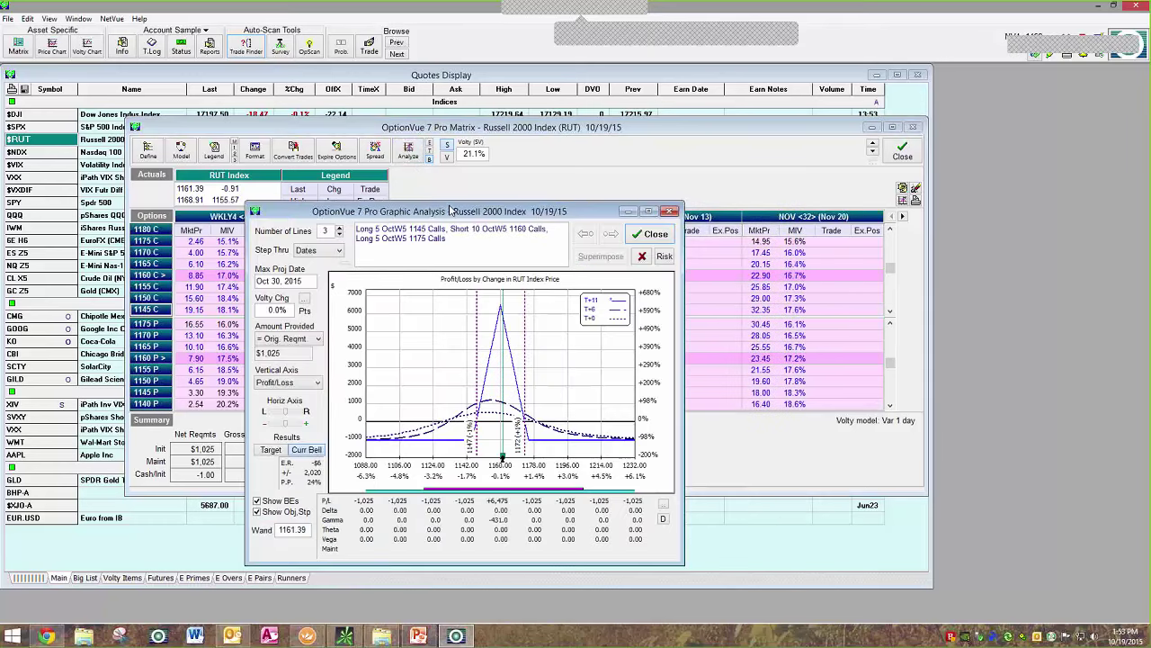
drag(450, 211, 429, 141)
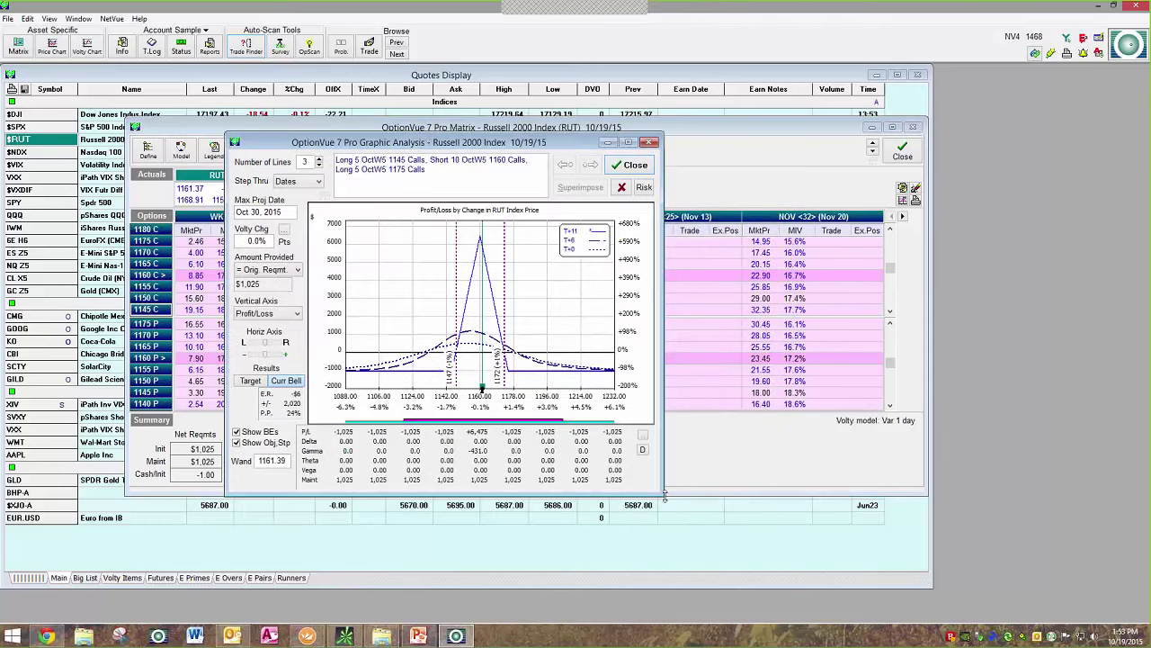
drag(818, 520, 846, 524)
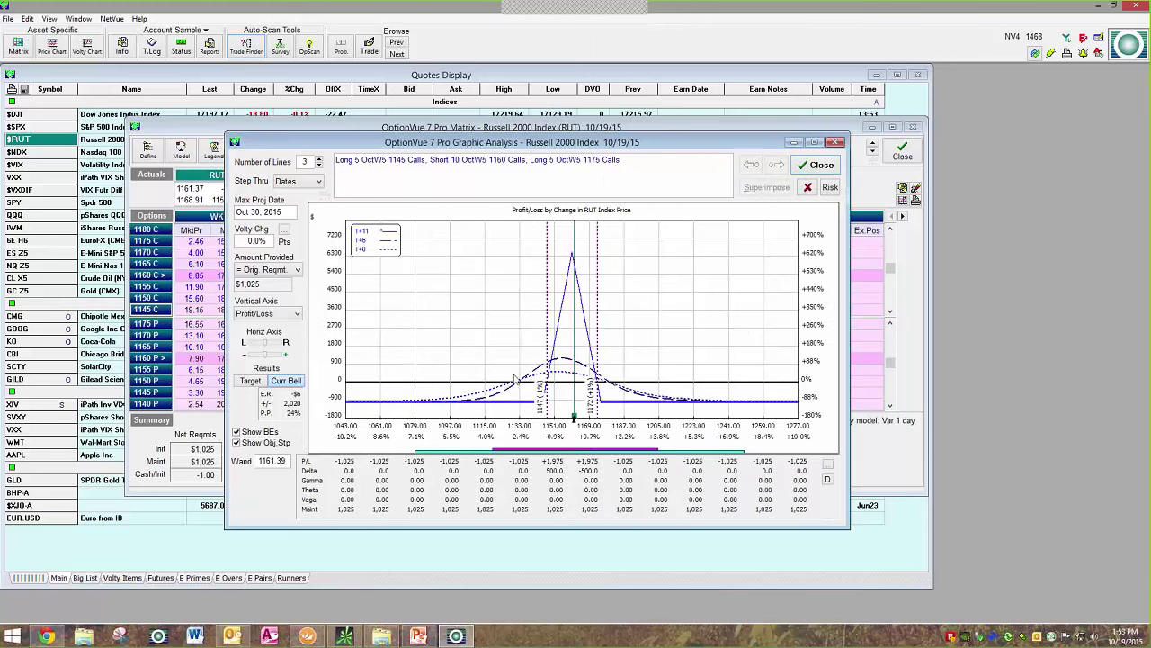
drag(849, 529, 869, 540)
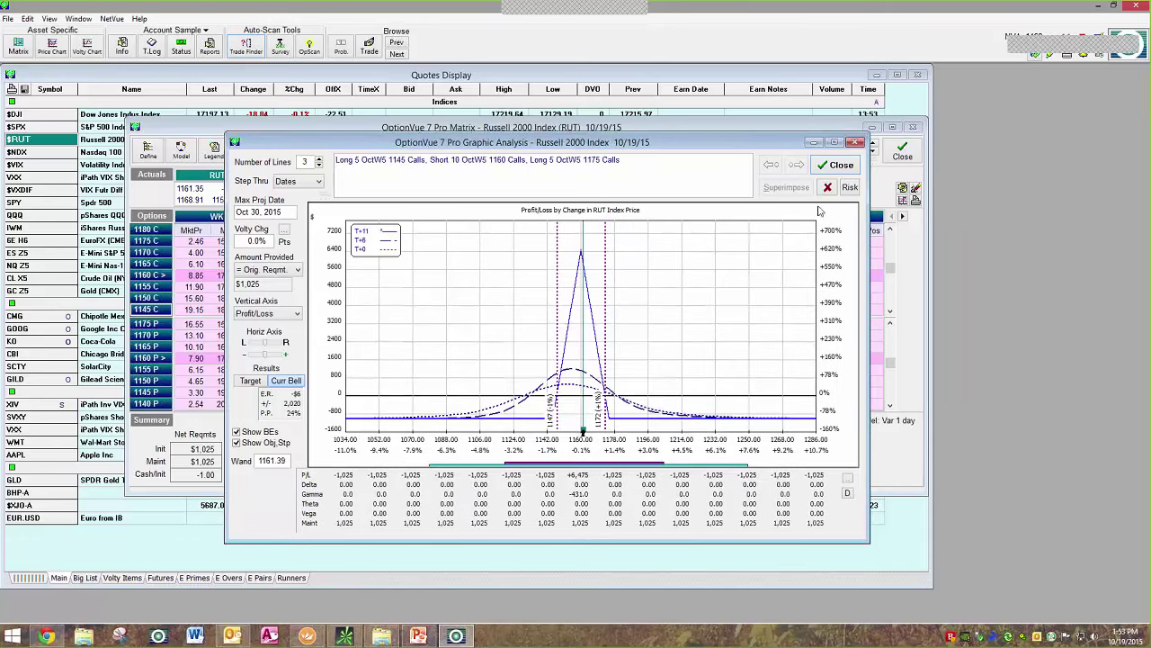
click(834, 169)
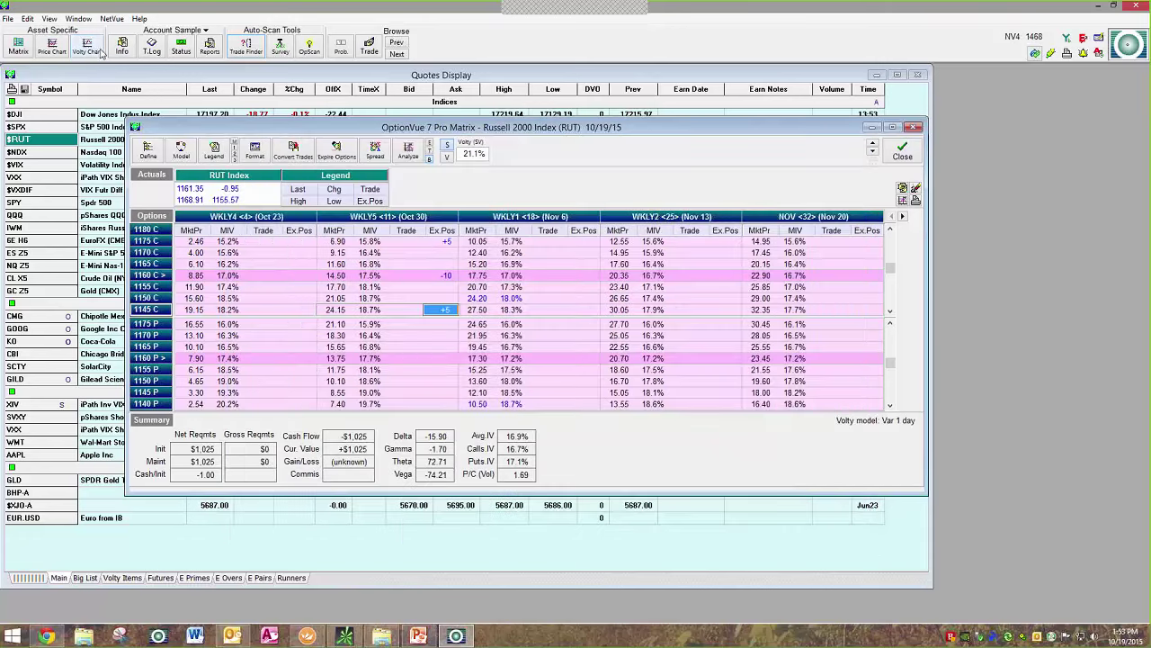
View the Russell 2000 price chart with the butterfly's profit and loss zones overlaid, enlarging the chart for inspection.
click(52, 47)
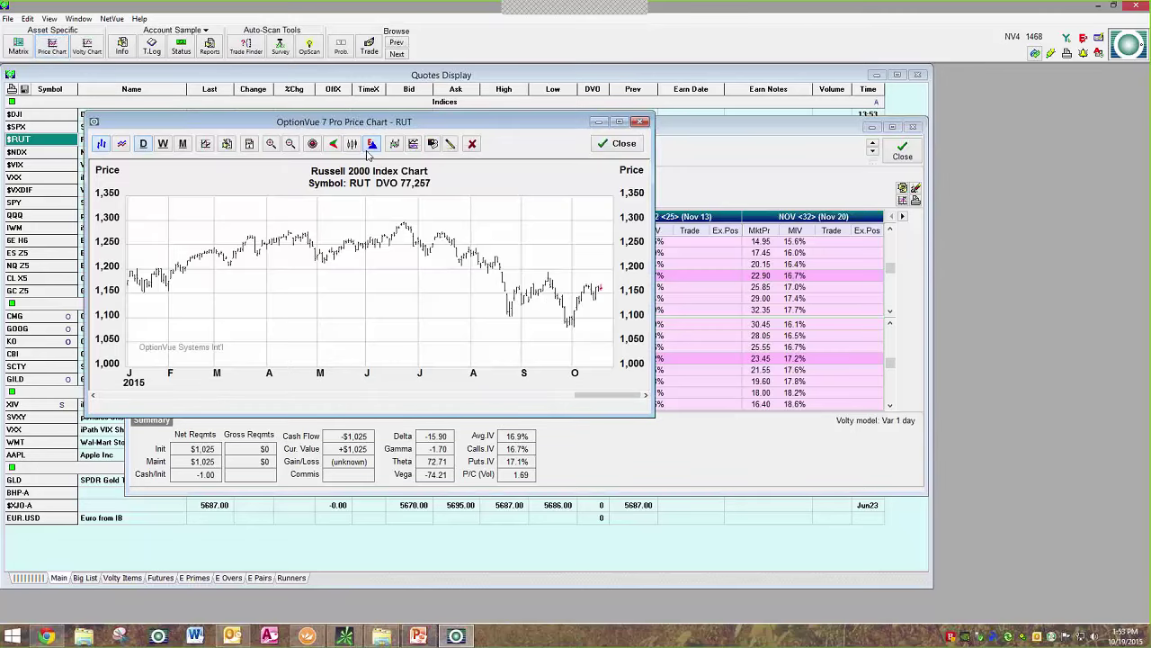
click(333, 144)
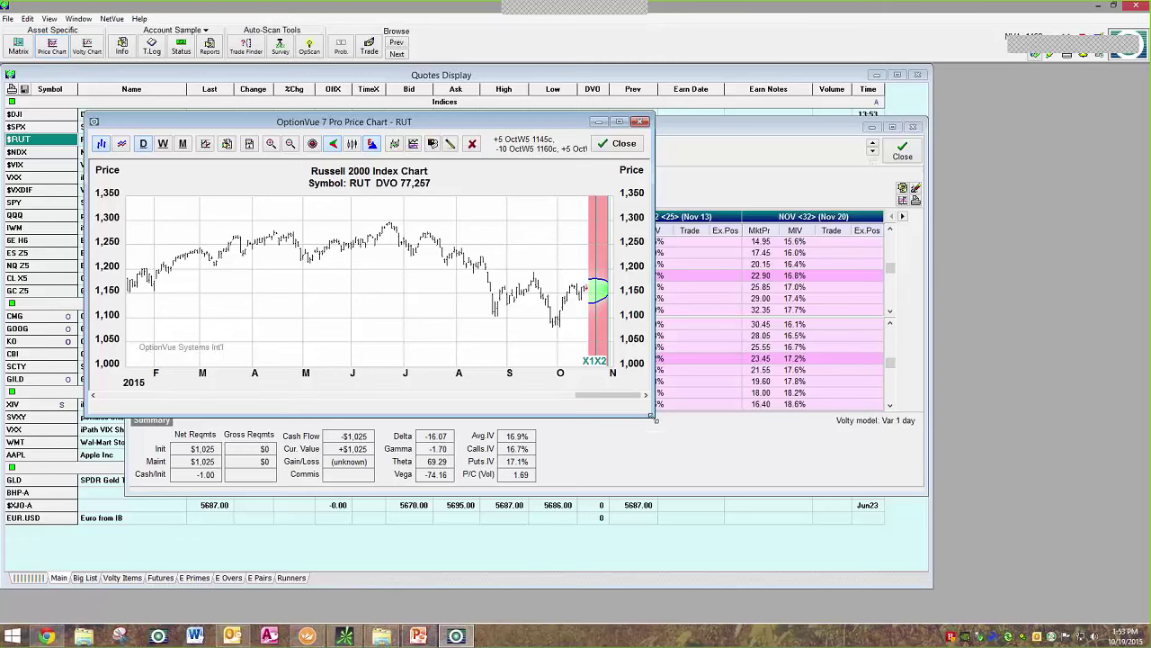
drag(652, 416, 796, 503)
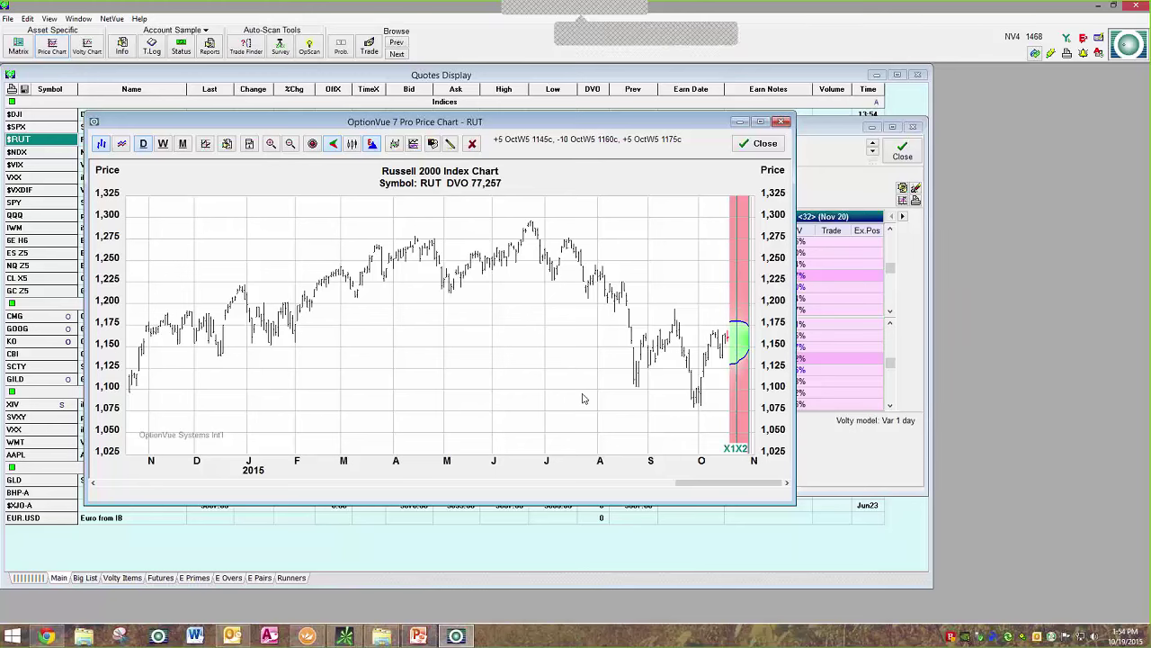
click(760, 144)
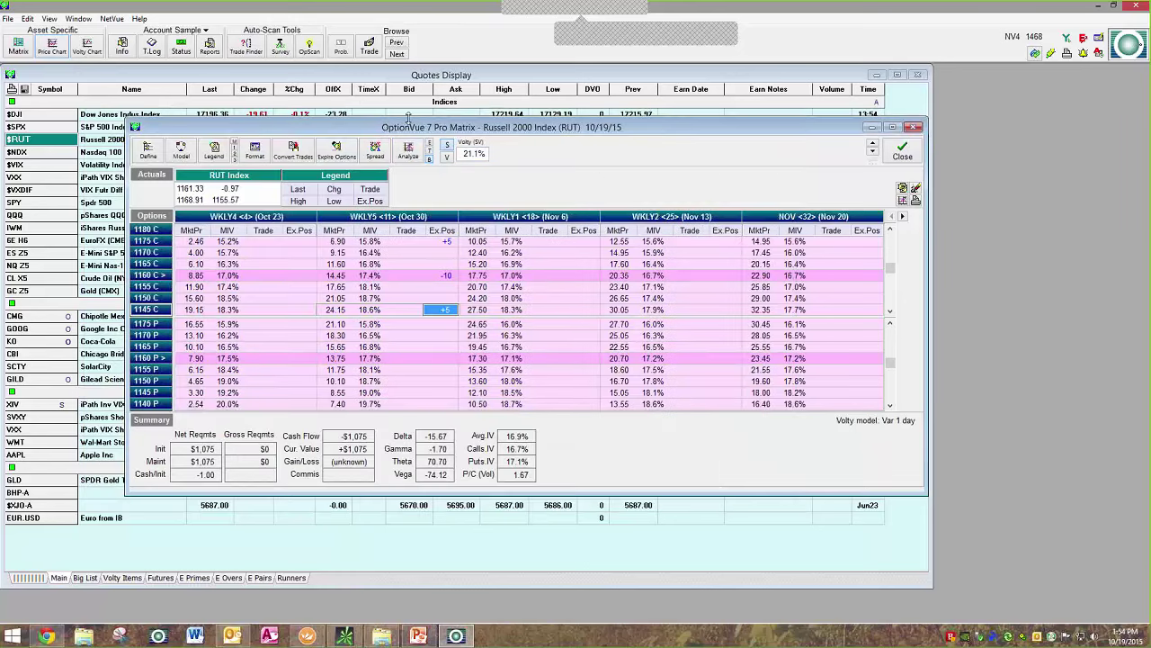
Examine the Sample account's realized gain/loss report and its available column formats, and return to the Russell 2000 matrix.
click(209, 49)
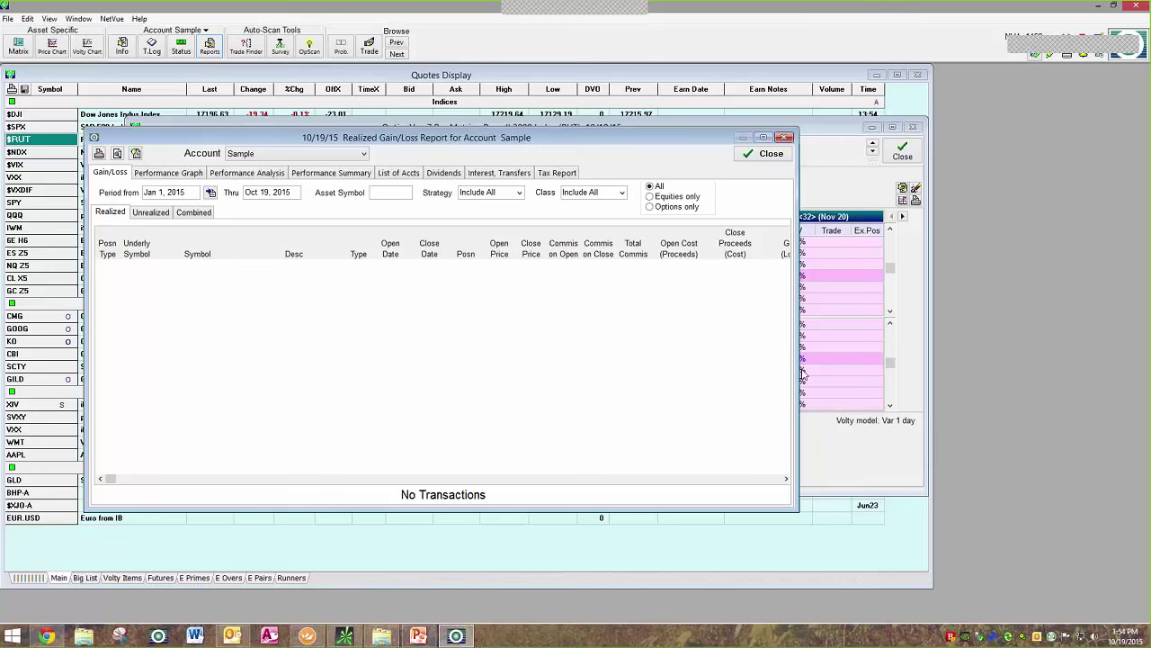
drag(955, 367, 971, 367)
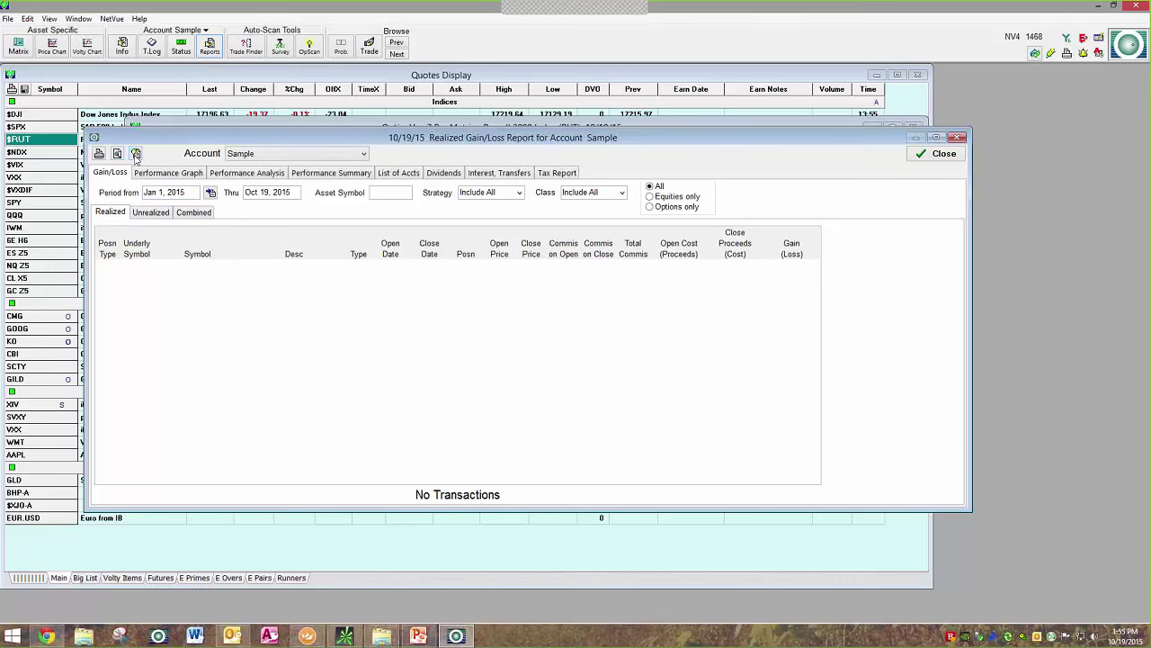
click(136, 155)
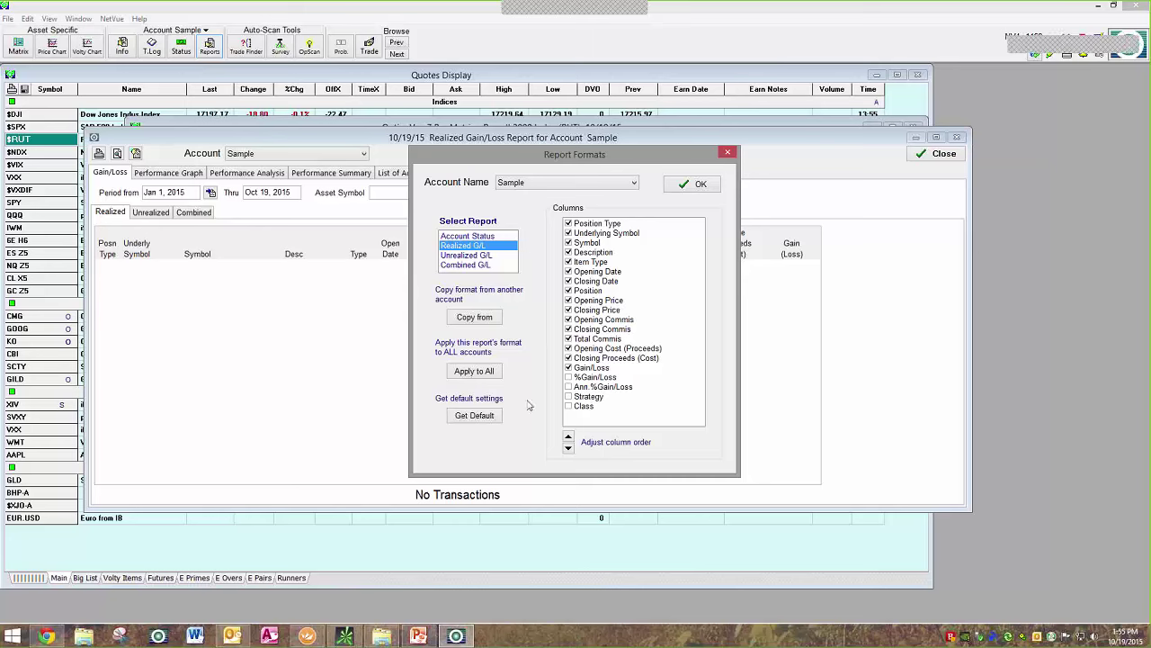
click(695, 184)
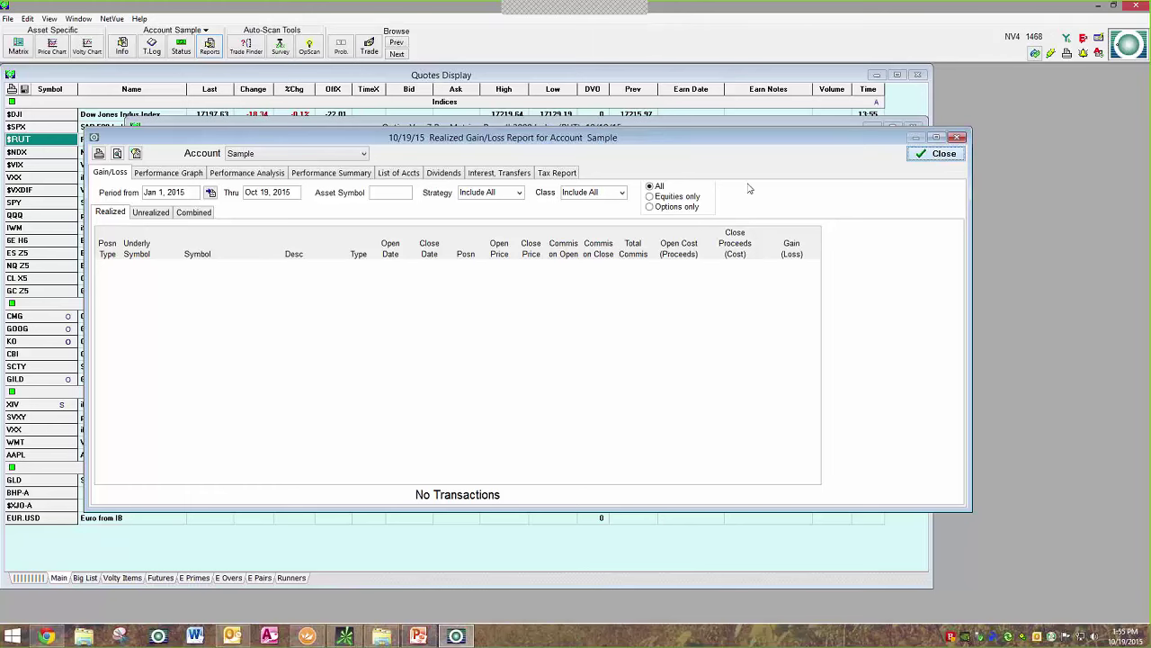
key(Escape)
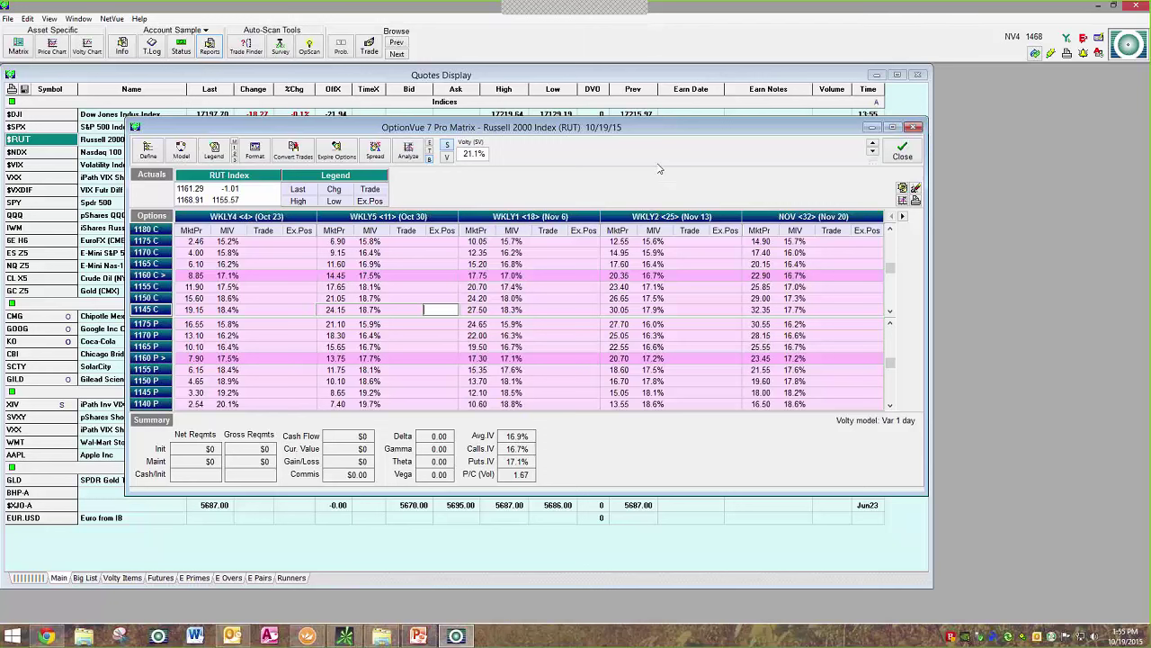